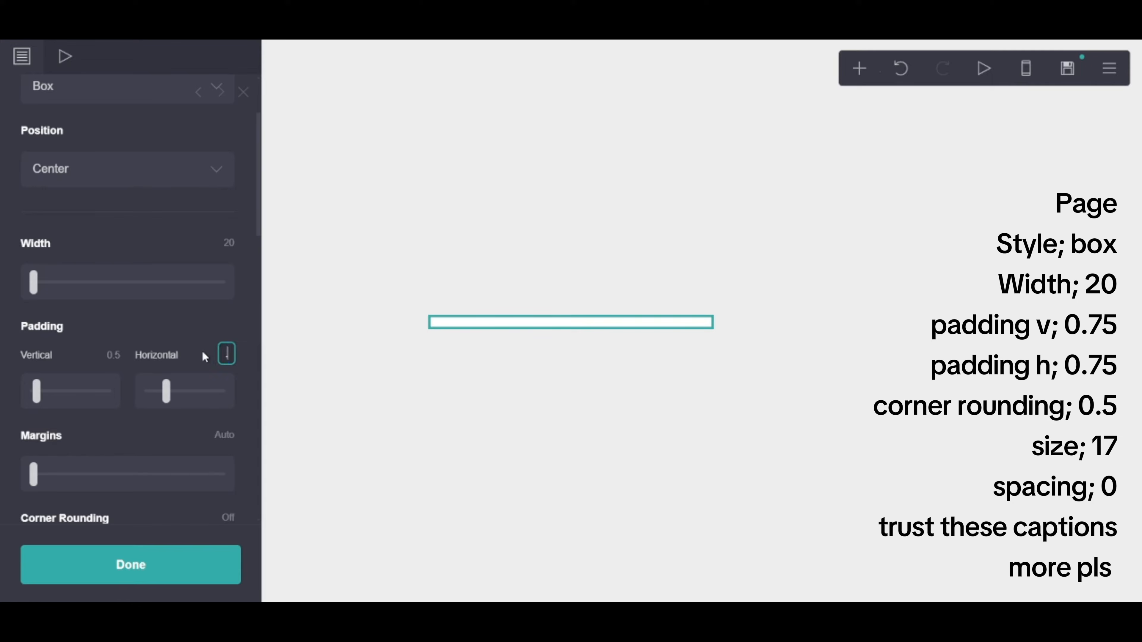
# Step: Set the page's horizontal padding to 0.5, corner rounding to 0.25 and contents spacing to 0
pyautogui.click(169, 324)
pyautogui.scroll(-3, 174, 321)
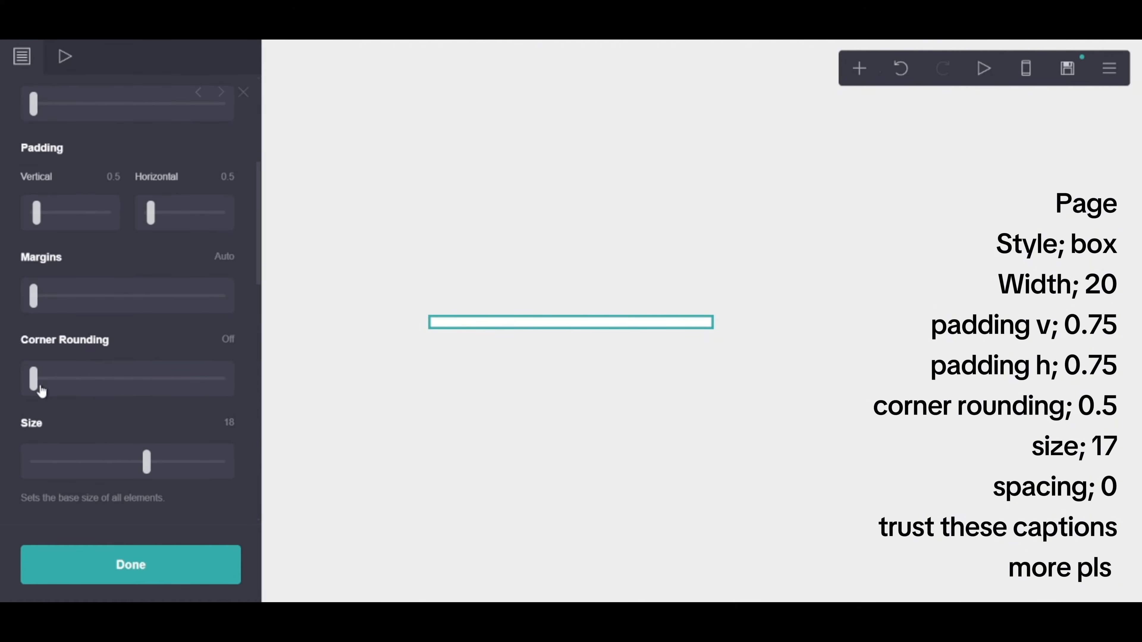
pyautogui.moveTo(37, 386); pyautogui.dragTo(49, 389)
pyautogui.scroll(-10, 68, 345)
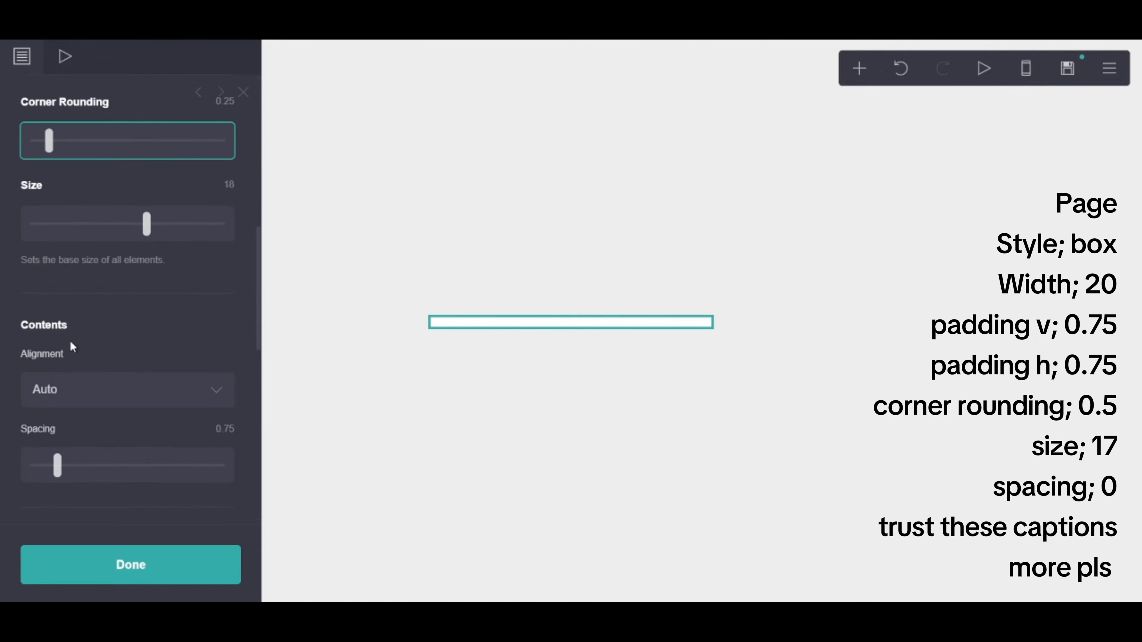
pyautogui.moveTo(57, 230); pyautogui.dragTo(32, 227)
# Step: Add a drop shadow to the page in the colour #E8DFE0
pyautogui.scroll(-8, 40, 291)
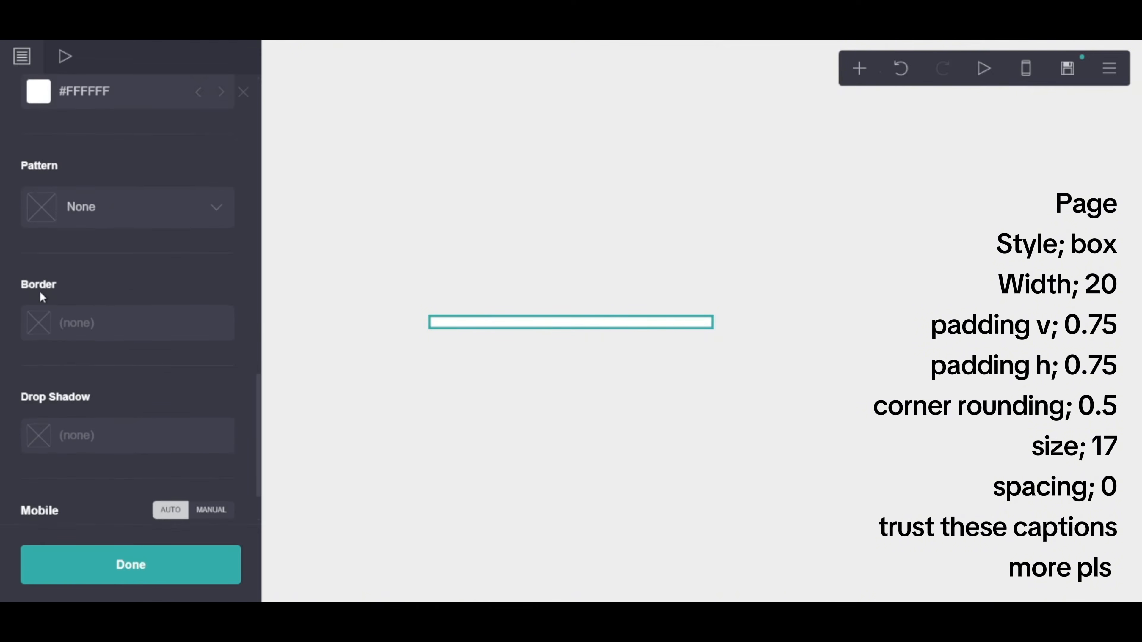
pyautogui.scroll(2, 39, 292)
pyautogui.scroll(1, 39, 292)
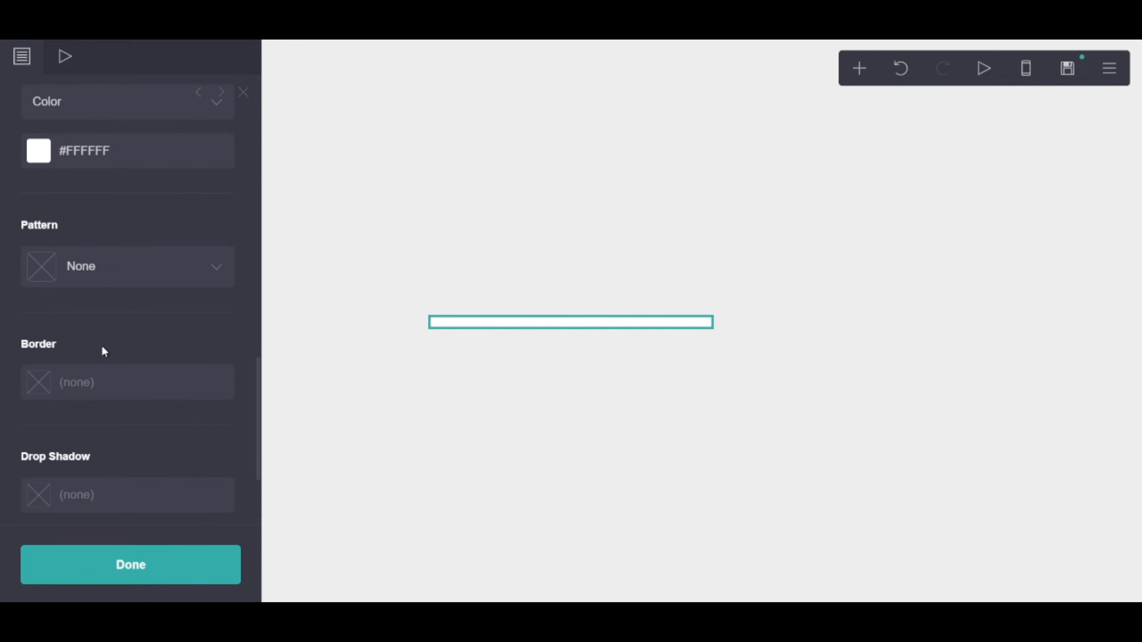
pyautogui.click(99, 494)
pyautogui.write('#E8DFE0')
pyautogui.scroll(-3, 104, 473)
pyautogui.click(81, 324)
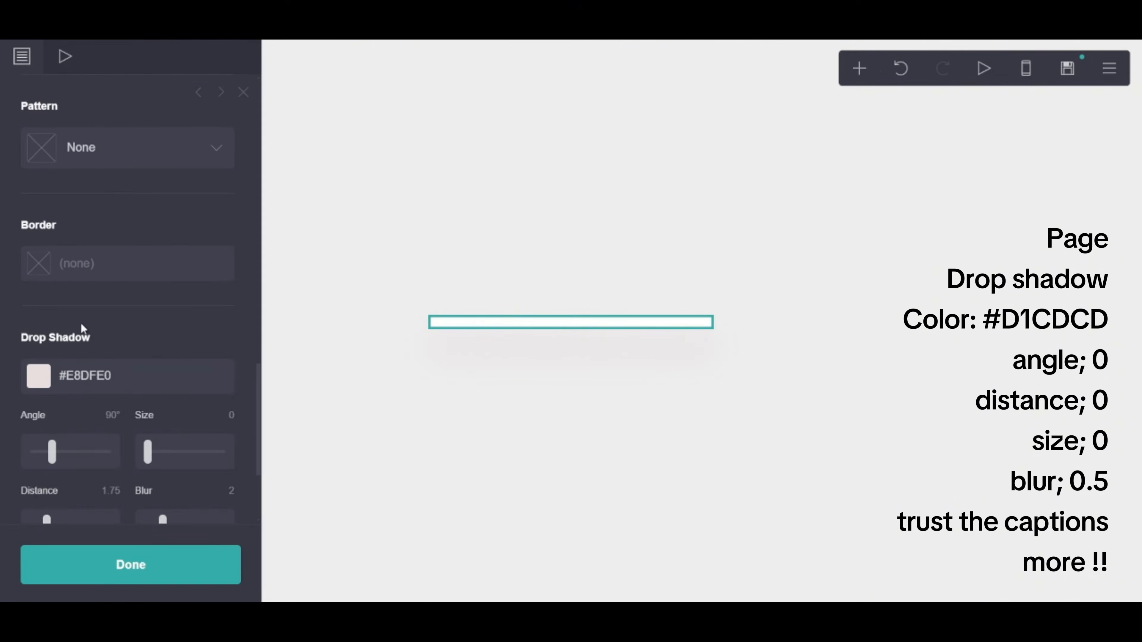
# Step: Set the page drop shadow's angle to 0°, distance to 0 and blur to 0.5
pyautogui.moveTo(51, 451); pyautogui.dragTo(31, 451)
pyautogui.scroll(-3, 70, 433)
pyautogui.moveTo(47, 362); pyautogui.dragTo(27, 361)
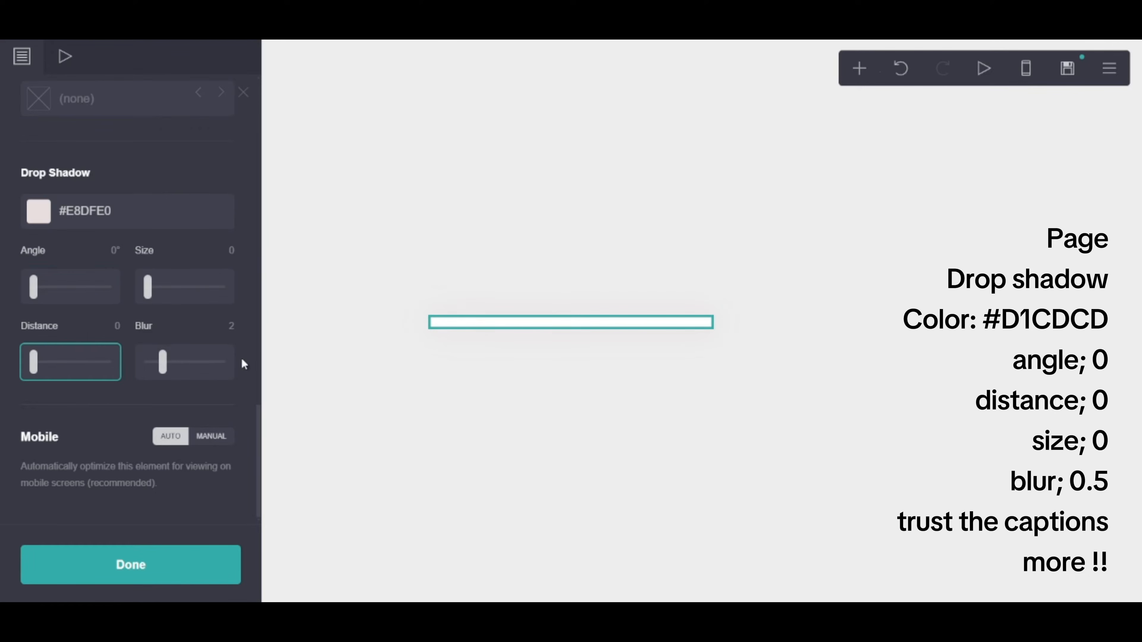
pyautogui.moveTo(162, 363); pyautogui.dragTo(152, 365)
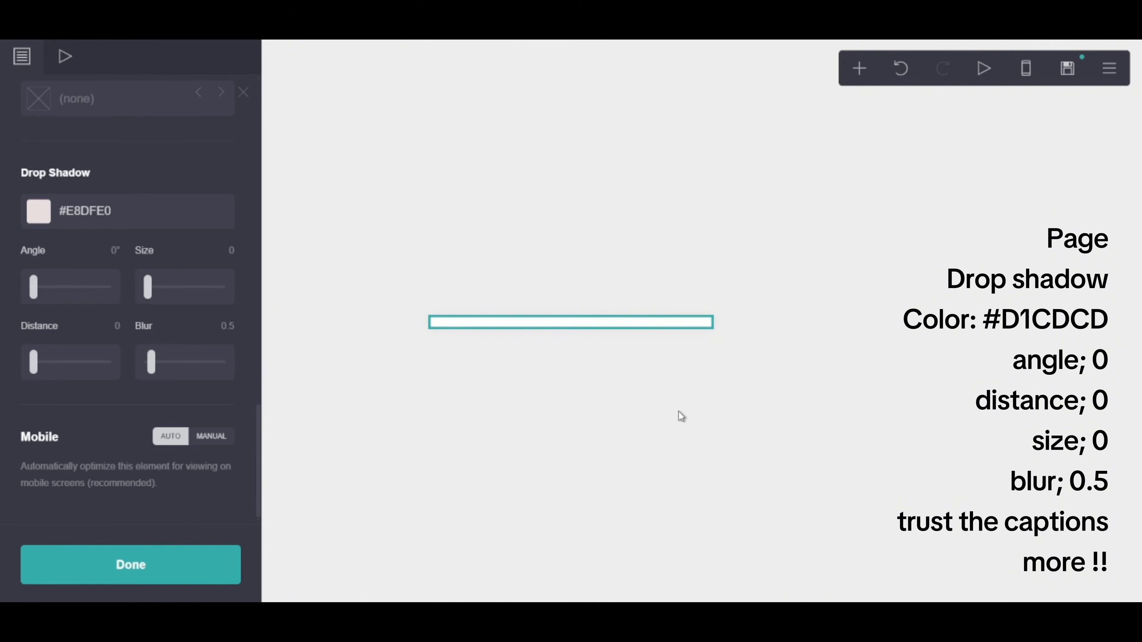
# Step: Change the site background colour to #FBF2F3
pyautogui.click(443, 189)
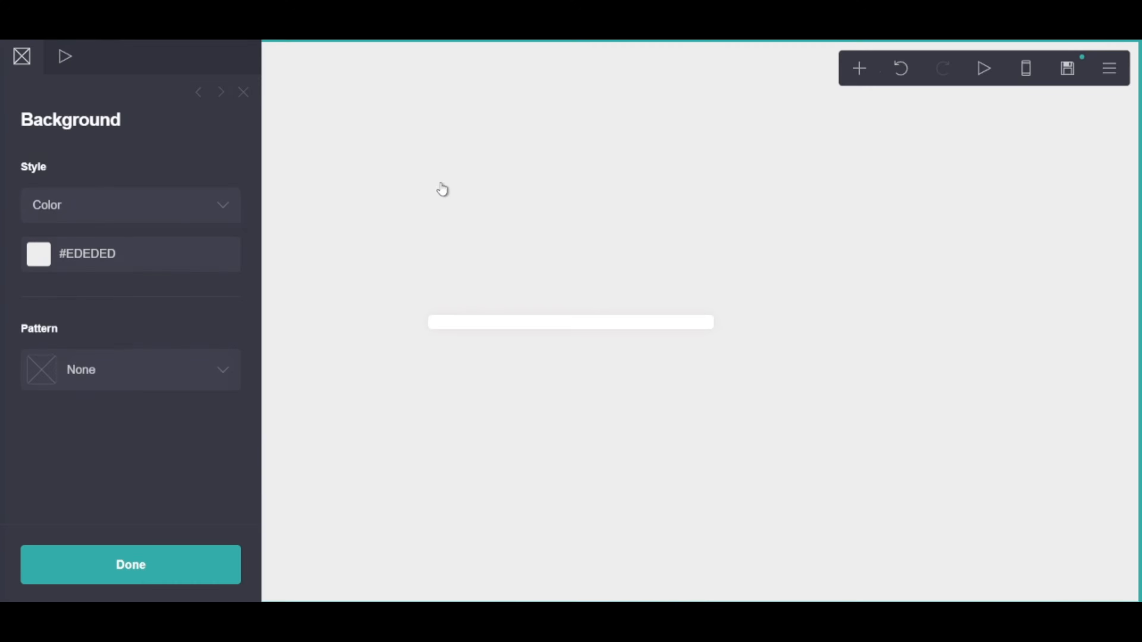
pyautogui.click(192, 255)
pyautogui.write('#FBF2F3')
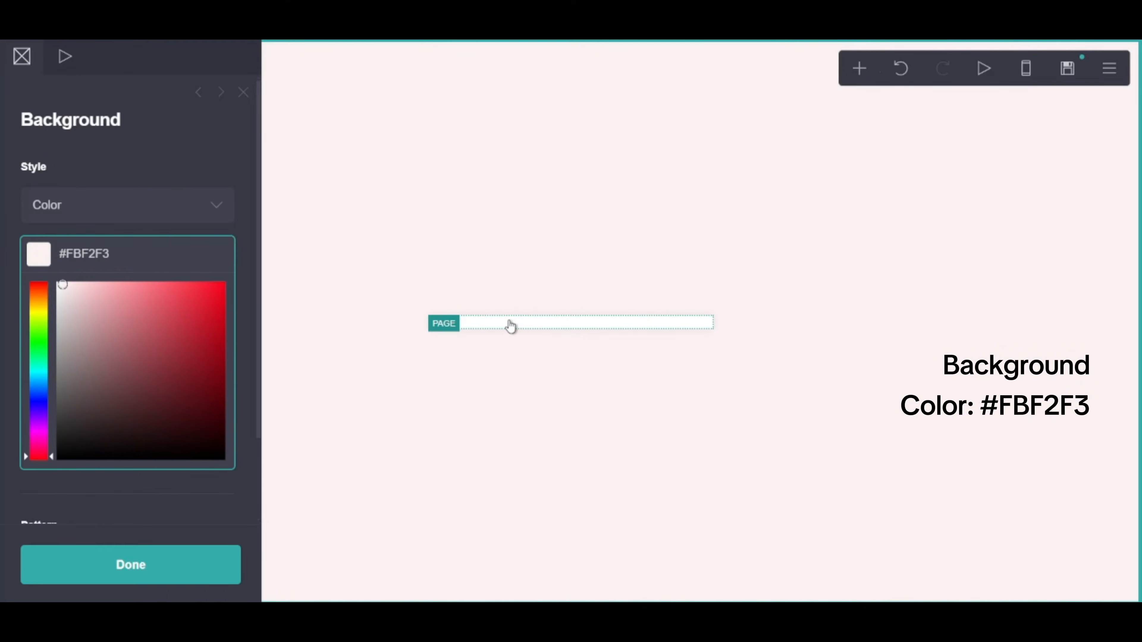
# Step: Insert a container on the page and set its type to Columns
pyautogui.click(859, 68)
pyautogui.click(689, 401)
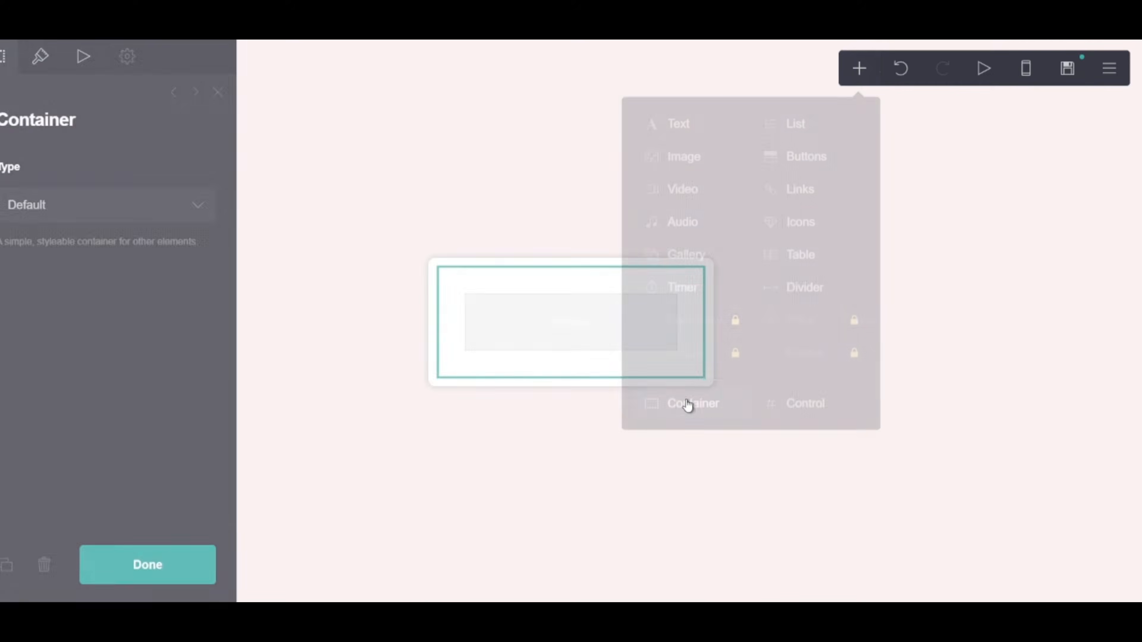
pyautogui.click(63, 194)
pyautogui.click(84, 242)
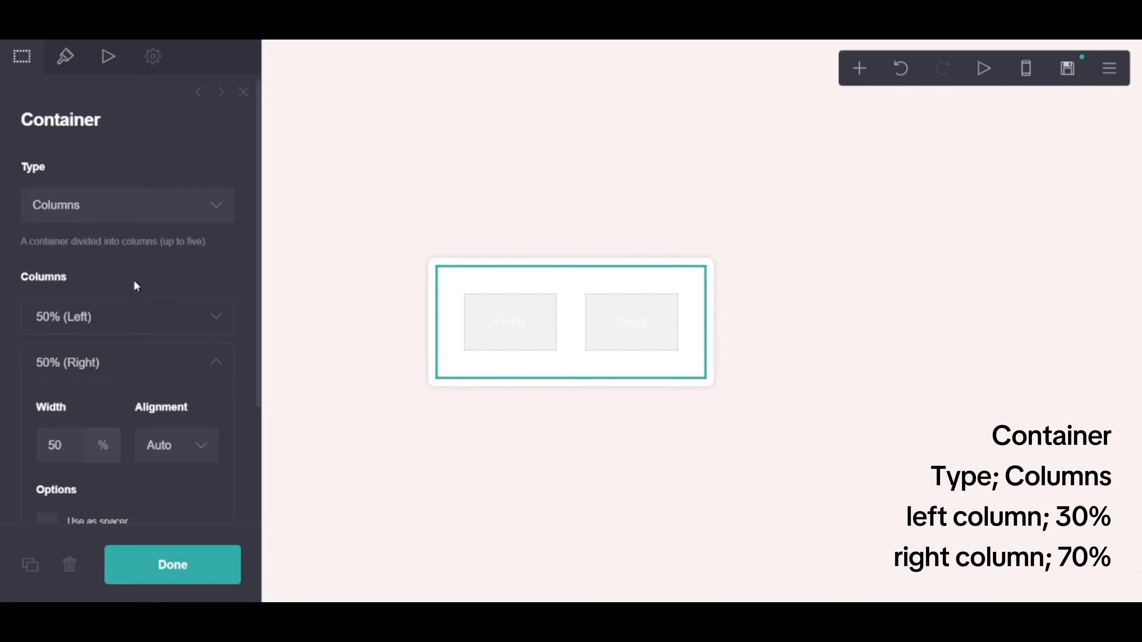
# Step: Set the container's left column width to 30%
pyautogui.click(77, 324)
pyautogui.press('Tab')
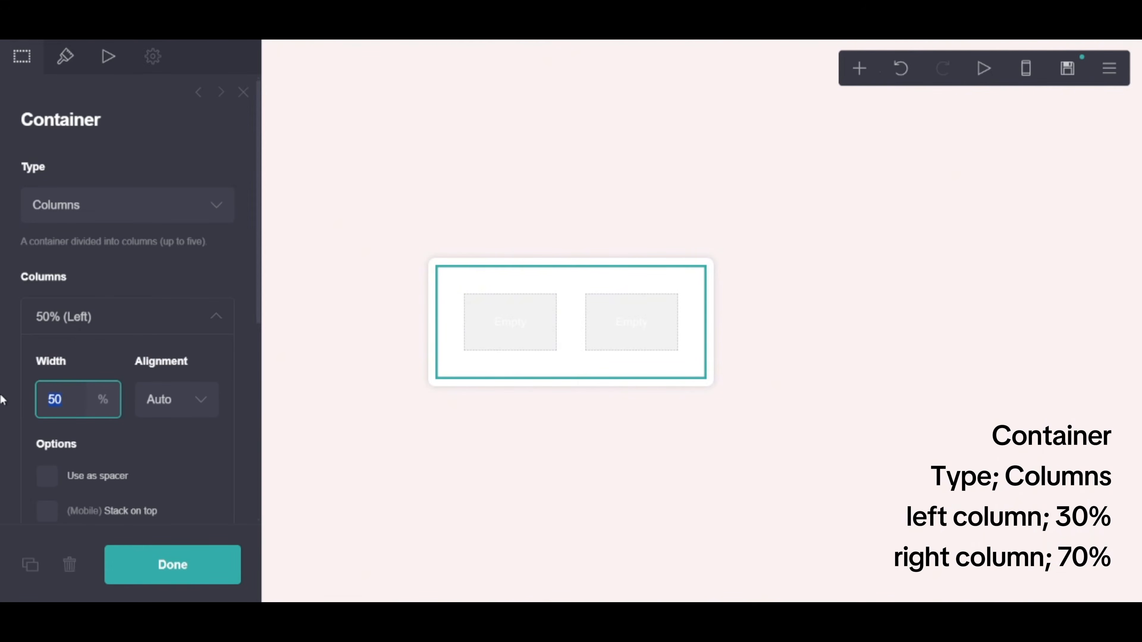
pyautogui.write('3')
pyautogui.click(8, 388)
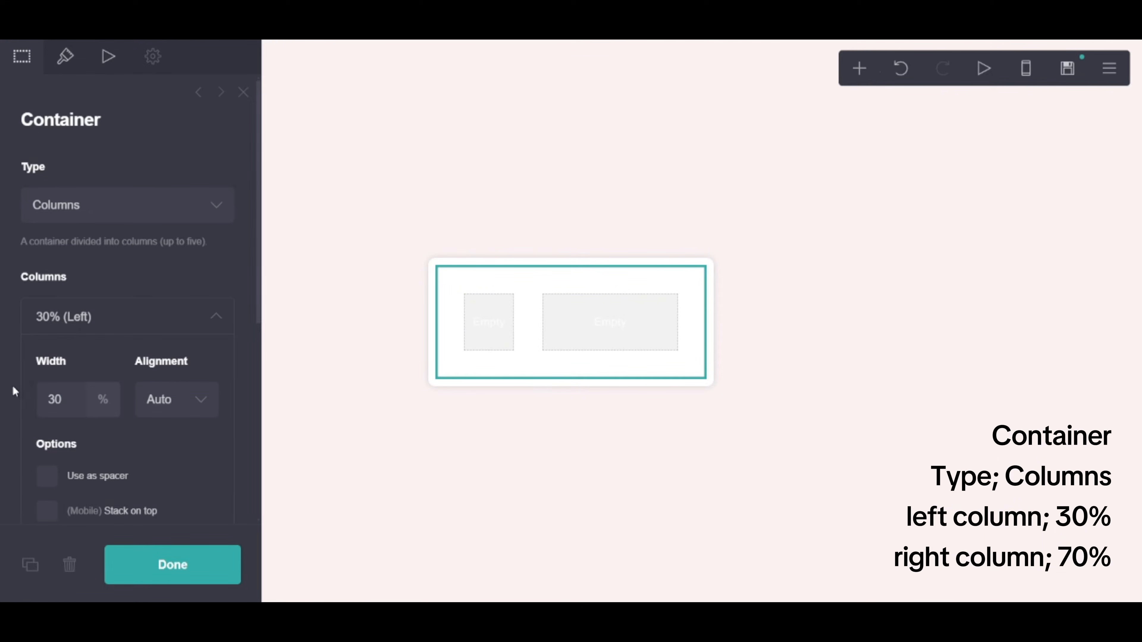
# Step: Set the container's vertical padding, horizontal padding and gutters to 0.25 each
pyautogui.click(65, 57)
pyautogui.click(111, 289)
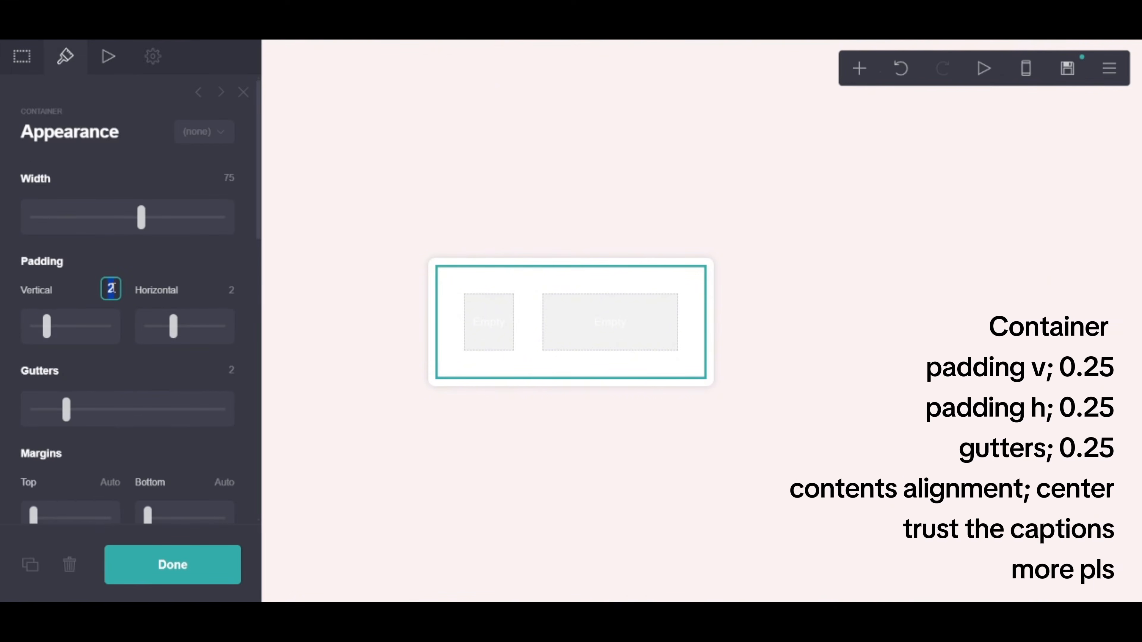
pyautogui.write('0.25')
pyautogui.press('Return')
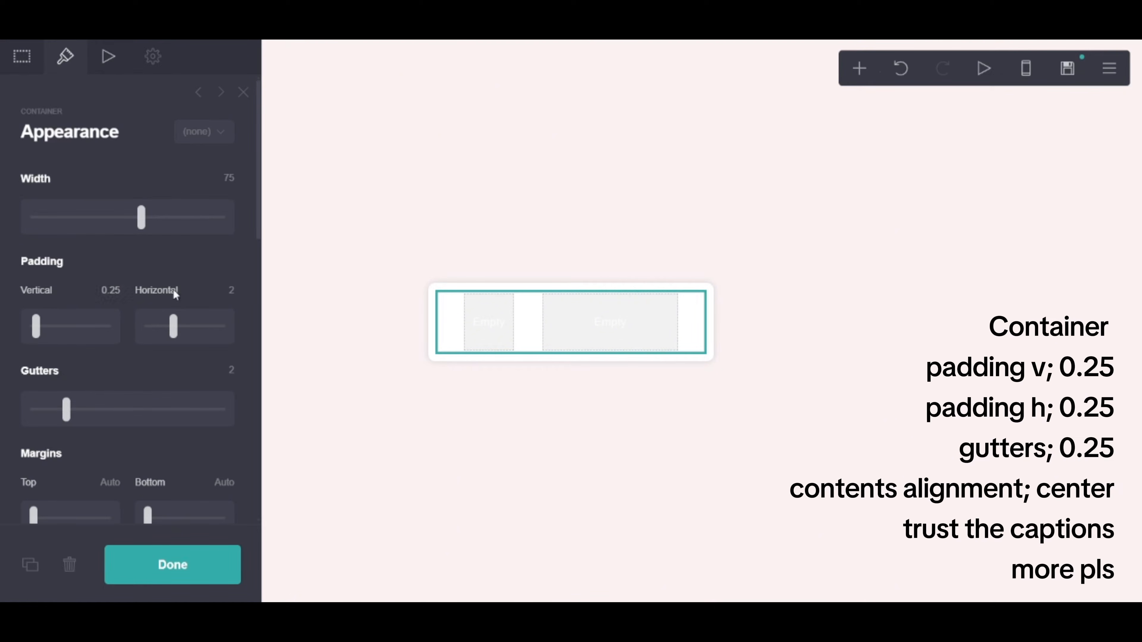
pyautogui.click(231, 290)
pyautogui.write('0.25')
pyautogui.press('Return')
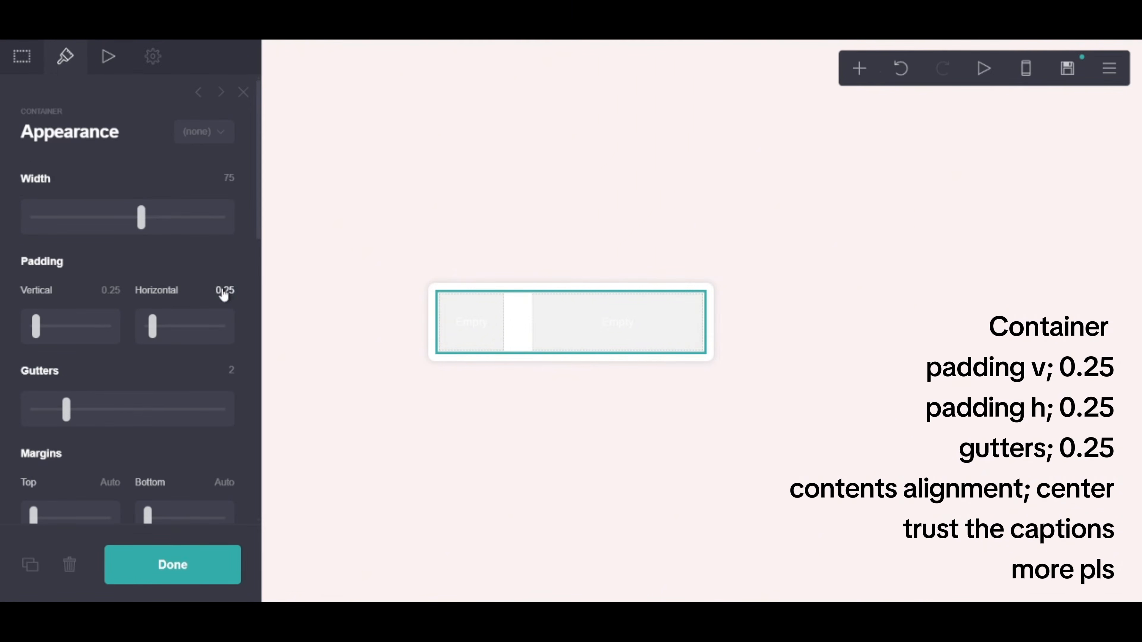
pyautogui.click(224, 368)
pyautogui.write('0.25')
pyautogui.press('Return')
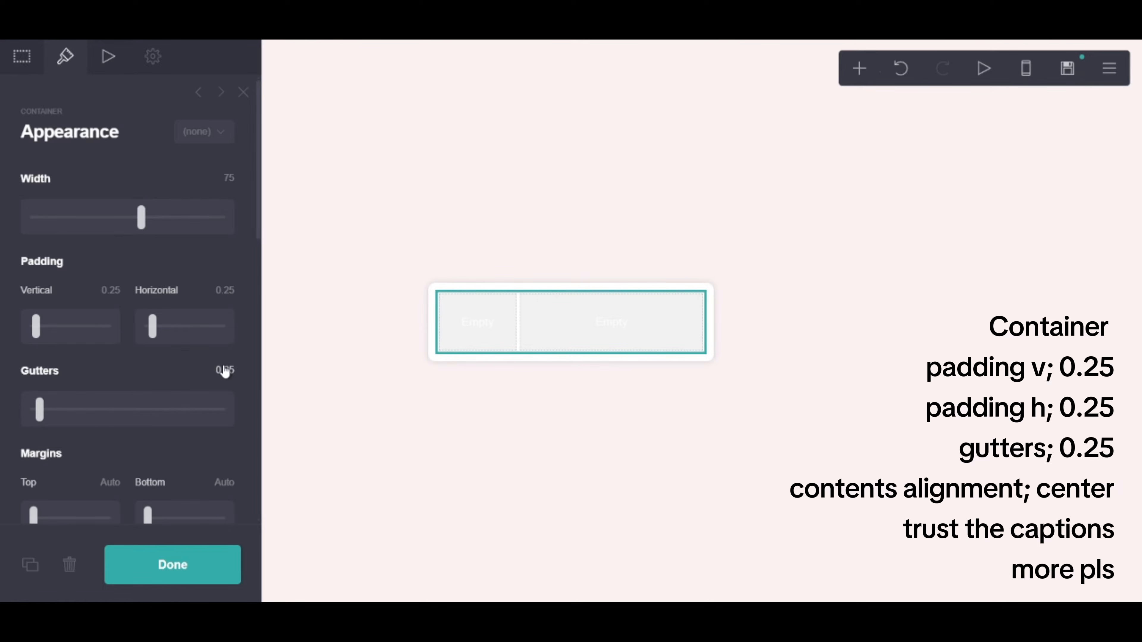
# Step: Set the vertical alignment of the container's contents to Center
pyautogui.scroll(-10, 194, 423)
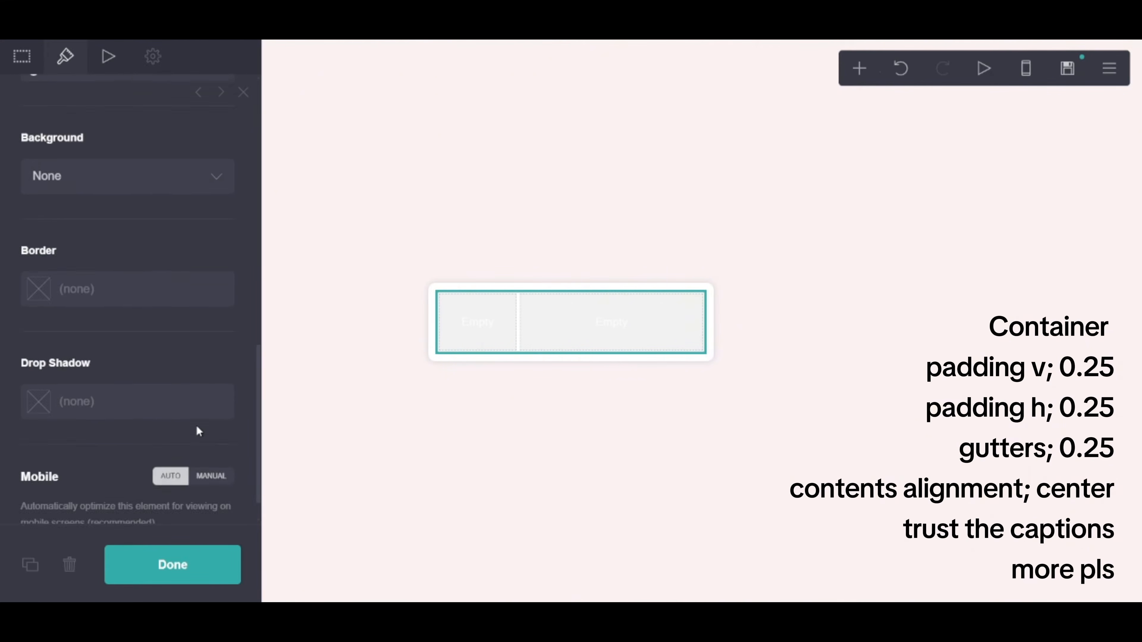
pyautogui.scroll(5, 196, 425)
pyautogui.scroll(1, 197, 425)
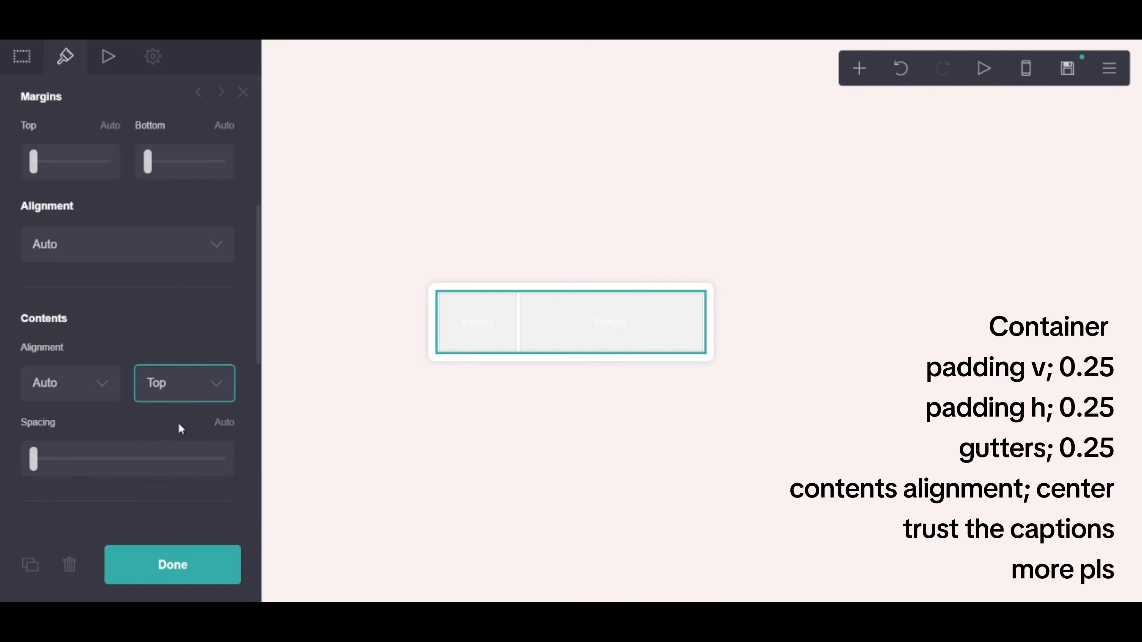
pyautogui.click(164, 427)
# Step: Switch the container's mobile settings to Manual with the Default layout and check it in the mobile preview
pyautogui.scroll(-8, 164, 427)
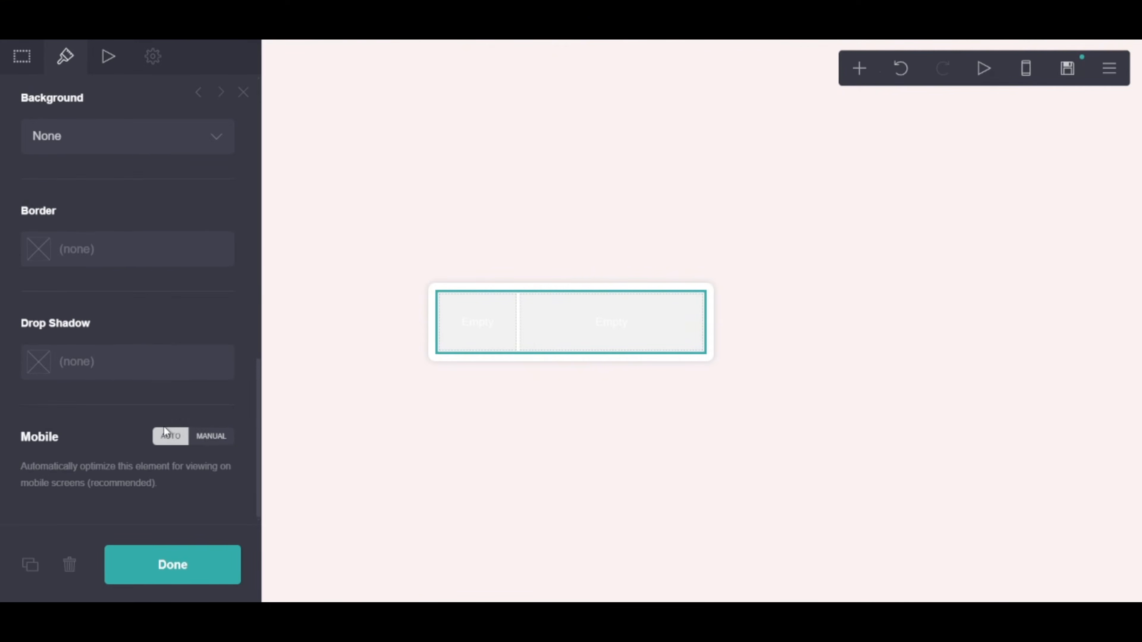
pyautogui.click(221, 443)
pyautogui.scroll(-3, 221, 445)
pyautogui.scroll(-4, 221, 444)
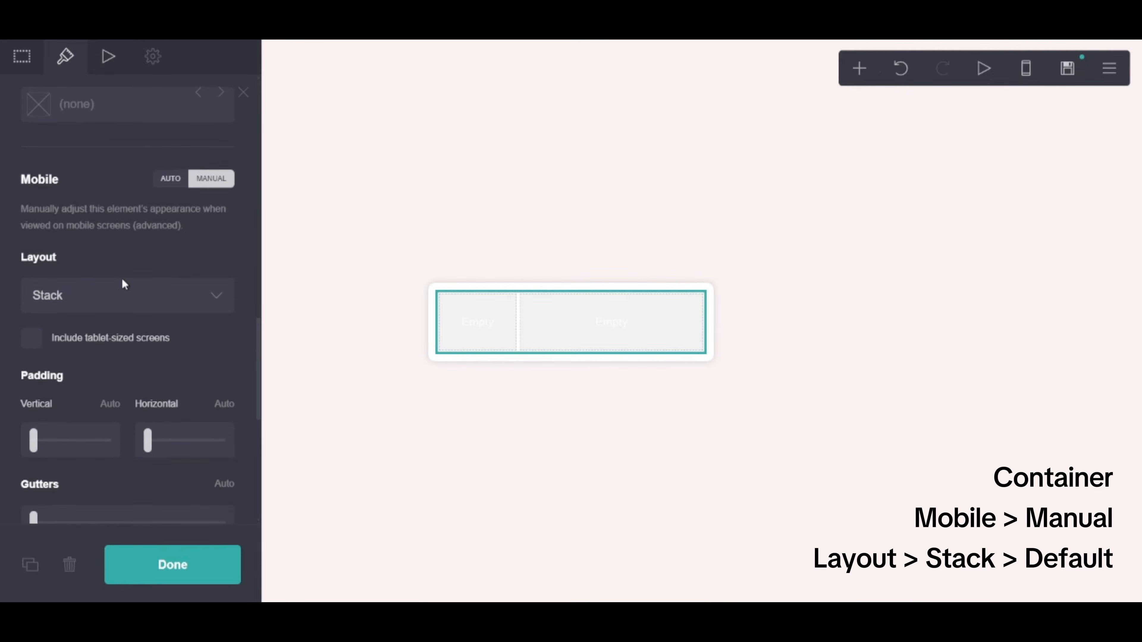
pyautogui.click(170, 295)
pyautogui.click(170, 299)
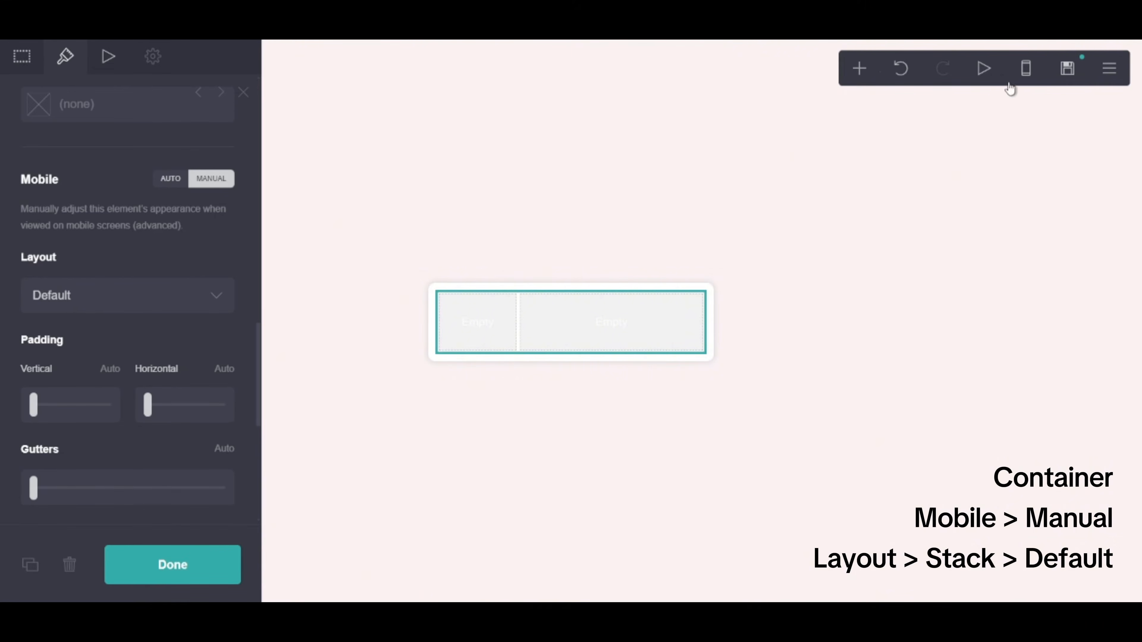
pyautogui.click(1025, 69)
pyautogui.click(1021, 72)
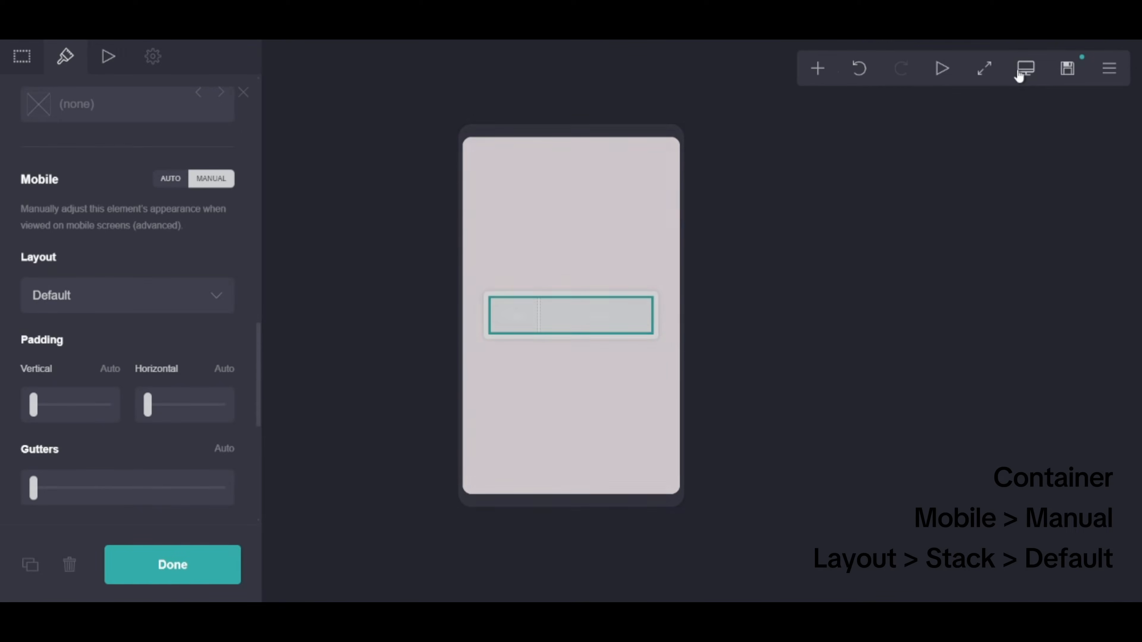
# Step: Insert an Icons element in the container's left column and add two more icons to it
pyautogui.click(866, 75)
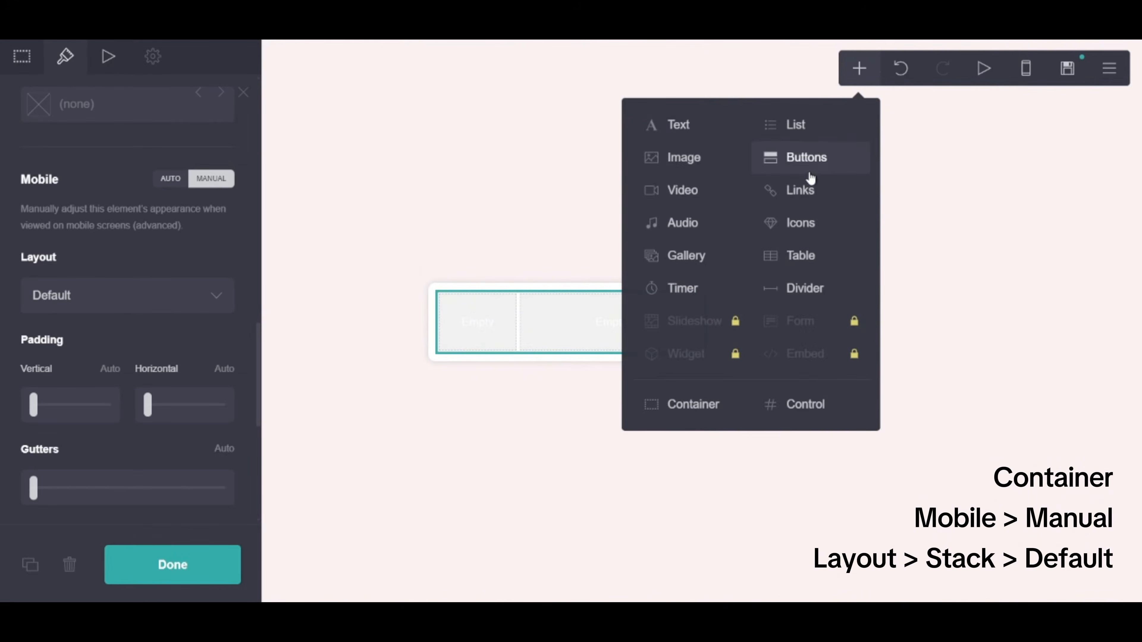
pyautogui.click(790, 233)
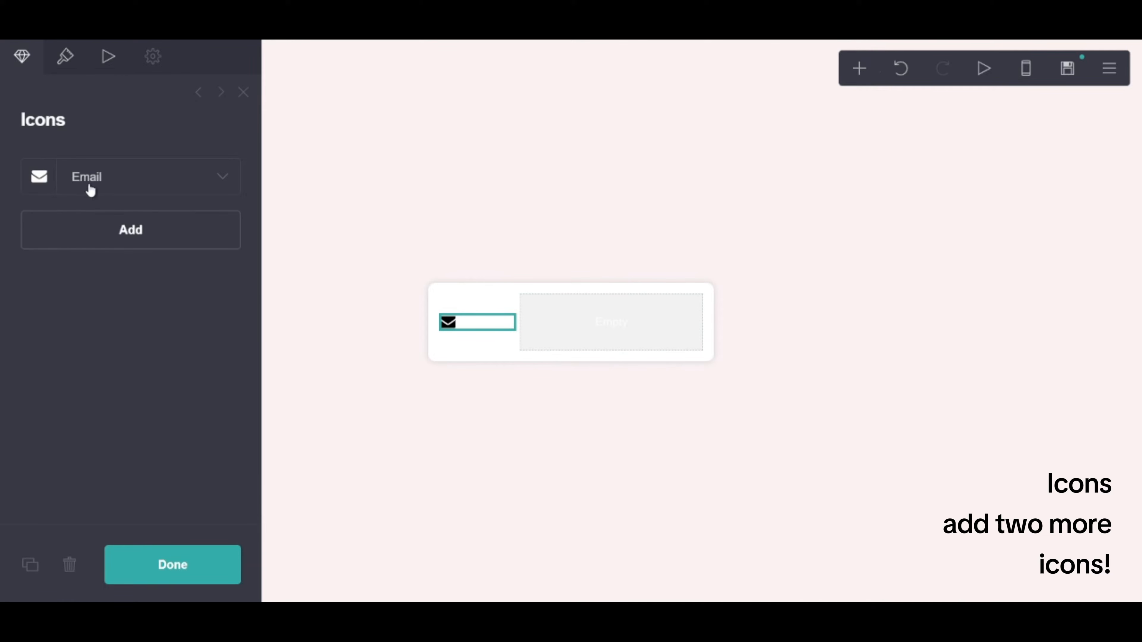
pyautogui.click(103, 216)
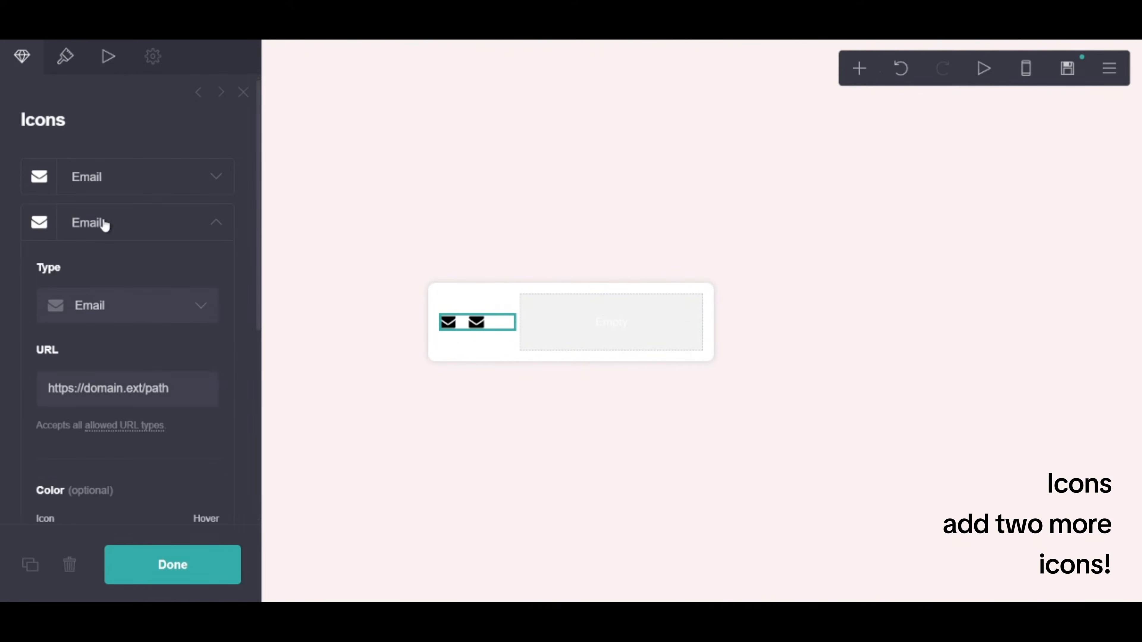
pyautogui.click(105, 224)
pyautogui.click(117, 265)
pyautogui.click(116, 274)
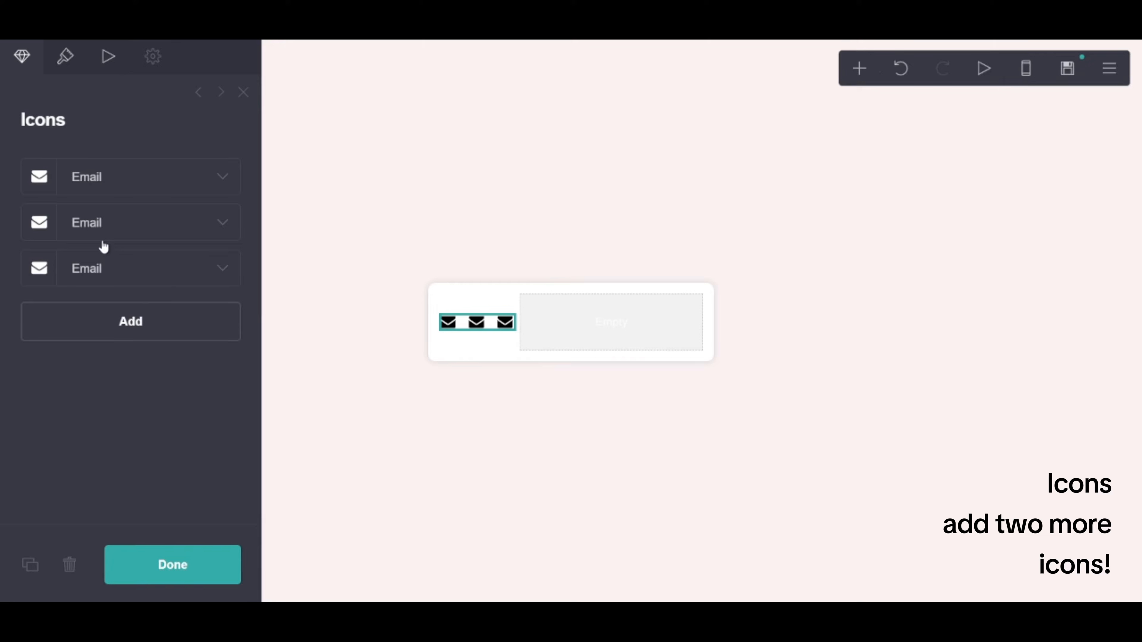
# Step: Set the spacing of the Icons element to 0.375
pyautogui.click(64, 56)
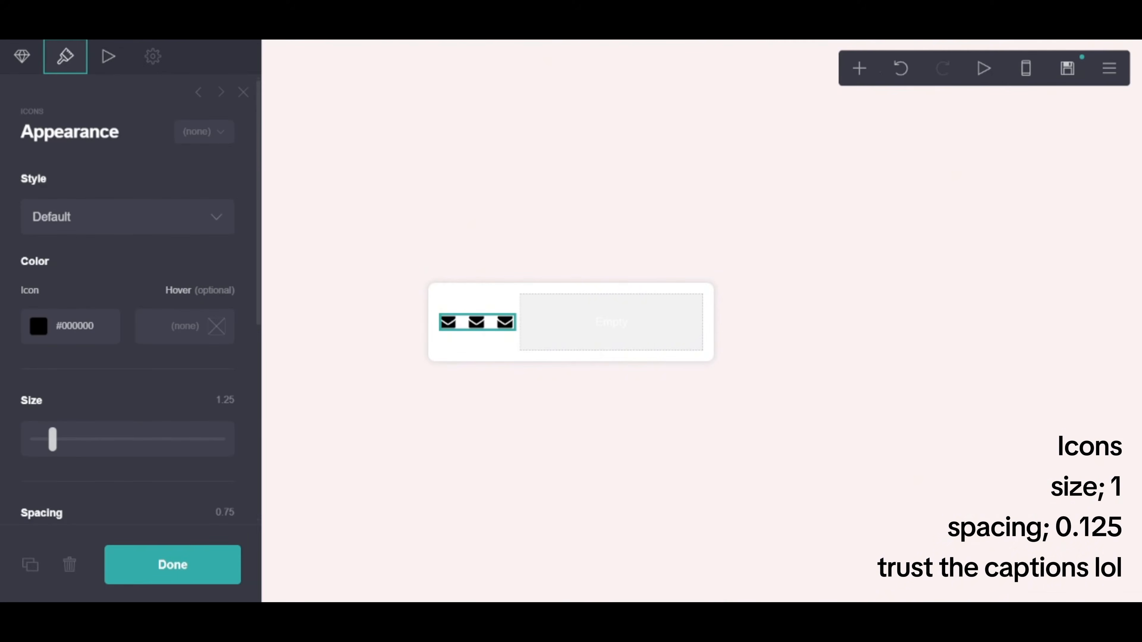
pyautogui.scroll(-8, 212, 416)
pyautogui.scroll(4, 135, 325)
pyautogui.moveTo(96, 362); pyautogui.dragTo(69, 374)
pyautogui.scroll(5, 70, 382)
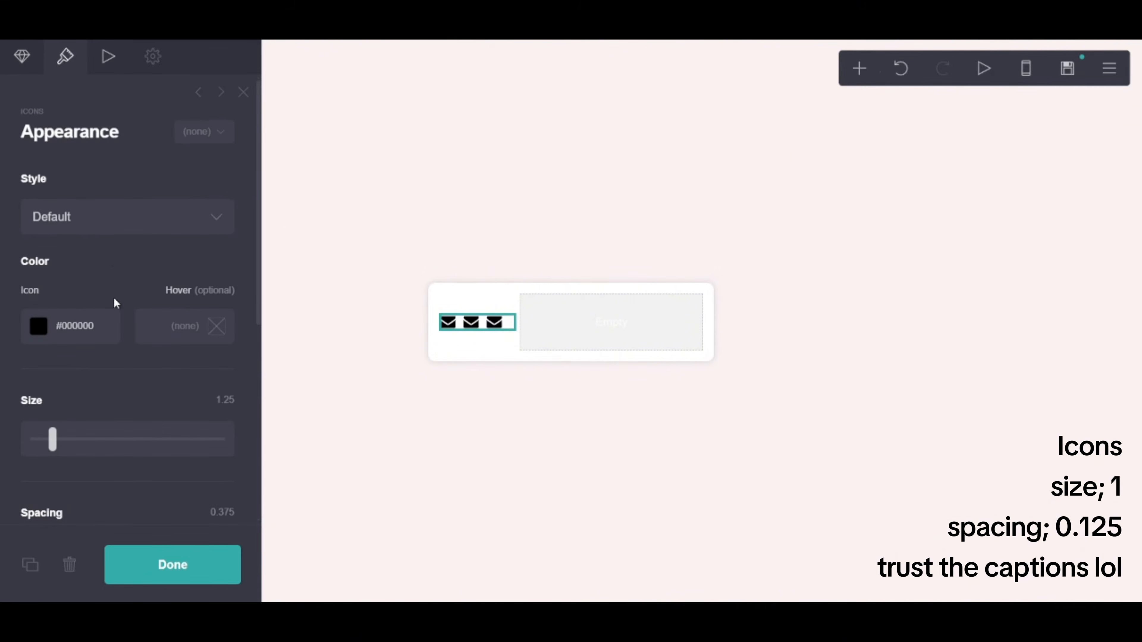
# Step: Change the first icon's type to Circle and its URL to "#"
pyautogui.click(20, 56)
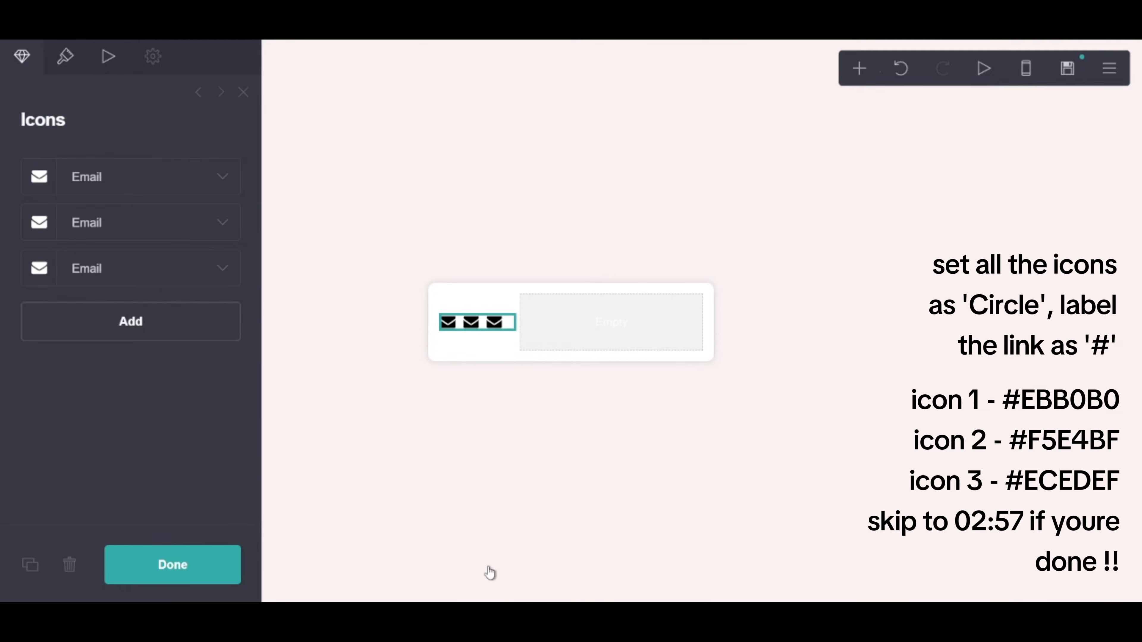
pyautogui.click(96, 179)
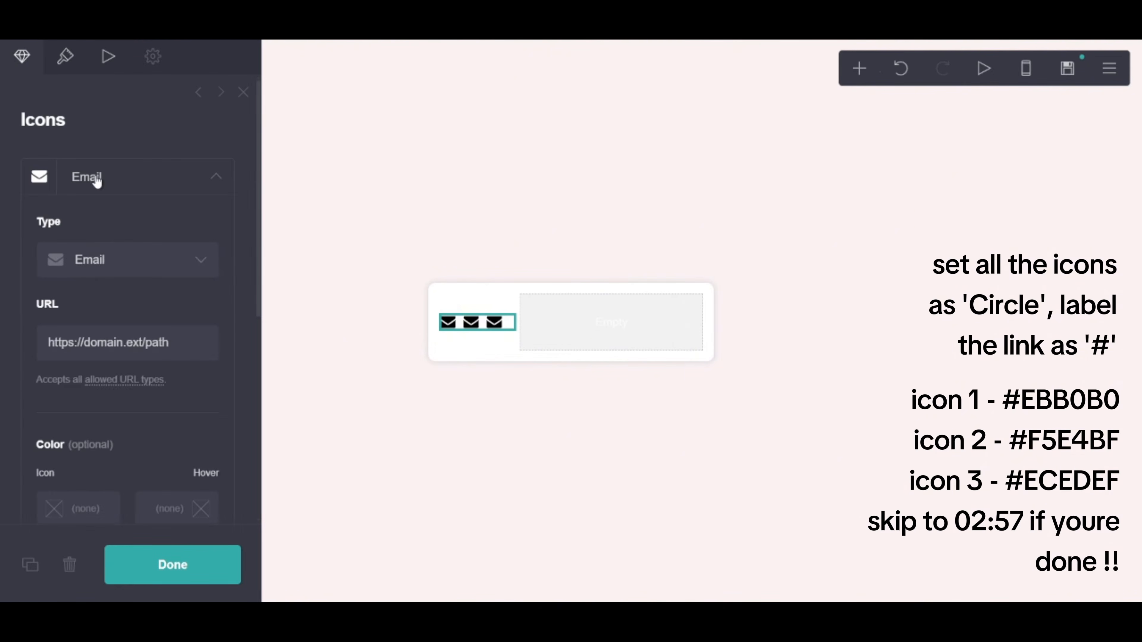
pyautogui.click(94, 263)
pyautogui.write('circle')
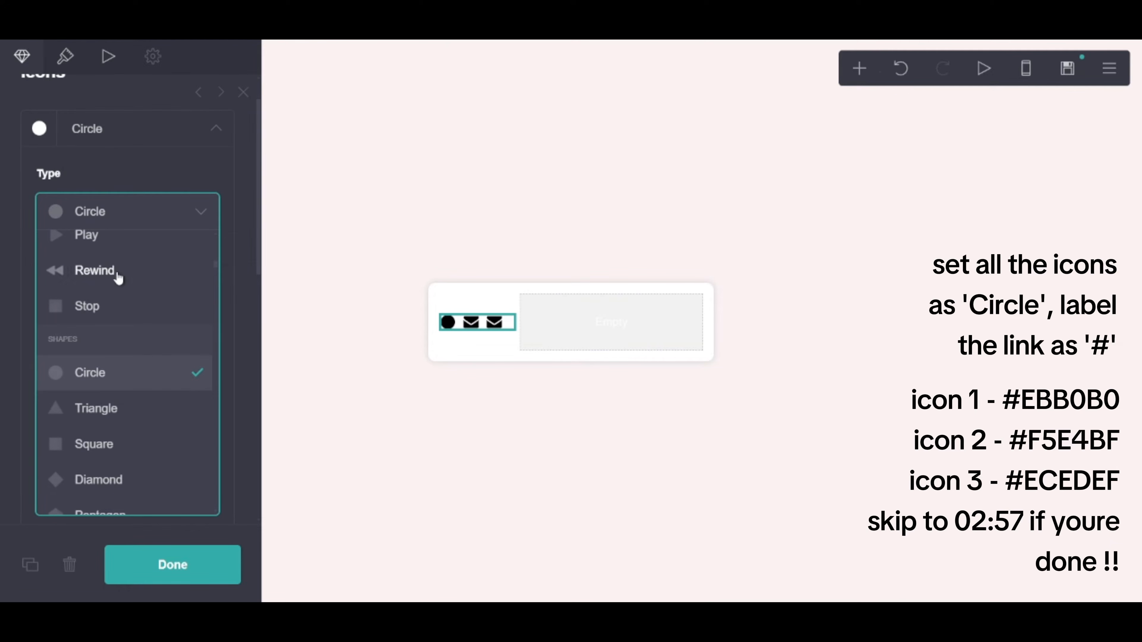
pyautogui.click(110, 169)
pyautogui.moveTo(189, 302); pyautogui.dragTo(56, 283)
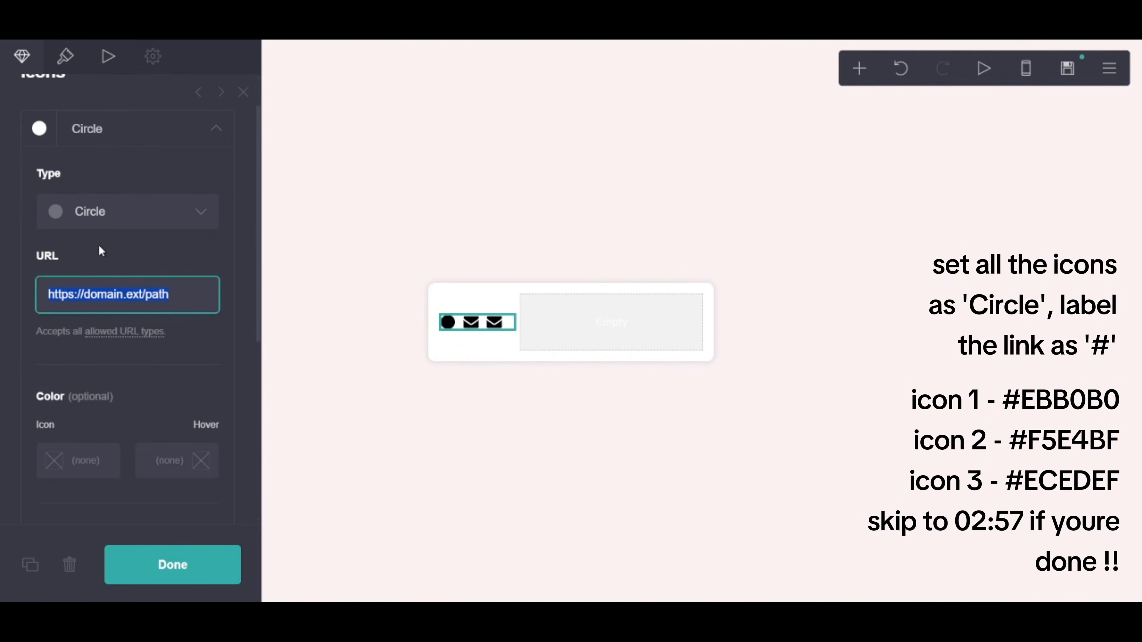
pyautogui.write('#')
pyautogui.click(121, 137)
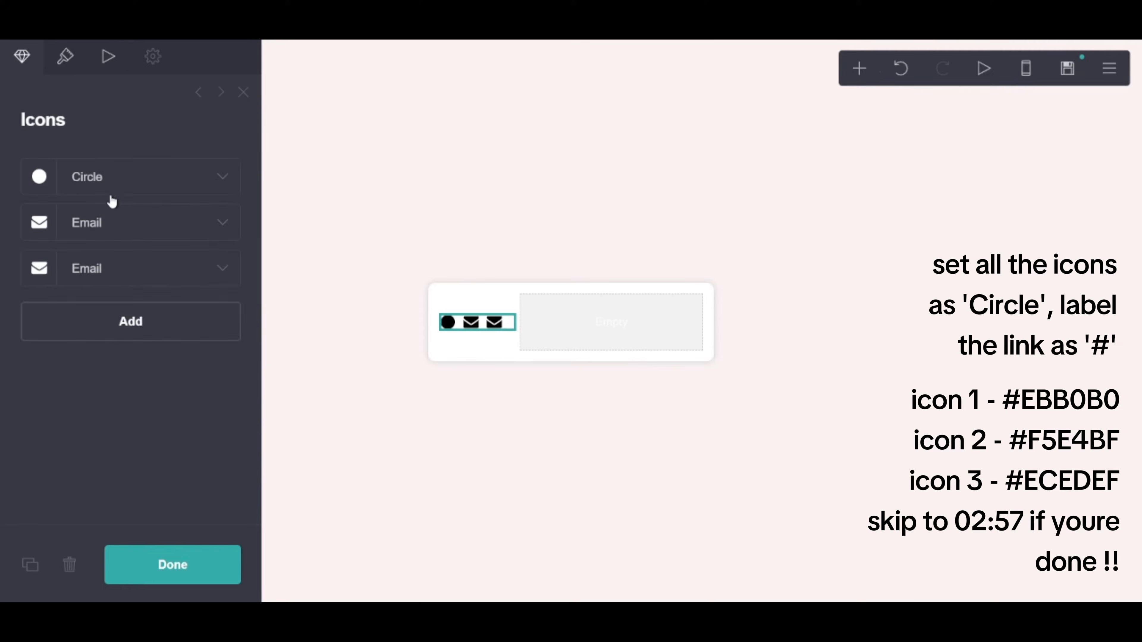
# Step: Change the second icon's type to Circle and its URL to "#"
pyautogui.click(108, 224)
pyautogui.click(130, 312)
pyautogui.write('ci')
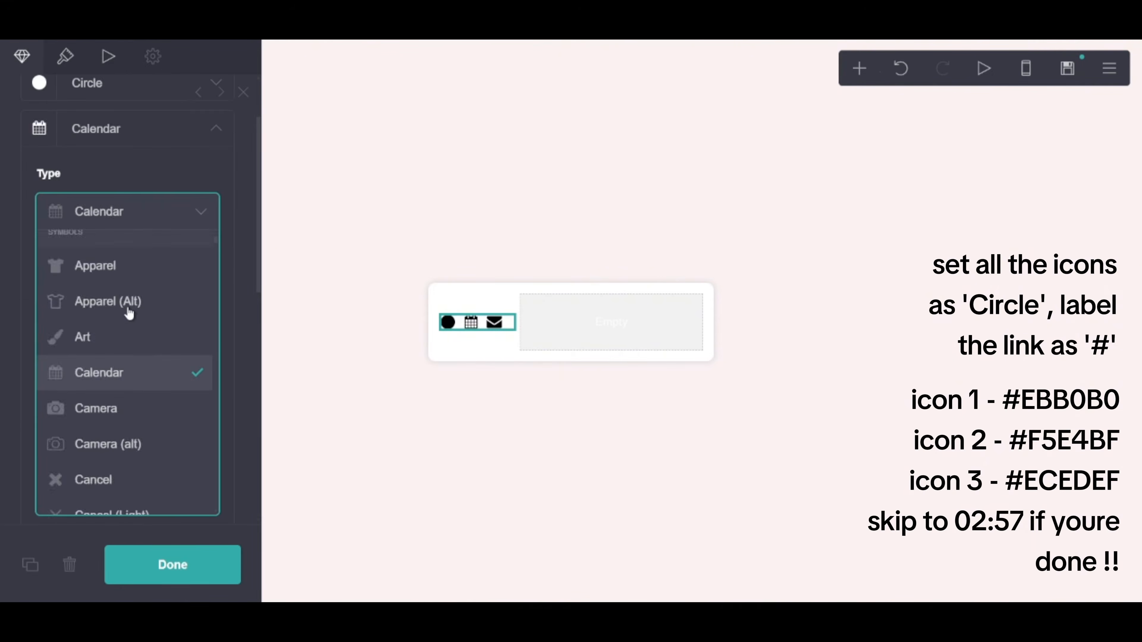
pyautogui.click(122, 177)
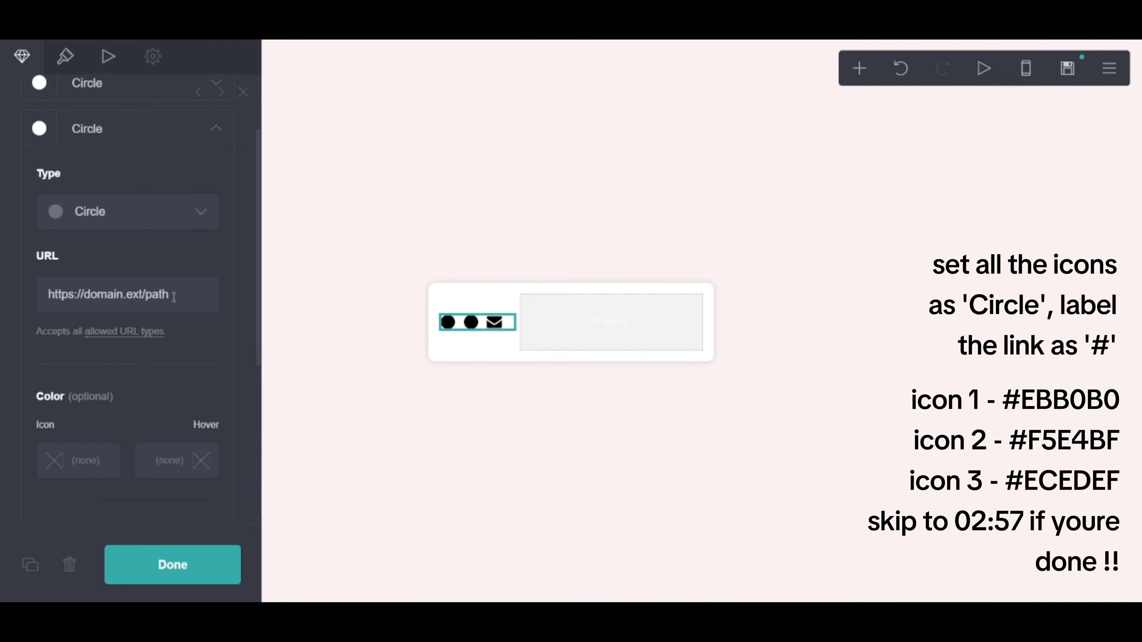
pyautogui.moveTo(174, 297); pyautogui.dragTo(2, 309)
pyautogui.write('#')
pyautogui.click(111, 144)
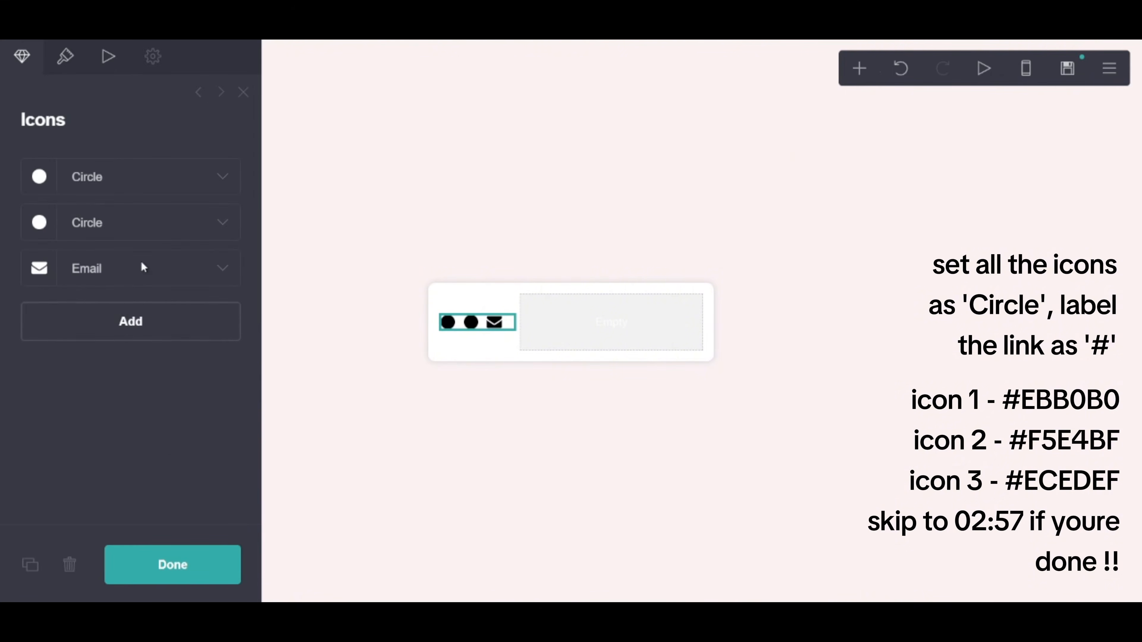
# Step: Change the third icon's type to Circle and its URL to "#"
pyautogui.click(130, 270)
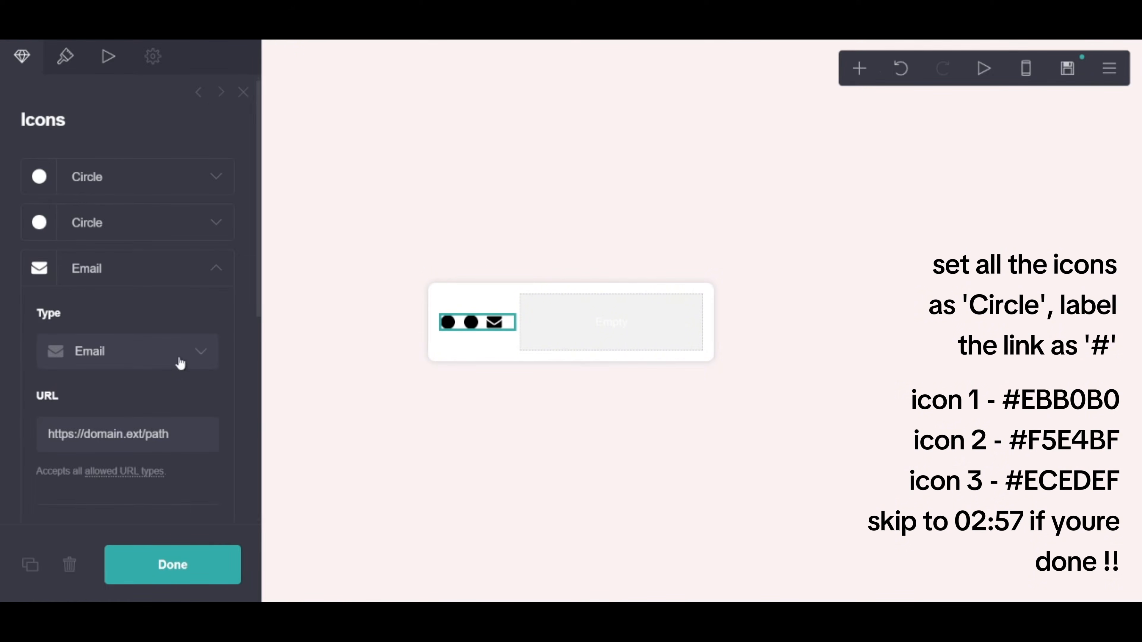
pyautogui.click(180, 363)
pyautogui.write('ci')
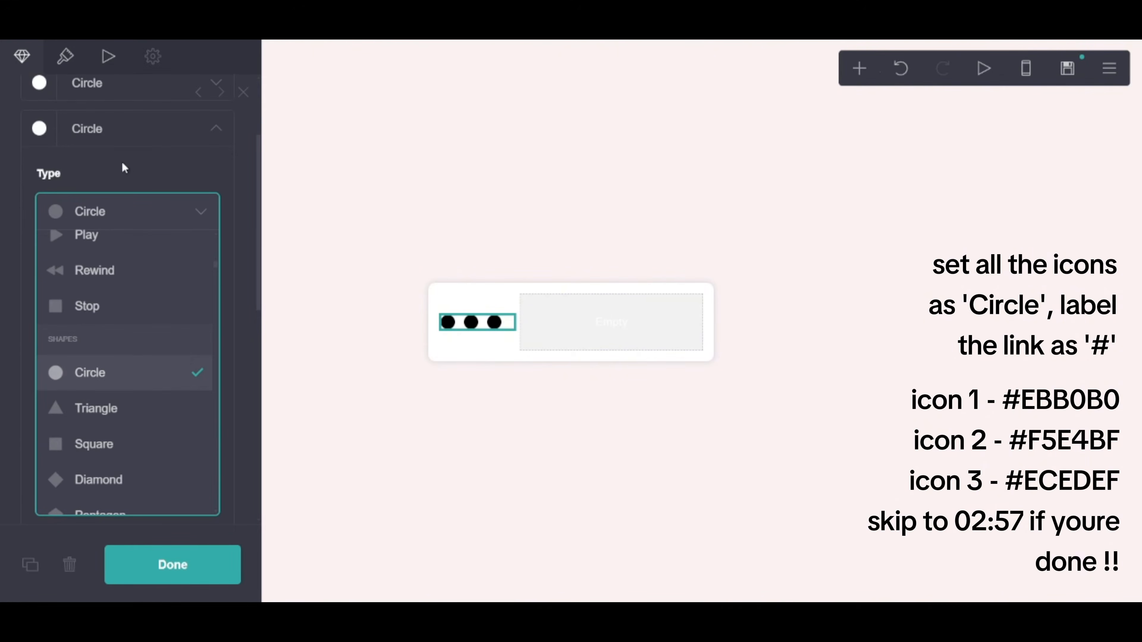
pyautogui.click(125, 168)
pyautogui.moveTo(189, 295); pyautogui.dragTo(9, 315)
pyautogui.write('#')
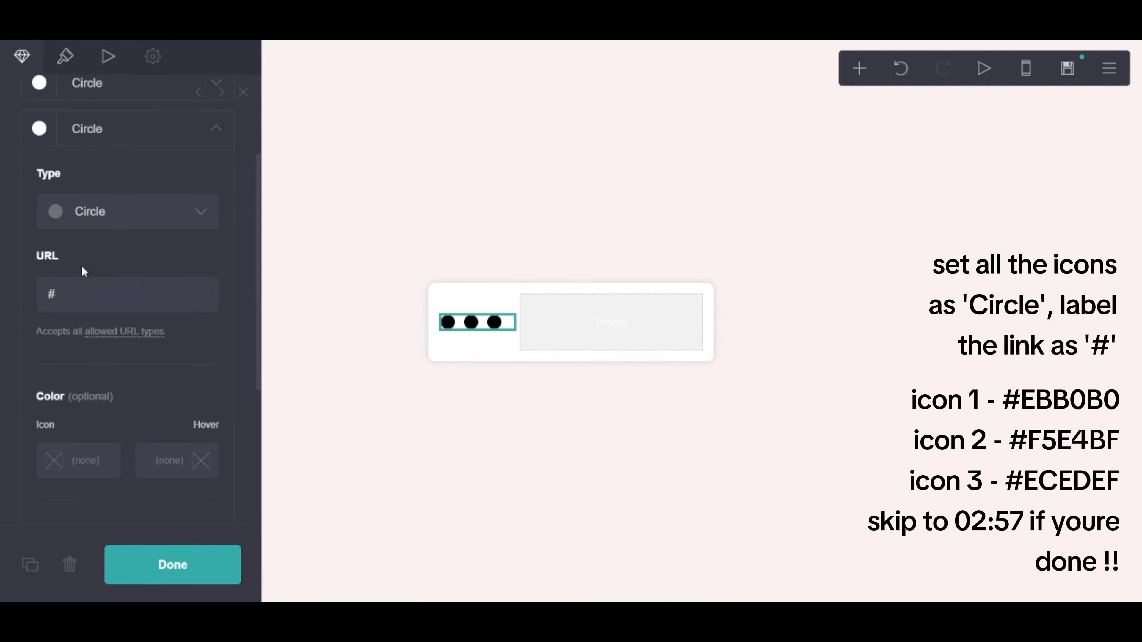
pyautogui.scroll(3, 82, 271)
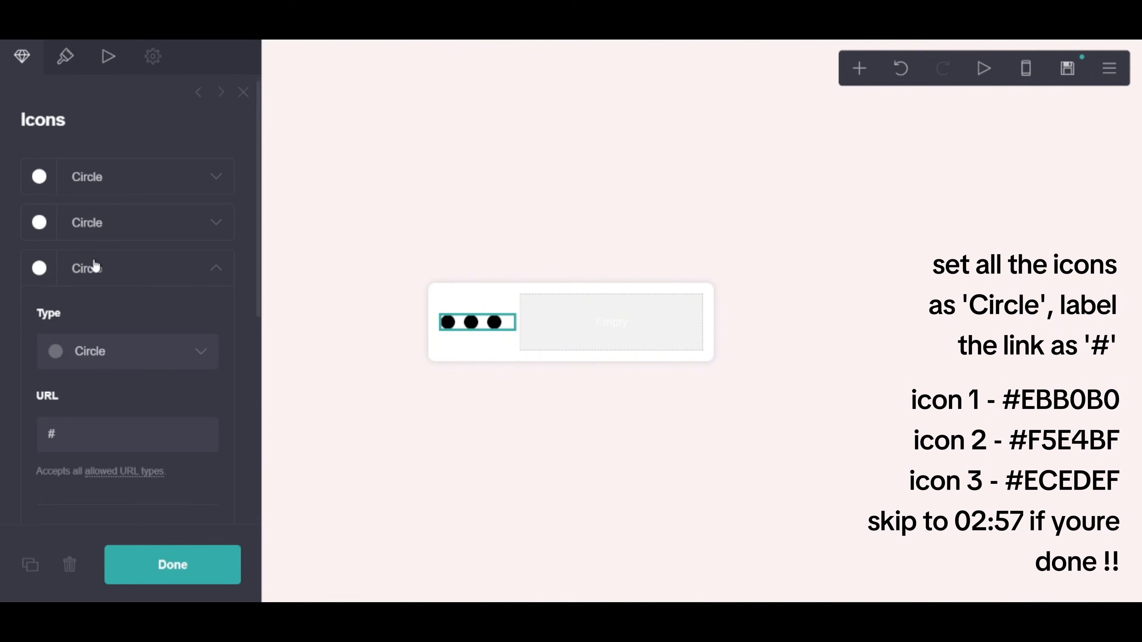
pyautogui.click(94, 266)
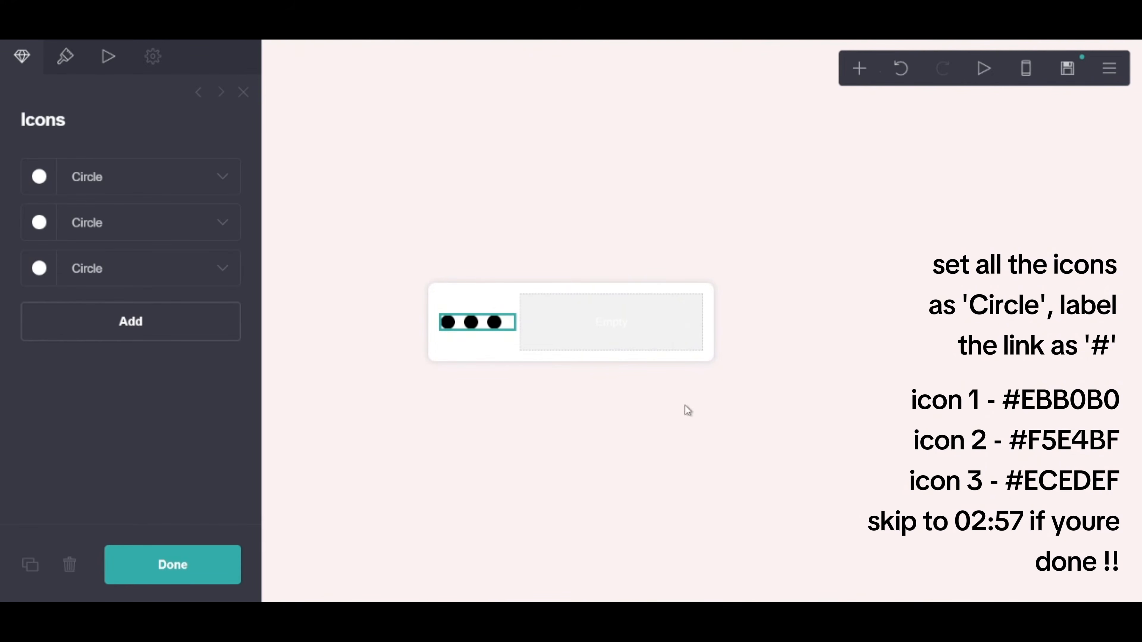
# Step: Set the first circle icon's colour to #EBB0B0
pyautogui.click(155, 182)
pyautogui.scroll(-5, 139, 223)
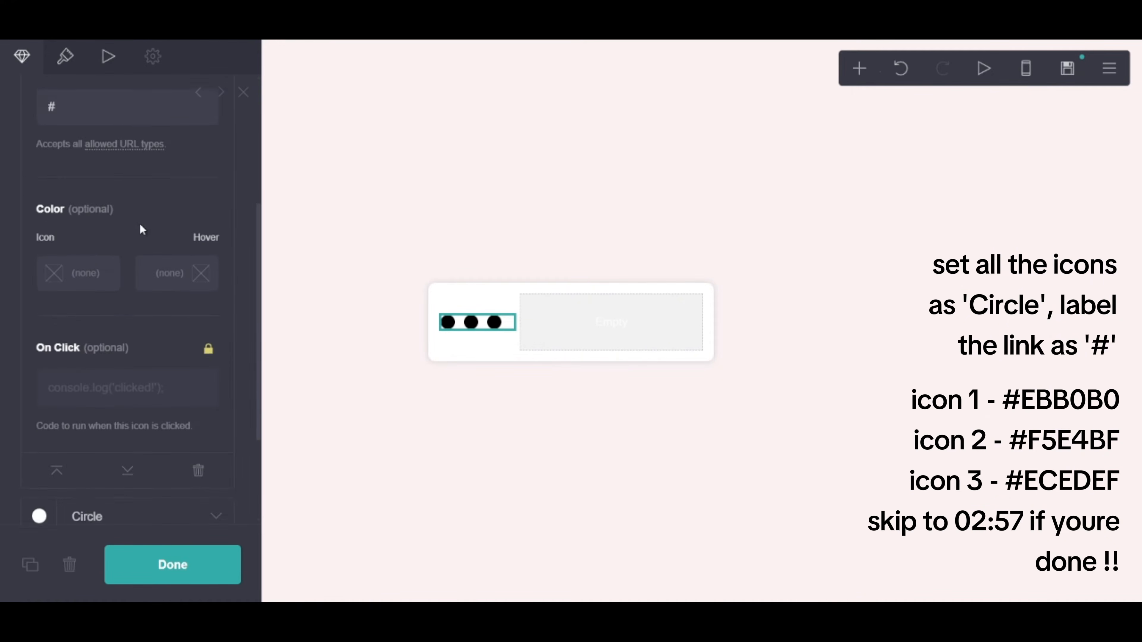
pyautogui.click(90, 270)
pyautogui.click(131, 303)
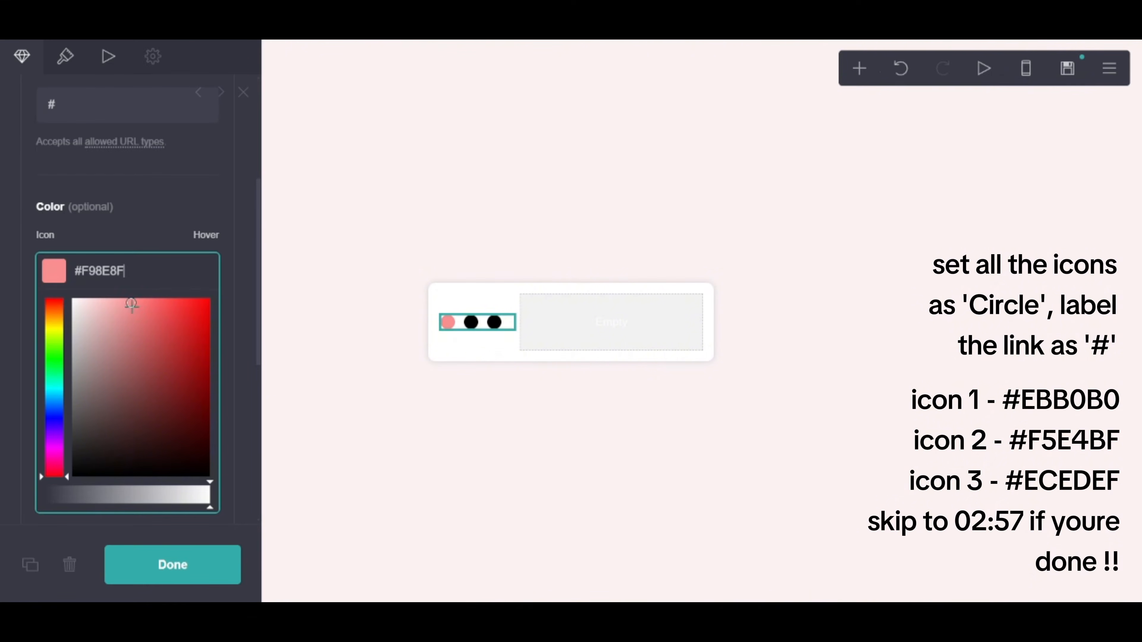
pyautogui.moveTo(131, 303); pyautogui.dragTo(106, 312)
pyautogui.click(154, 202)
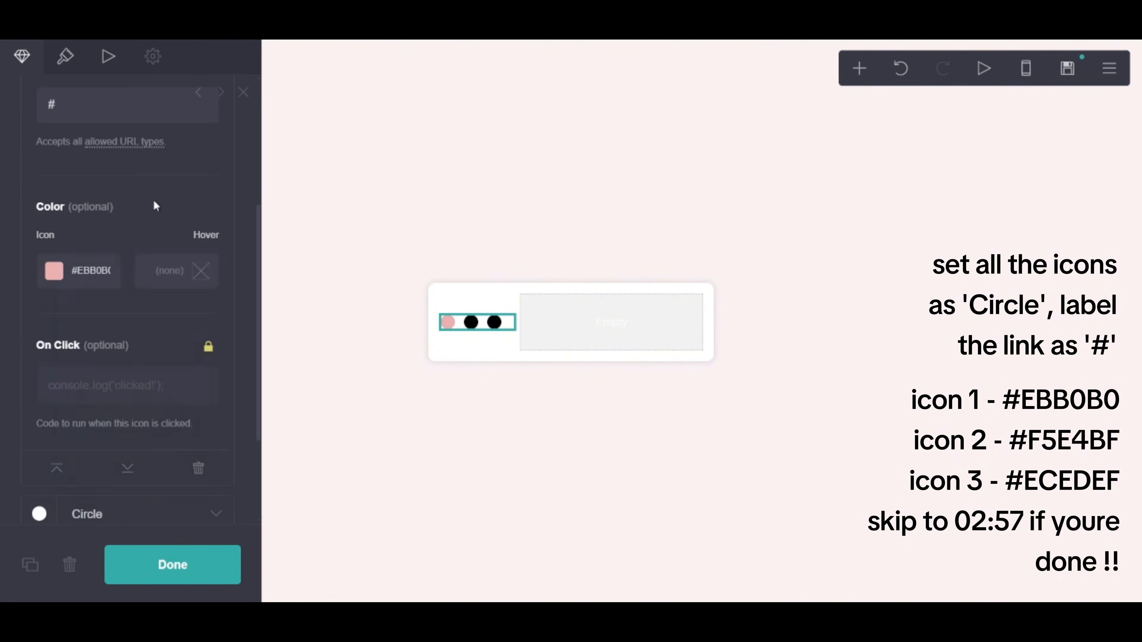
pyautogui.scroll(5, 156, 206)
pyautogui.click(107, 197)
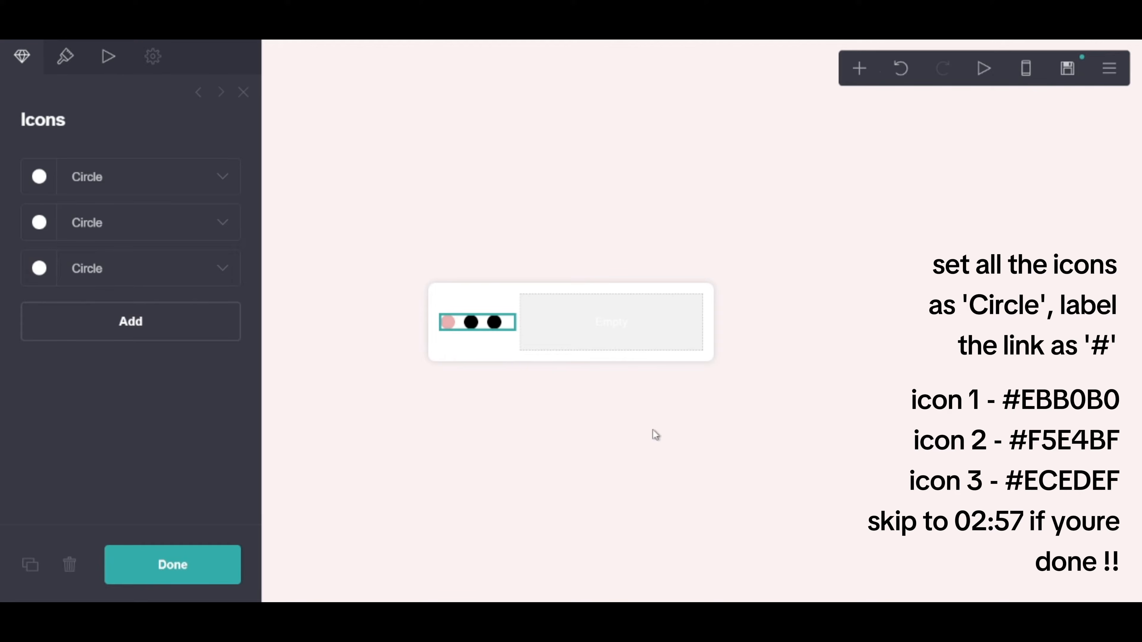
# Step: Set the second circle icon's colour to #F5E4BF
pyautogui.click(73, 220)
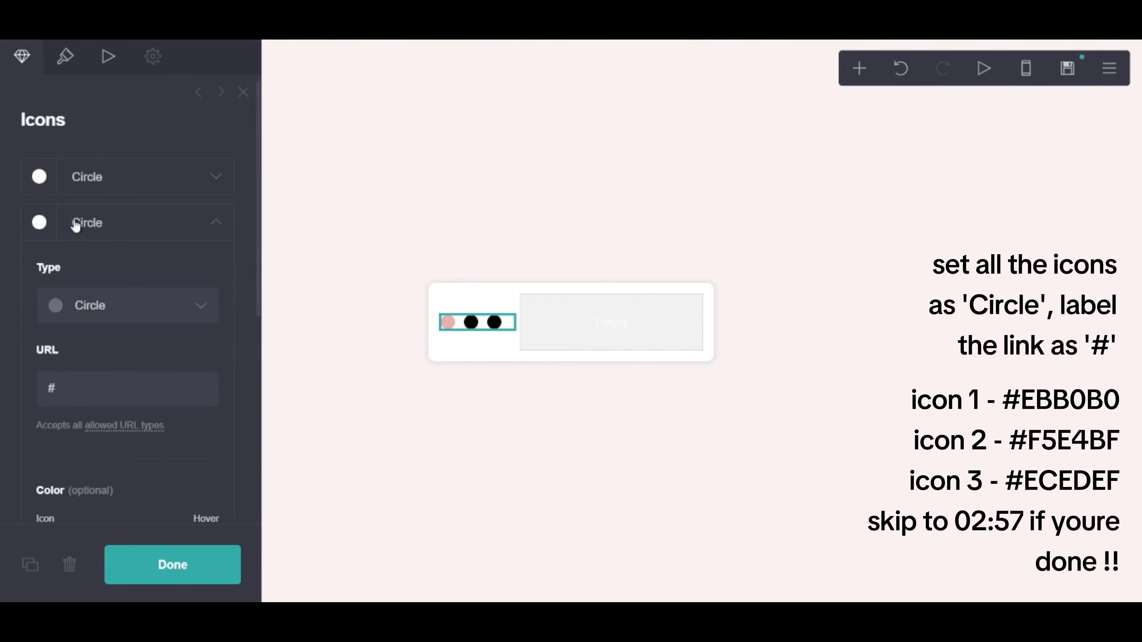
pyautogui.scroll(-5, 95, 306)
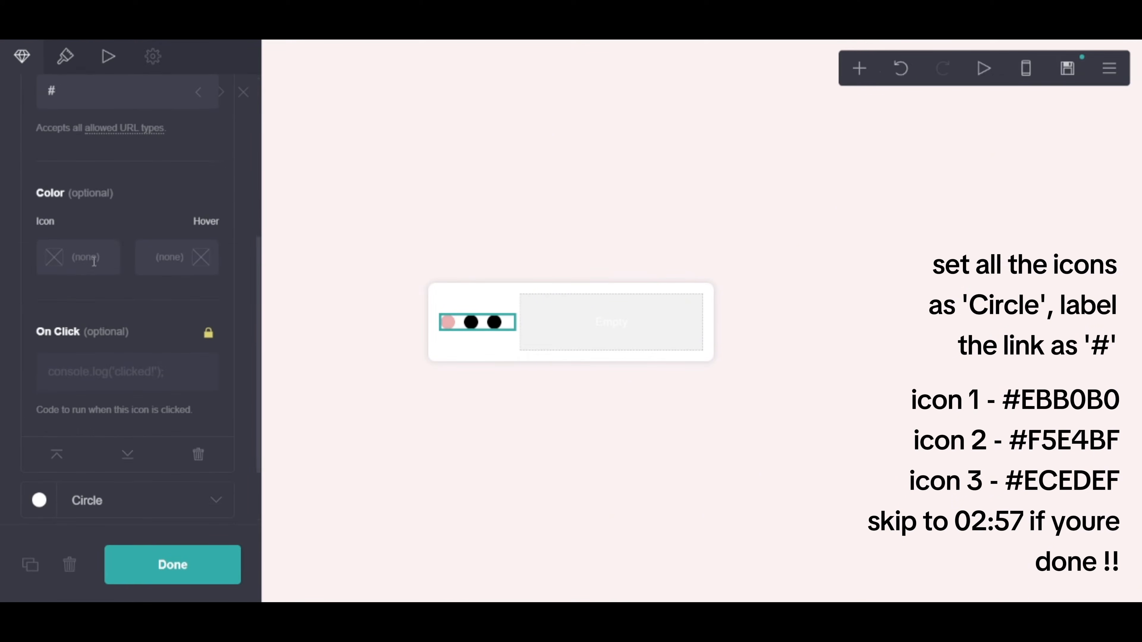
pyautogui.click(123, 249)
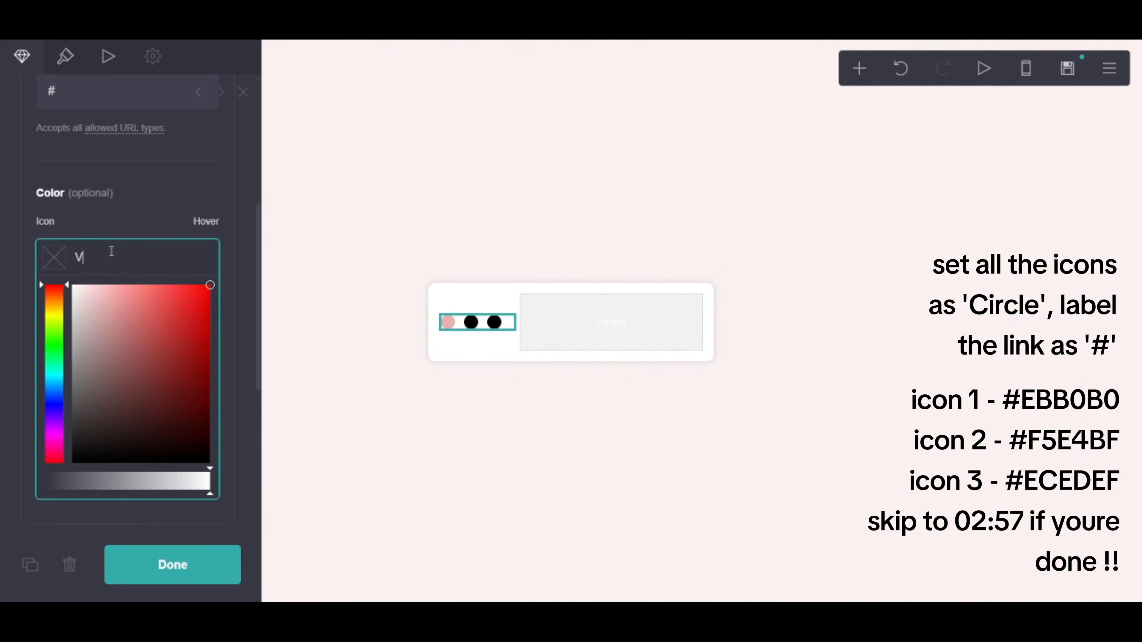
pyautogui.write('#F5D58D')
pyautogui.press('BackSpace')
pyautogui.press('BackSpace')
pyautogui.press('BackSpace')
pyautogui.press('BackSpace')
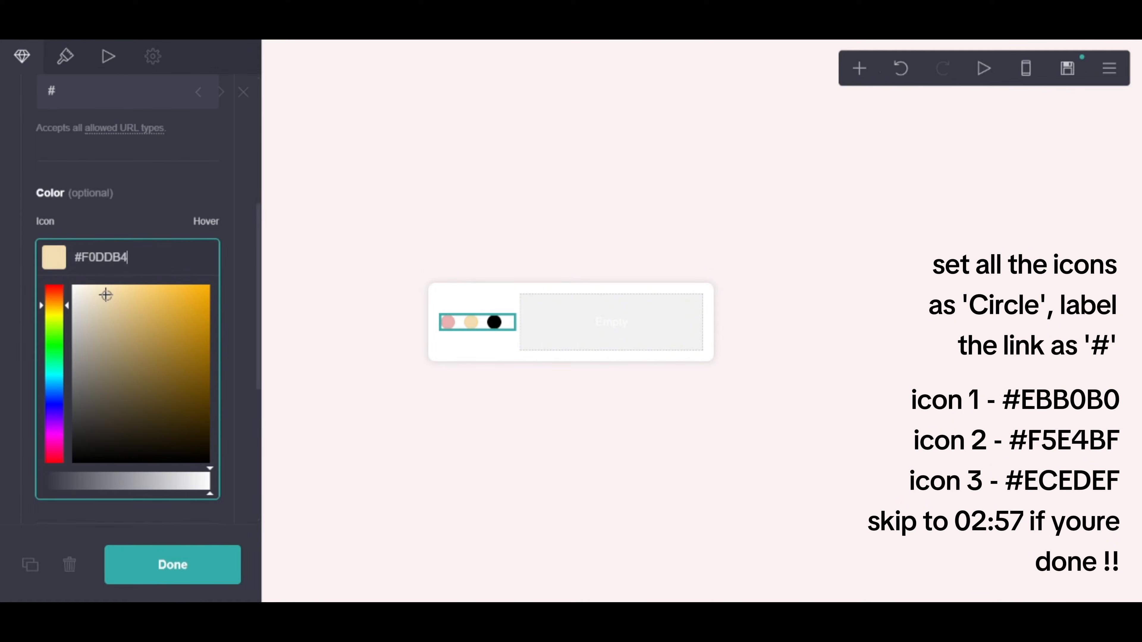
pyautogui.write('E4BF')
pyautogui.click(115, 198)
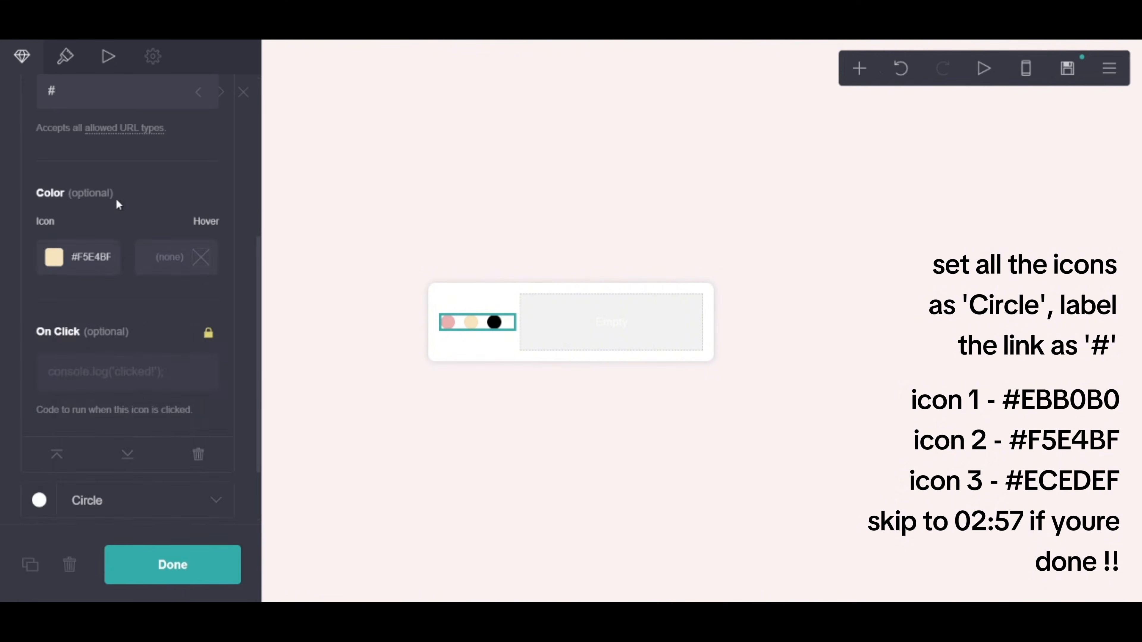
pyautogui.scroll(5, 115, 198)
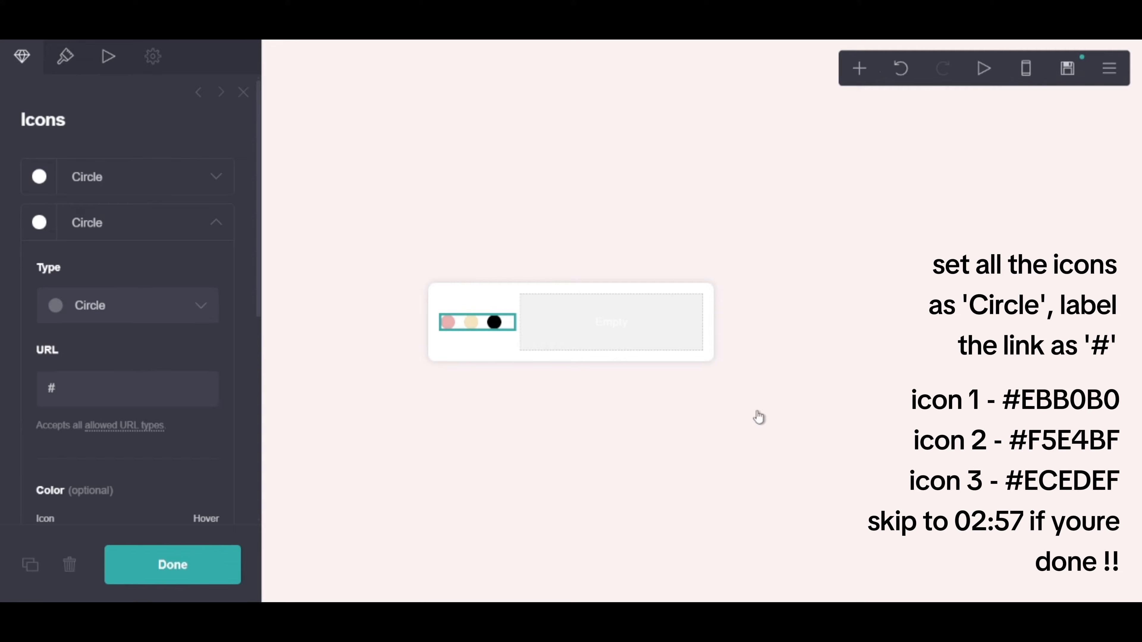
pyautogui.click(85, 238)
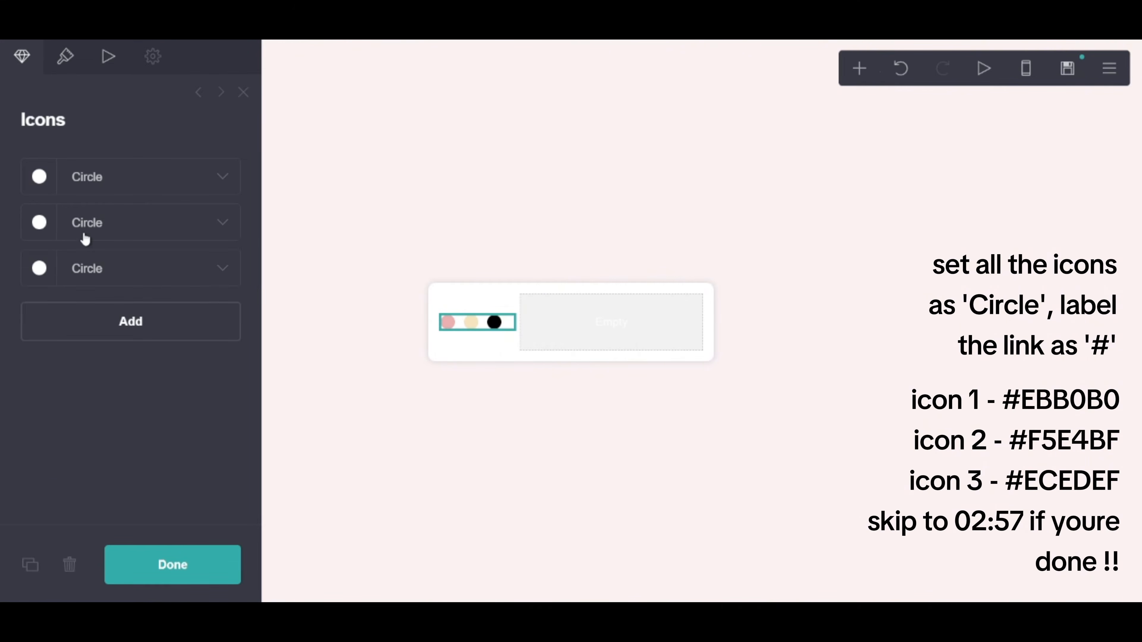
# Step: Set the third circle icon's colour to #ECEDEF and bring the three icons closer together
pyautogui.click(94, 270)
pyautogui.scroll(-5, 98, 343)
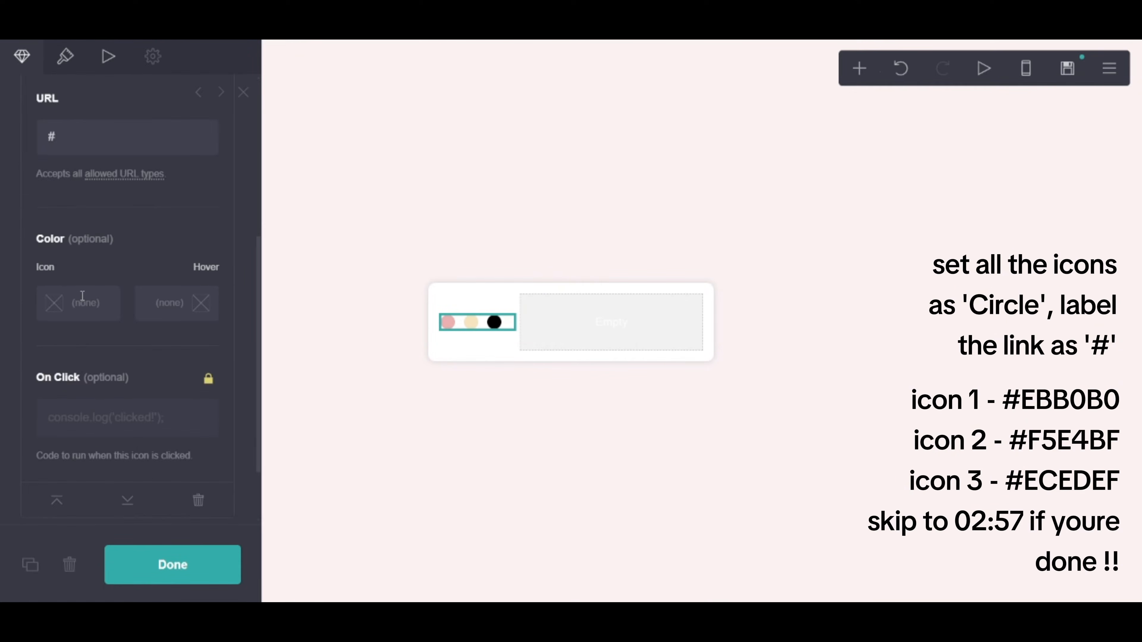
pyautogui.click(83, 298)
pyautogui.write('#ECEDEF')
pyautogui.click(148, 273)
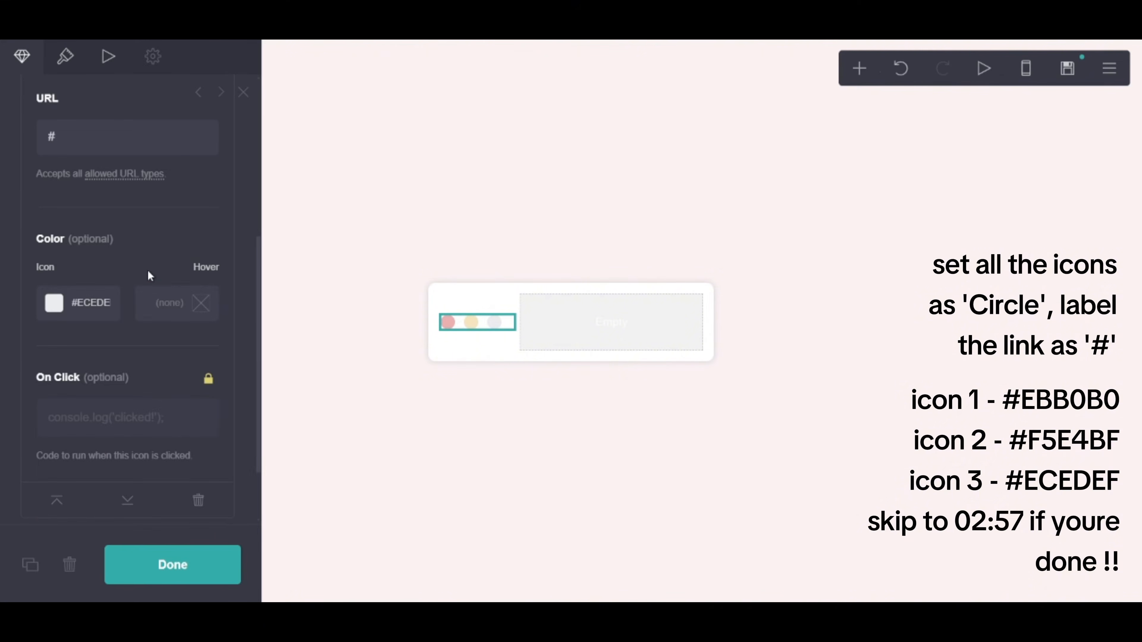
pyautogui.click(65, 65)
pyautogui.click(191, 554)
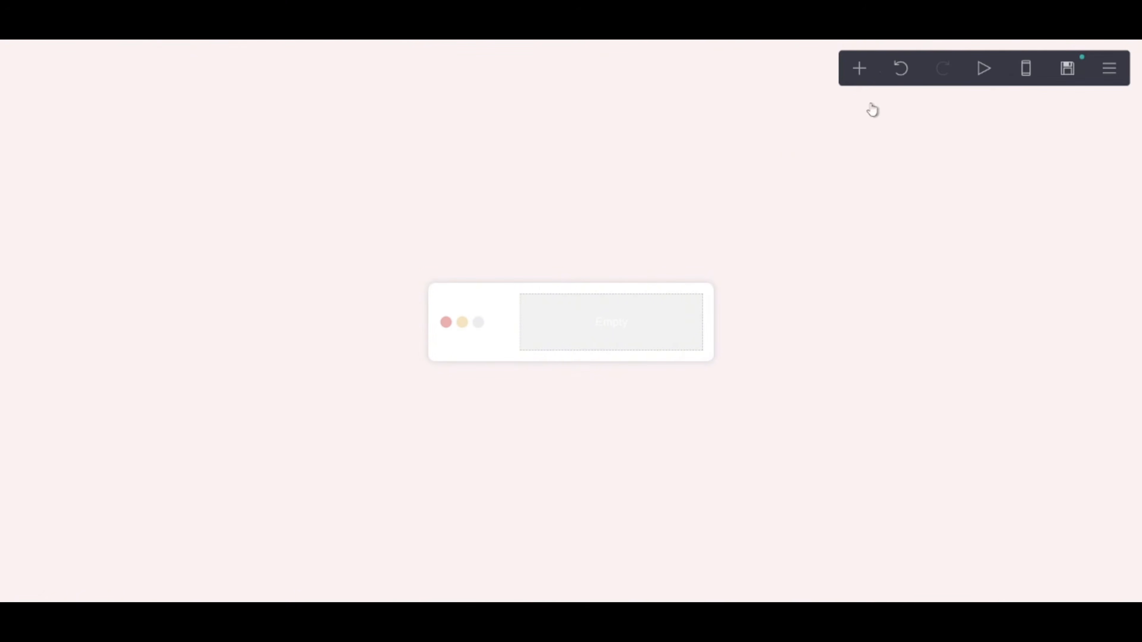
# Step: Add a Text element and place it in the container's empty right column
pyautogui.click(860, 68)
pyautogui.click(719, 126)
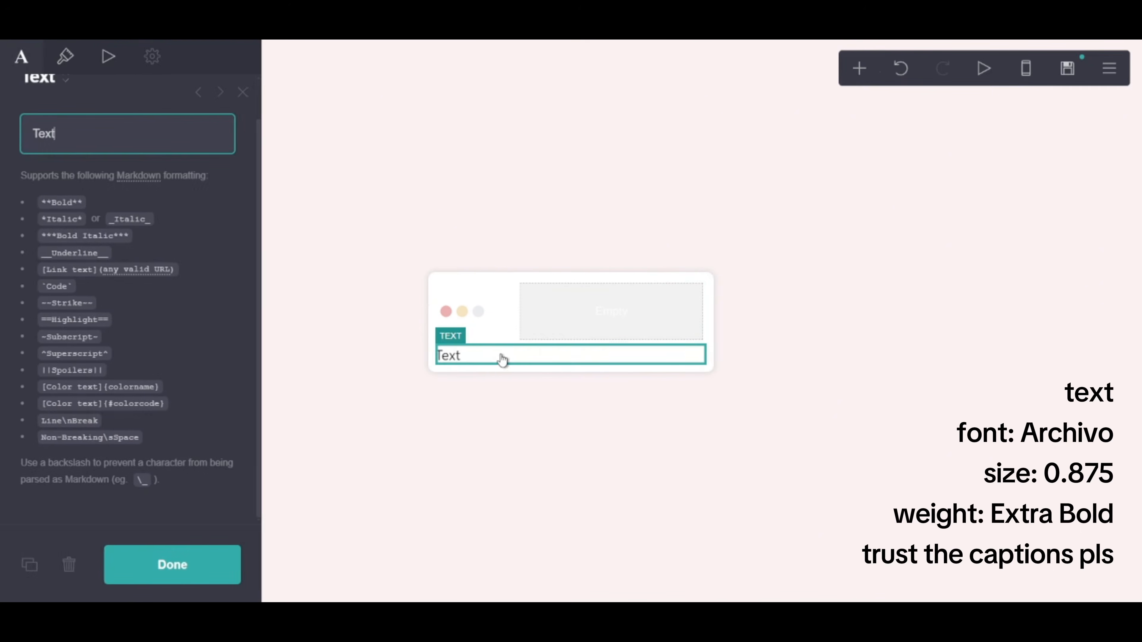
pyautogui.moveTo(502, 360); pyautogui.dragTo(594, 315)
# Step: Set the text's font to Archivo, its weight to Bold and its size to 1
pyautogui.click(47, 55)
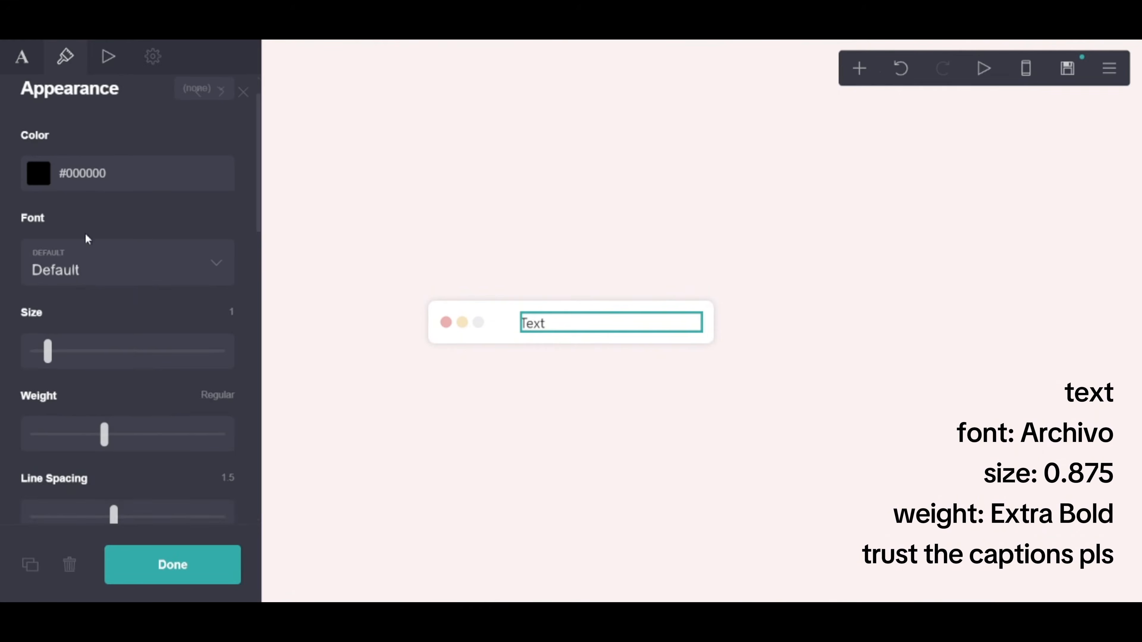
pyautogui.click(94, 312)
pyautogui.click(97, 313)
pyautogui.press('r')
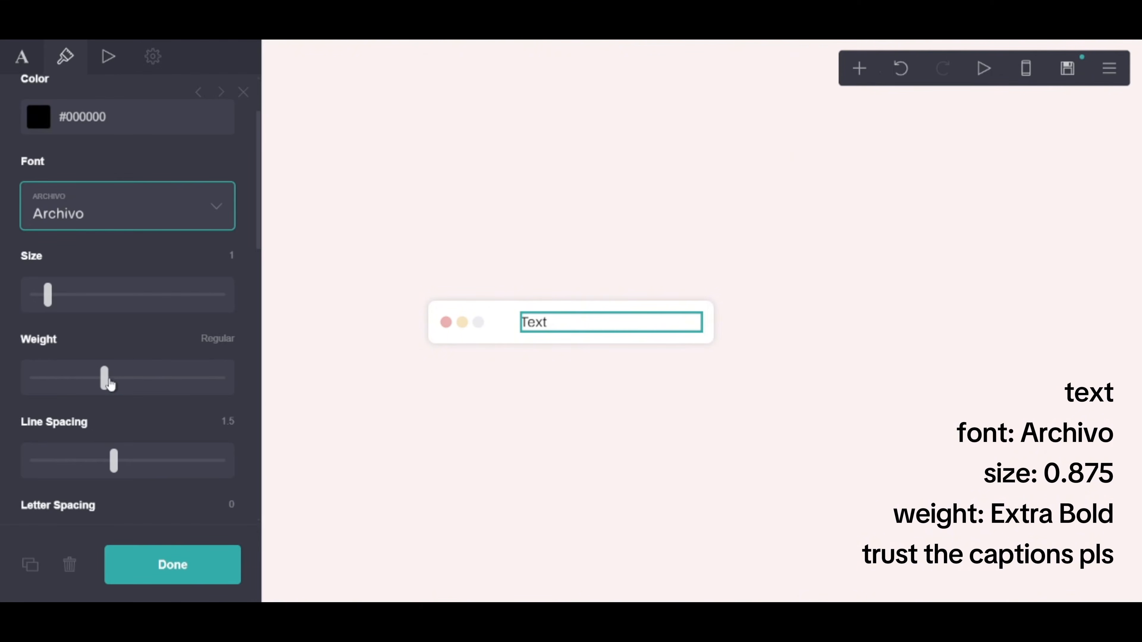
pyautogui.moveTo(106, 377); pyautogui.dragTo(172, 380)
pyautogui.moveTo(45, 297); pyautogui.dragTo(42, 299)
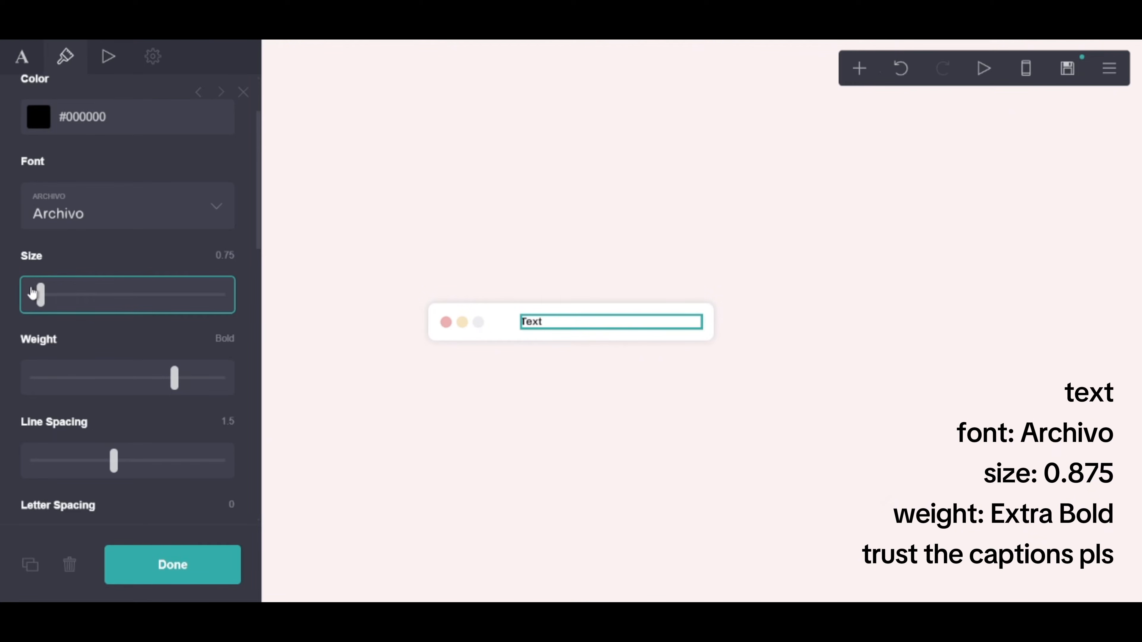
pyautogui.moveTo(40, 295); pyautogui.dragTo(48, 294)
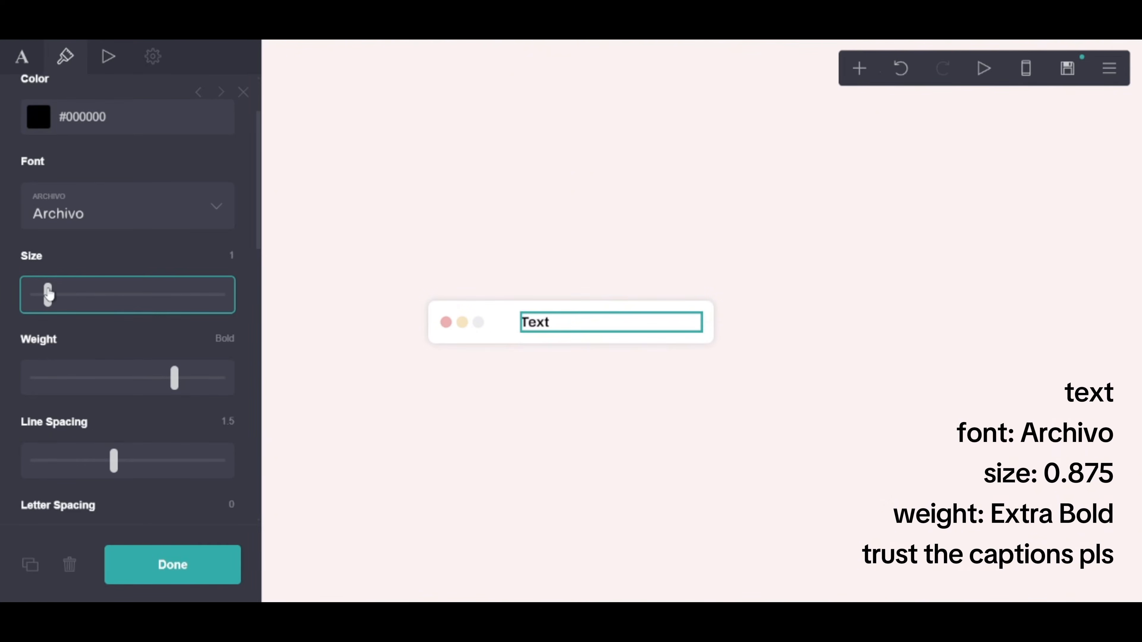
# Step: Replace the Text element's placeholder content with "MINIPLAY"
pyautogui.click(27, 63)
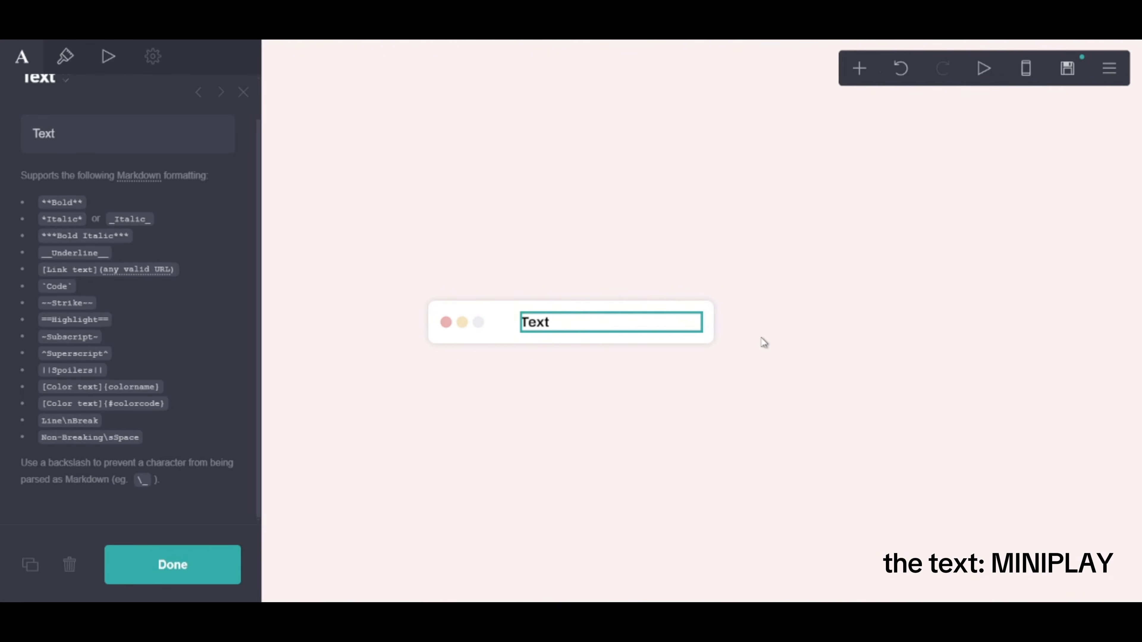
pyautogui.click(75, 129)
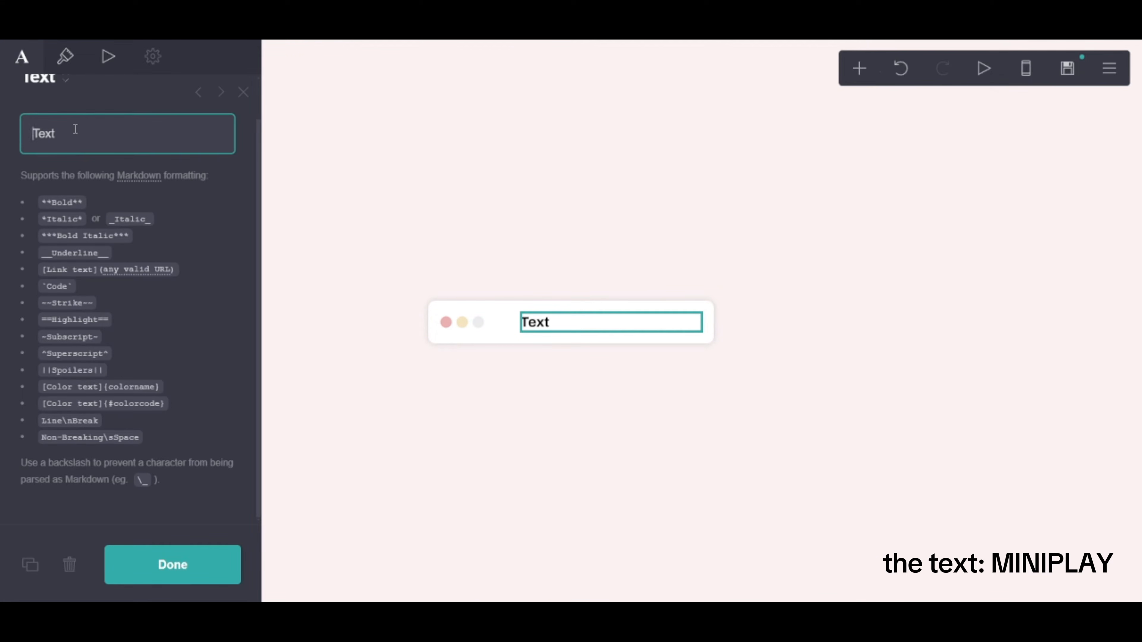
pyautogui.write('MINIPLAY')
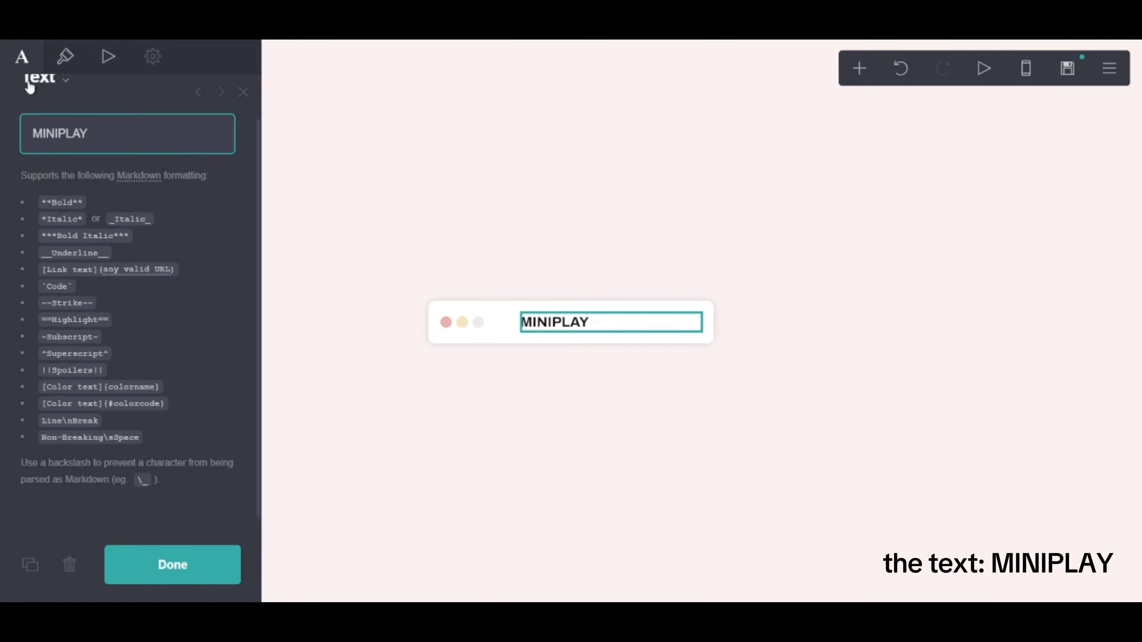
# Step: Set the MINIPLAY text's weight to Extra Bold and its colour to #C4C2C5
pyautogui.click(64, 58)
pyautogui.click(195, 480)
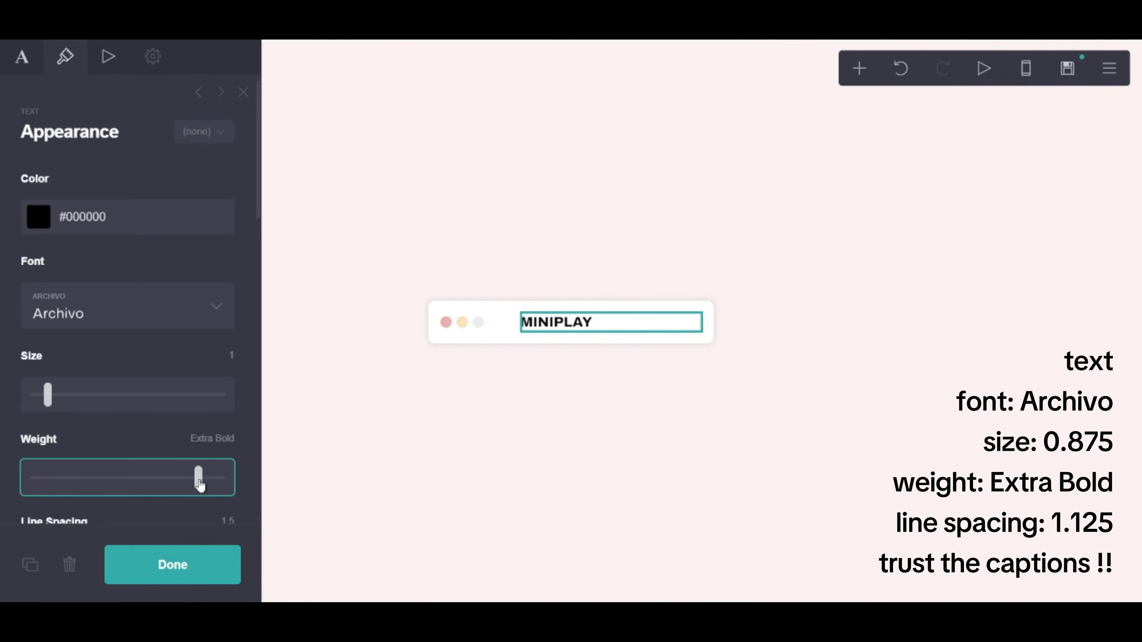
pyautogui.moveTo(135, 219); pyautogui.dragTo(1, 207)
pyautogui.write('#C4C2C5')
pyautogui.click(99, 176)
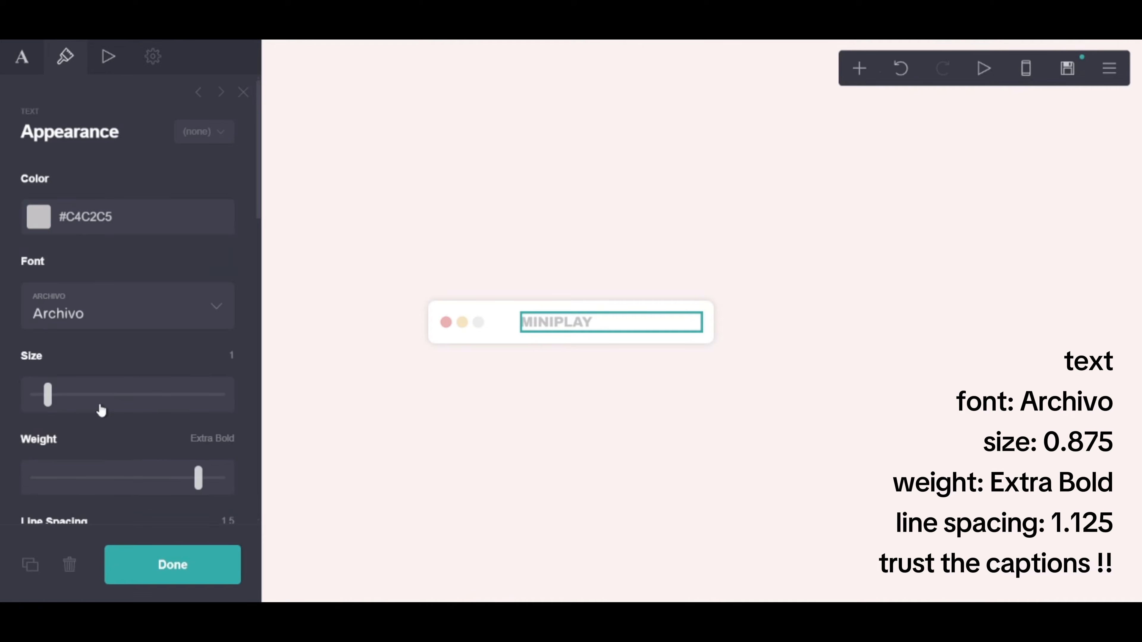
# Step: Set the MINIPLAY text's size to 0.75 and its line spacing to 1.125
pyautogui.moveTo(53, 395); pyautogui.dragTo(46, 397)
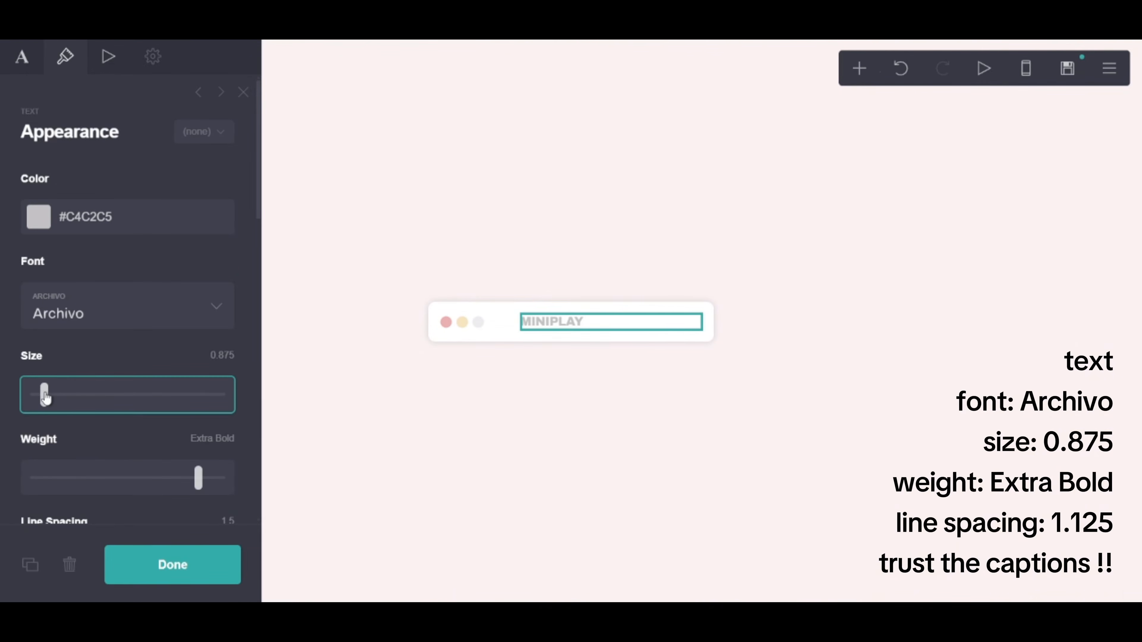
pyautogui.click(174, 578)
pyautogui.click(536, 327)
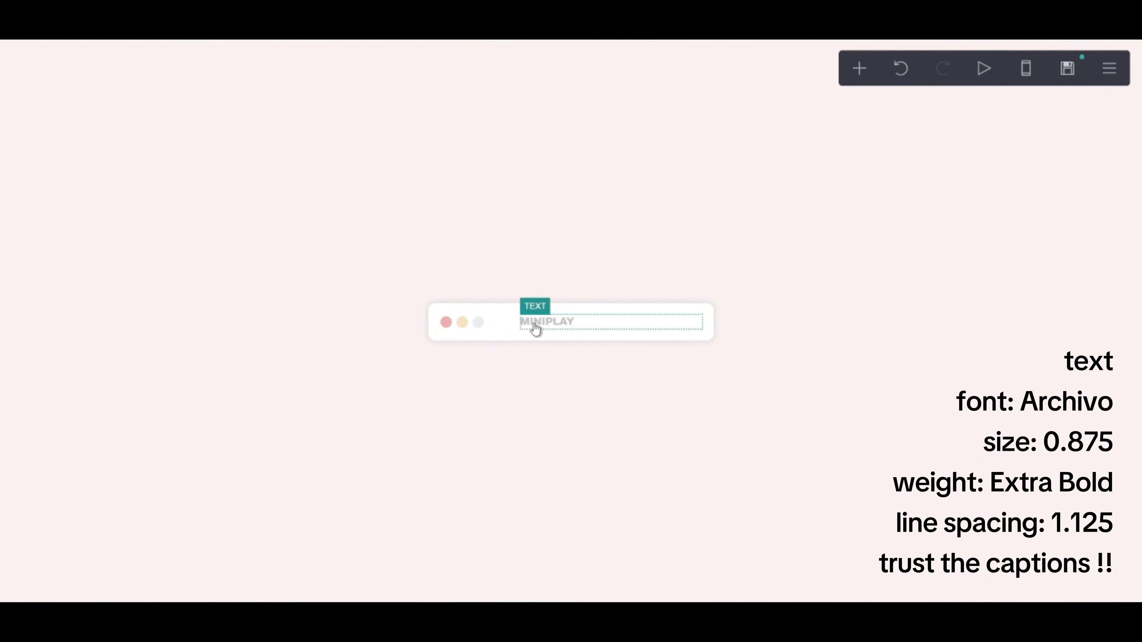
pyautogui.scroll(-3, 93, 443)
pyautogui.moveTo(101, 383); pyautogui.dragTo(75, 388)
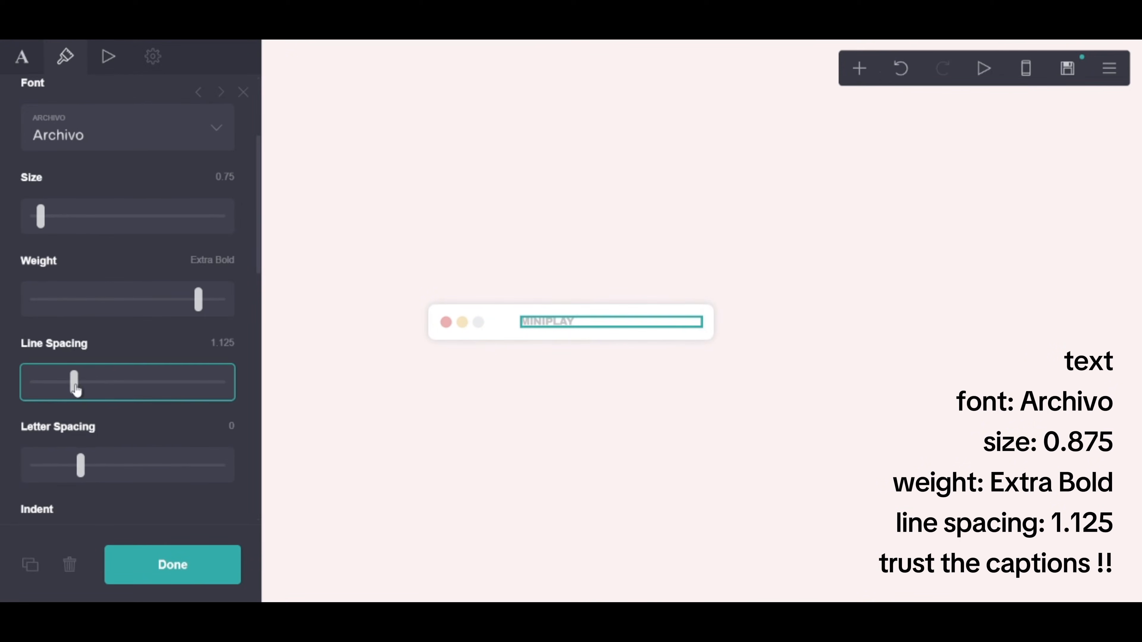
# Step: Set the MINIPLAY text's size to 0.875 and finish editing the element
pyautogui.moveTo(48, 223); pyautogui.dragTo(51, 221)
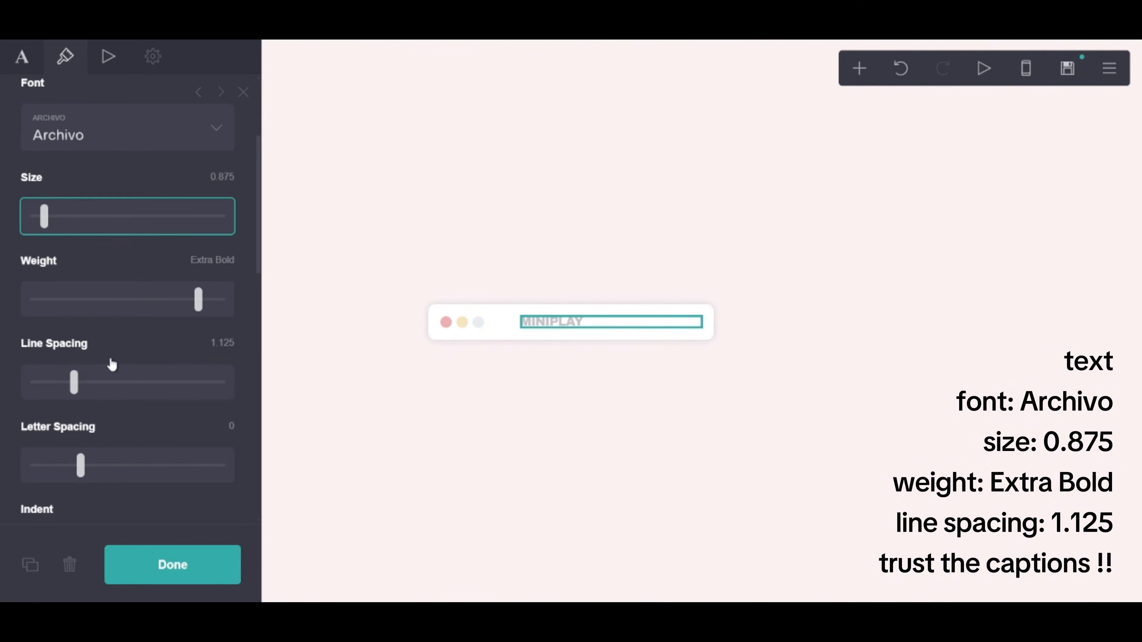
pyautogui.click(188, 564)
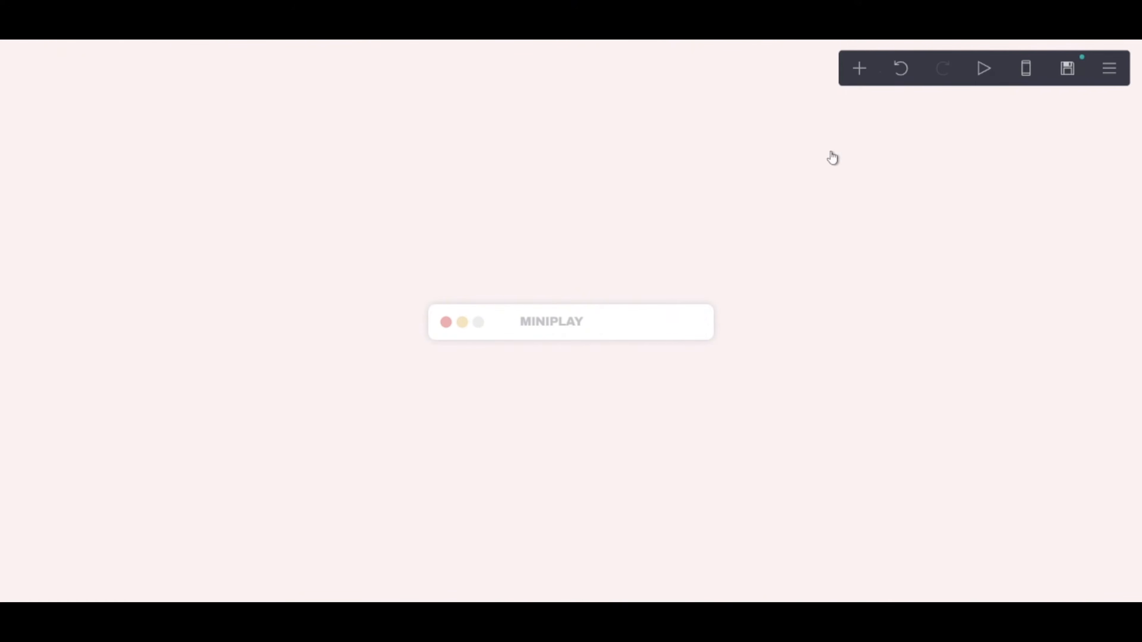
# Step: Add an Image element below the MINIPLAY title row and set its alignment to Center
pyautogui.click(846, 70)
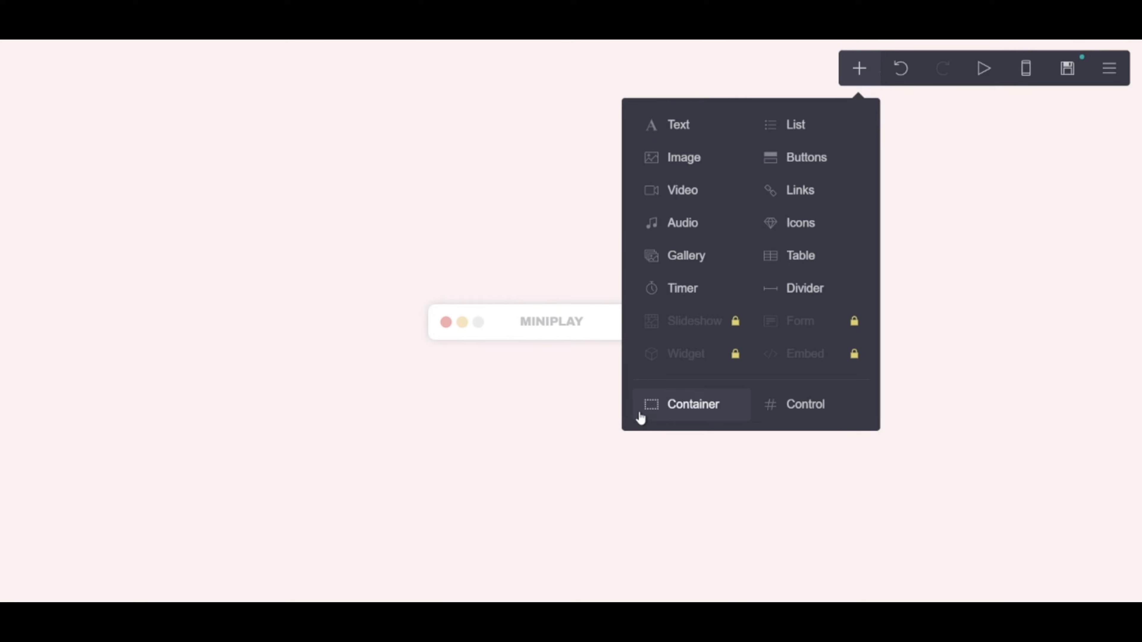
pyautogui.click(660, 163)
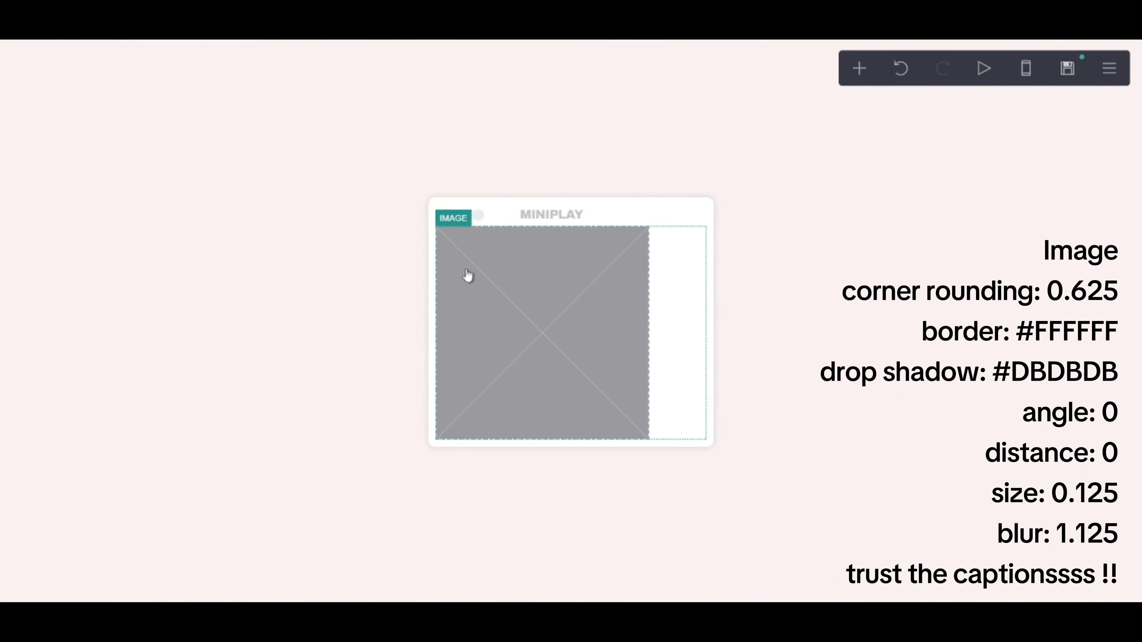
pyautogui.click(466, 275)
pyautogui.click(65, 57)
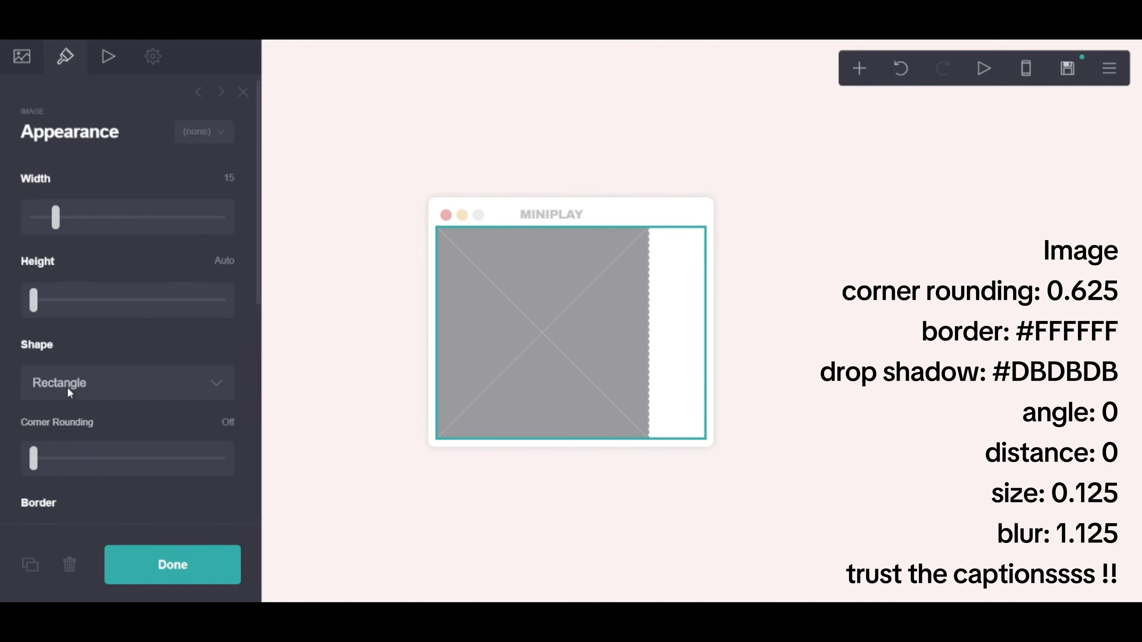
pyautogui.scroll(-5, 85, 369)
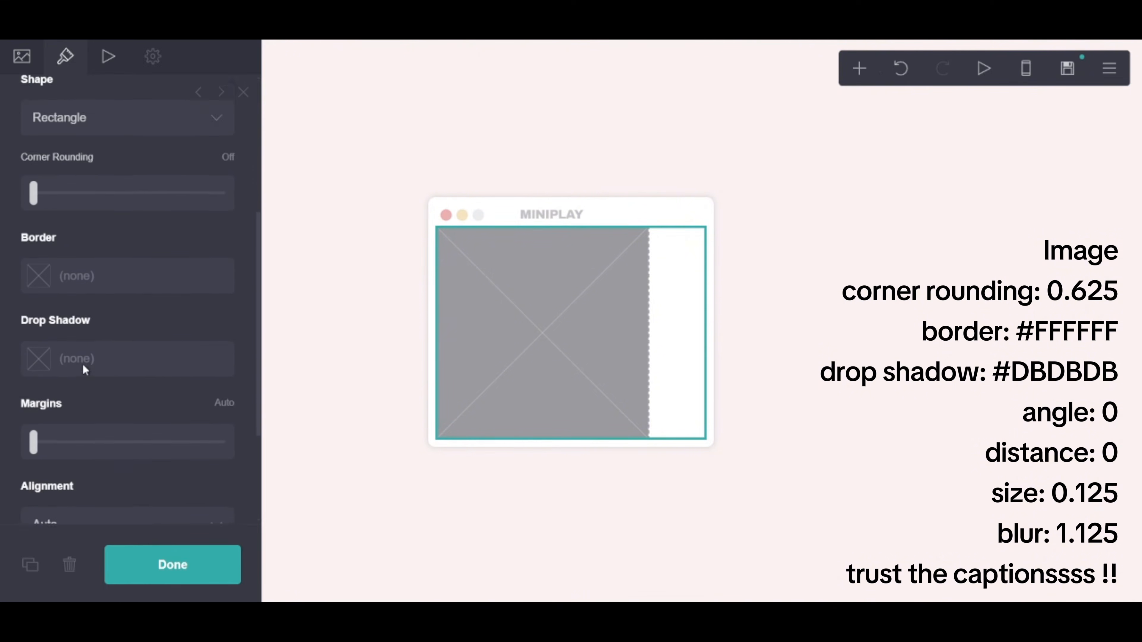
pyautogui.scroll(-2, 85, 368)
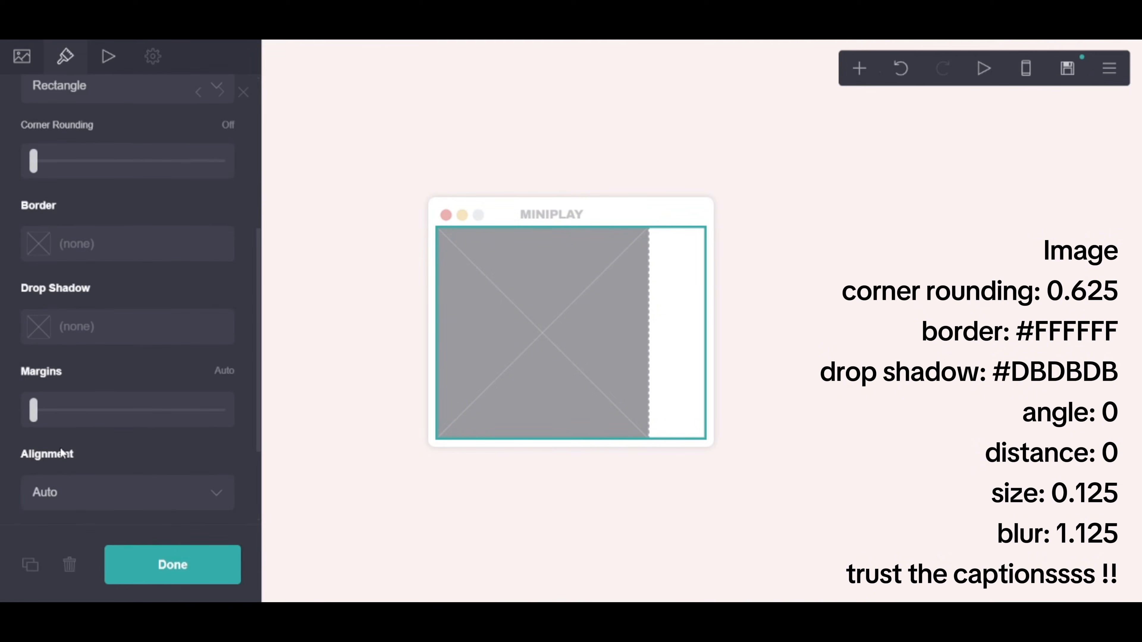
pyautogui.click(66, 549)
pyautogui.scroll(4, 91, 443)
pyautogui.scroll(-1, 91, 438)
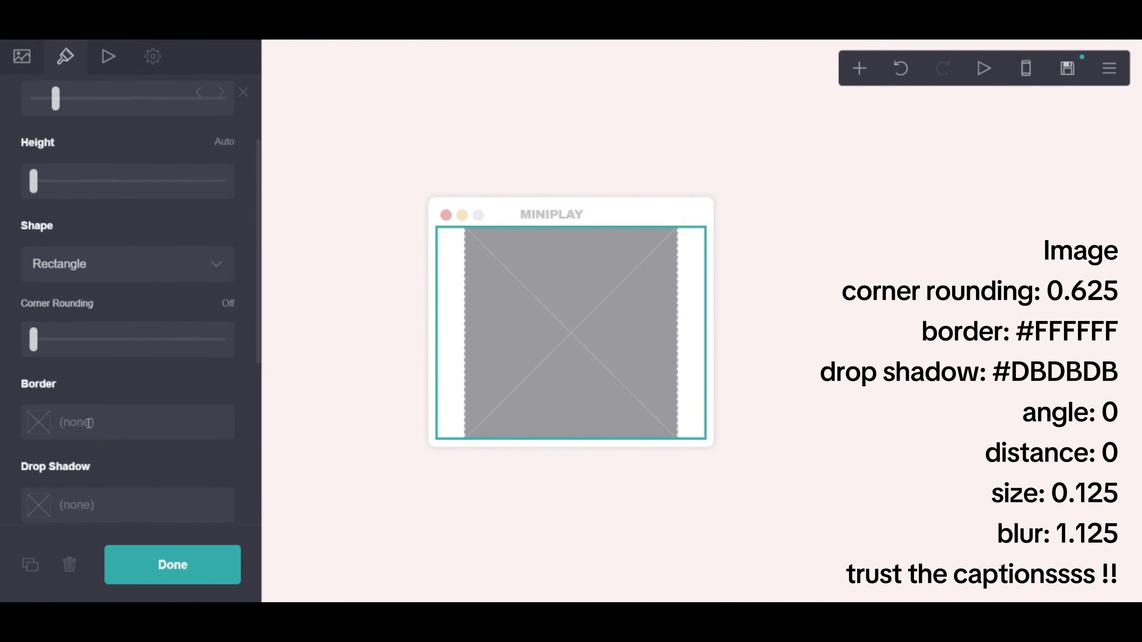
# Step: Set the page's vertical and horizontal padding to 0.75 each
pyautogui.click(442, 221)
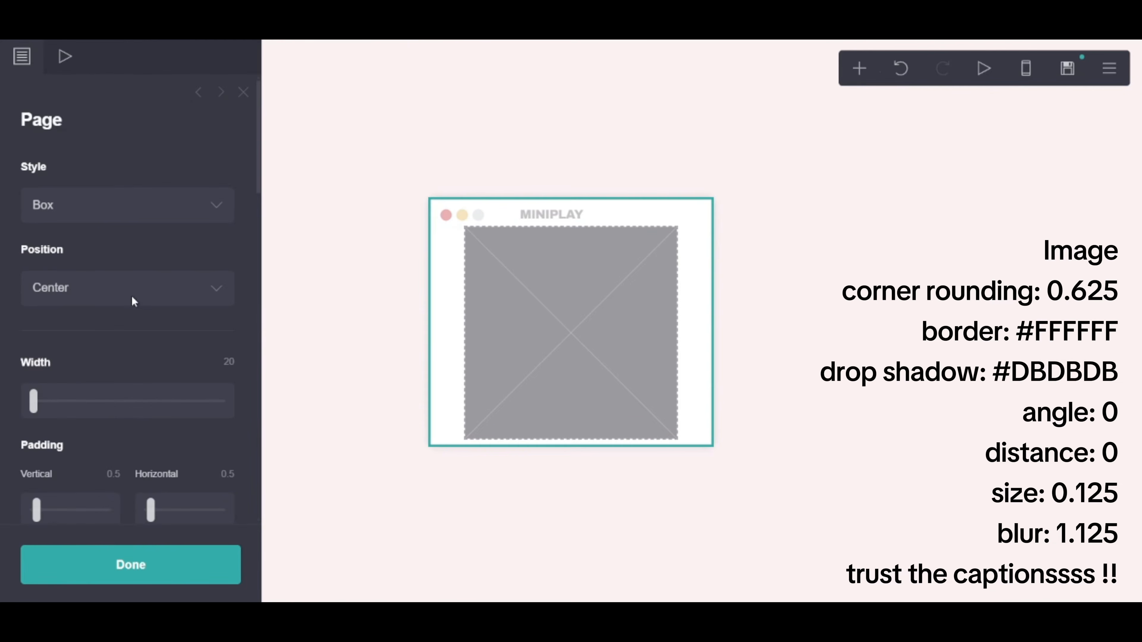
pyautogui.click(113, 472)
pyautogui.press('BackSpace')
pyautogui.write('0.75')
pyautogui.press('Return')
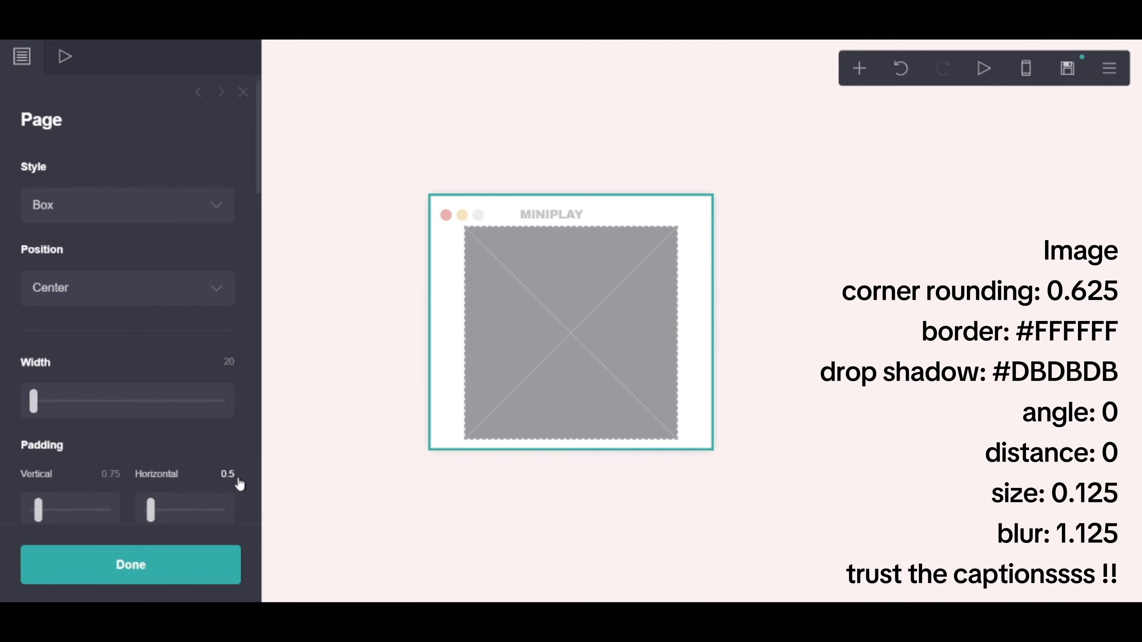
pyautogui.click(229, 473)
pyautogui.press('BackSpace')
pyautogui.write('.75')
pyautogui.press('Return')
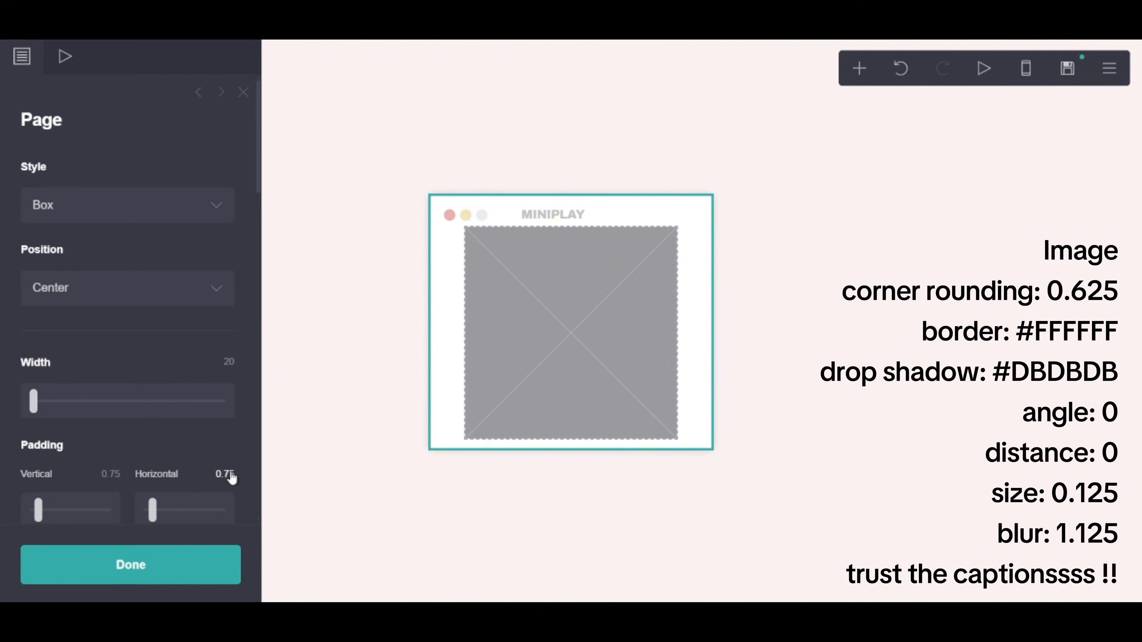
# Step: Set the image element's margins to 0.25
pyautogui.click(571, 312)
pyautogui.scroll(-4, 113, 386)
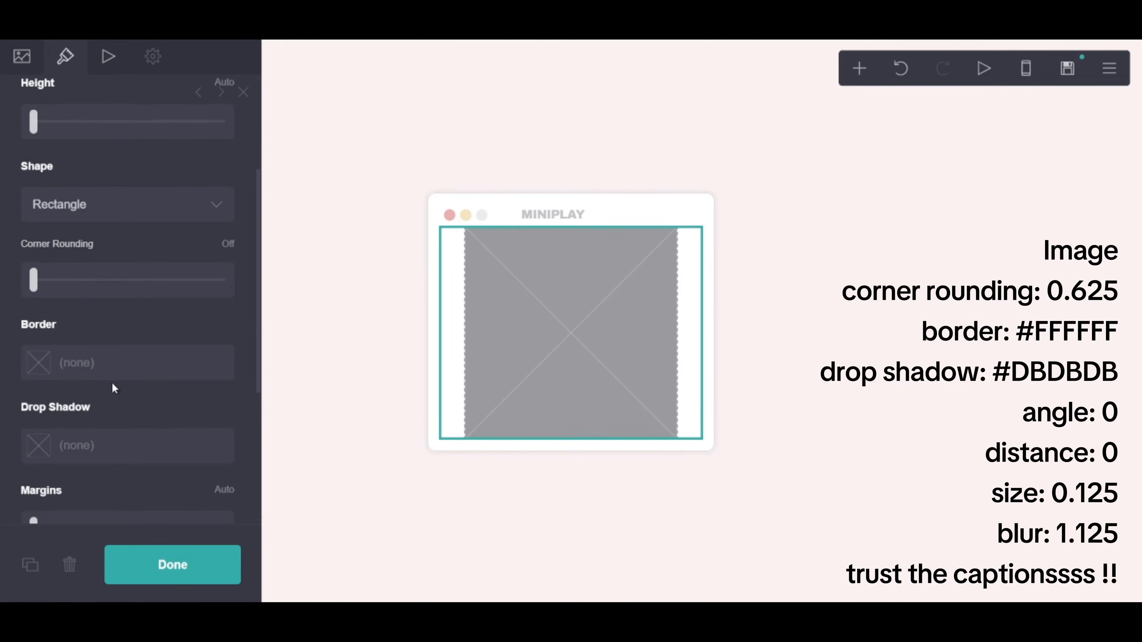
pyautogui.scroll(3, 112, 385)
pyautogui.scroll(-5, 114, 389)
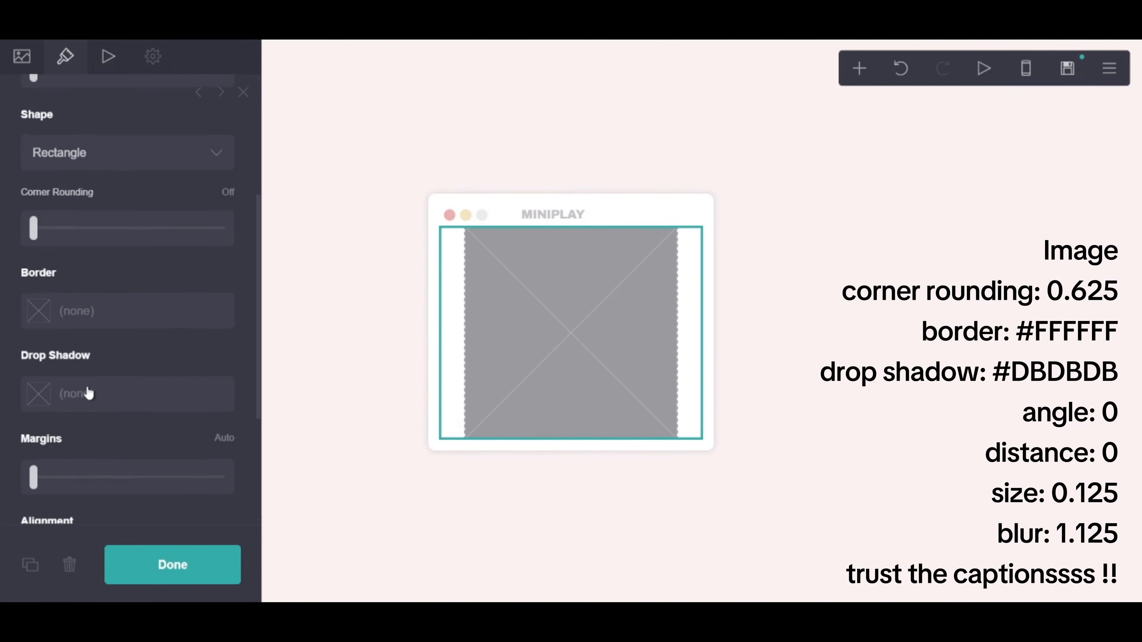
pyautogui.click(34, 357)
pyautogui.moveTo(35, 359); pyautogui.dragTo(38, 360)
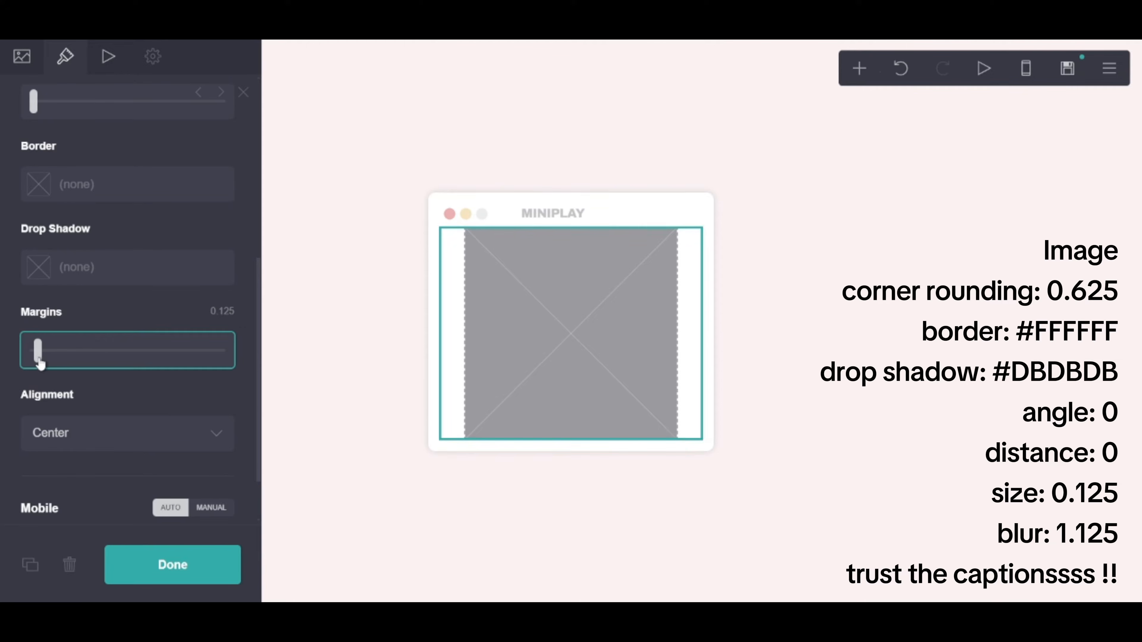
# Step: Set the image's corner rounding to 0.5 and give it a solid #FFFFFF border with a width of 5
pyautogui.scroll(6, 39, 360)
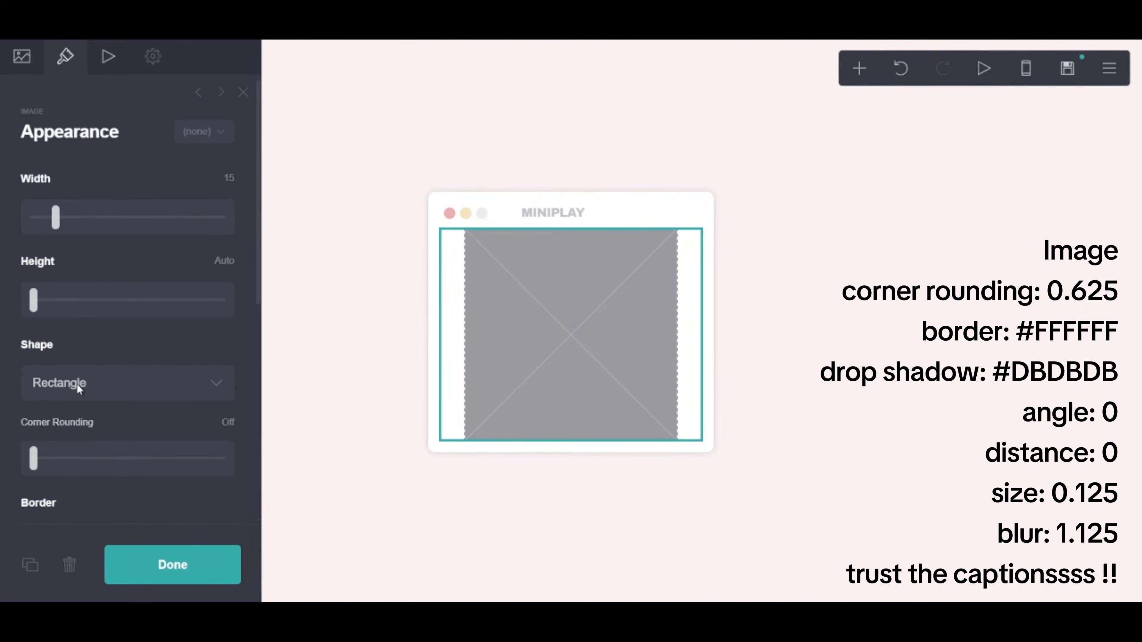
pyautogui.moveTo(45, 460); pyautogui.dragTo(67, 460)
pyautogui.scroll(-3, 69, 450)
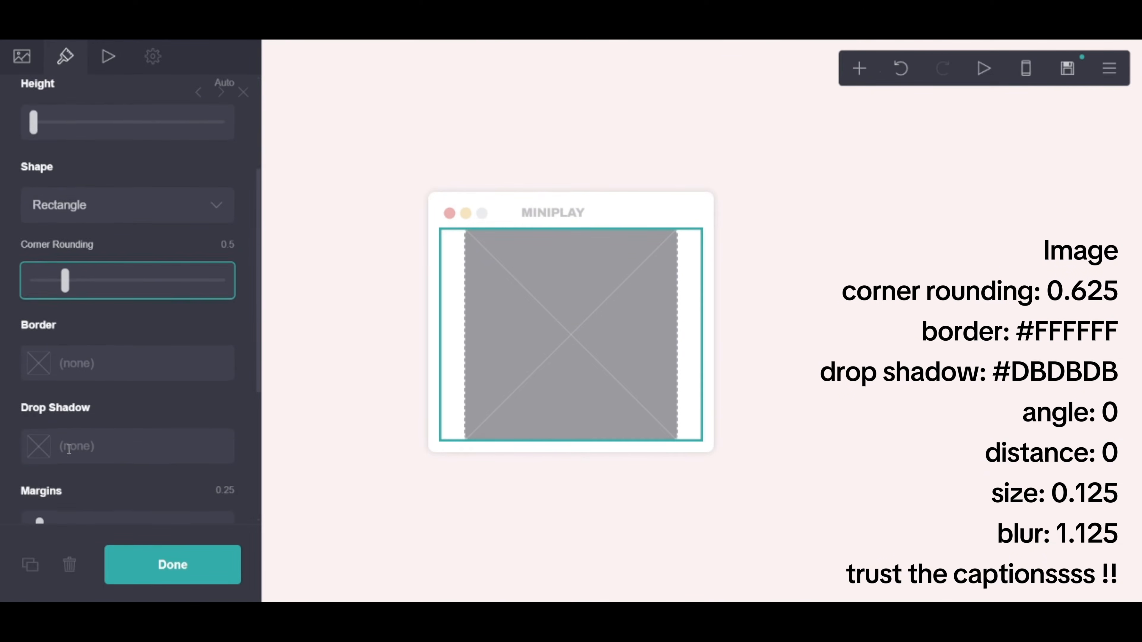
pyautogui.click(99, 359)
pyautogui.moveTo(102, 394); pyautogui.dragTo(56, 391)
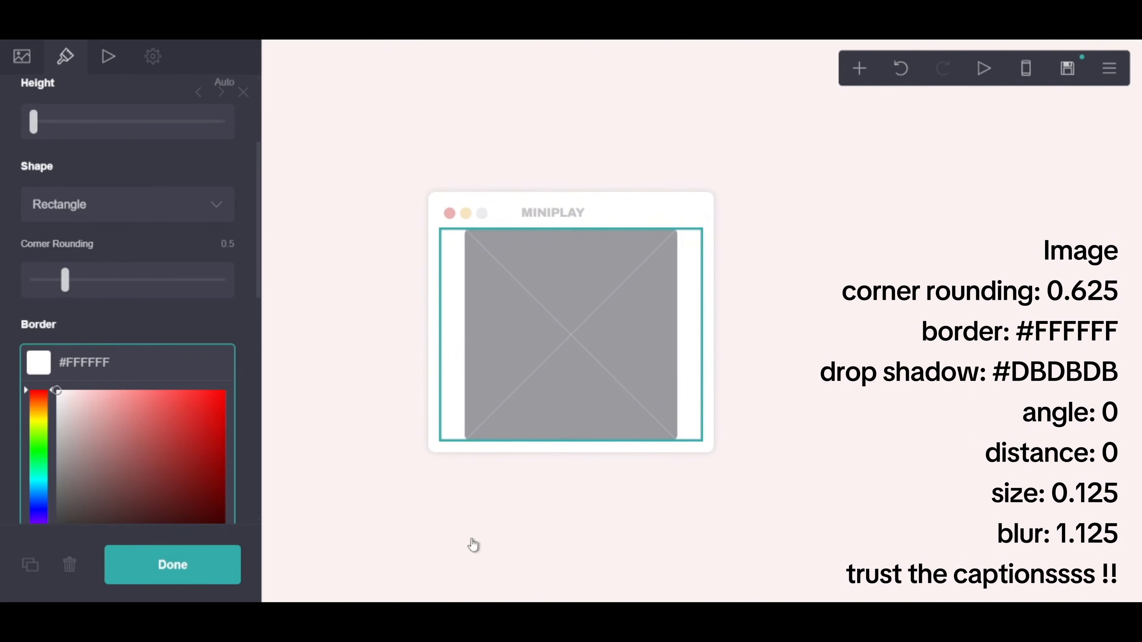
pyautogui.click(103, 324)
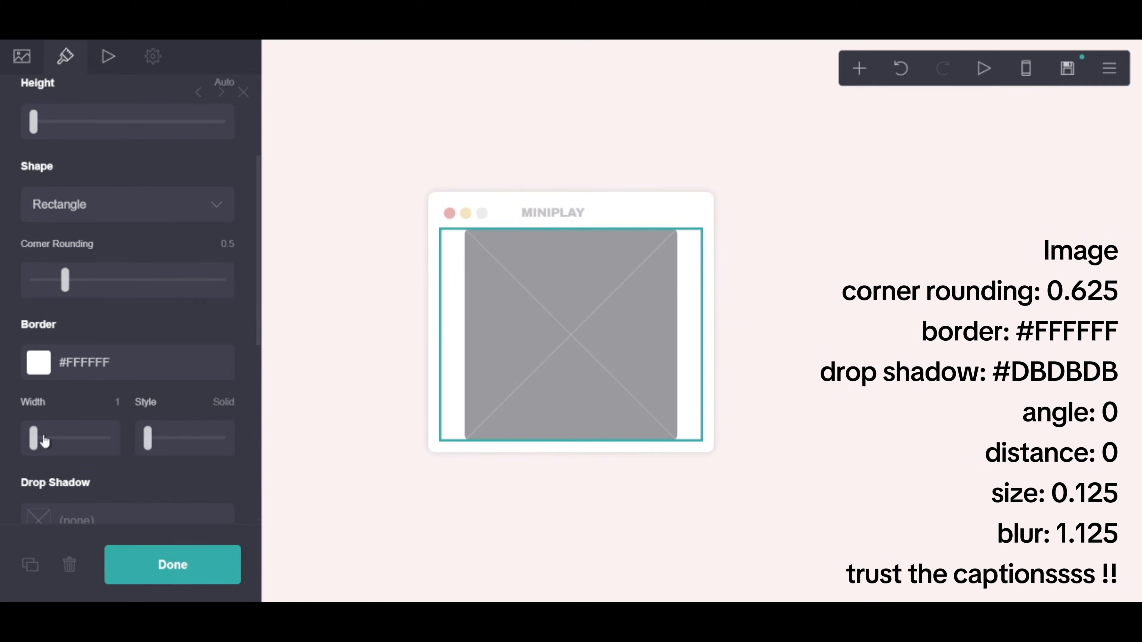
pyautogui.moveTo(42, 439); pyautogui.dragTo(44, 441)
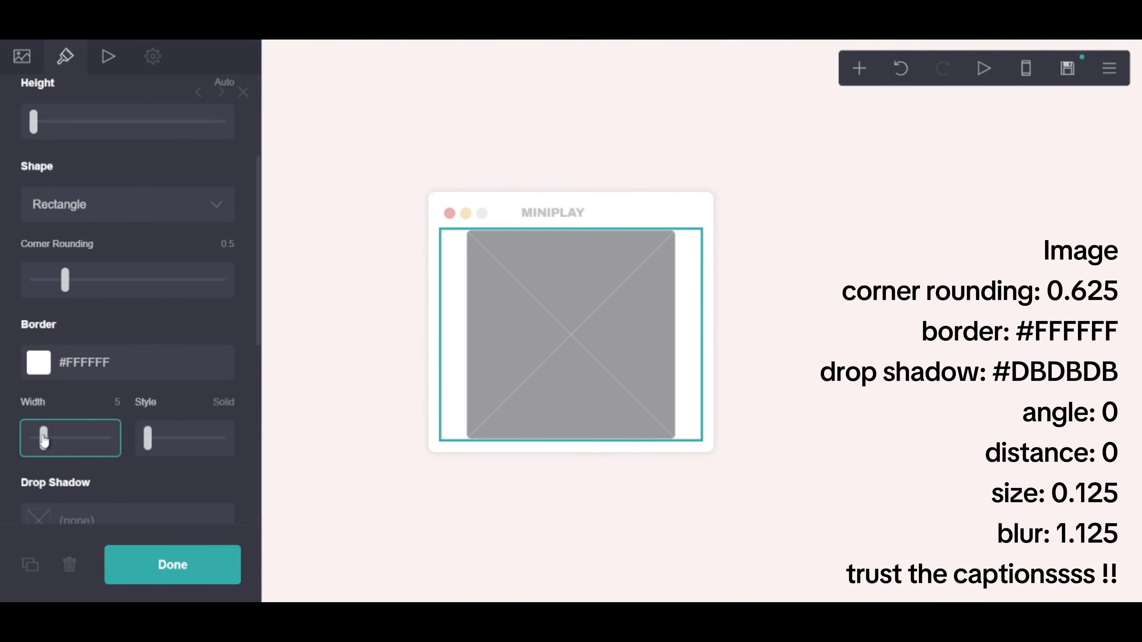
# Step: Give the image a #DBDBDB drop shadow with angle 0°, distance 0 and blur 1.125
pyautogui.scroll(-4, 113, 360)
pyautogui.click(94, 342)
pyautogui.write('#DBDBDB')
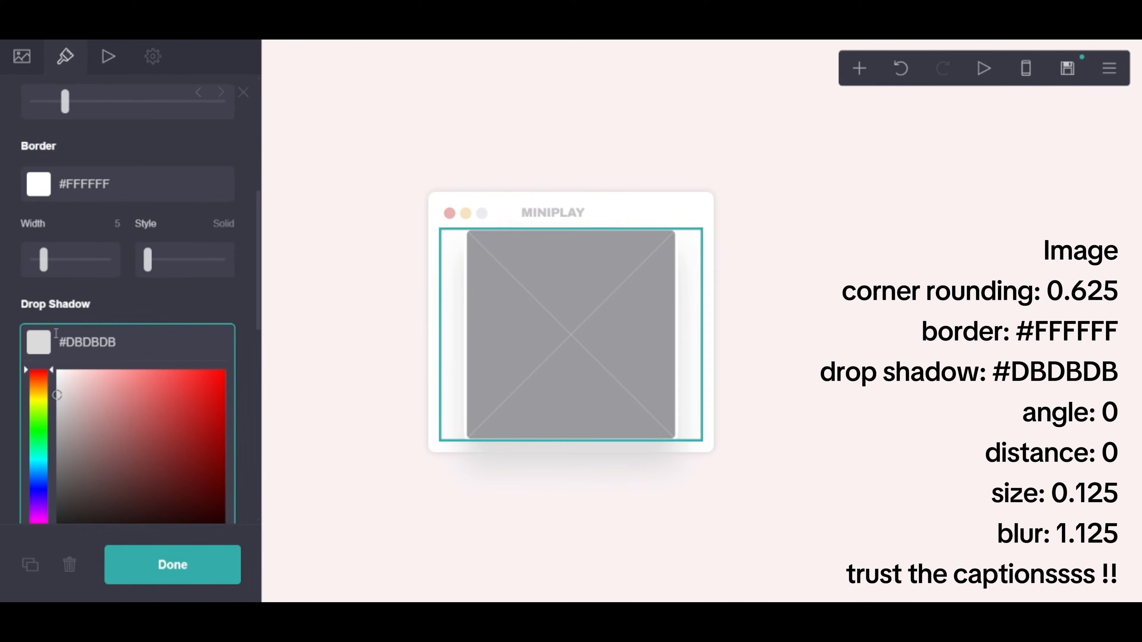
pyautogui.click(96, 308)
pyautogui.moveTo(49, 419); pyautogui.dragTo(28, 421)
pyautogui.moveTo(45, 494); pyautogui.dragTo(1, 482)
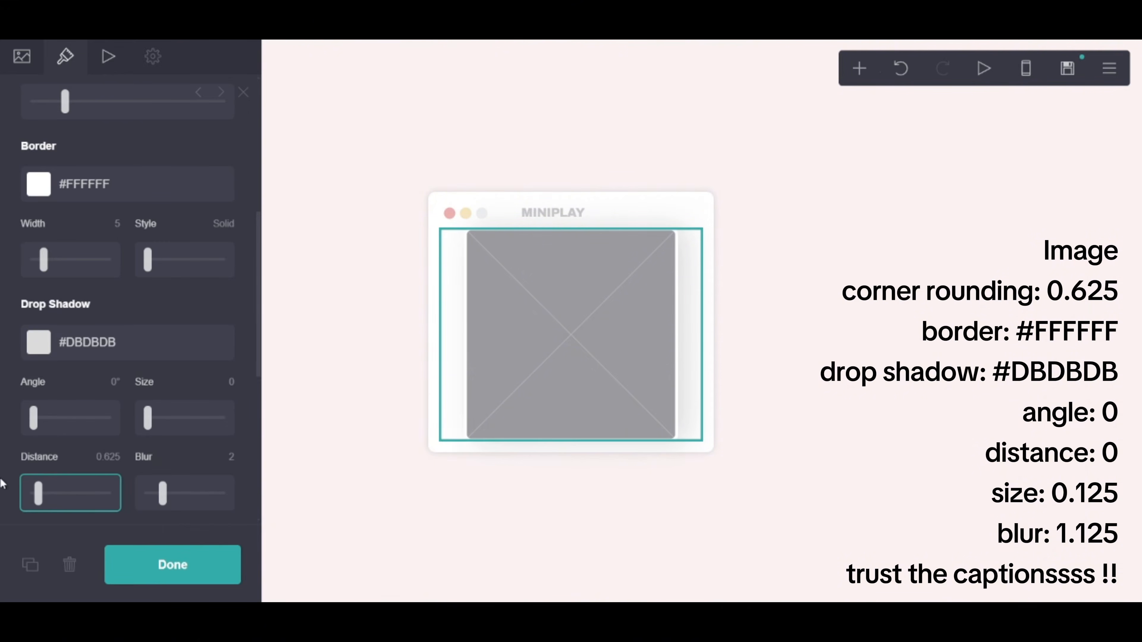
pyautogui.moveTo(162, 494); pyautogui.dragTo(152, 493)
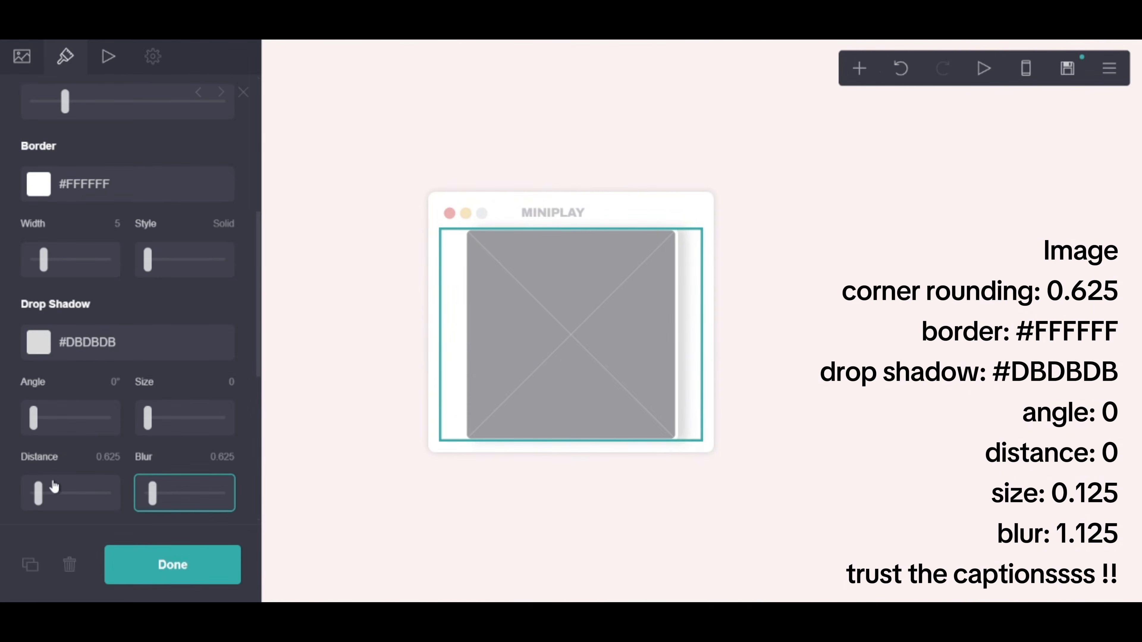
pyautogui.moveTo(54, 486); pyautogui.dragTo(13, 492)
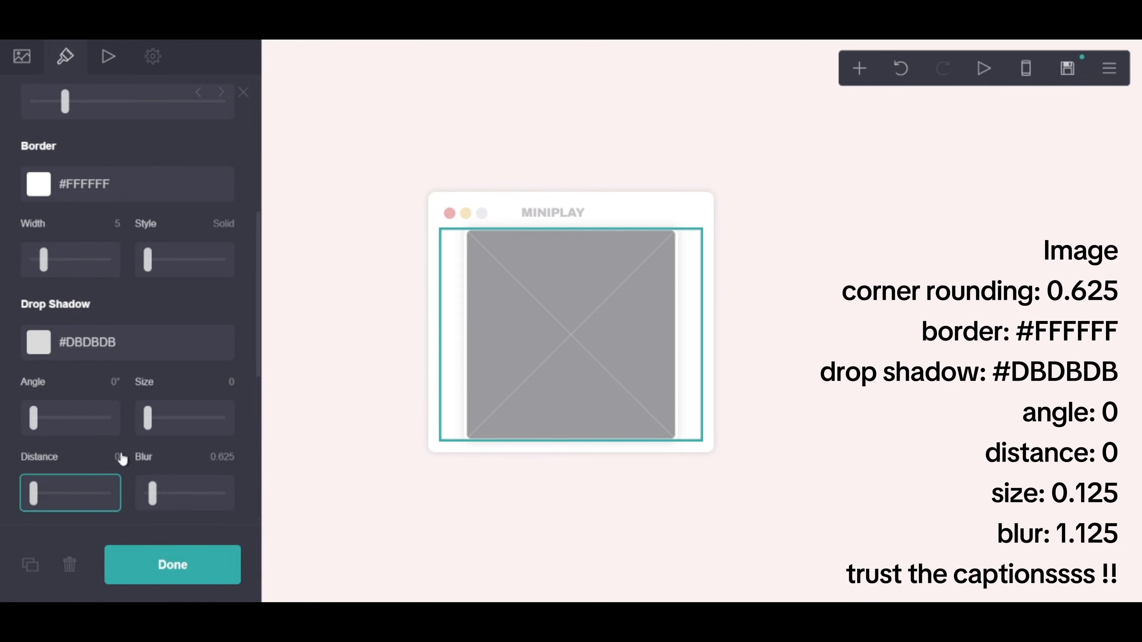
pyautogui.moveTo(152, 494); pyautogui.dragTo(157, 496)
pyautogui.moveTo(148, 423); pyautogui.dragTo(148, 424)
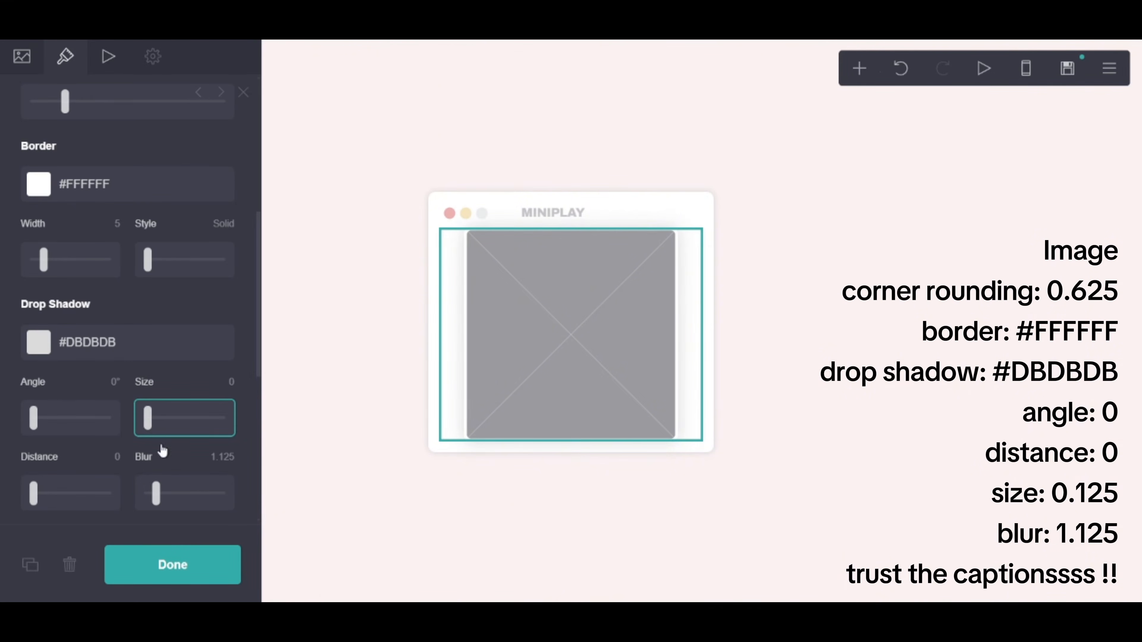
pyautogui.click(196, 563)
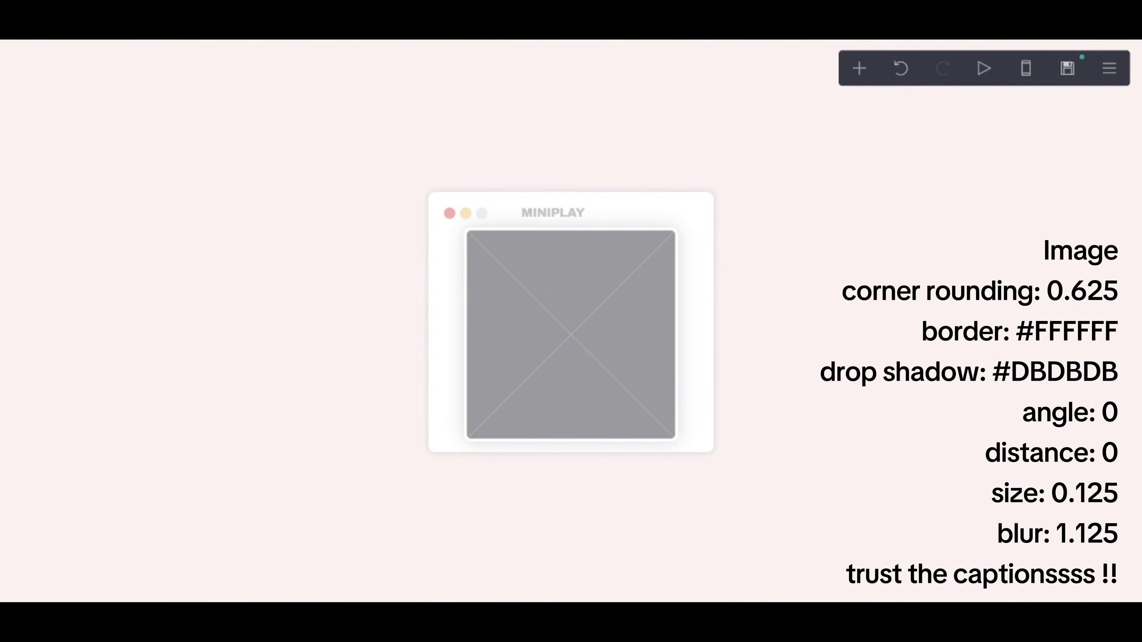
# Step: Set the image's corner rounding to 0.625 and its border width to 6
pyautogui.click(540, 413)
pyautogui.scroll(5, 164, 288)
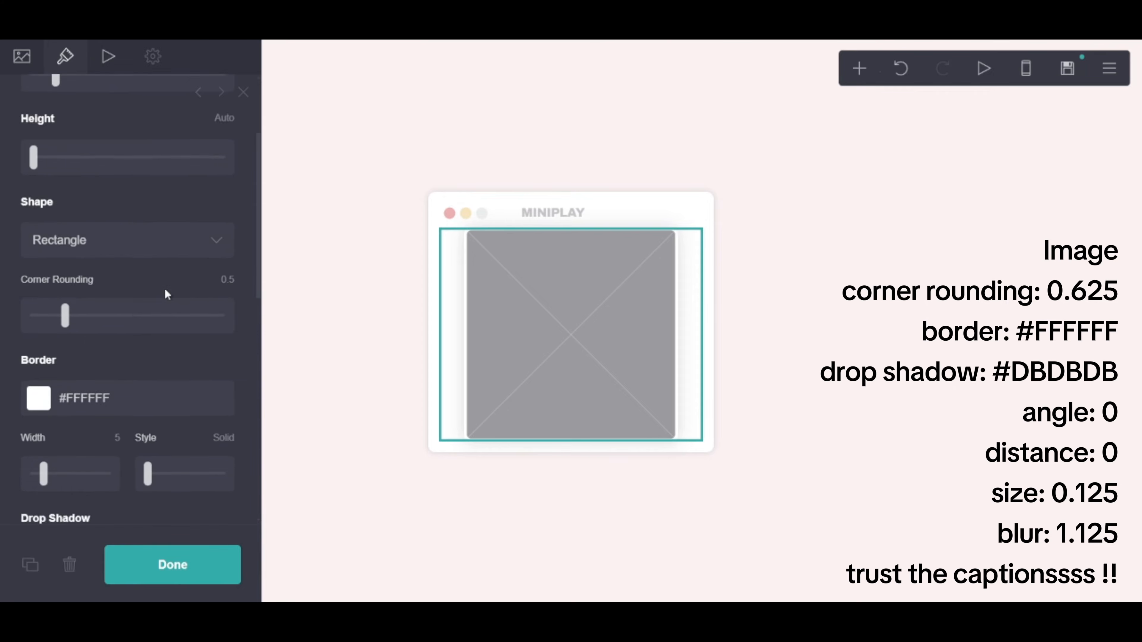
pyautogui.scroll(-3, 167, 295)
pyautogui.moveTo(71, 177); pyautogui.dragTo(75, 179)
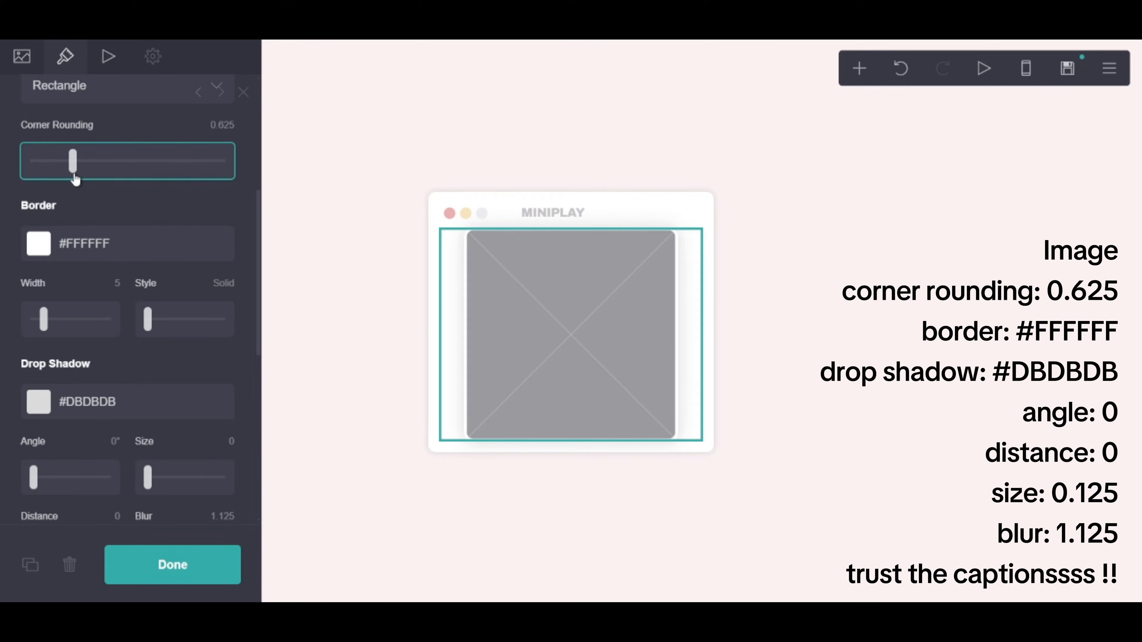
pyautogui.moveTo(49, 322); pyautogui.dragTo(51, 322)
pyautogui.scroll(-1, 84, 350)
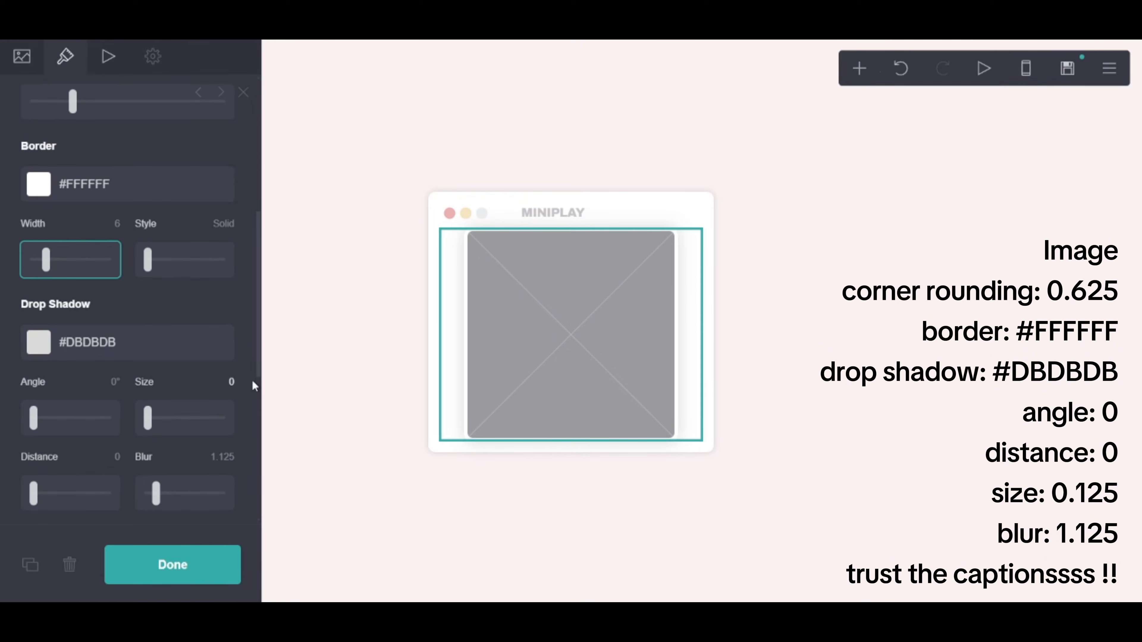
# Step: Set the image's drop shadow size to 0.125 and finish editing the element
pyautogui.click(230, 380)
pyautogui.write('0.125')
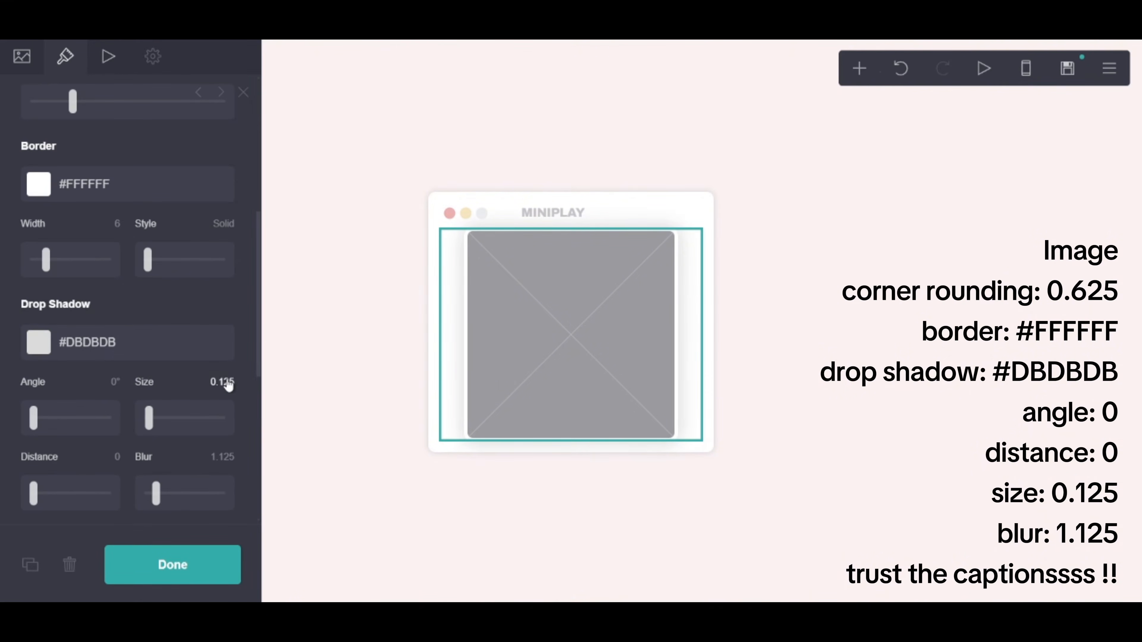
pyautogui.press('Return')
pyautogui.click(203, 574)
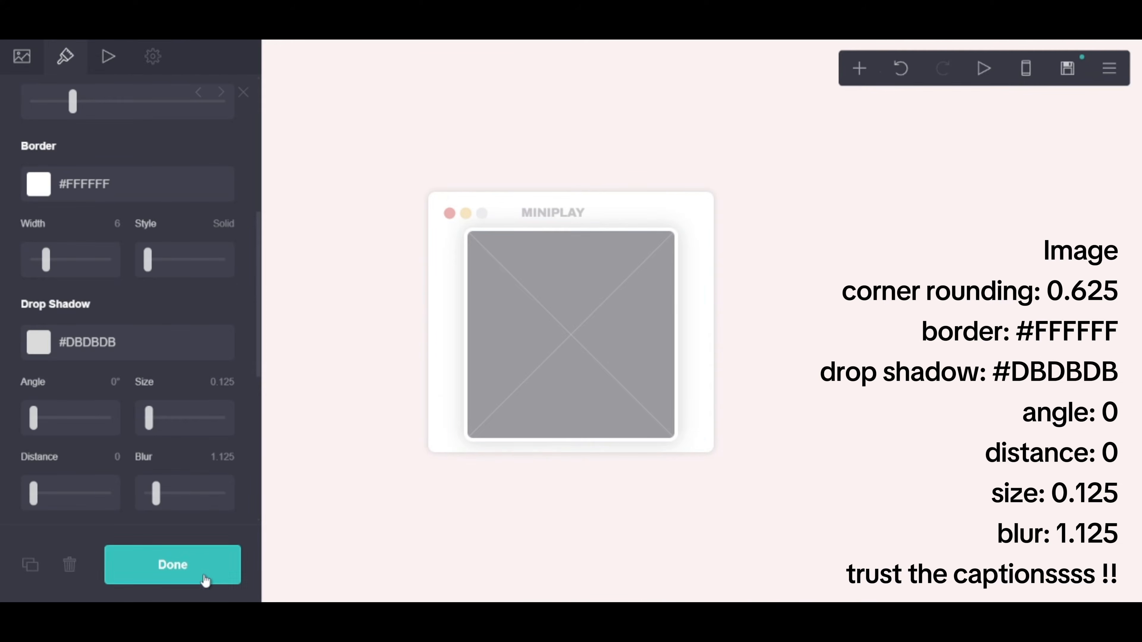
# Step: Upload the picture of the pink-haired anime character to the image element and accept it uncropped
pyautogui.click(661, 372)
pyautogui.click(26, 62)
pyautogui.scroll(5, 152, 187)
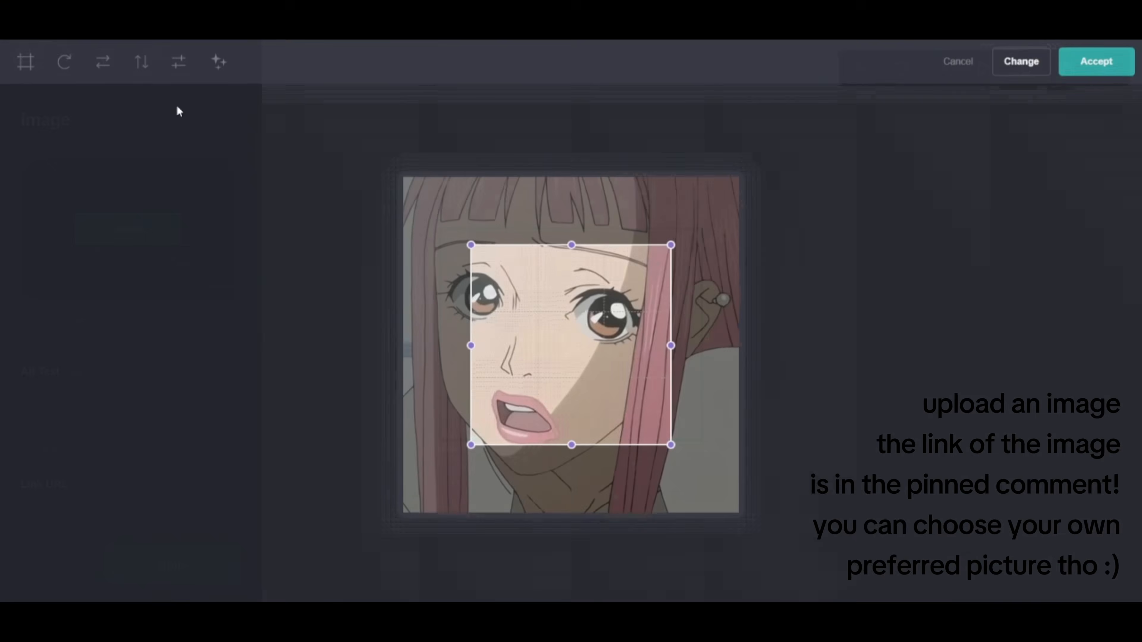
pyautogui.click(26, 80)
pyautogui.click(1124, 68)
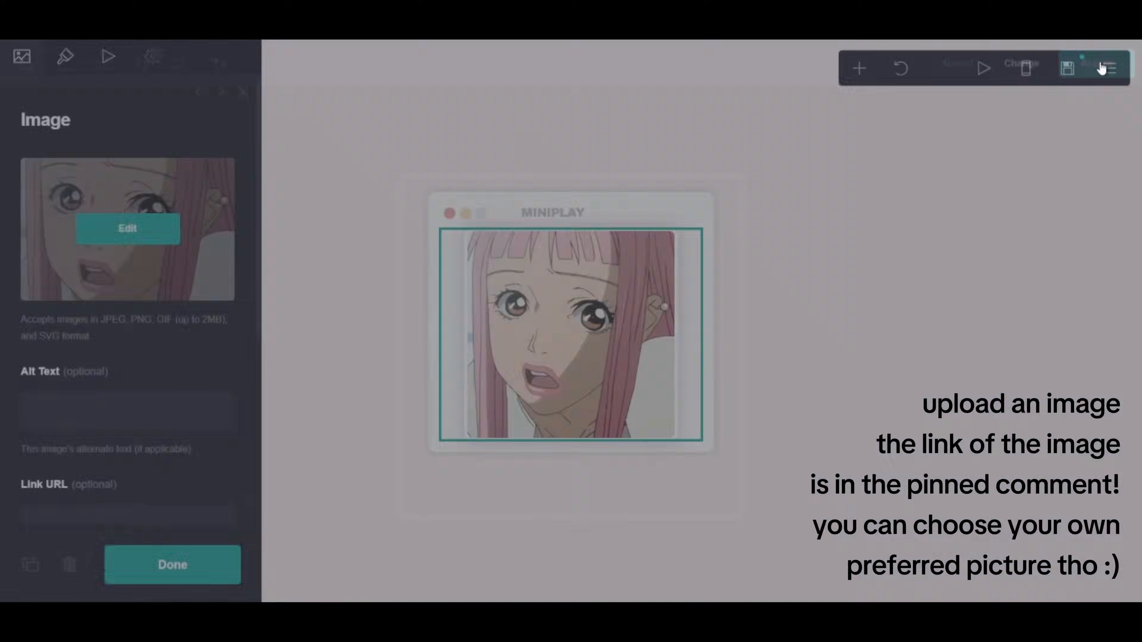
pyautogui.click(66, 56)
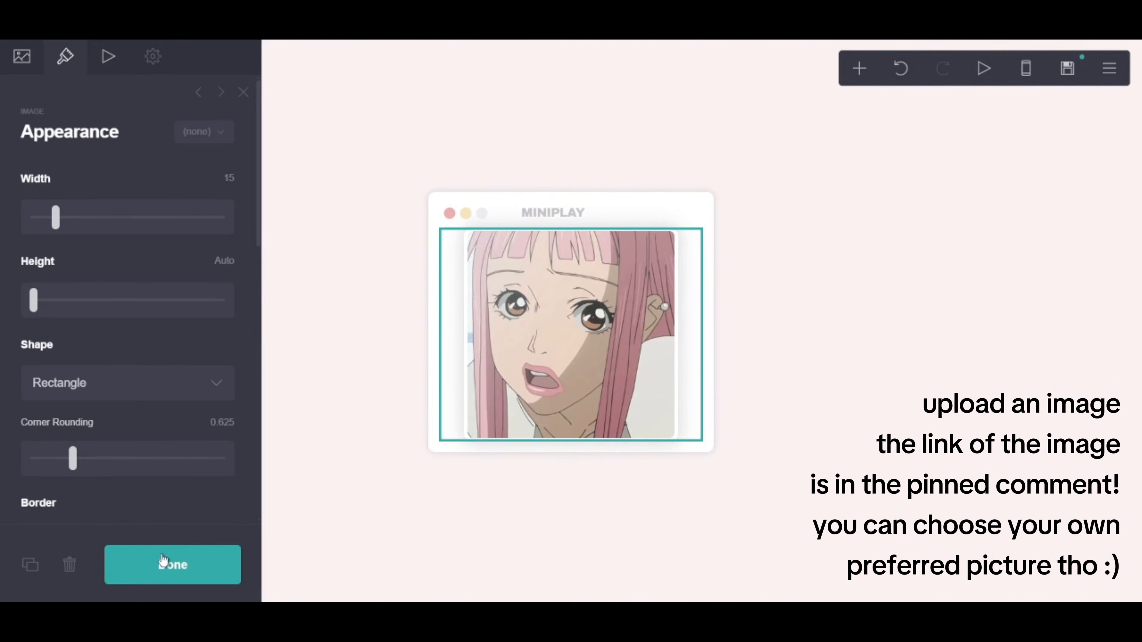
pyautogui.click(164, 563)
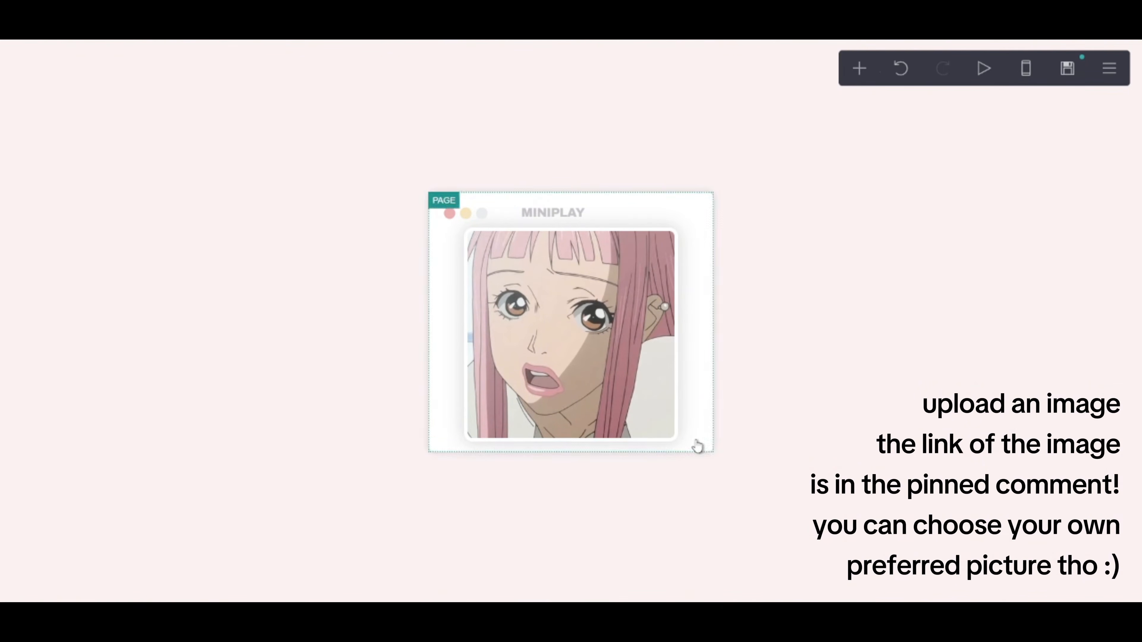
# Step: Slightly reduce the page's base element size and finish editing the page
pyautogui.click(709, 433)
pyautogui.scroll(-5, 181, 399)
pyautogui.scroll(-2, 181, 399)
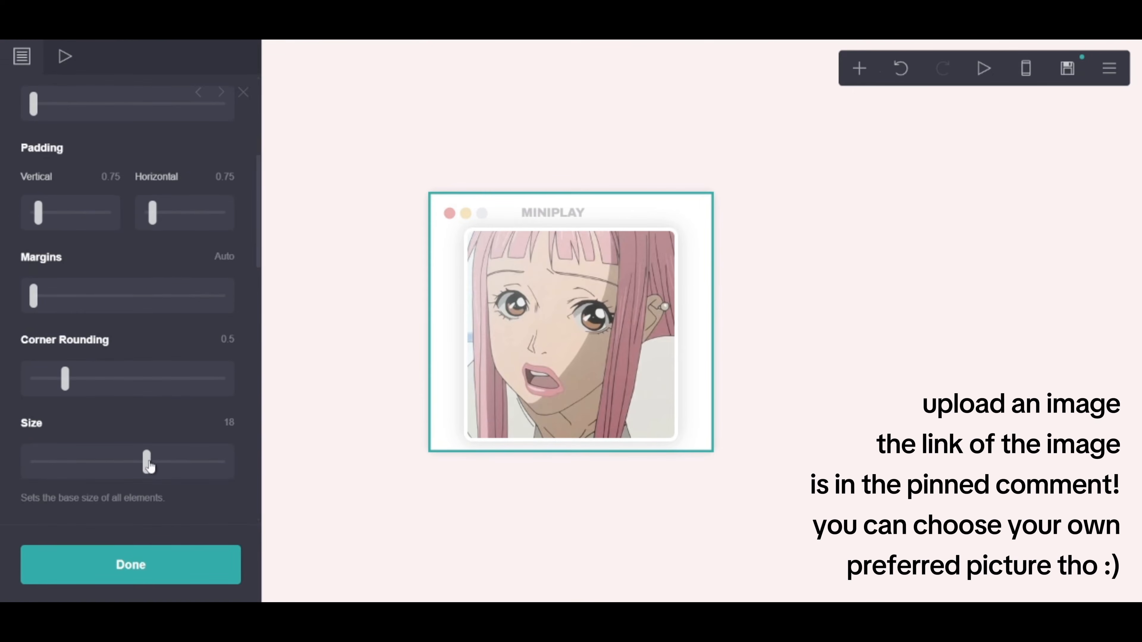
pyautogui.moveTo(147, 462); pyautogui.dragTo(135, 468)
pyautogui.click(173, 566)
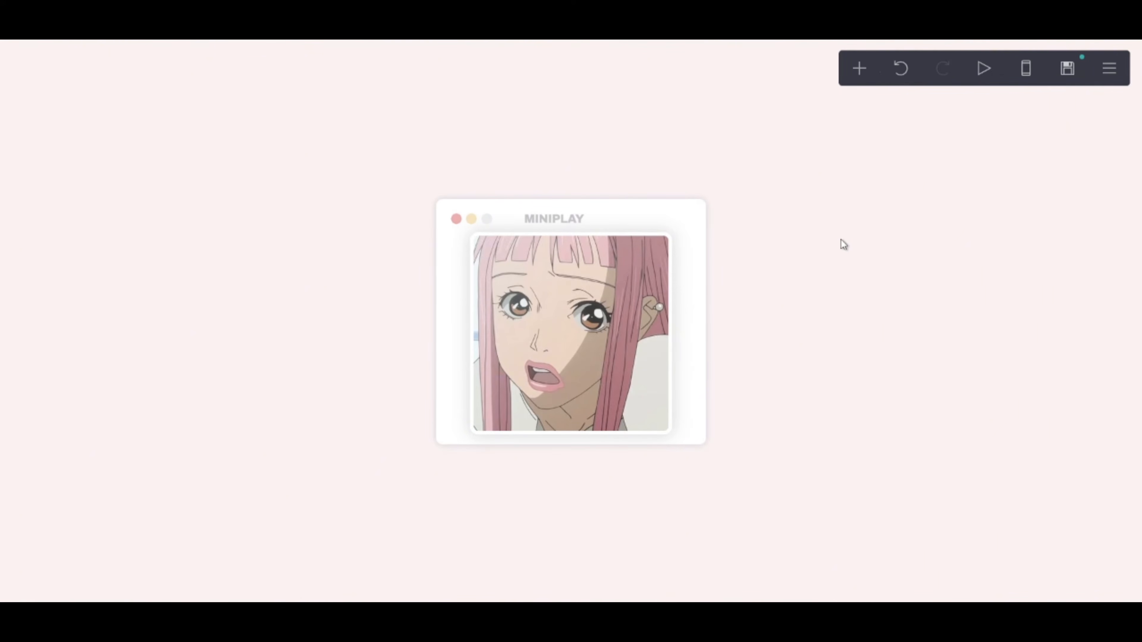
# Step: Add a text element below the cover image with Medium weight and colour #000000
pyautogui.click(859, 68)
pyautogui.click(672, 128)
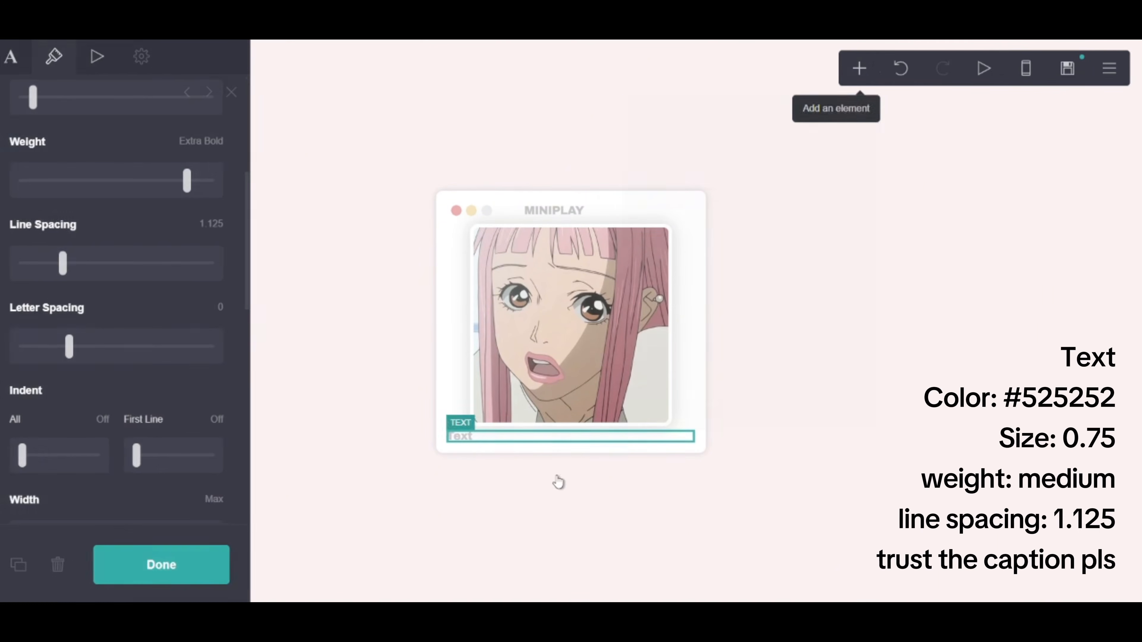
pyautogui.scroll(5, 161, 351)
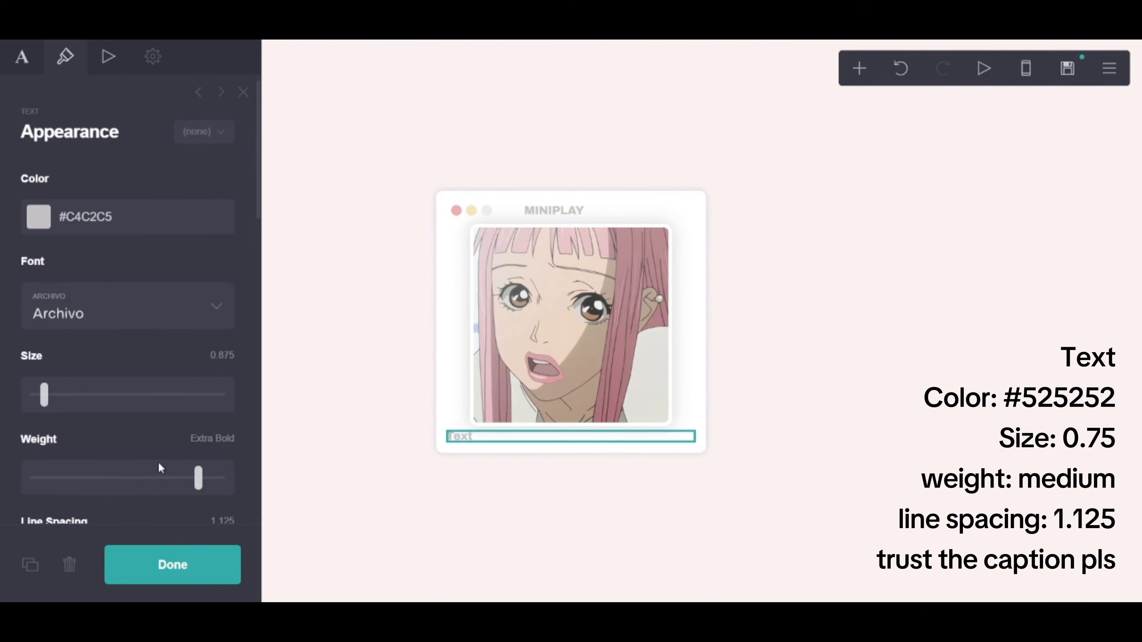
pyautogui.moveTo(158, 463); pyautogui.dragTo(133, 454)
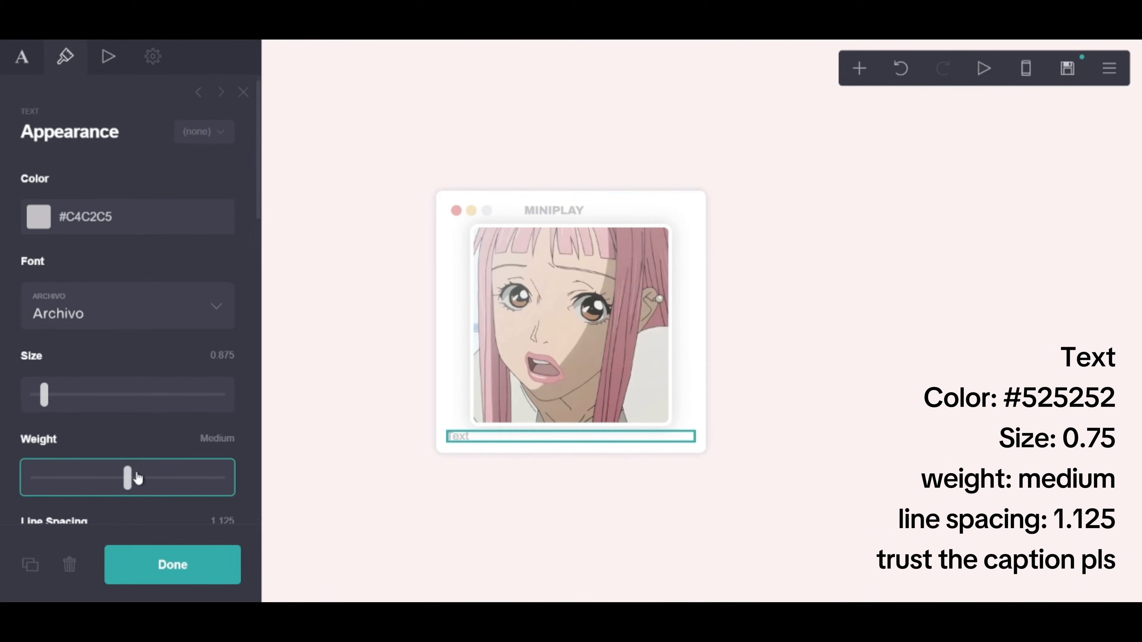
pyautogui.click(138, 212)
pyautogui.moveTo(99, 387); pyautogui.dragTo(2, 493)
pyautogui.click(91, 178)
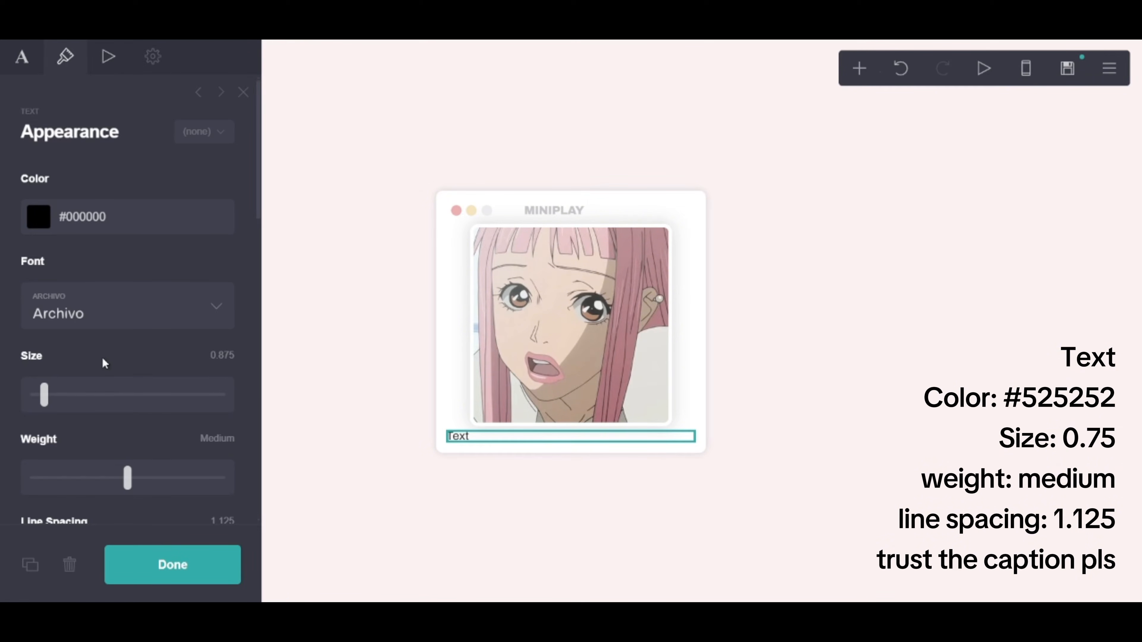
# Step: Replace the placeholder text with 1:35 and set its size to 0.75
pyautogui.click(22, 56)
pyautogui.moveTo(118, 186); pyautogui.dragTo(2, 190)
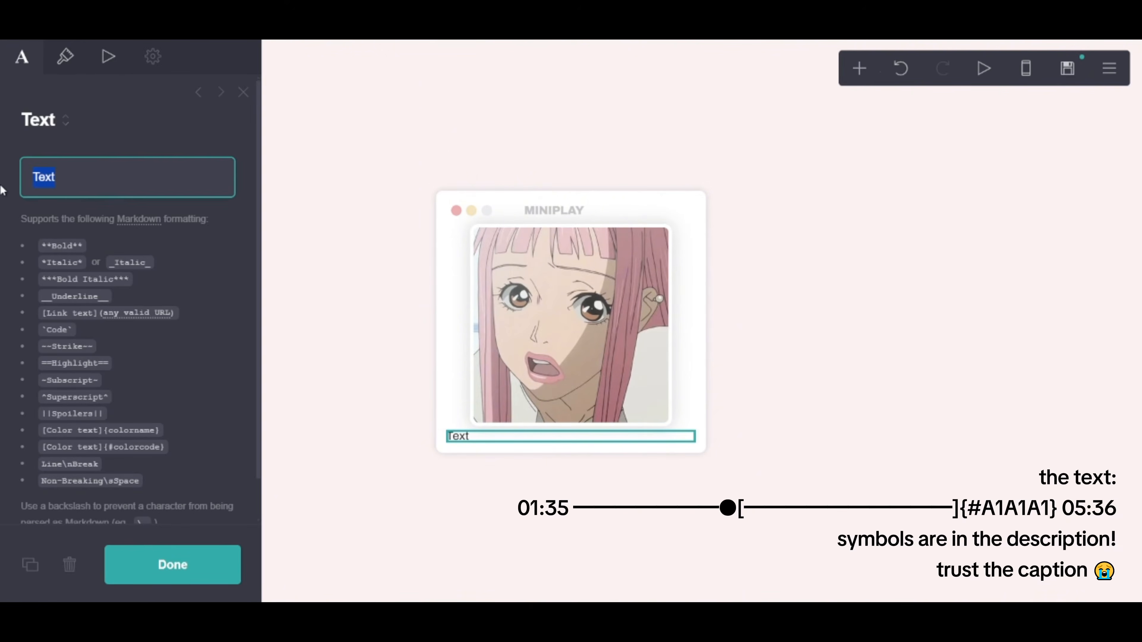
pyautogui.write('1:35')
pyautogui.click(66, 56)
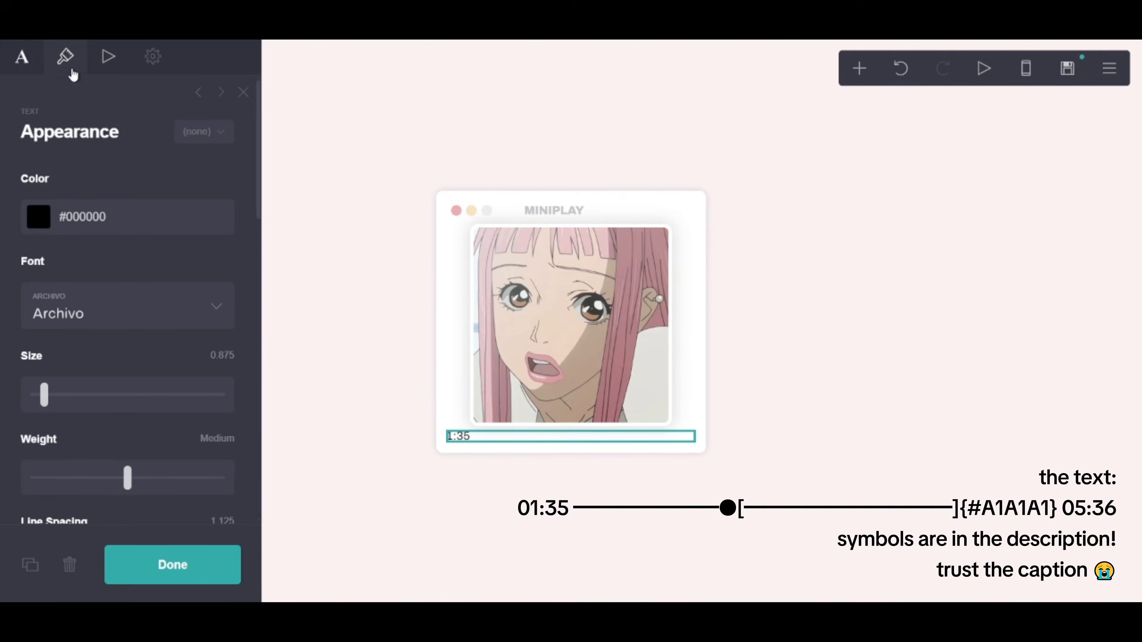
pyautogui.click(45, 394)
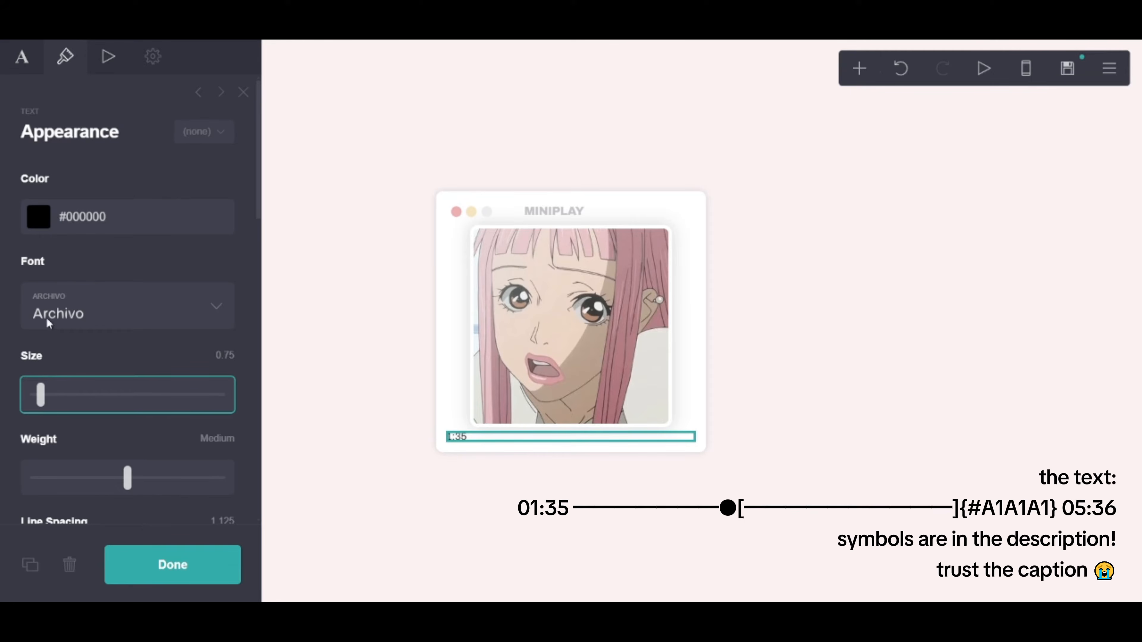
# Step: Extend the 1:35 text with a progress bar made of a horizontal line, a ● dot and a second line
pyautogui.click(22, 56)
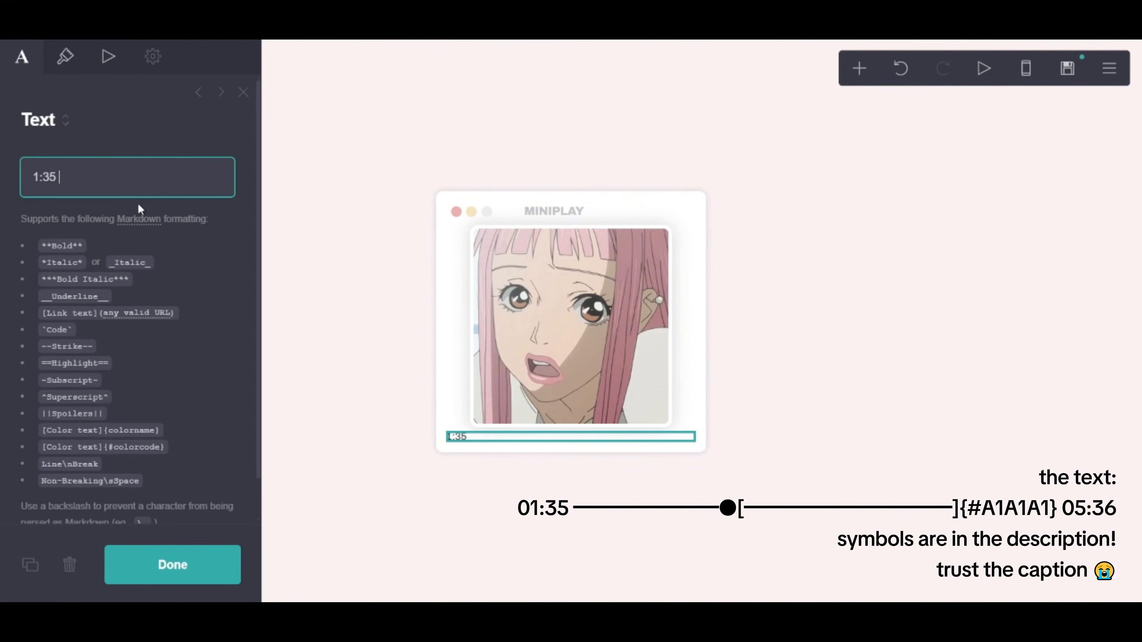
pyautogui.click(512, 601)
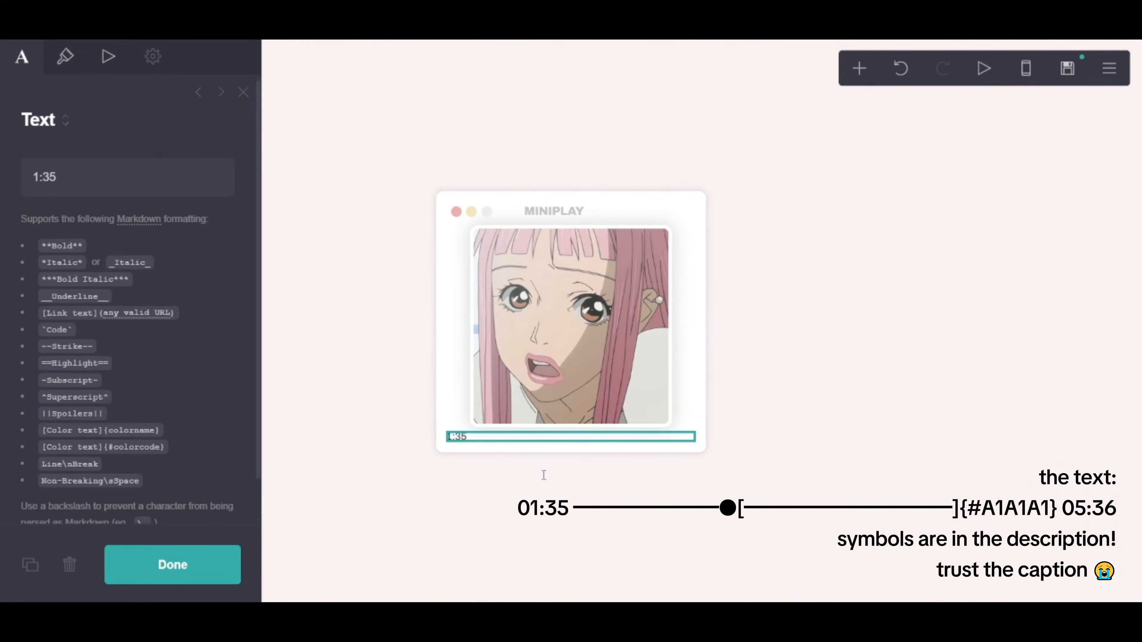
pyautogui.click(92, 167)
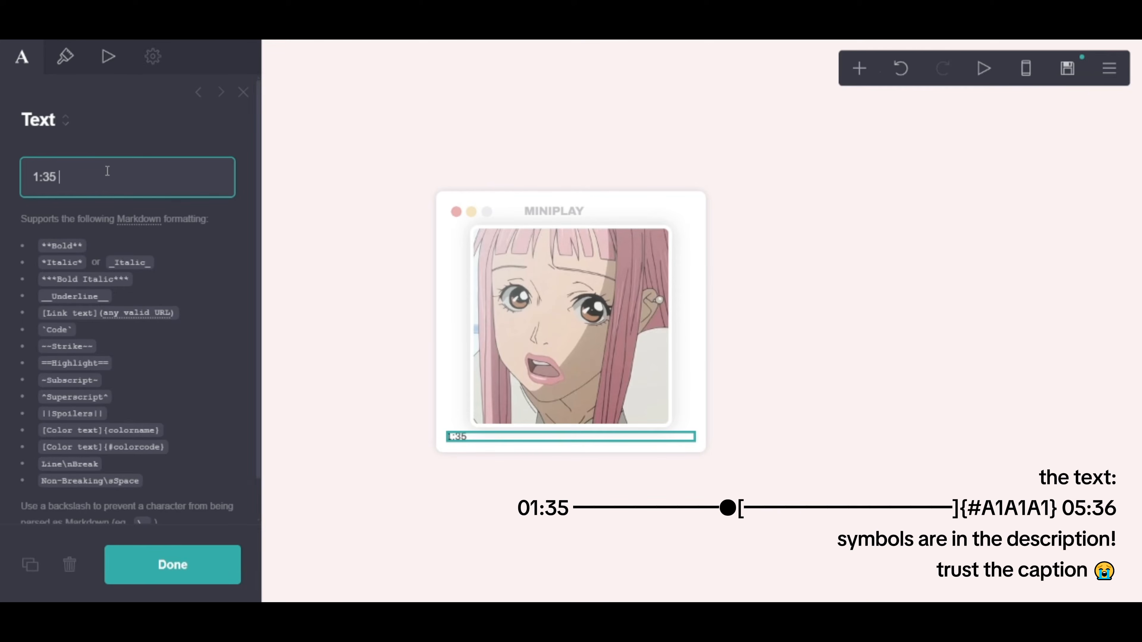
pyautogui.write('——')
pyautogui.write('——')
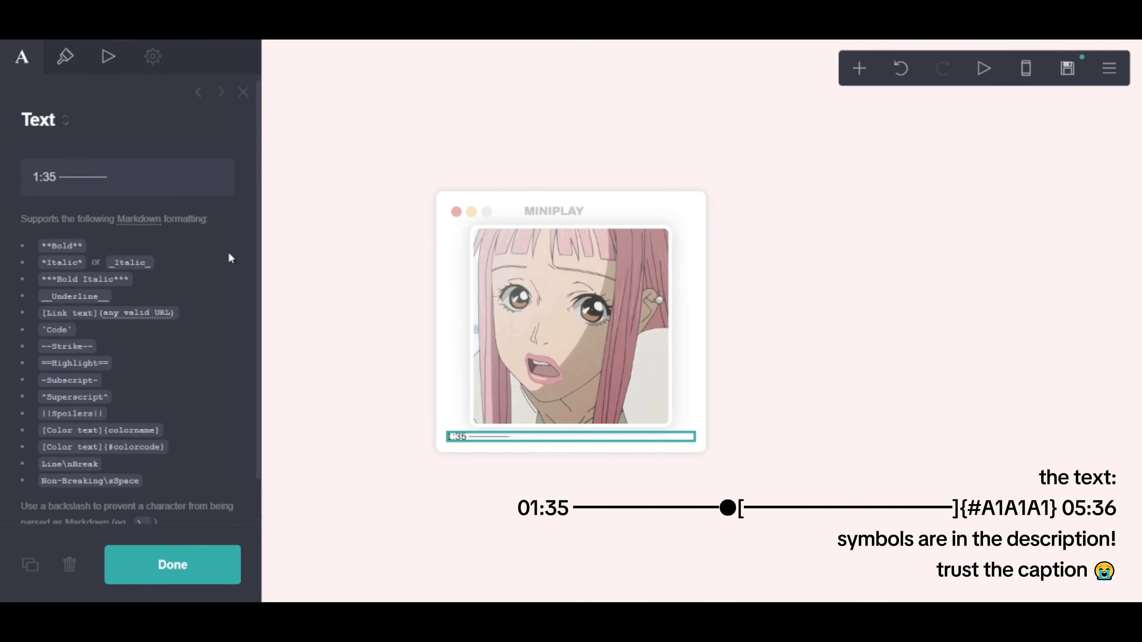
pyautogui.click(162, 172)
pyautogui.write('●')
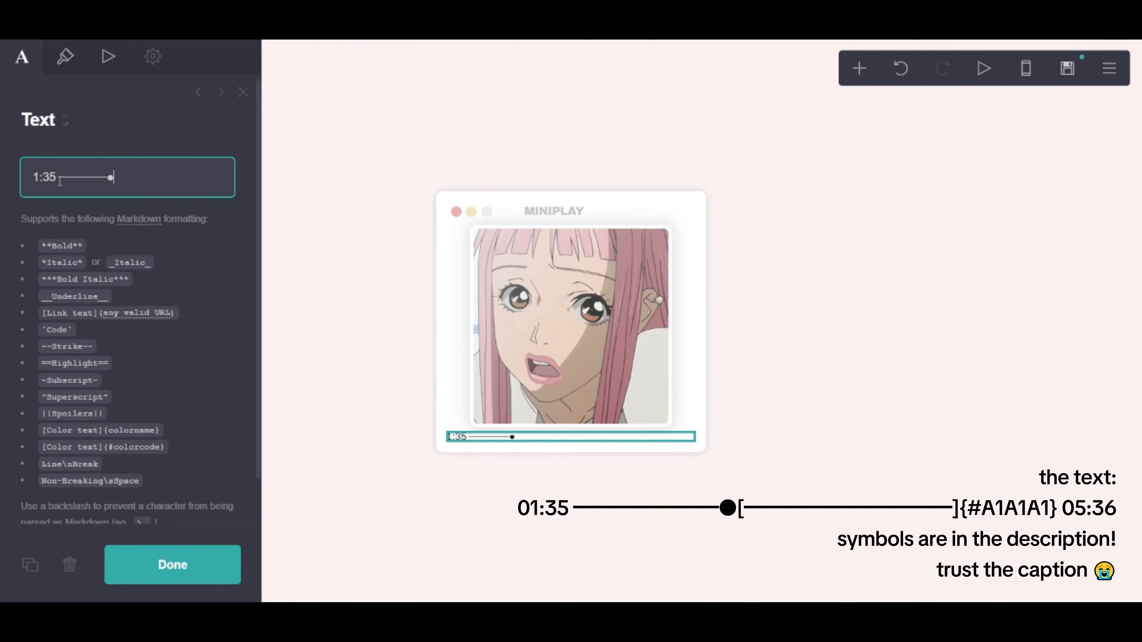
pyautogui.moveTo(60, 181); pyautogui.dragTo(106, 176)
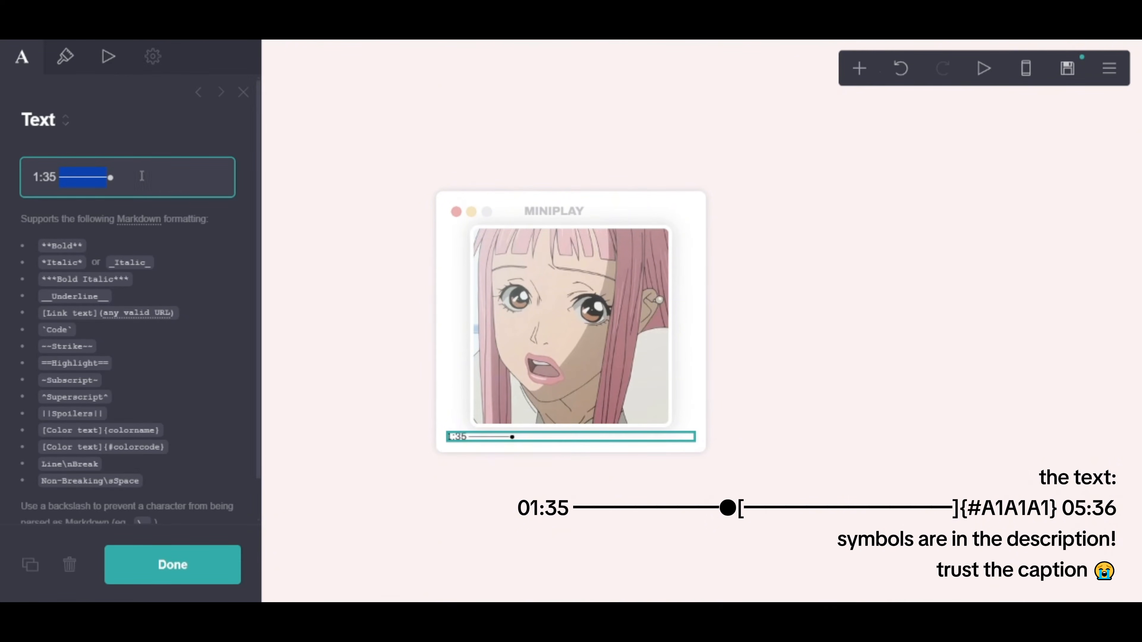
pyautogui.click(141, 176)
pyautogui.write('──────')
# Step: Pick the grey #A1A1A1 in the text's colour settings, copy its hex code and undo the colour change
pyautogui.click(65, 56)
pyautogui.click(153, 211)
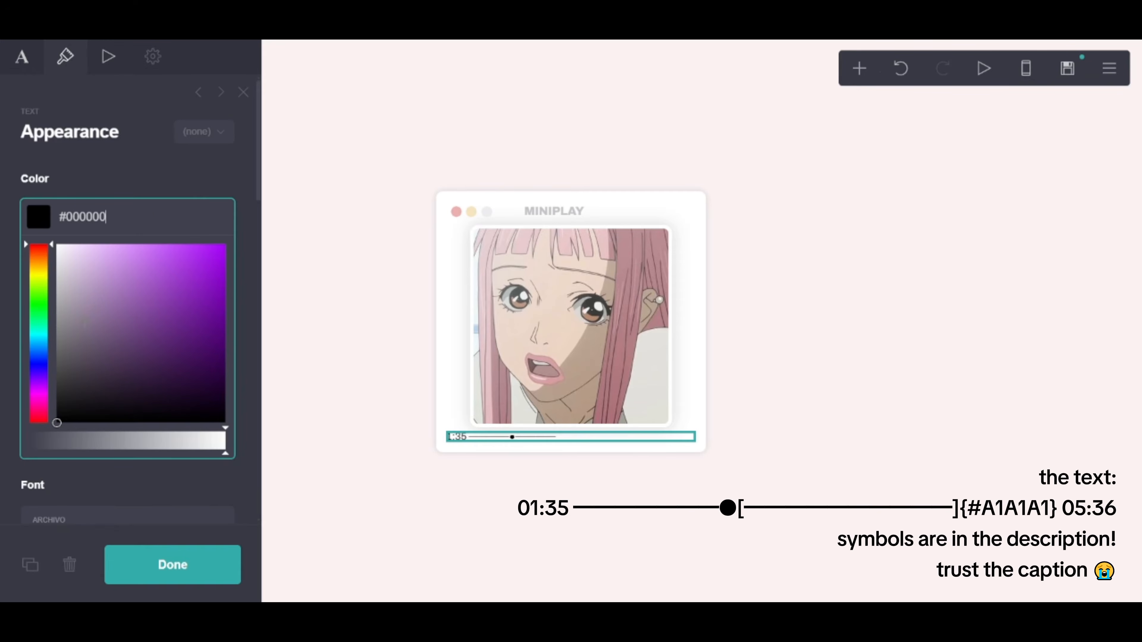
pyautogui.moveTo(61, 353); pyautogui.dragTo(34, 307)
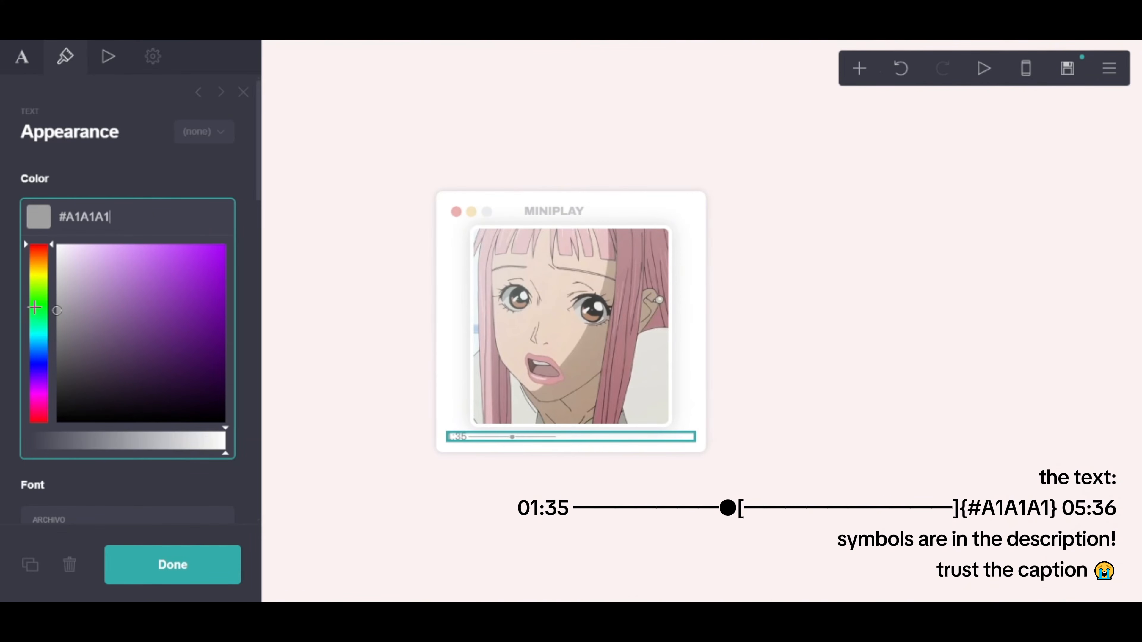
pyautogui.tripleClick(100, 210)
pyautogui.hotkey('ctrl', 'c')
pyautogui.click(904, 72)
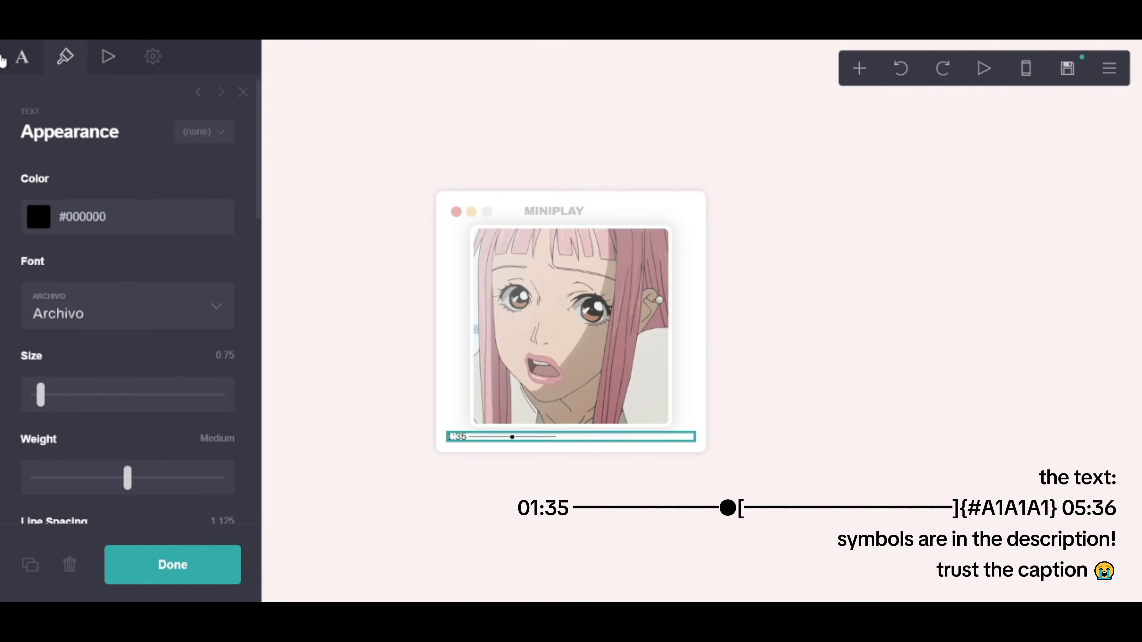
# Step: Wrap the line after the dot in square brackets followed by {#A1A1A1} to colour it grey
pyautogui.click(18, 54)
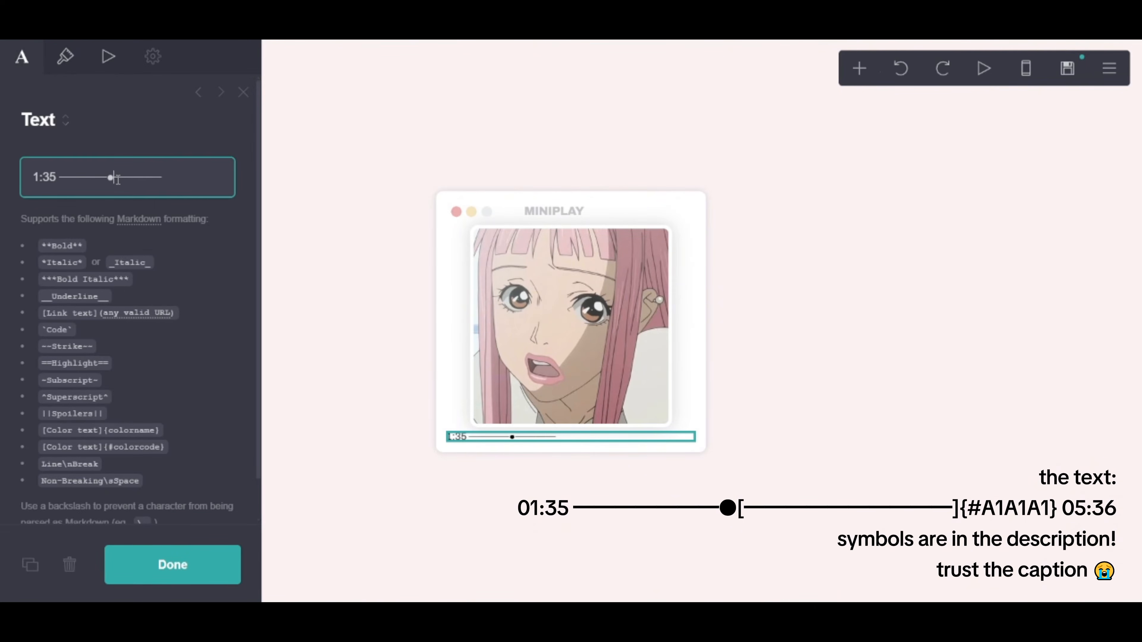
pyautogui.write('[')
pyautogui.click(212, 178)
pyautogui.write(']{#A1A1A1}')
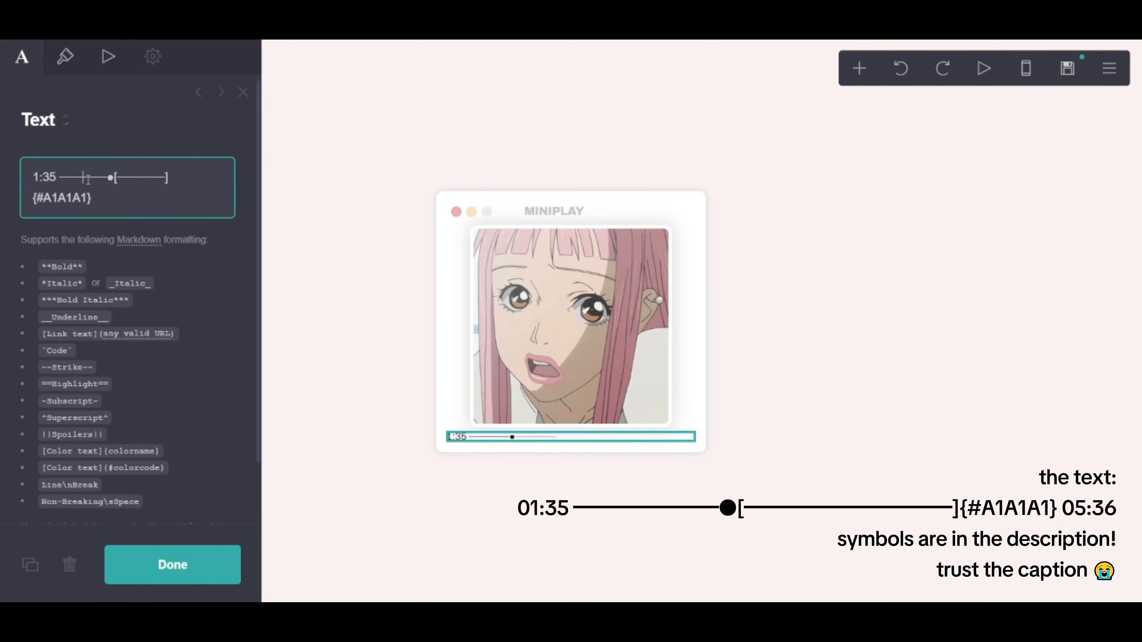
pyautogui.hotkey('ctrl', 'v')
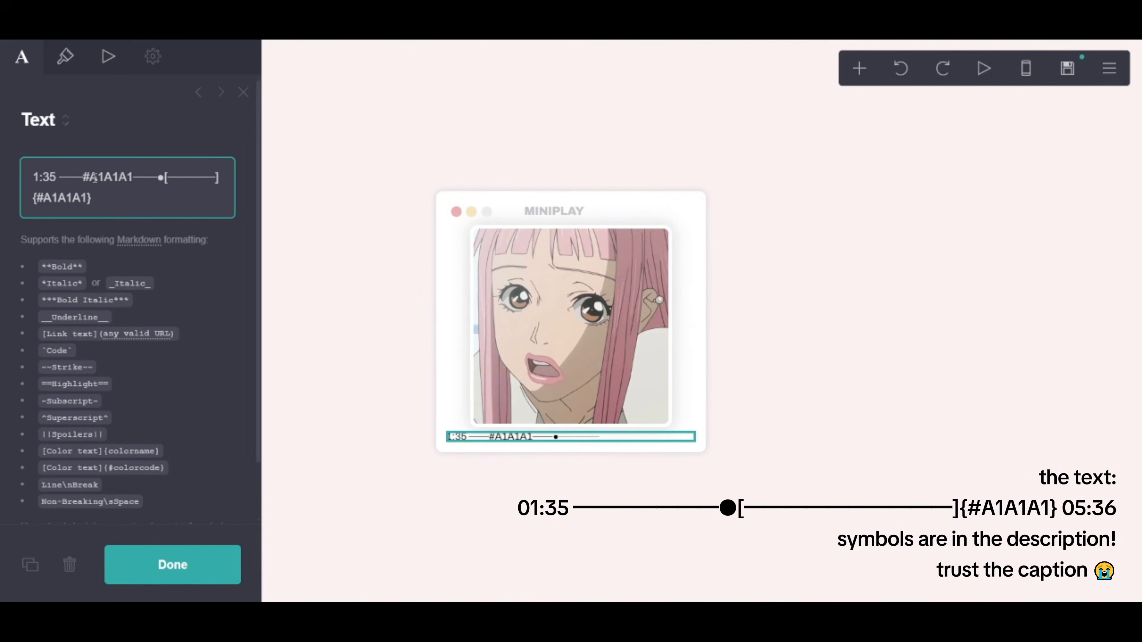
pyautogui.press('BackSpace')
pyautogui.press('BackSpace')
pyautogui.press('BackSpace')
pyautogui.press('BackSpace')
pyautogui.press('BackSpace')
pyautogui.press('BackSpace')
pyautogui.press('BackSpace')
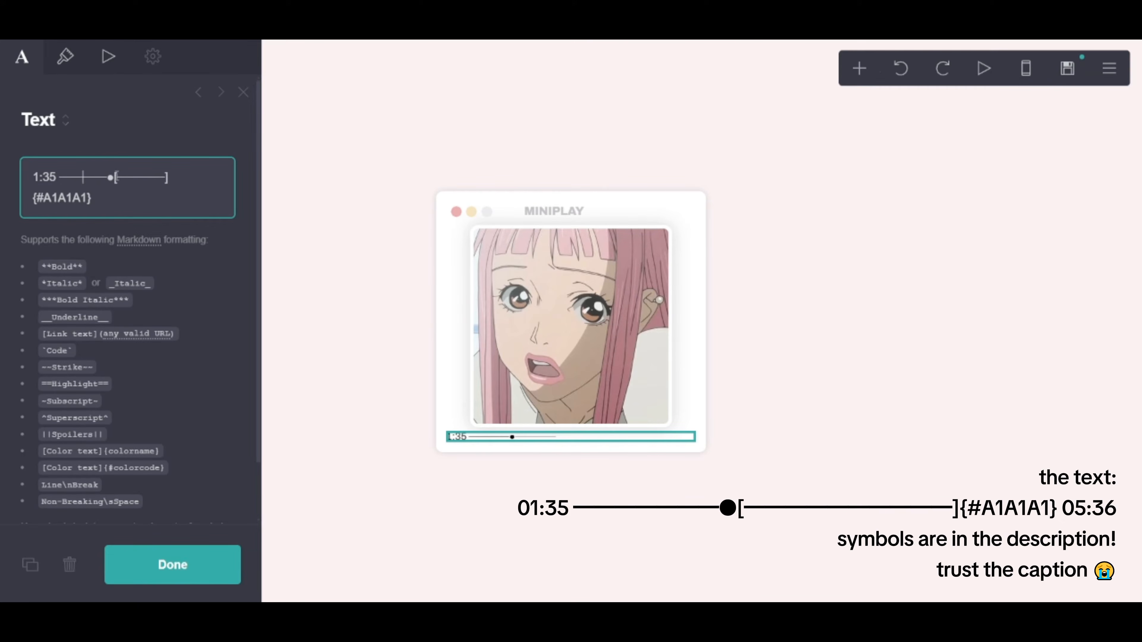
# Step: Copy a piece of the line and paste it to lengthen the segments on both sides of the dot
pyautogui.moveTo(88, 176); pyautogui.dragTo(93, 177)
pyautogui.hotkey('ctrl', 'v')
pyautogui.hotkey('ctrl', 'v')
pyautogui.hotkey('ctrl', 'v')
pyautogui.hotkey('ctrl', 'v')
# Step: Set the progress bar text's alignment to Center
pyautogui.click(65, 56)
pyautogui.scroll(-10, 95, 205)
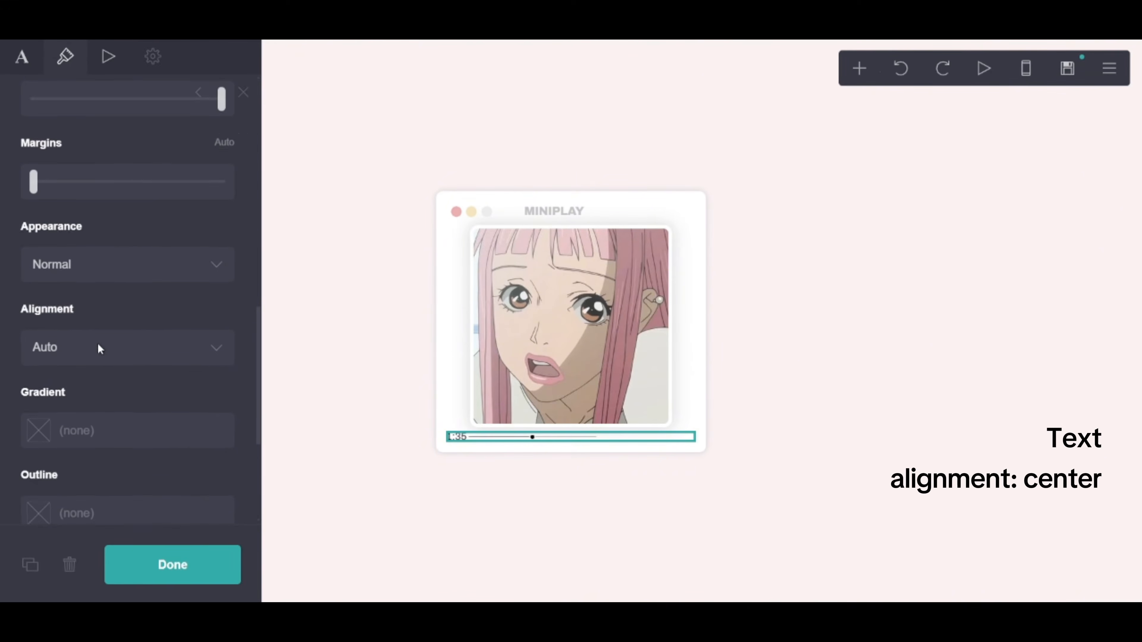
pyautogui.click(60, 367)
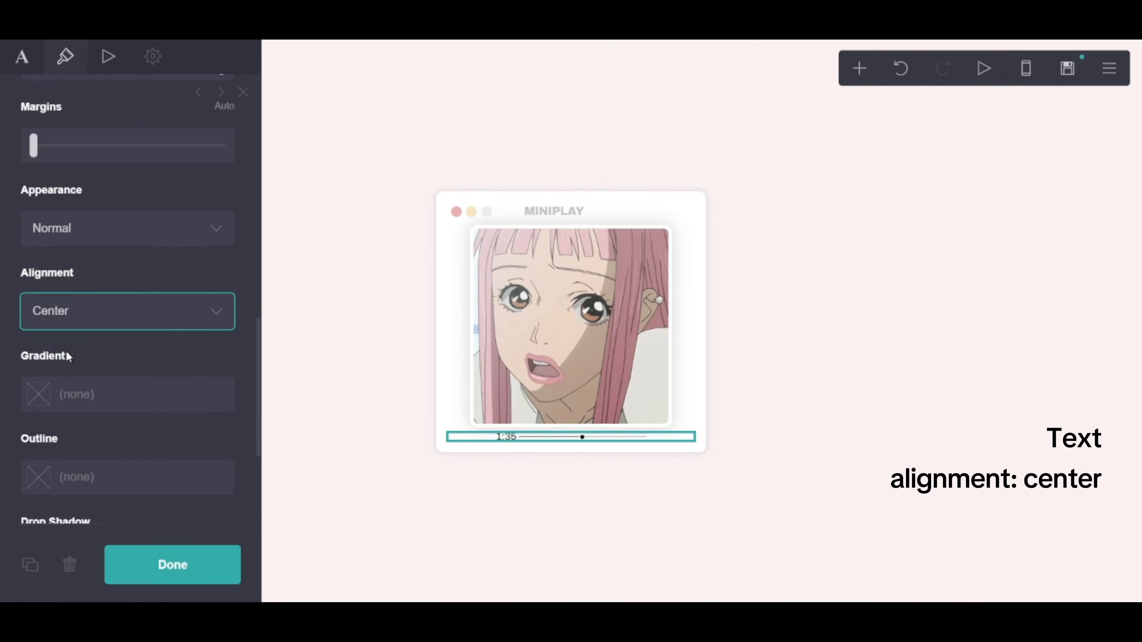
# Step: Lengthen the progress bar further by adding more line characters before the dot and inside the grey bracketed segment
pyautogui.scroll(10, 65, 349)
pyautogui.scroll(3, 67, 349)
pyautogui.click(22, 56)
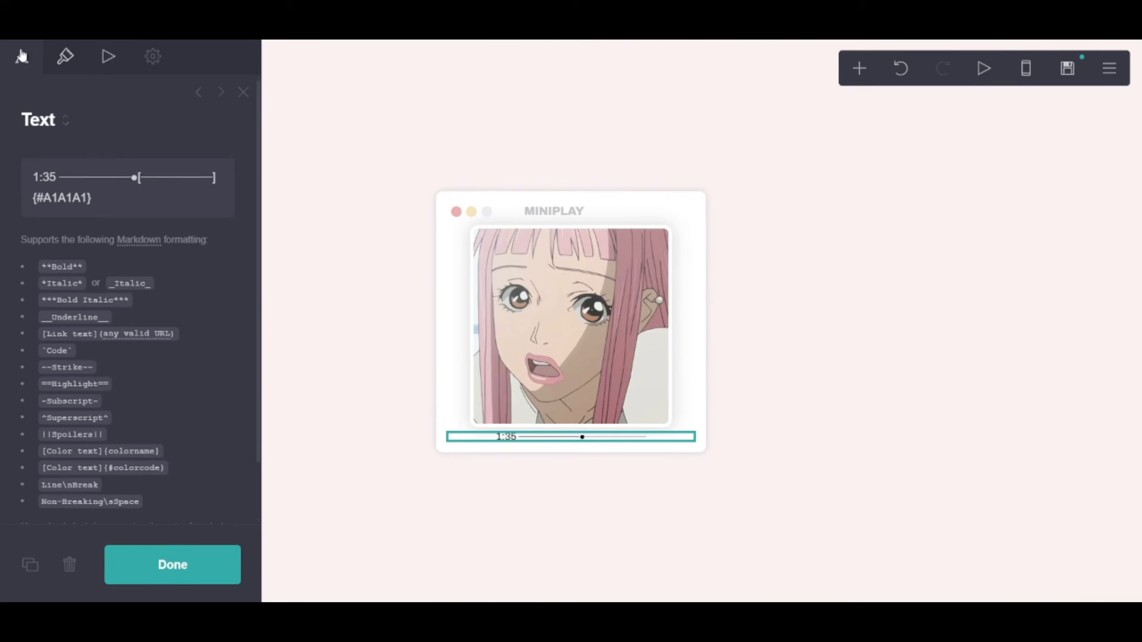
pyautogui.click(139, 180)
pyautogui.write('—')
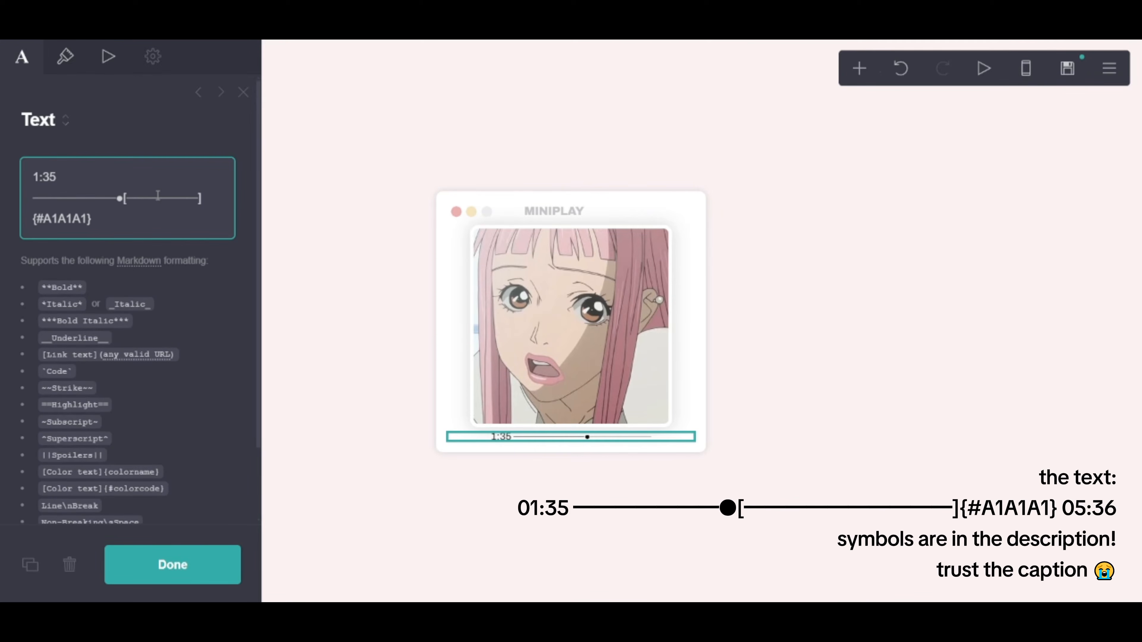
pyautogui.hotkey('ctrl', 'v')
pyautogui.hotkey('ctrl', 'v')
pyautogui.hotkey('ctrl', 'v')
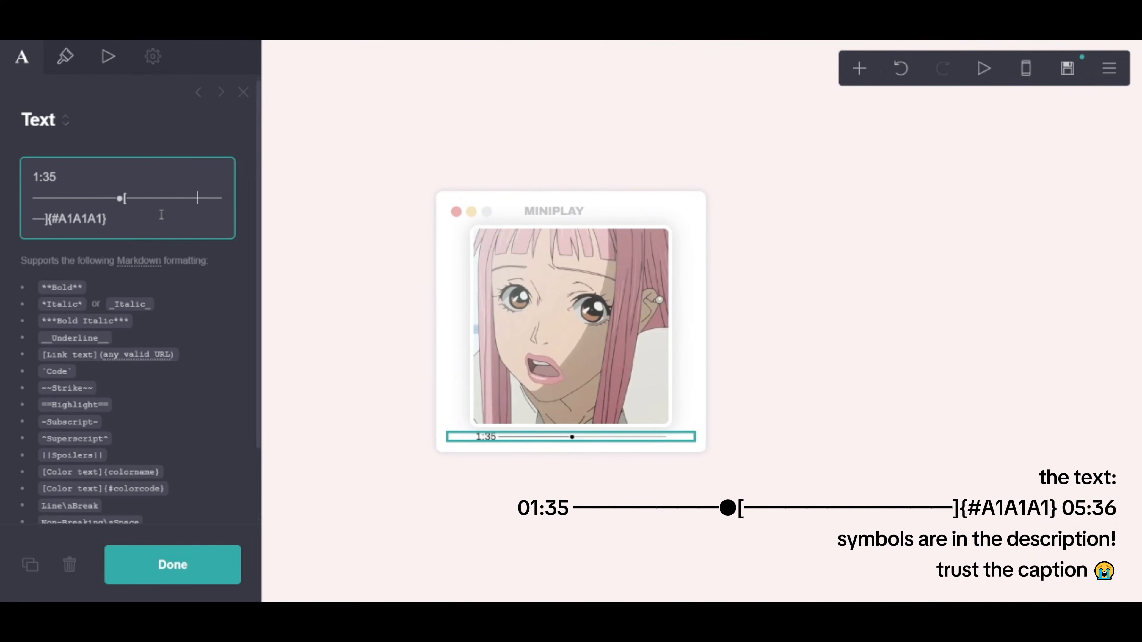
pyautogui.write('—')
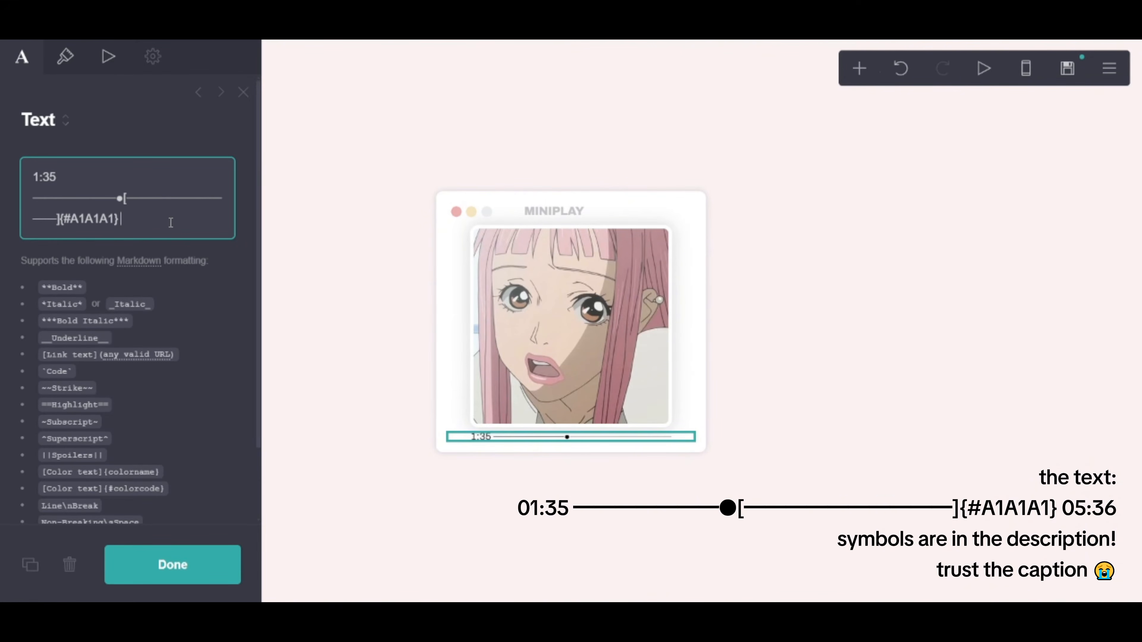
# Step: Append 05:36 after the grey segment, change the starting time to 01:35 and finish editing the text
pyautogui.write('05:36')
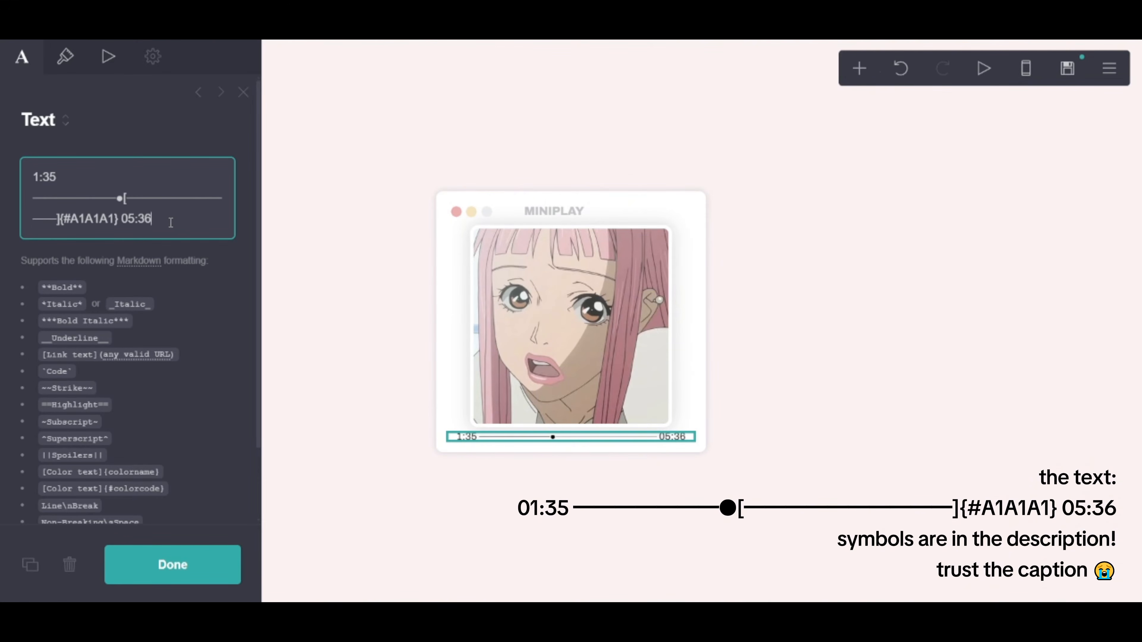
pyautogui.click(34, 180)
pyautogui.write('0')
pyautogui.click(176, 564)
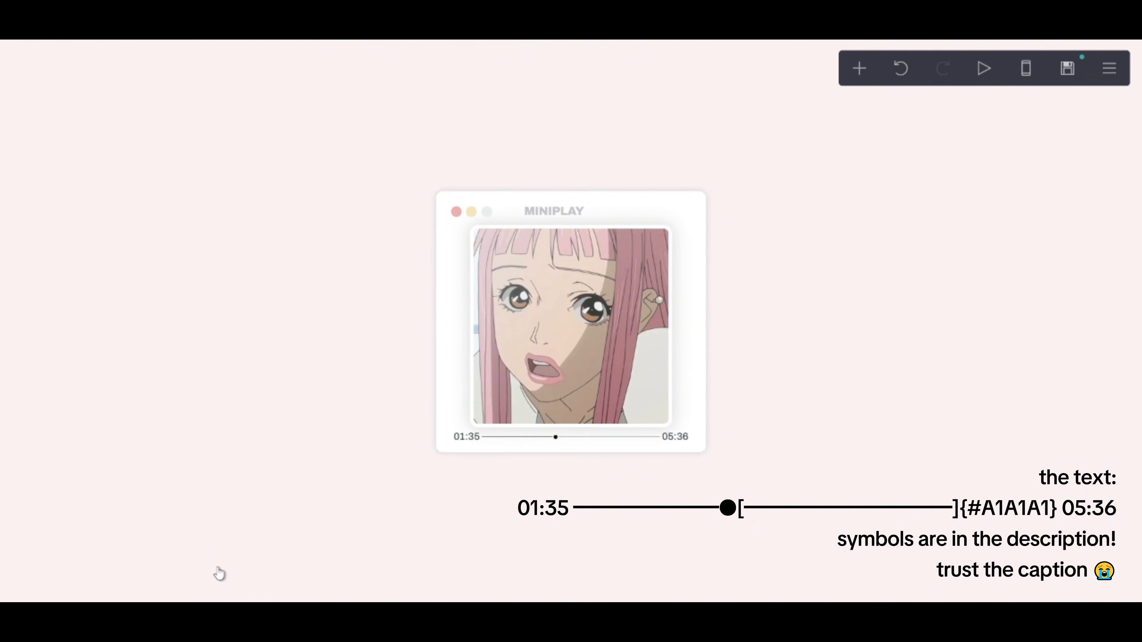
# Step: Set the progress bar text's margins to 0.5 and finish editing the element
pyautogui.click(549, 446)
pyautogui.click(65, 56)
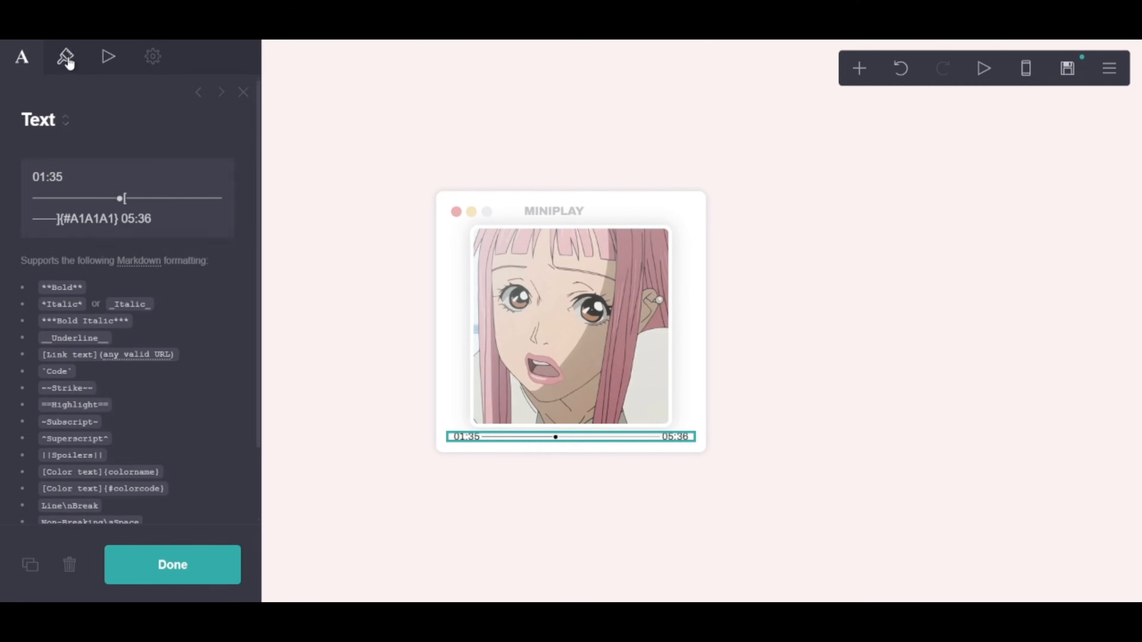
pyautogui.scroll(-4, 18, 369)
pyautogui.scroll(-2, 22, 370)
pyautogui.moveTo(32, 444); pyautogui.dragTo(51, 445)
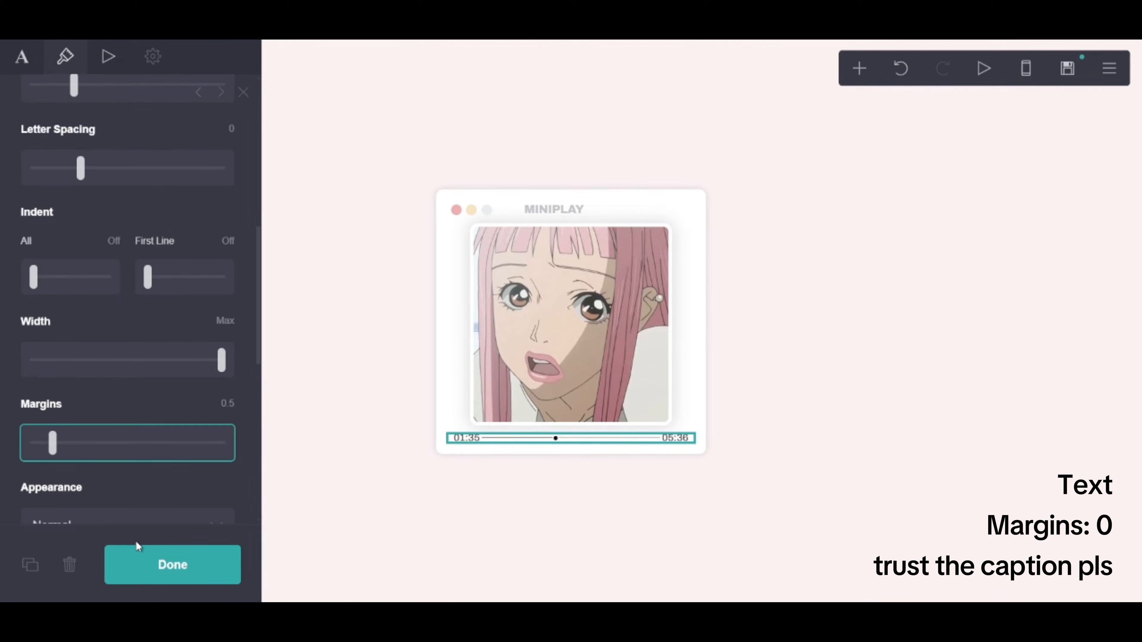
pyautogui.click(153, 564)
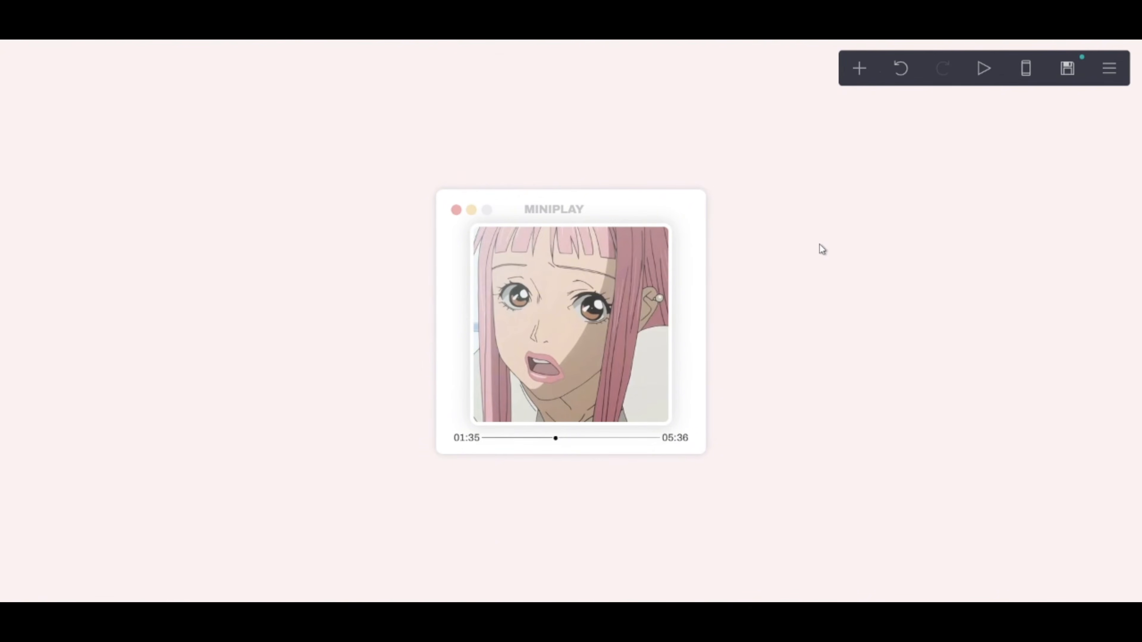
# Step: Add a new text element beneath the progress bar text inside the player box
pyautogui.click(859, 68)
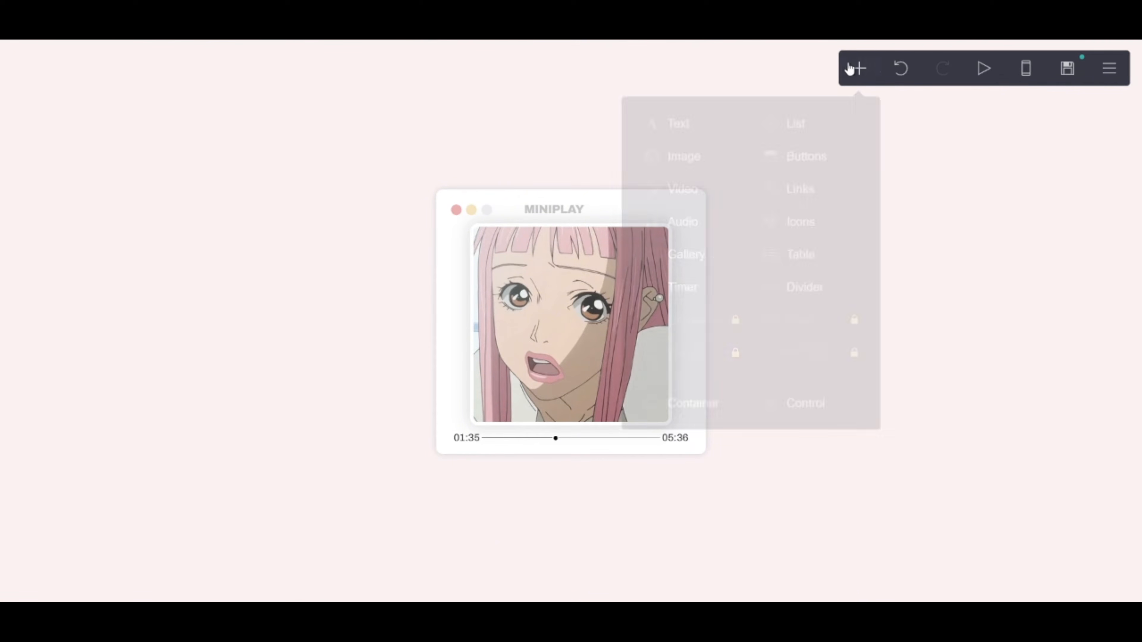
pyautogui.click(690, 129)
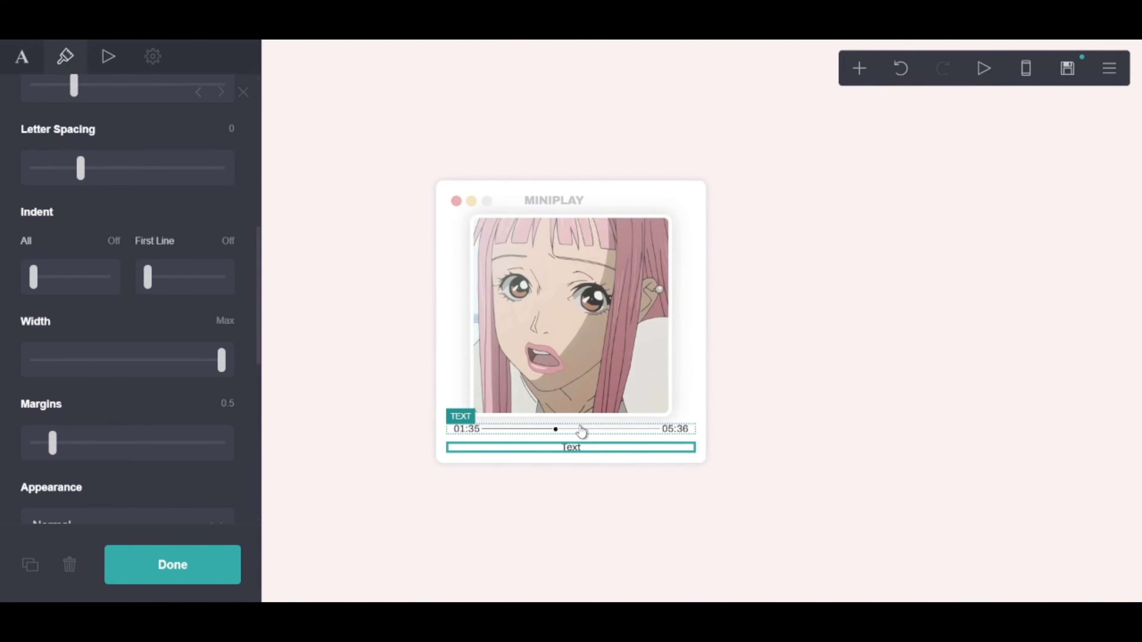
pyautogui.press('Escape')
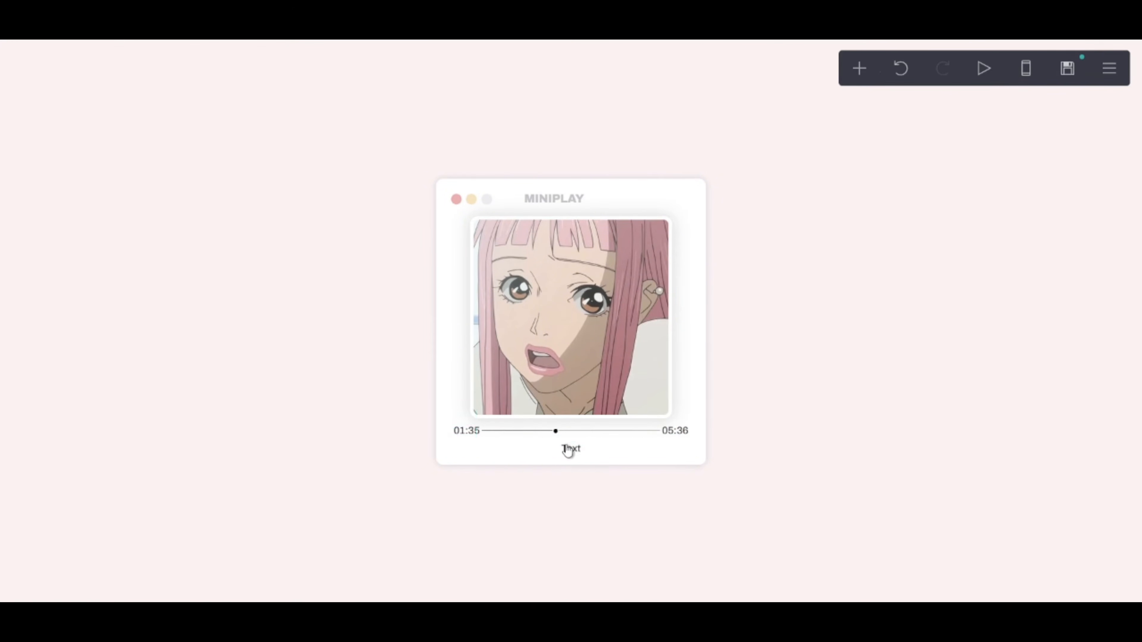
# Step: Set the new text element's size to 1 and its weight to Semi Bold
pyautogui.click(567, 452)
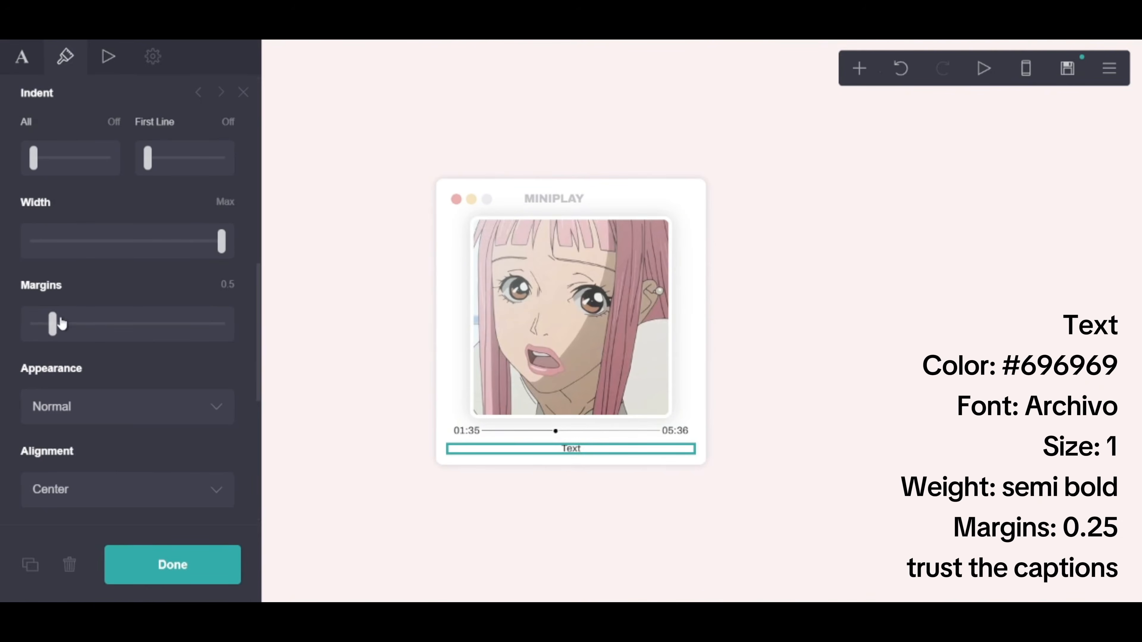
pyautogui.click(6, 60)
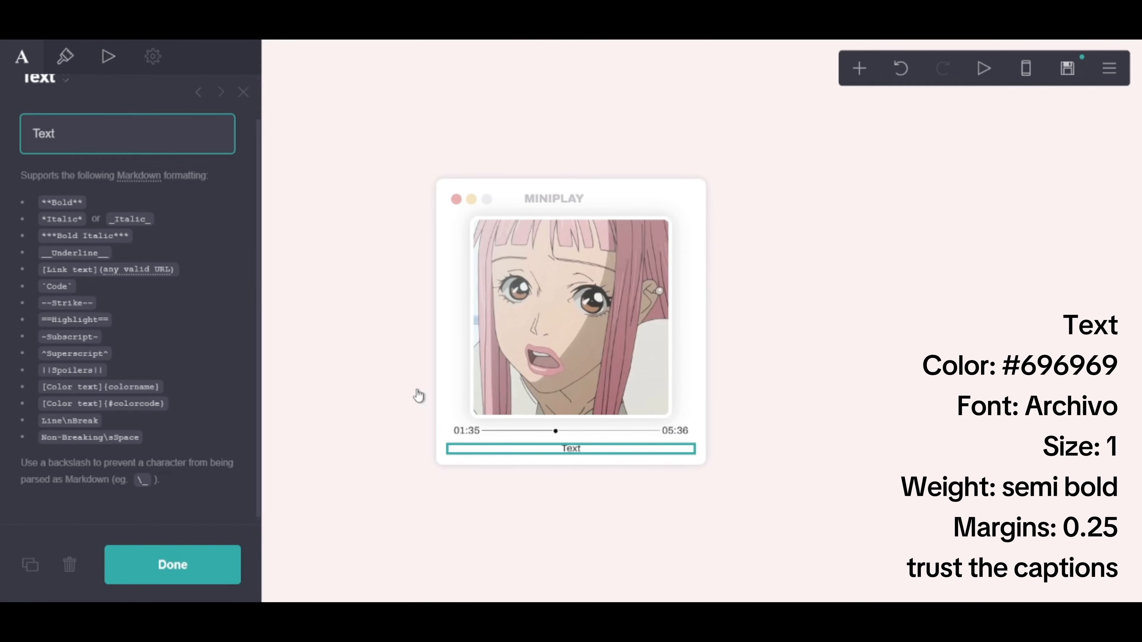
pyautogui.click(64, 56)
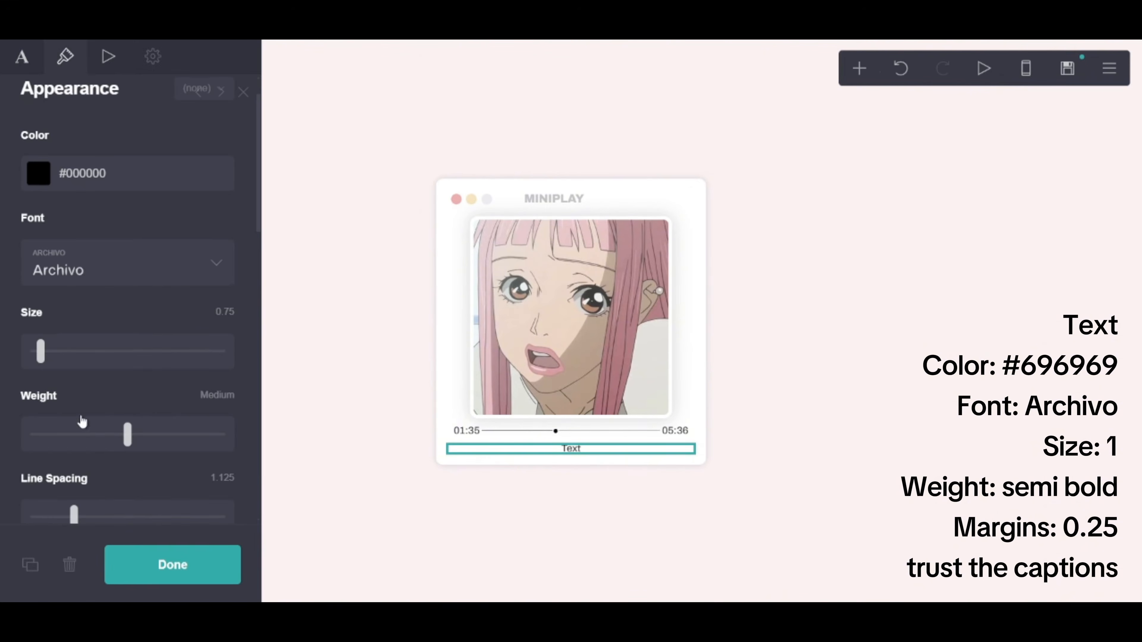
pyautogui.click(48, 356)
pyautogui.moveTo(145, 450); pyautogui.dragTo(156, 448)
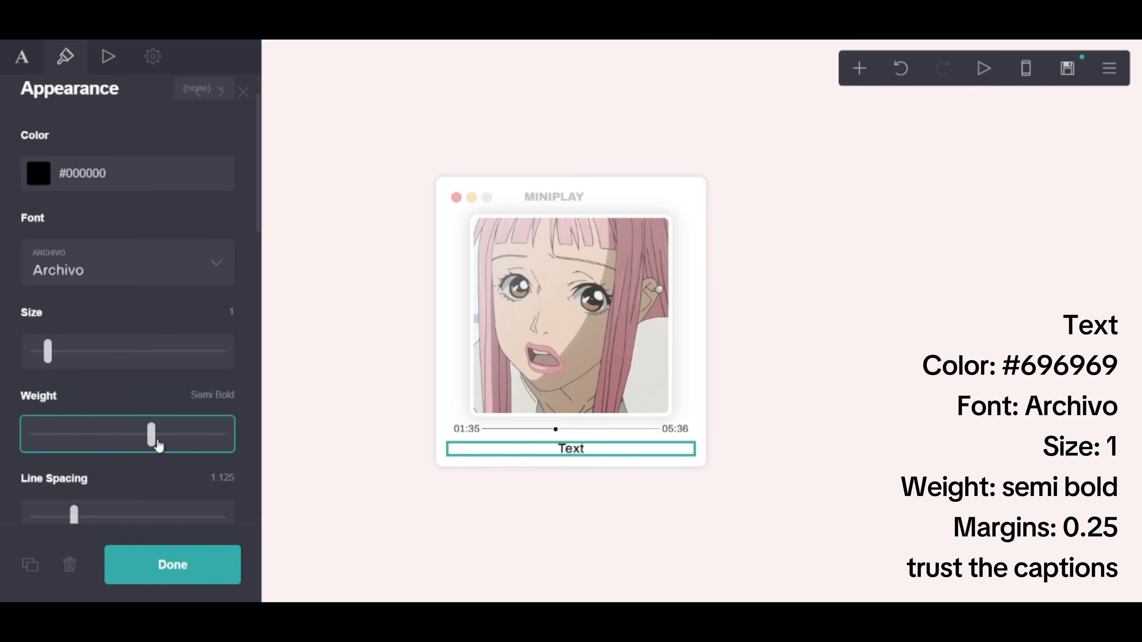
# Step: Replace the placeholder wording of the new text element with Instagram!
pyautogui.click(5, 63)
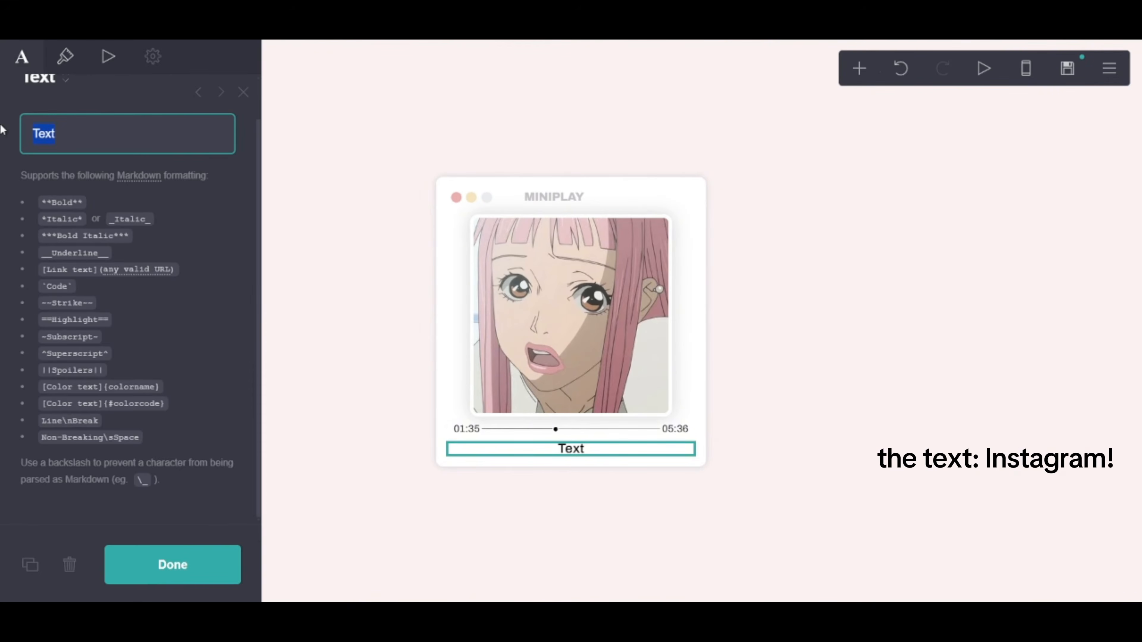
pyautogui.write('Instagram!')
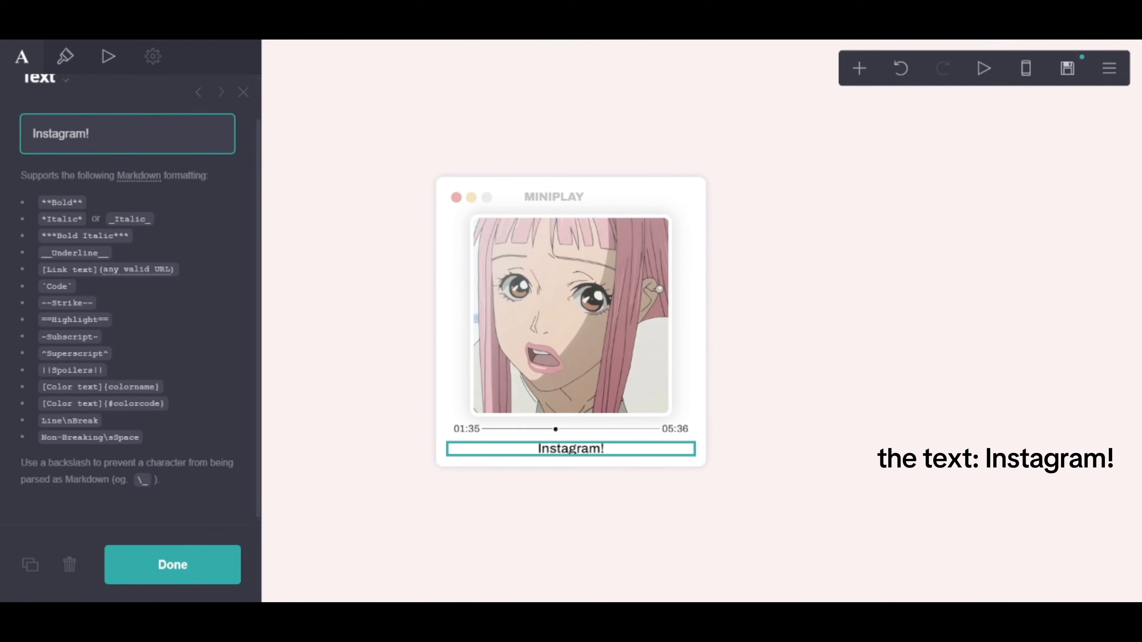
pyautogui.press('Tab')
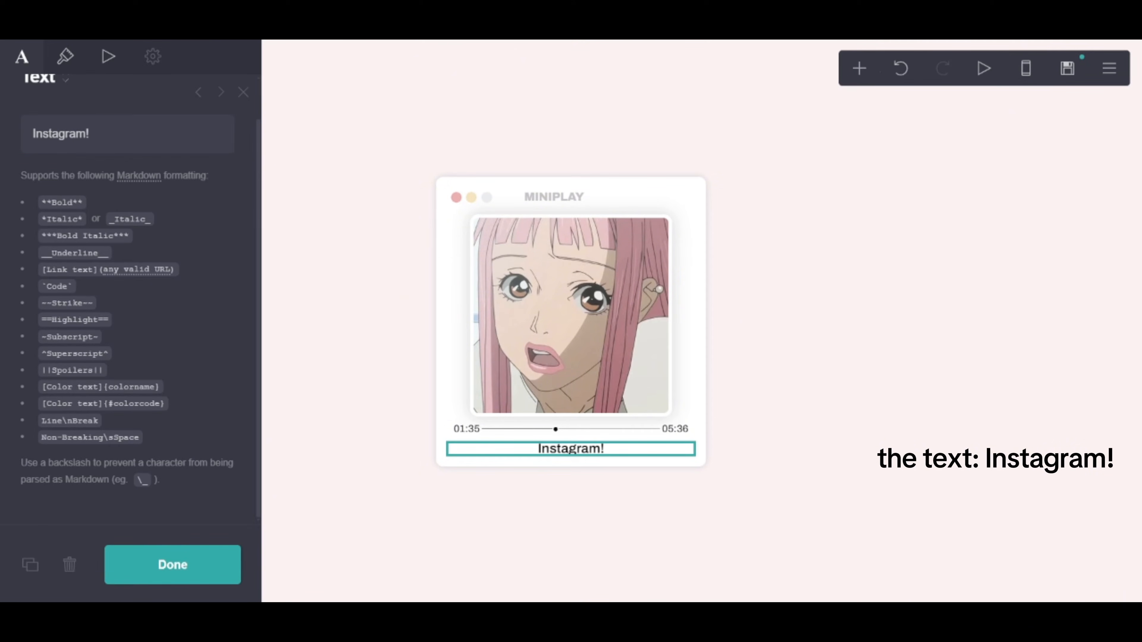
# Step: Set the Instagram! text's color to #696969 and finish editing the element
pyautogui.click(66, 56)
pyautogui.click(81, 173)
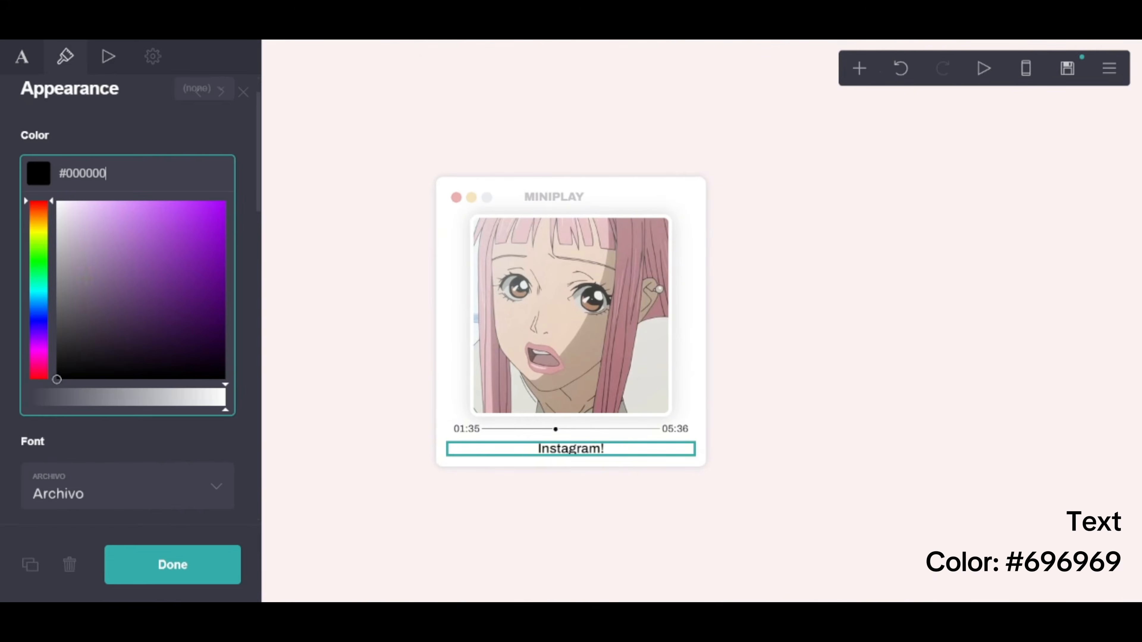
pyautogui.moveTo(71, 317); pyautogui.dragTo(34, 307)
pyautogui.click(175, 579)
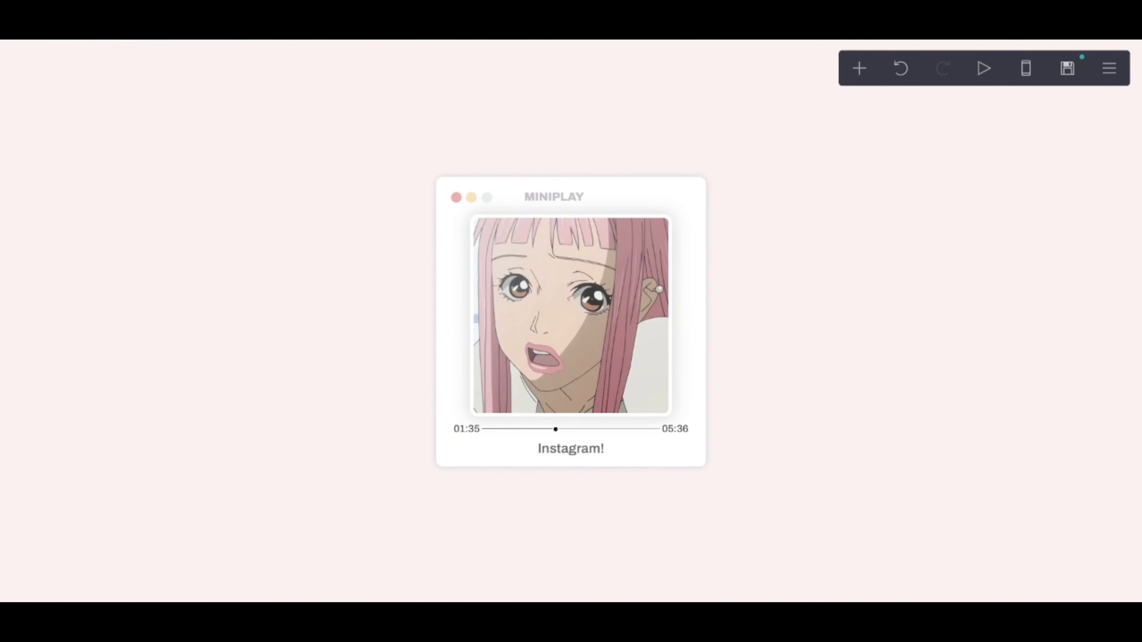
# Step: Duplicate the Instagram! title and give the copy a size of 0.75 and Medium weight
pyautogui.click(561, 458)
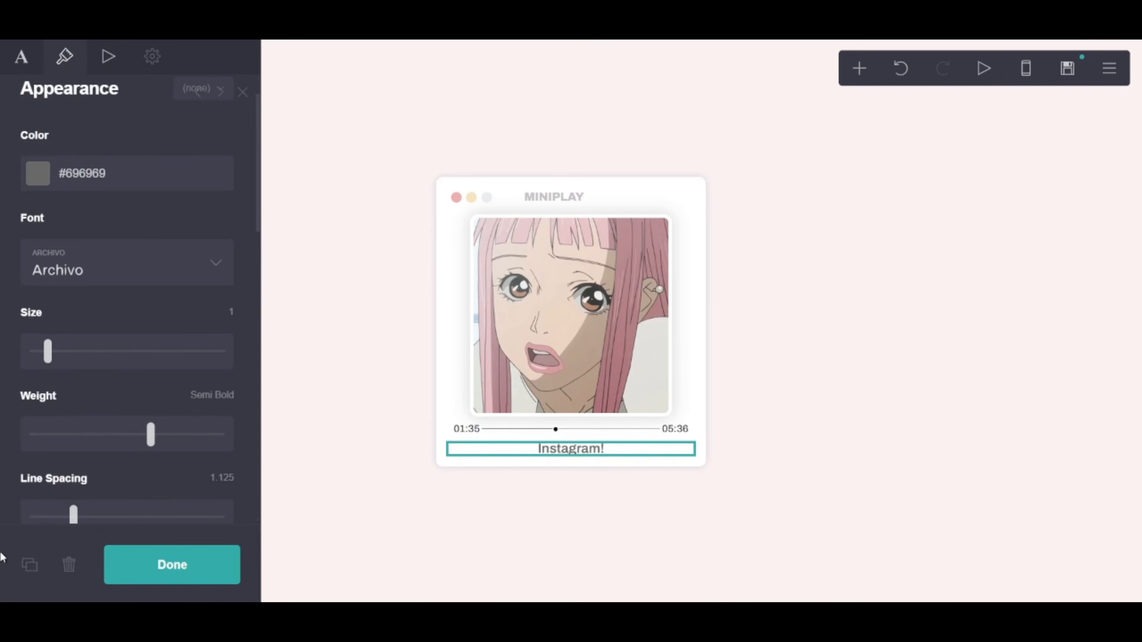
pyautogui.click(29, 565)
pyautogui.scroll(-10, 110, 401)
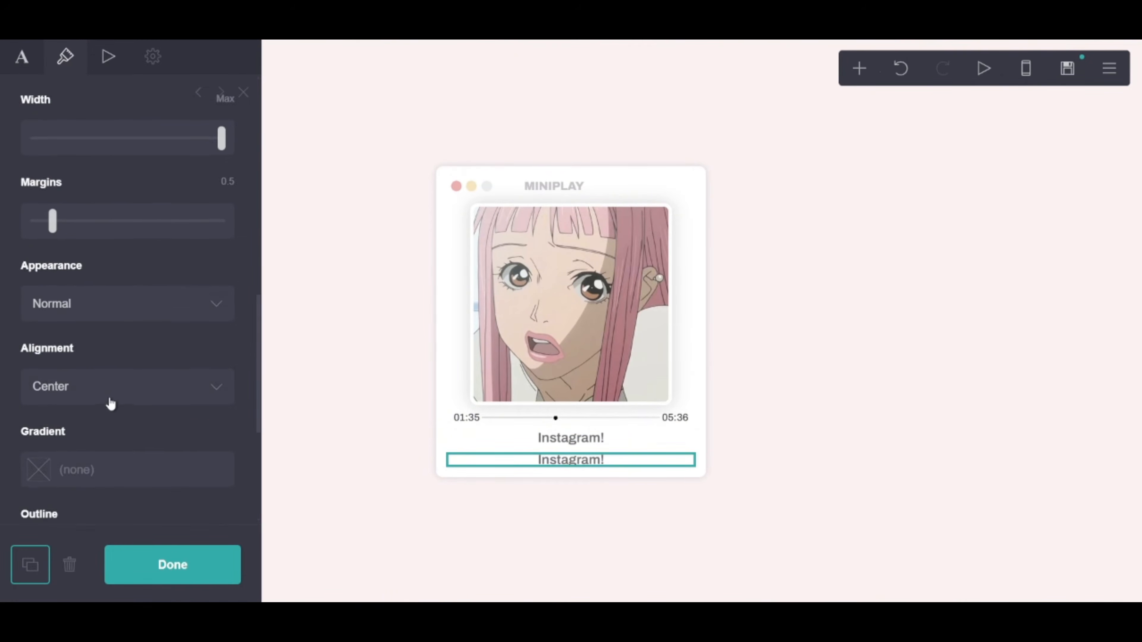
pyautogui.scroll(10, 110, 403)
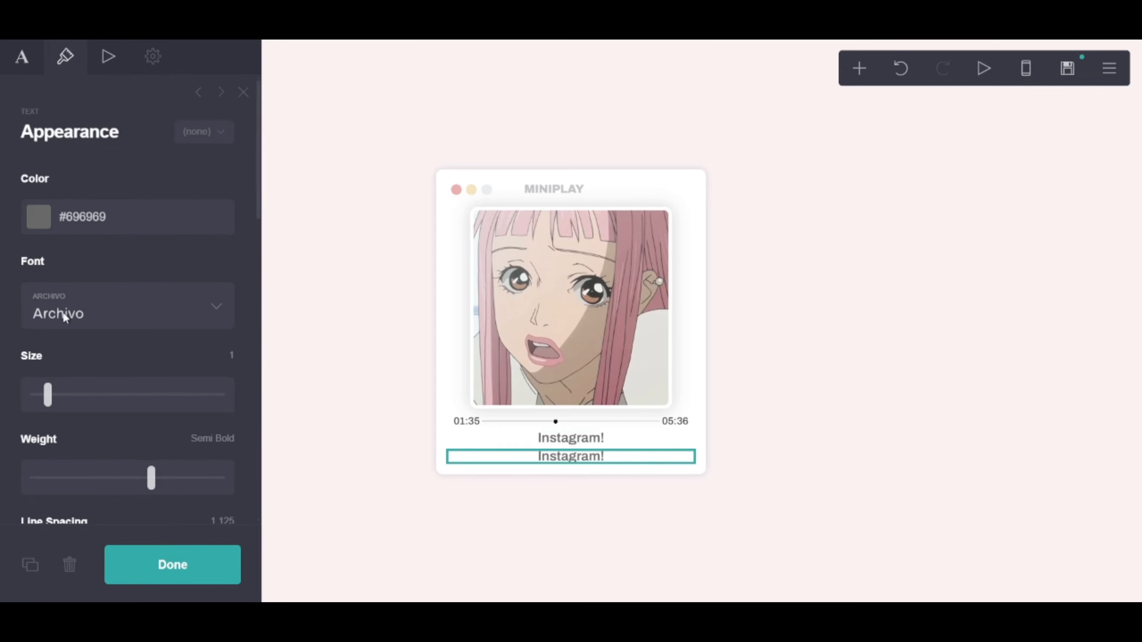
pyautogui.moveTo(44, 389); pyautogui.dragTo(40, 395)
pyautogui.moveTo(153, 478); pyautogui.dragTo(129, 479)
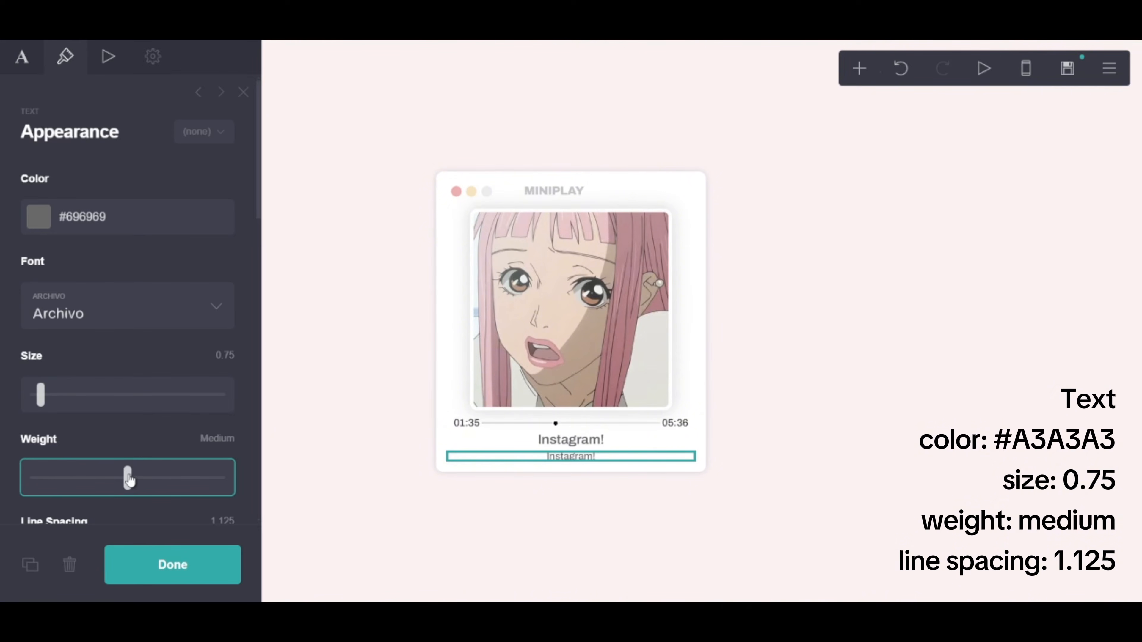
# Step: Set the duplicated text's color to #A3A3A3
pyautogui.click(118, 225)
pyautogui.moveTo(77, 322); pyautogui.dragTo(47, 308)
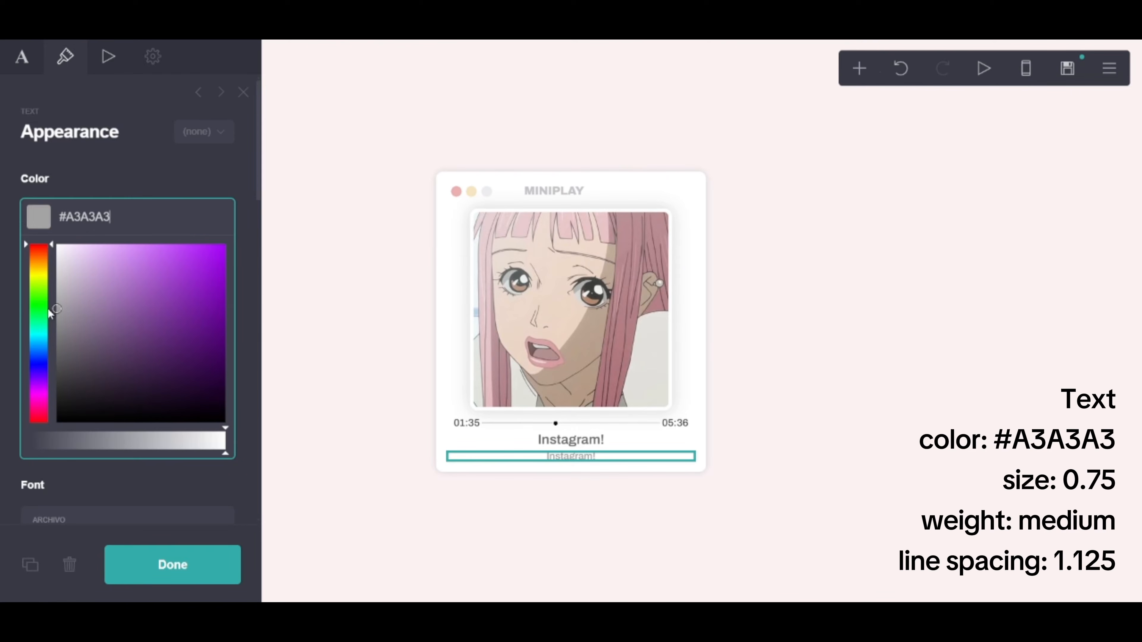
pyautogui.click(95, 163)
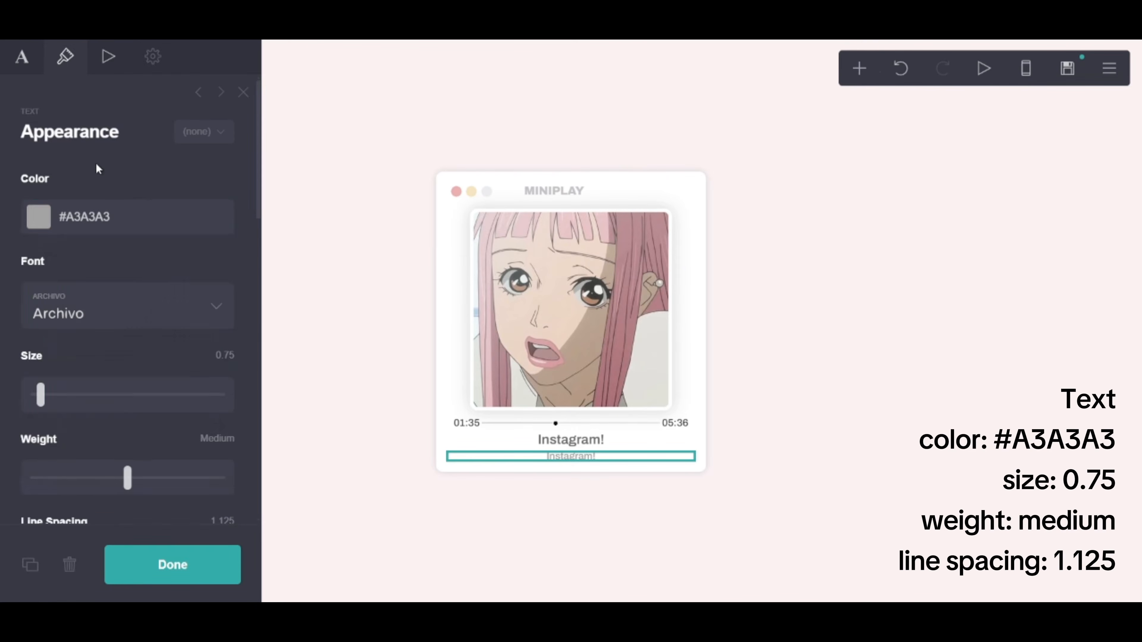
# Step: Change the duplicated text's wording to DEAN - Instagram! - Single
pyautogui.click(20, 61)
pyautogui.write('DEA')
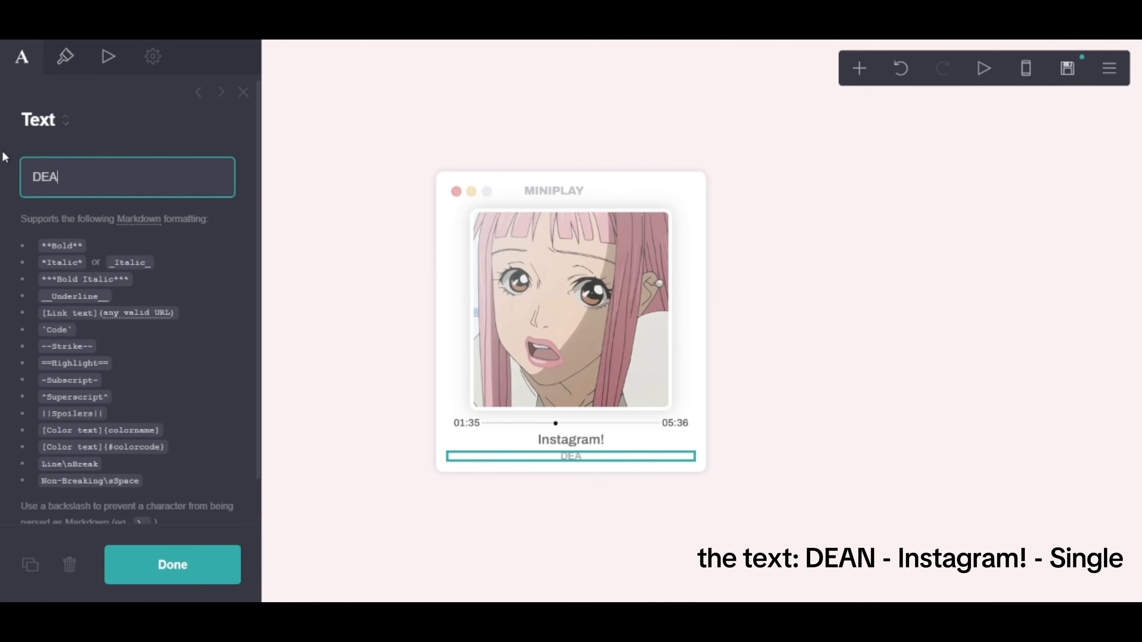
pyautogui.write('N - Instagram')
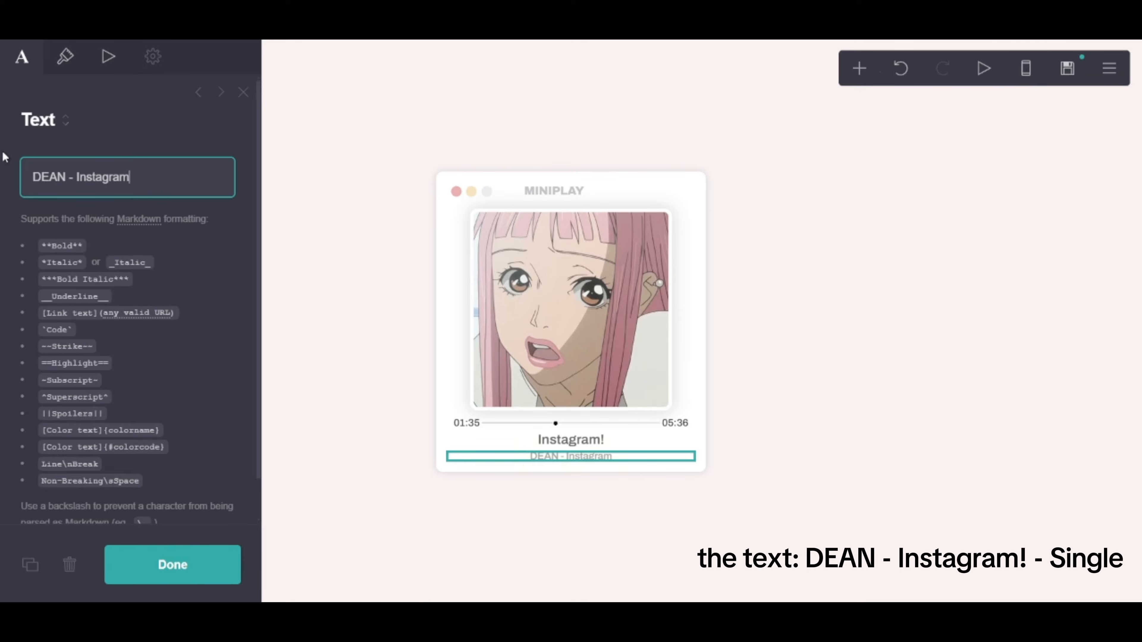
pyautogui.write('! - Single')
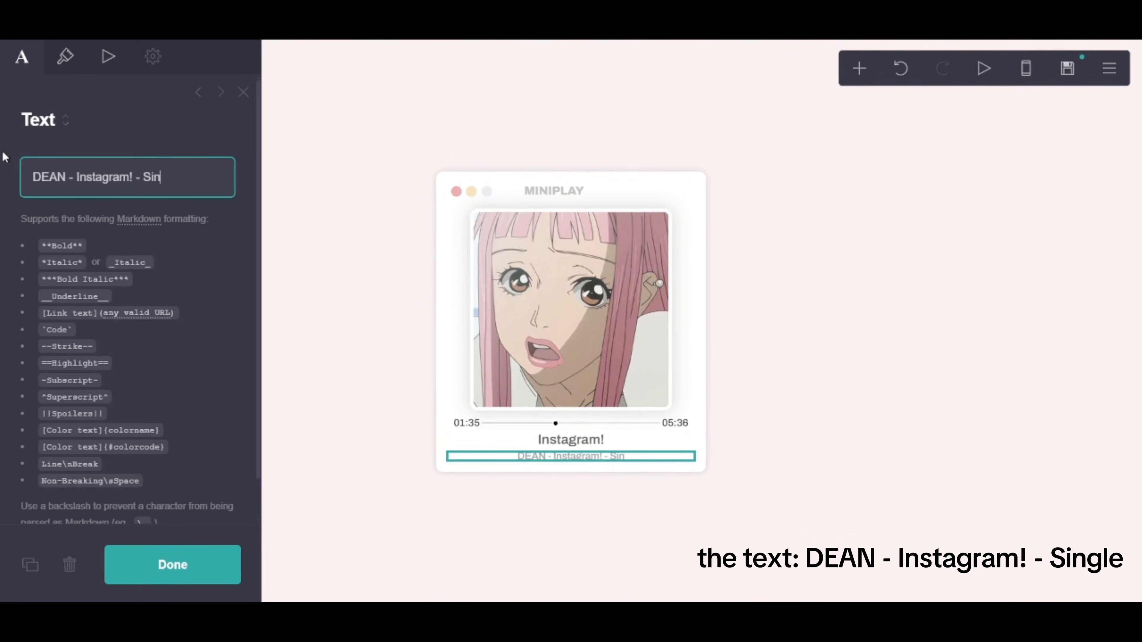
pyautogui.press('Return')
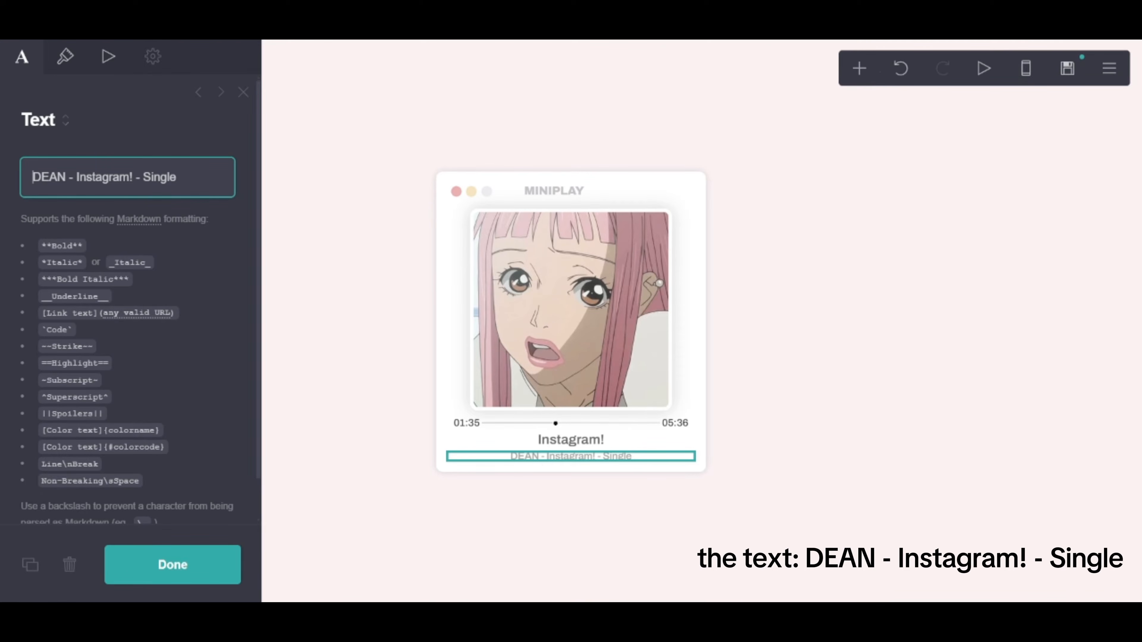
# Step: Add an icons element below the DEAN - Instagram! - Single line and set its alignment to Center
pyautogui.click(858, 72)
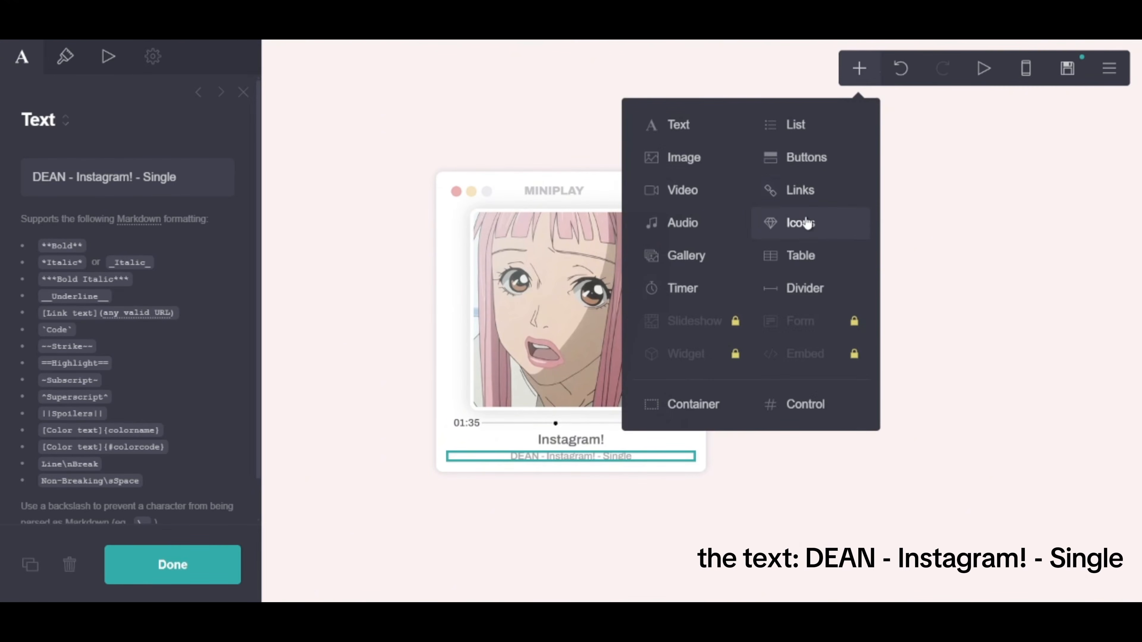
pyautogui.click(807, 222)
pyautogui.scroll(-5, 90, 419)
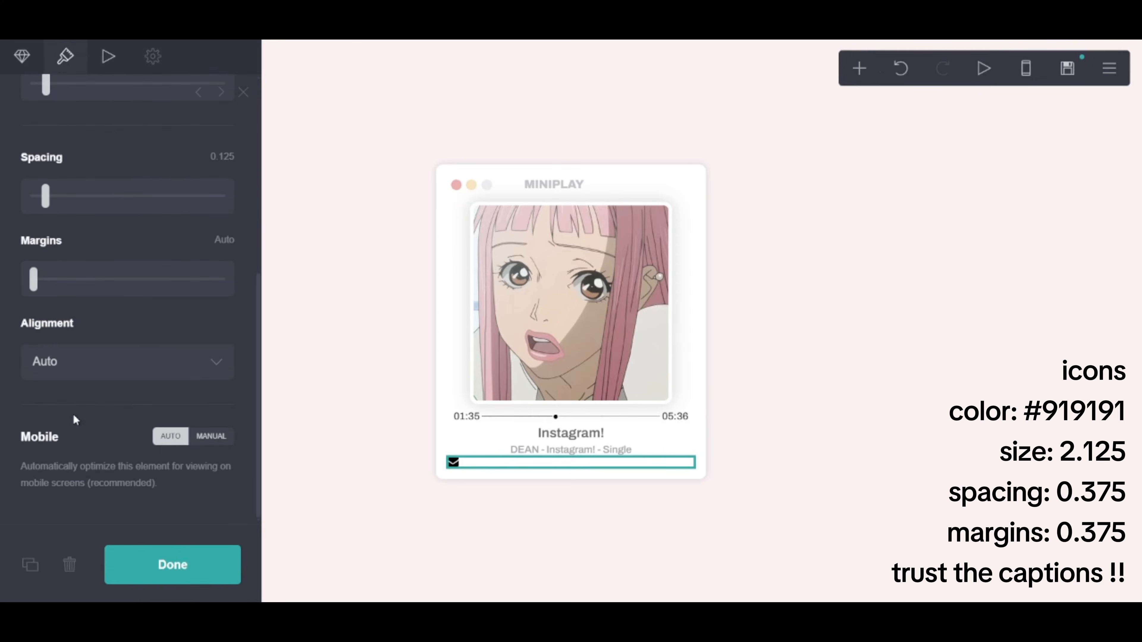
pyautogui.scroll(5, 72, 396)
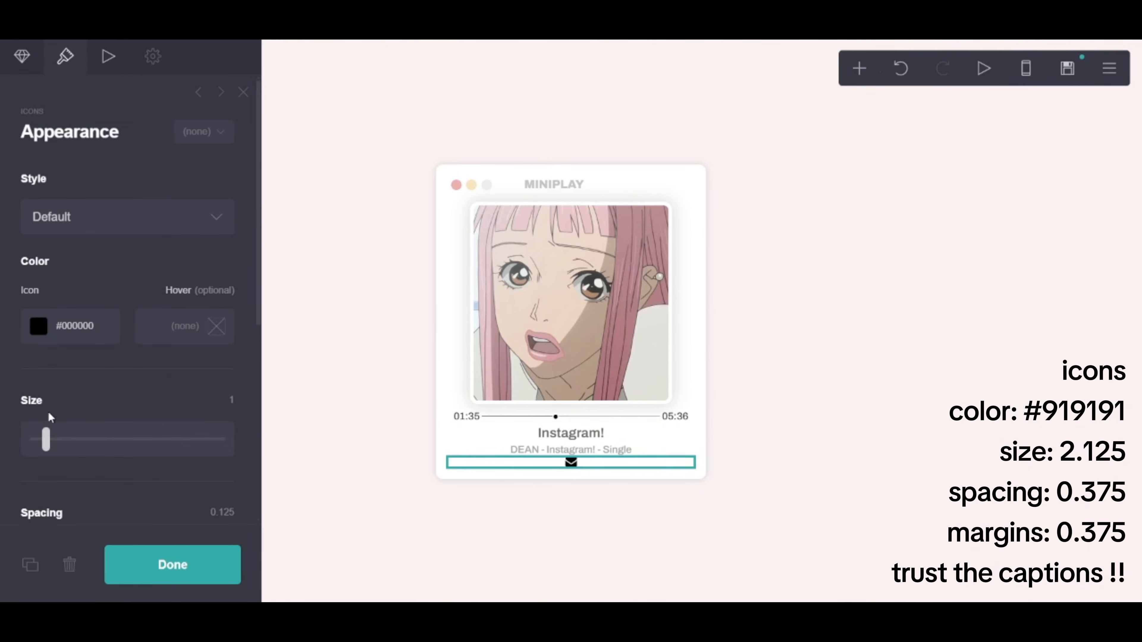
# Step: Style the new icons element with a larger icon size, adjusted margins and a grey icon color
pyautogui.moveTo(48, 439); pyautogui.dragTo(59, 439)
pyautogui.scroll(-5, 88, 420)
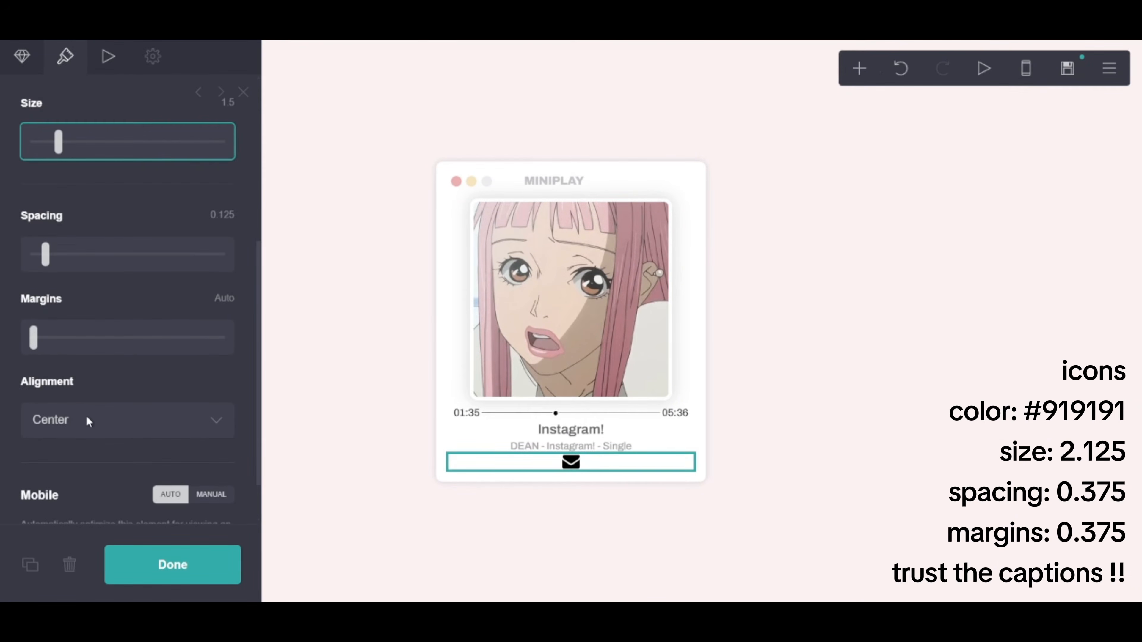
pyautogui.click(43, 353)
pyautogui.scroll(5, 48, 351)
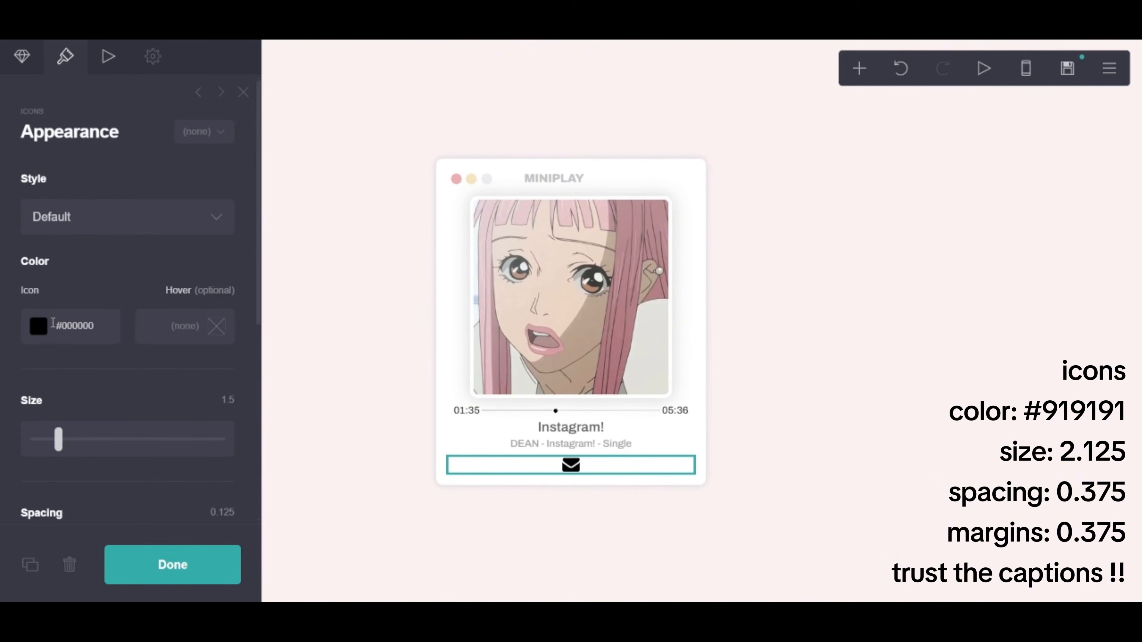
pyautogui.moveTo(58, 439)
pyautogui.mouseDown()
pyautogui.moveTo(68, 439)
pyautogui.moveTo(38, 445)
pyautogui.mouseUp()
pyautogui.click(87, 343)
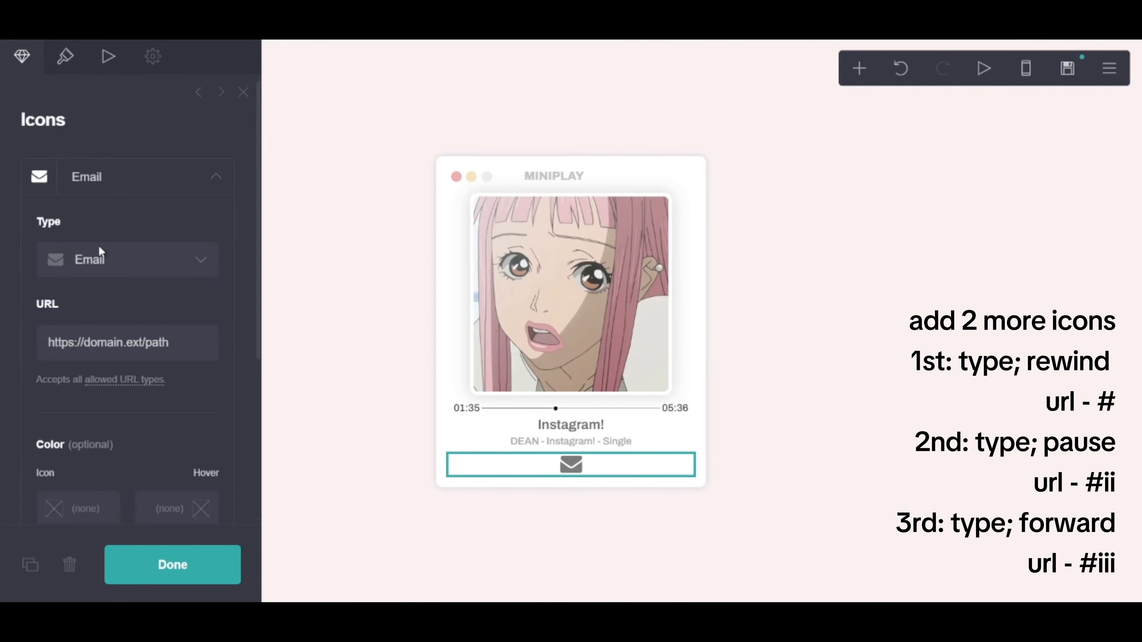
# Step: Change the first icon's type from Email to Rewind and set its URL to #
pyautogui.click(96, 255)
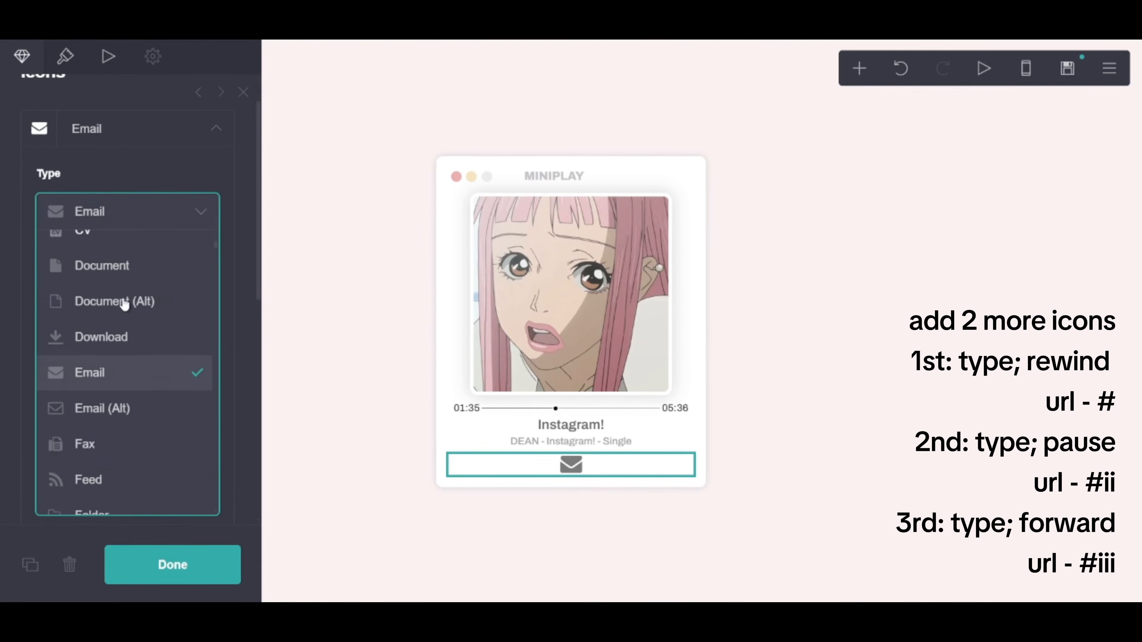
pyautogui.scroll(-20, 124, 305)
pyautogui.scroll(2, 121, 308)
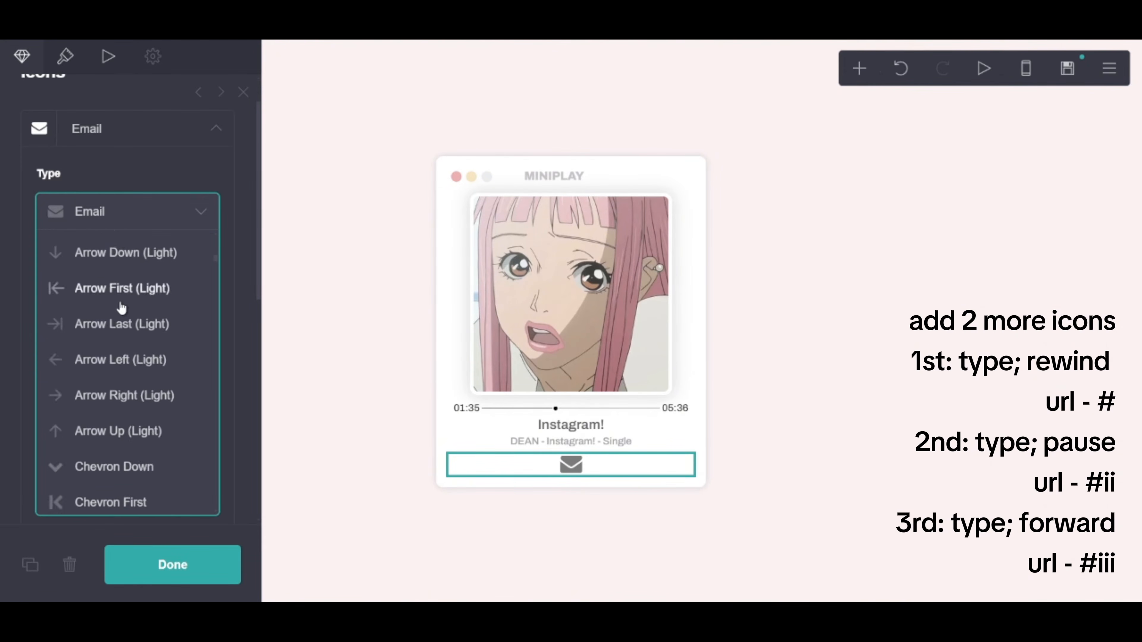
pyautogui.scroll(-20, 120, 306)
pyautogui.scroll(16, 119, 309)
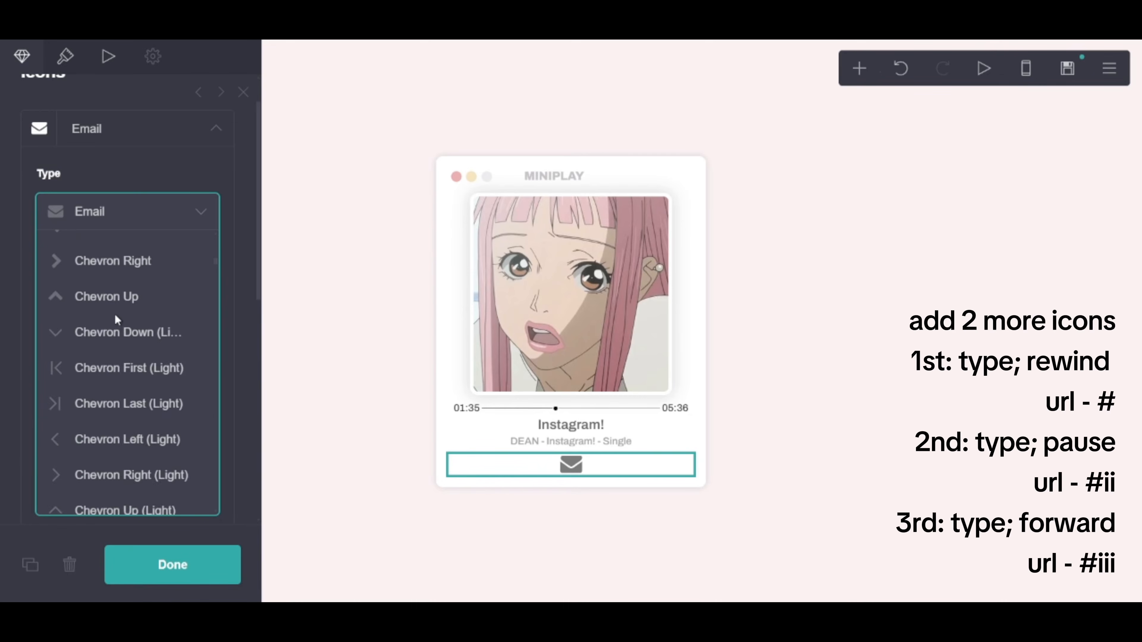
pyautogui.scroll(-7, 116, 320)
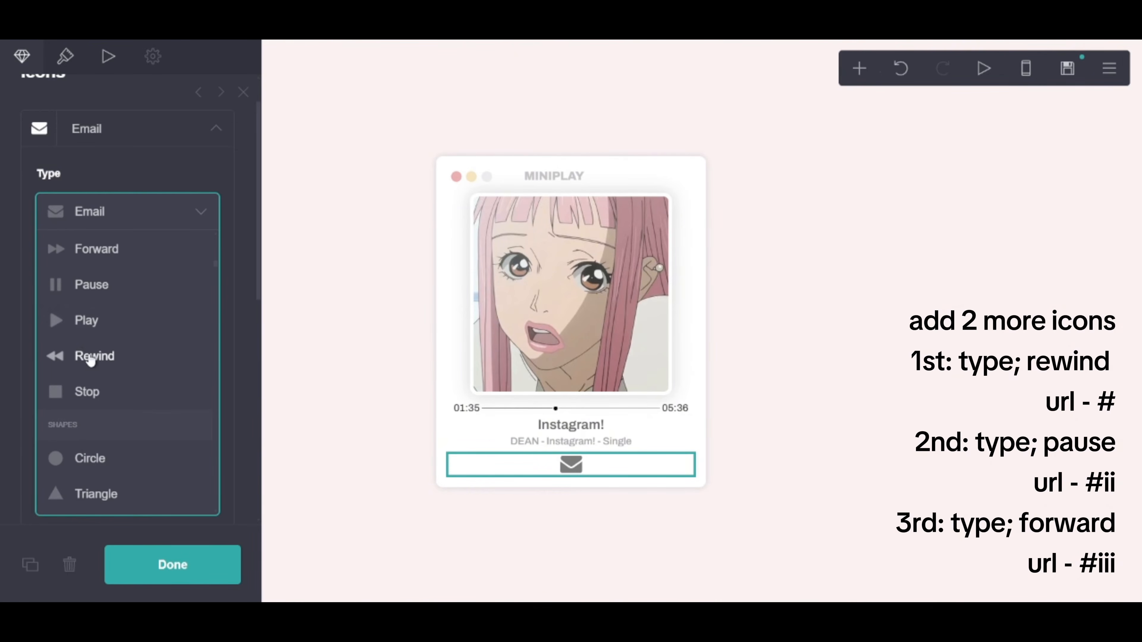
pyautogui.click(90, 360)
pyautogui.press('Tab')
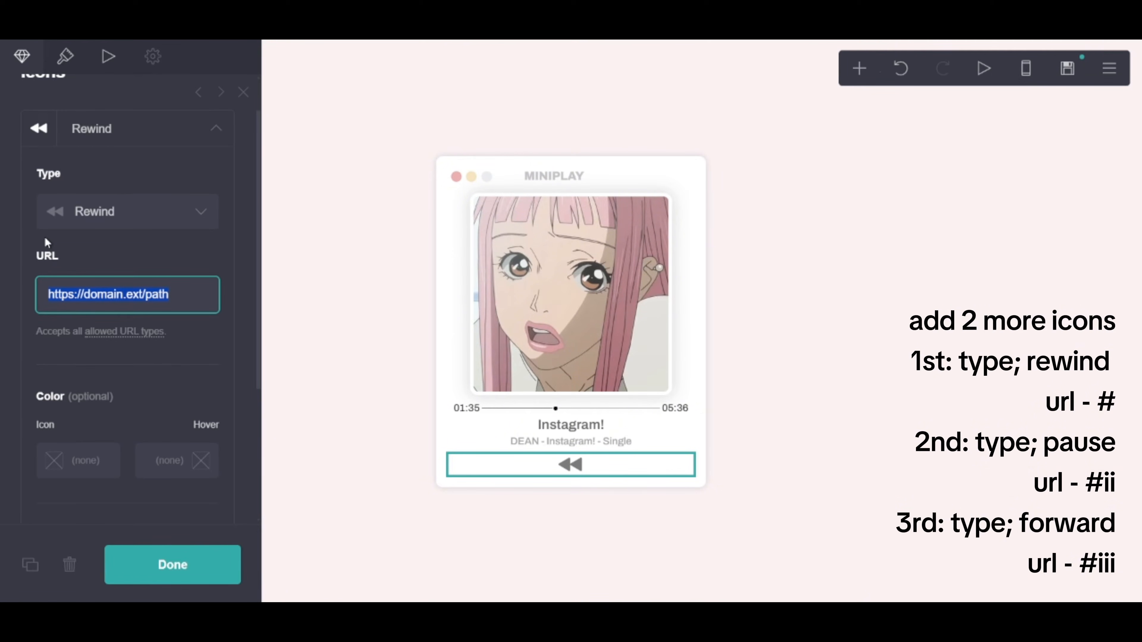
pyautogui.write('#')
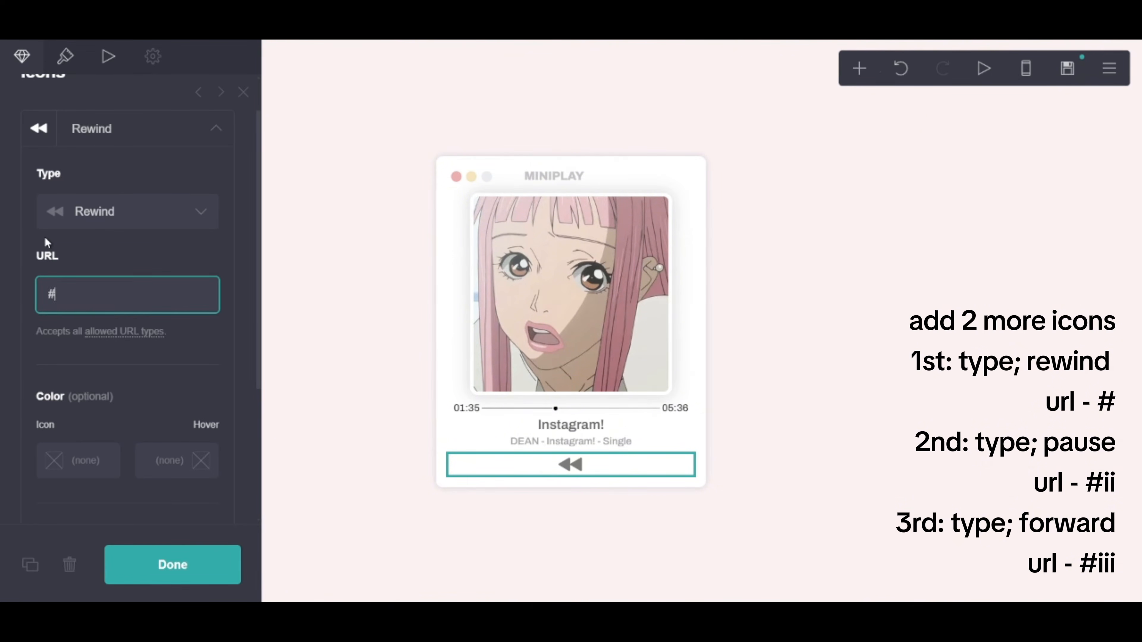
# Step: Add a second icon to the icons element with the Play type and the URL #ii
pyautogui.click(103, 131)
pyautogui.click(112, 215)
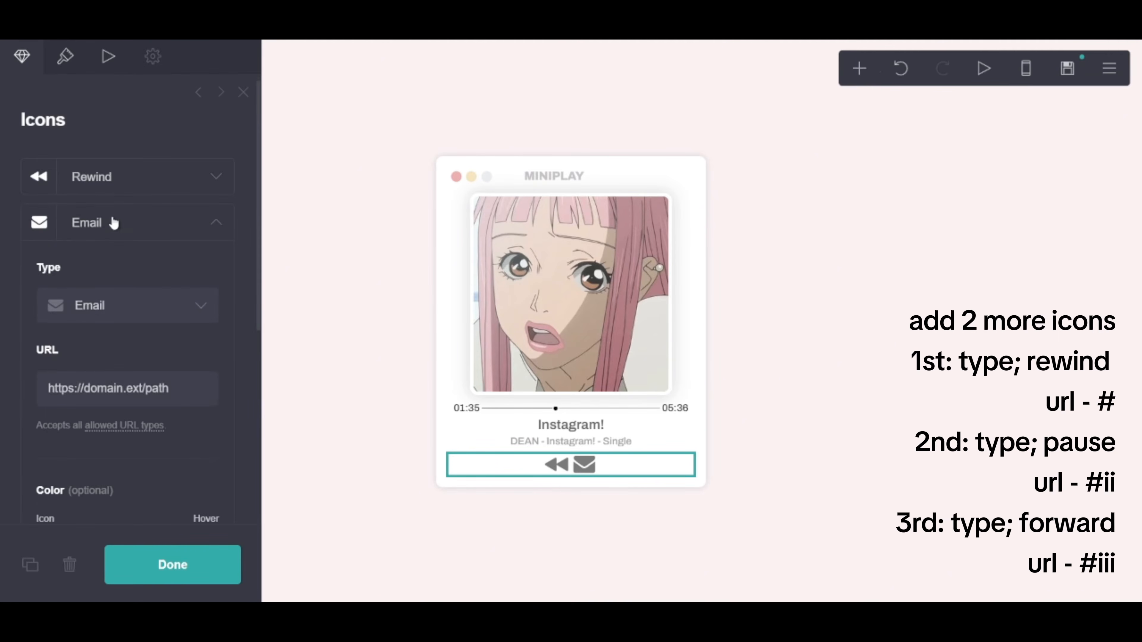
pyautogui.click(104, 298)
pyautogui.write('play')
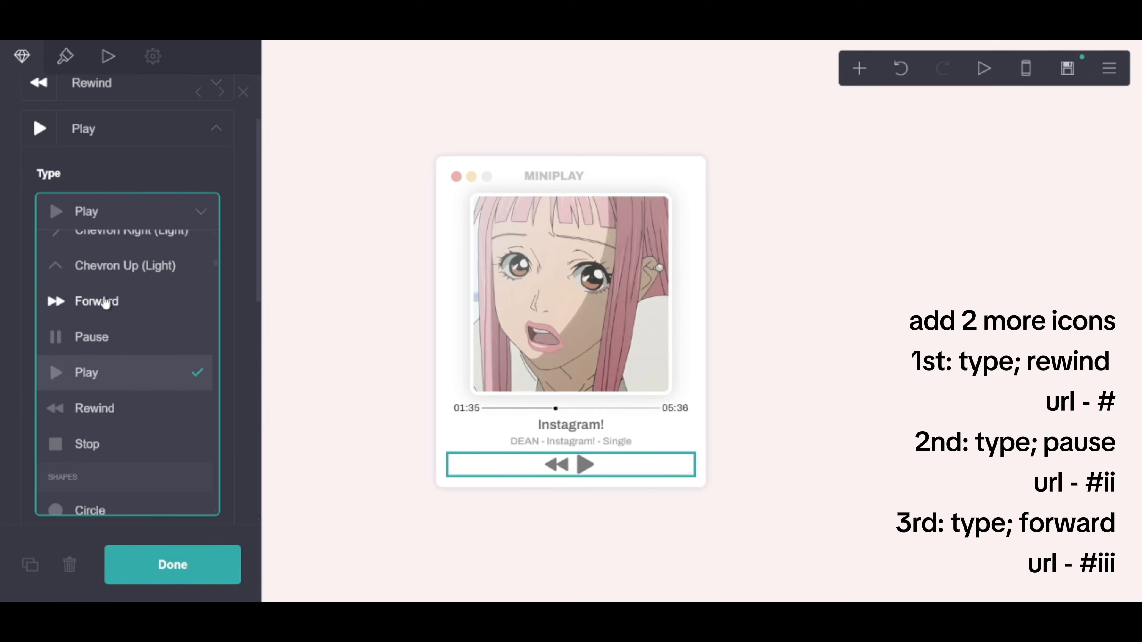
pyautogui.press('Return')
pyautogui.press('Tab')
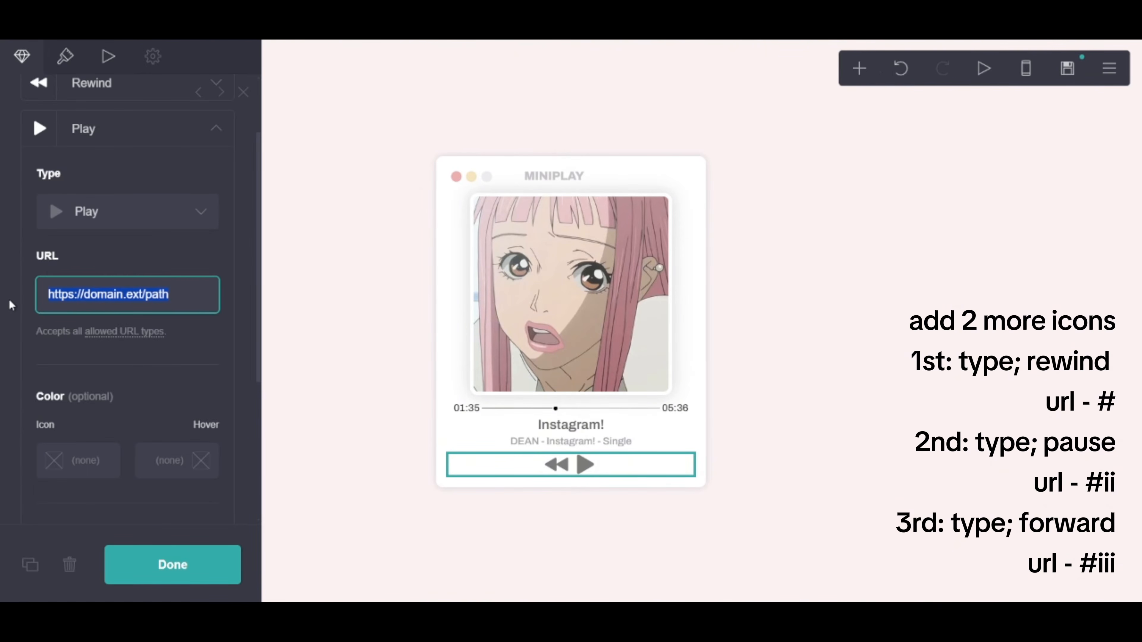
pyautogui.write('#')
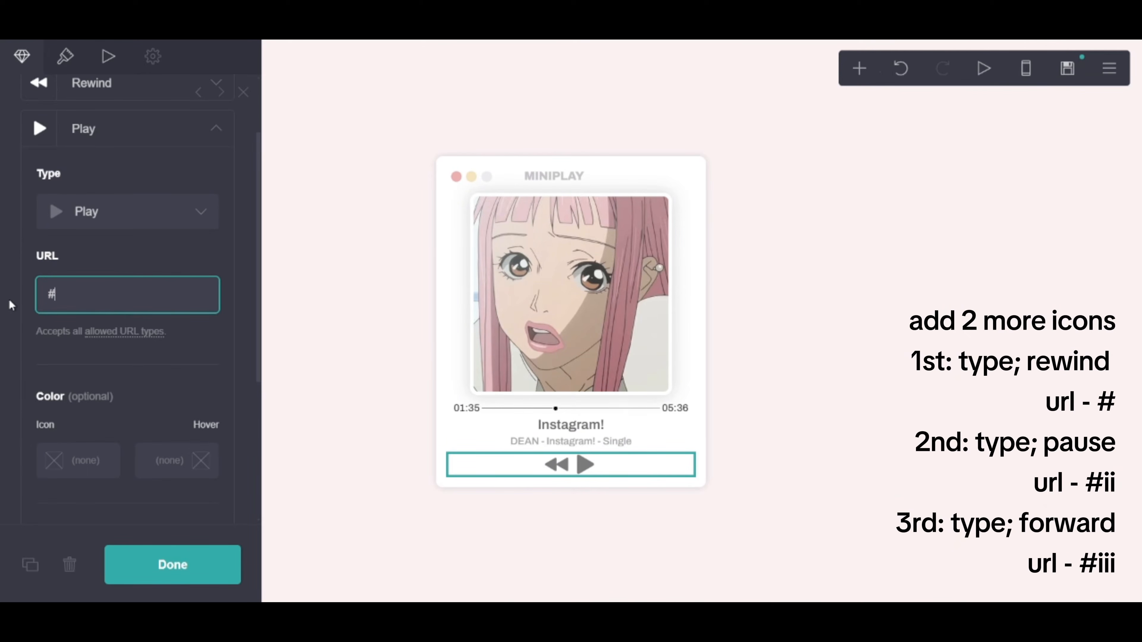
pyautogui.write('ii')
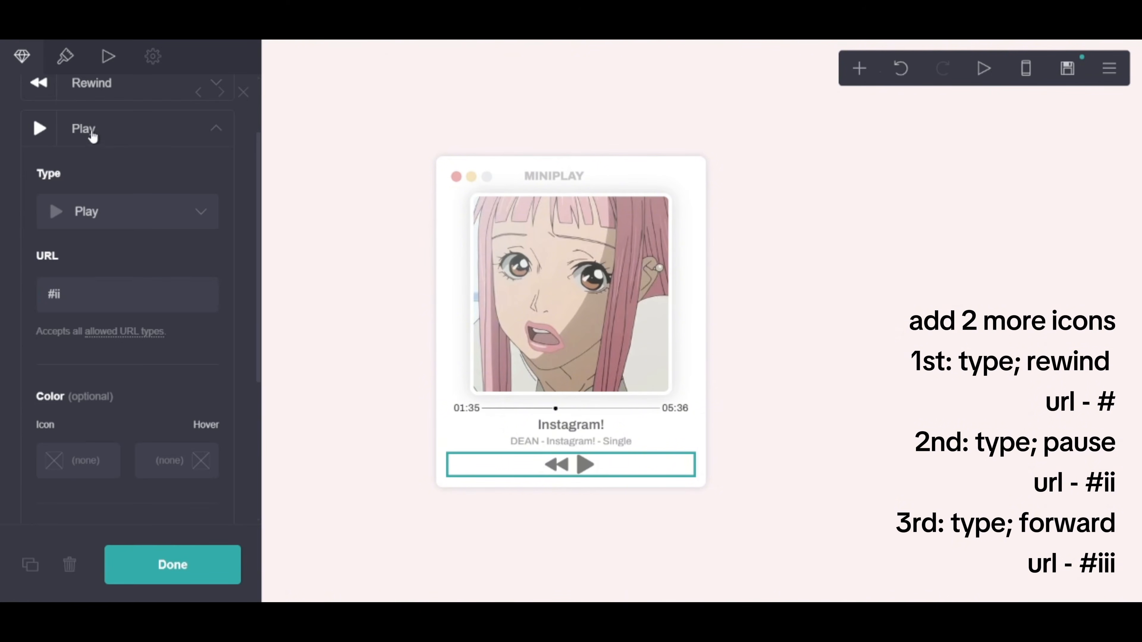
pyautogui.click(92, 132)
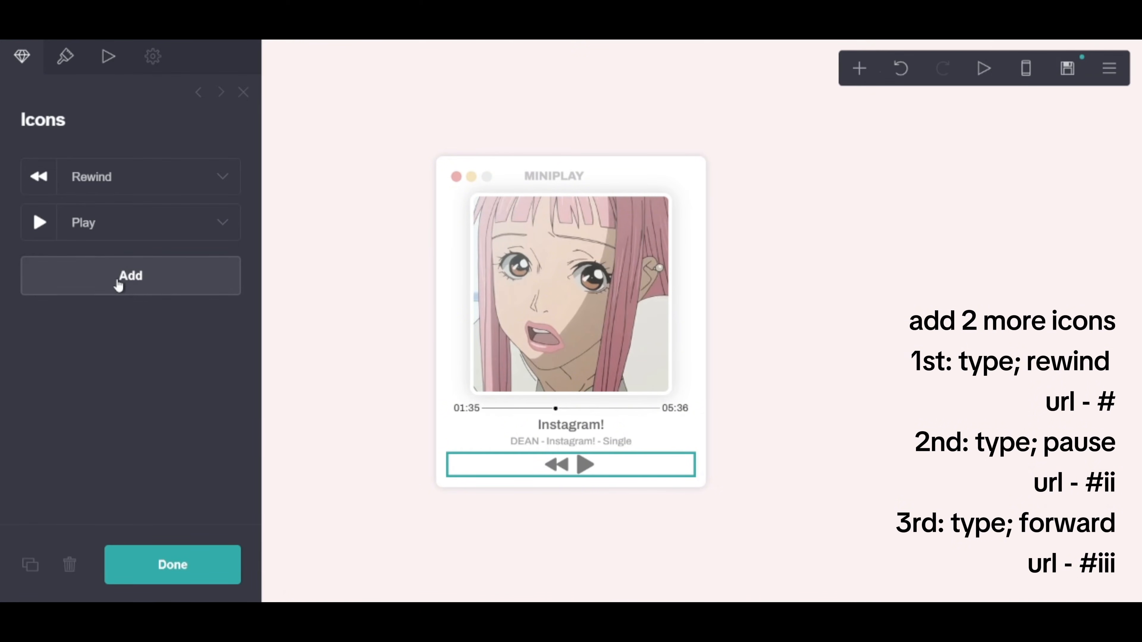
# Step: Add a third icon with the Forward type and set its URL to #iii
pyautogui.click(119, 283)
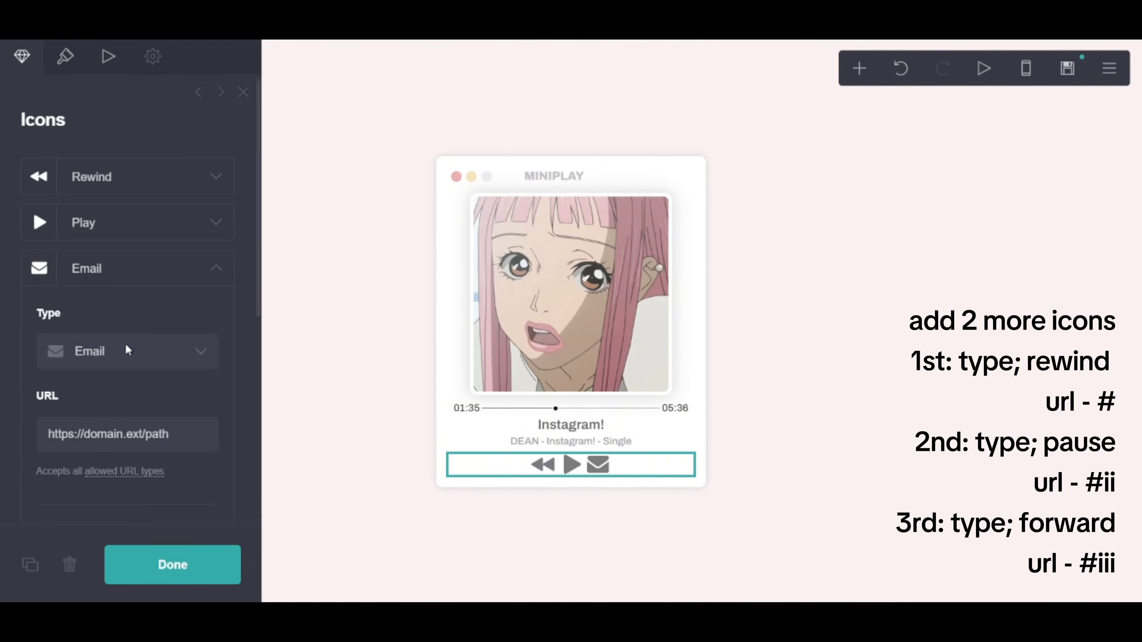
pyautogui.click(129, 354)
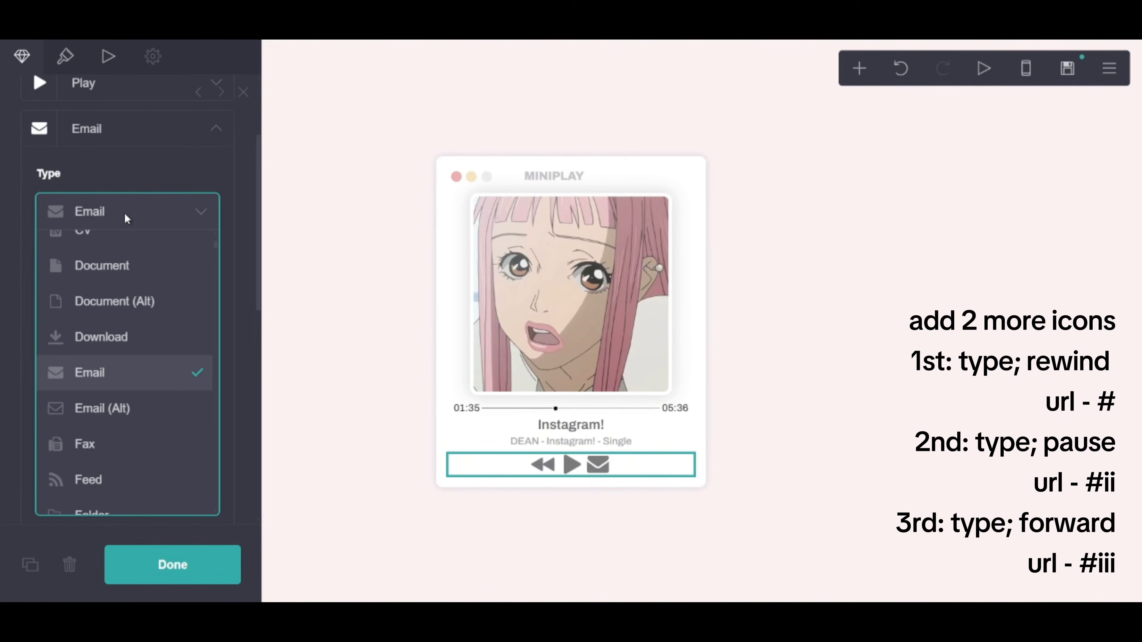
pyautogui.write('for')
pyautogui.click(136, 182)
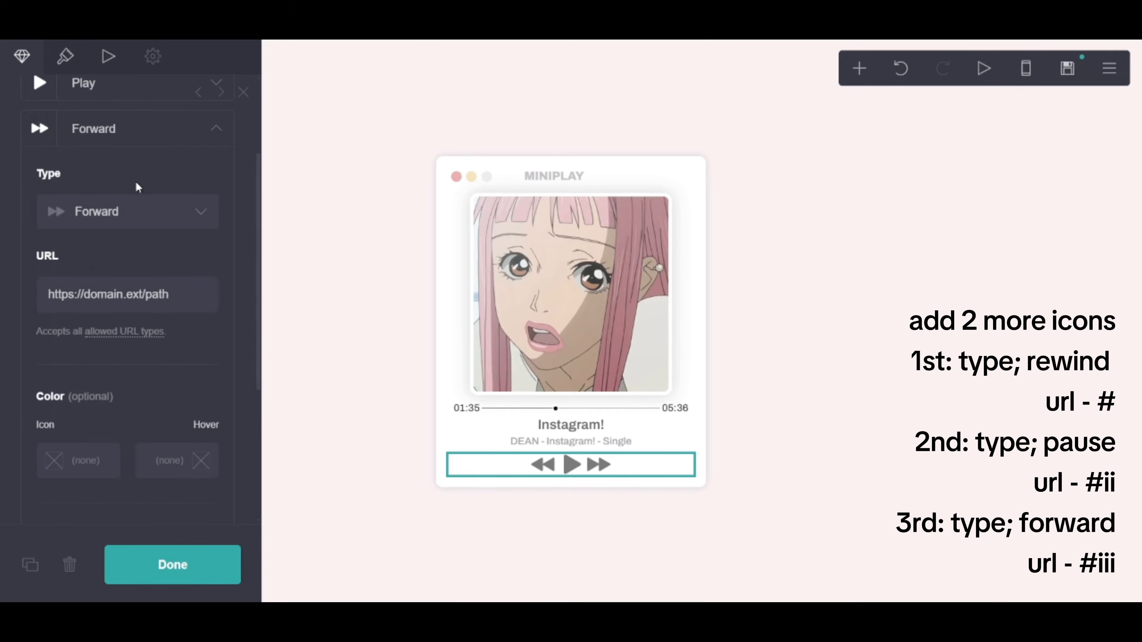
pyautogui.click(216, 295)
pyautogui.write('#iii')
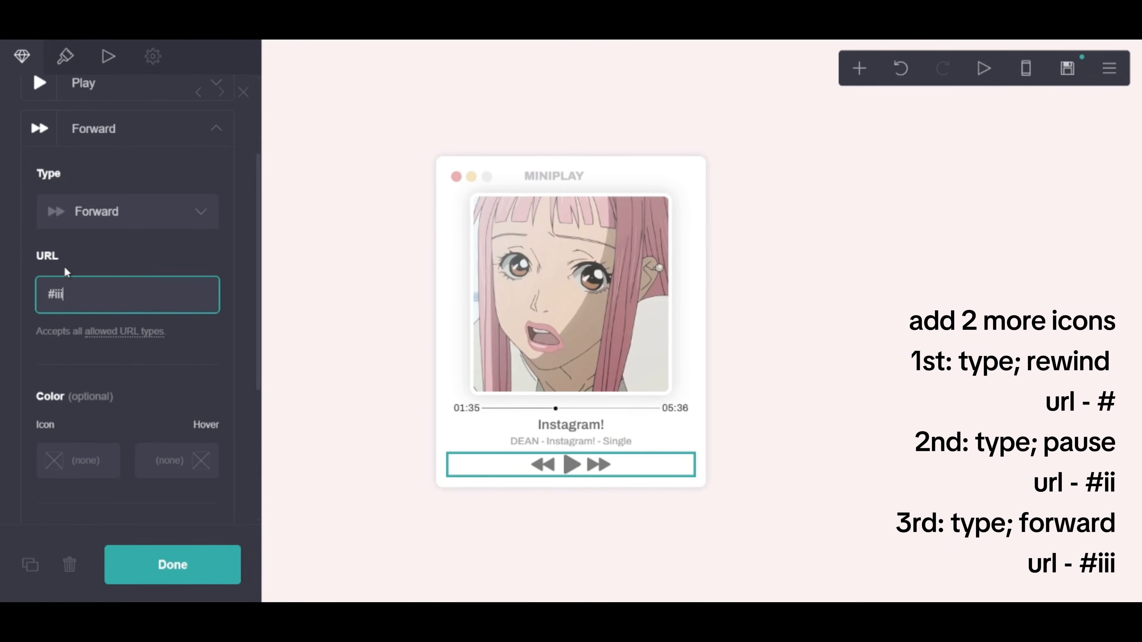
# Step: Change the second icon's type from Play to Pause
pyautogui.scroll(3, 76, 243)
pyautogui.click(78, 224)
pyautogui.click(97, 309)
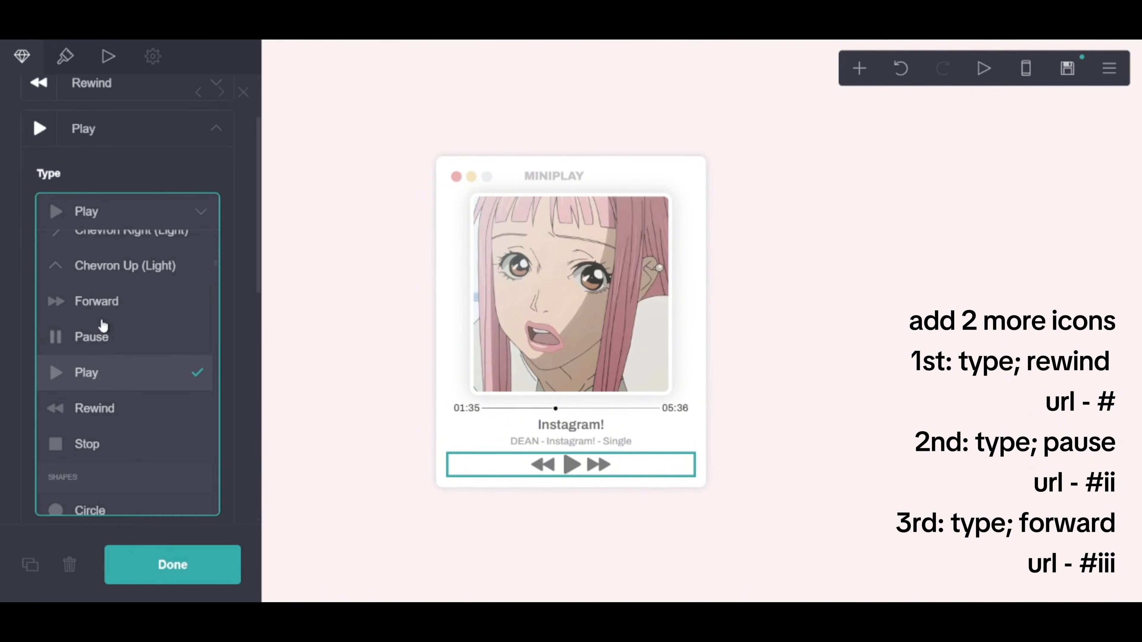
pyautogui.click(110, 343)
# Step: Increase the spacing between the playback icons to 0.375
pyautogui.click(64, 56)
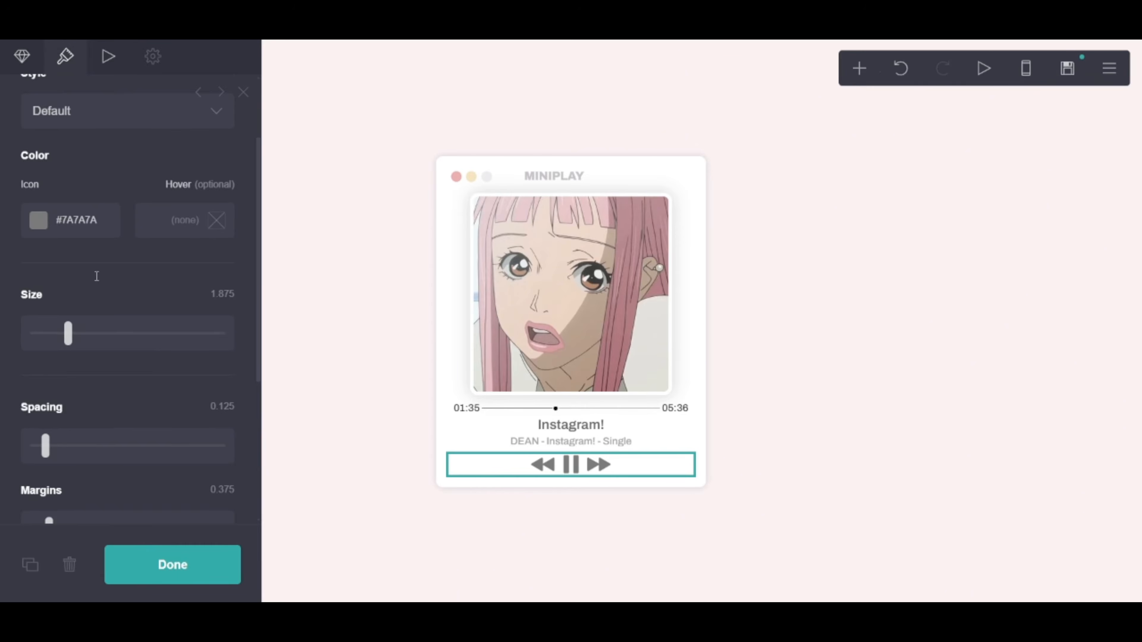
pyautogui.scroll(-5, 96, 276)
pyautogui.moveTo(50, 278); pyautogui.dragTo(50, 281)
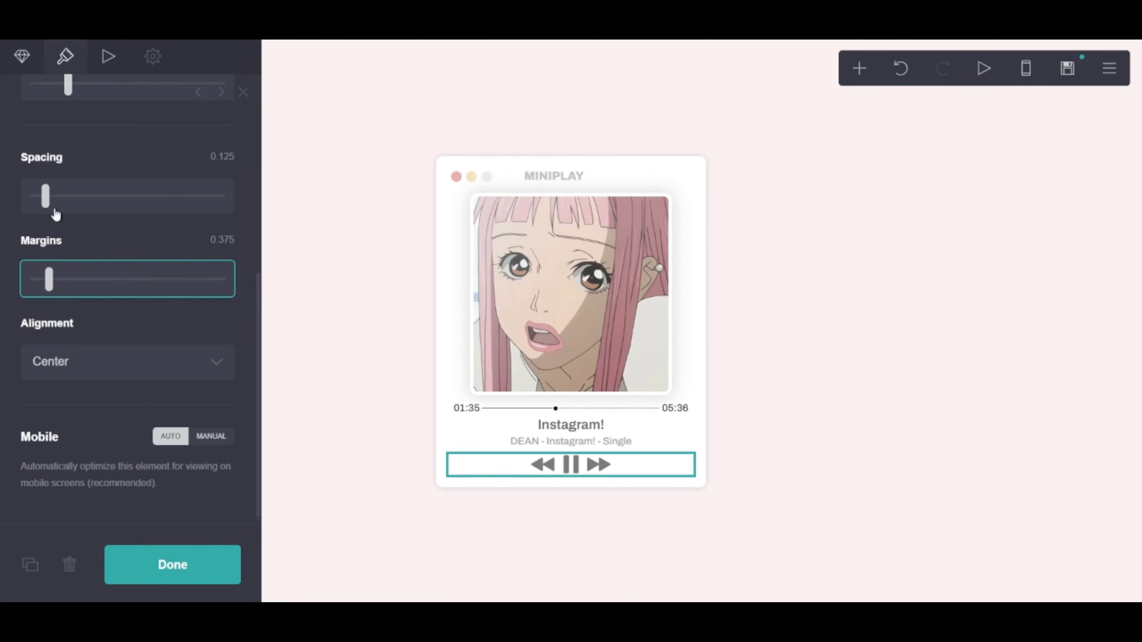
pyautogui.moveTo(45, 196); pyautogui.dragTo(69, 197)
pyautogui.click(212, 564)
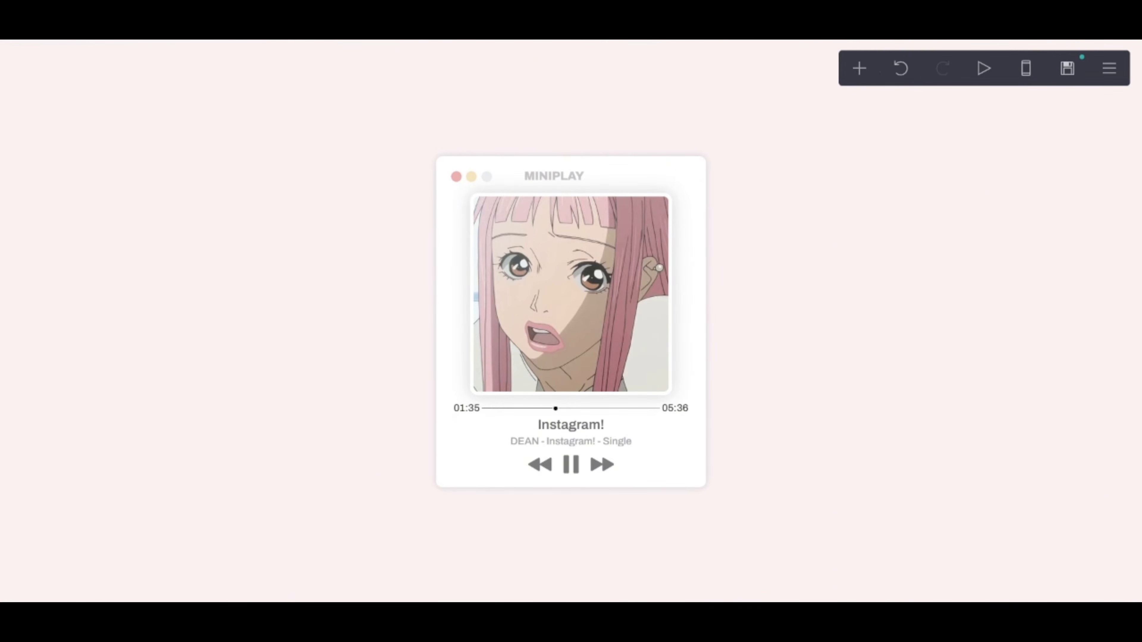
# Step: Set the playback icons' size to 2.125 and lighten their color to #919191
pyautogui.click(565, 473)
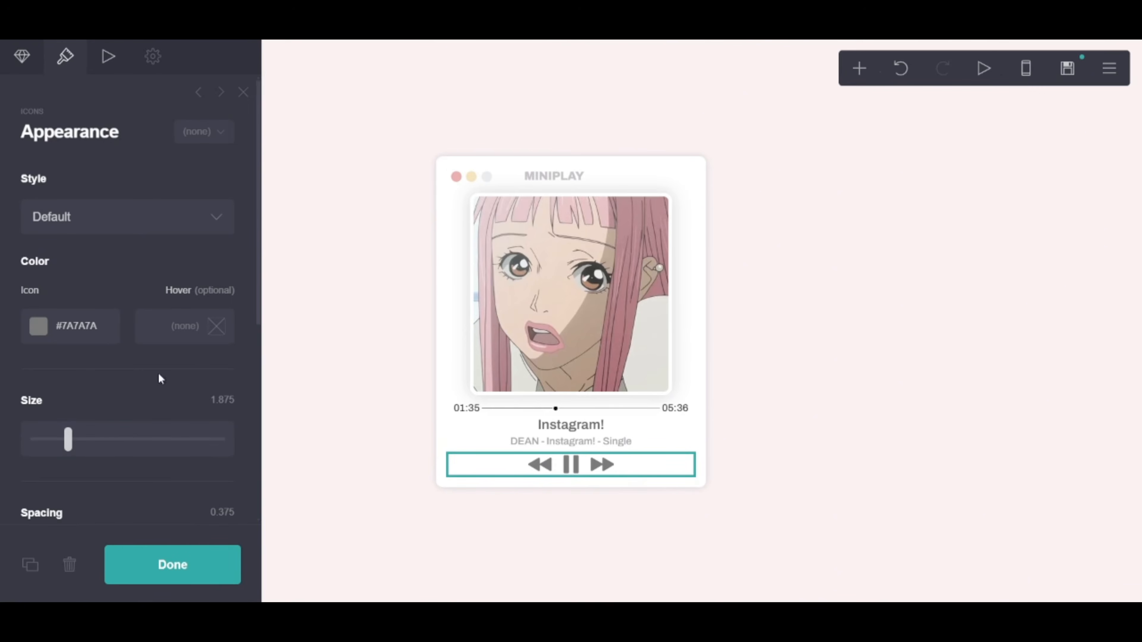
pyautogui.click(74, 441)
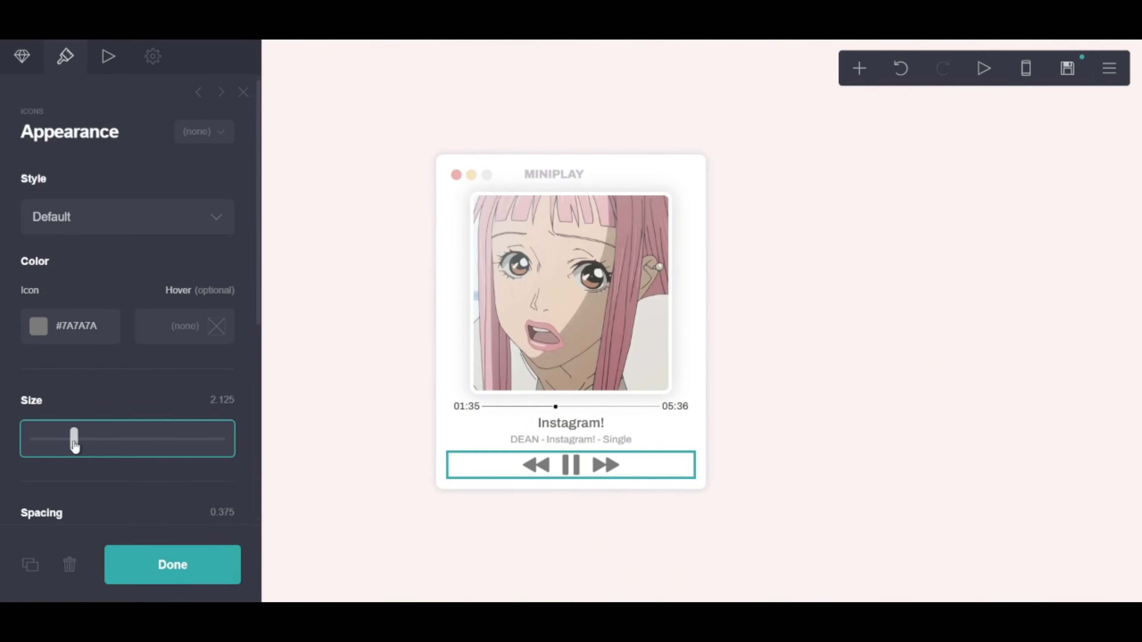
pyautogui.click(106, 335)
pyautogui.moveTo(70, 425); pyautogui.dragTo(44, 430)
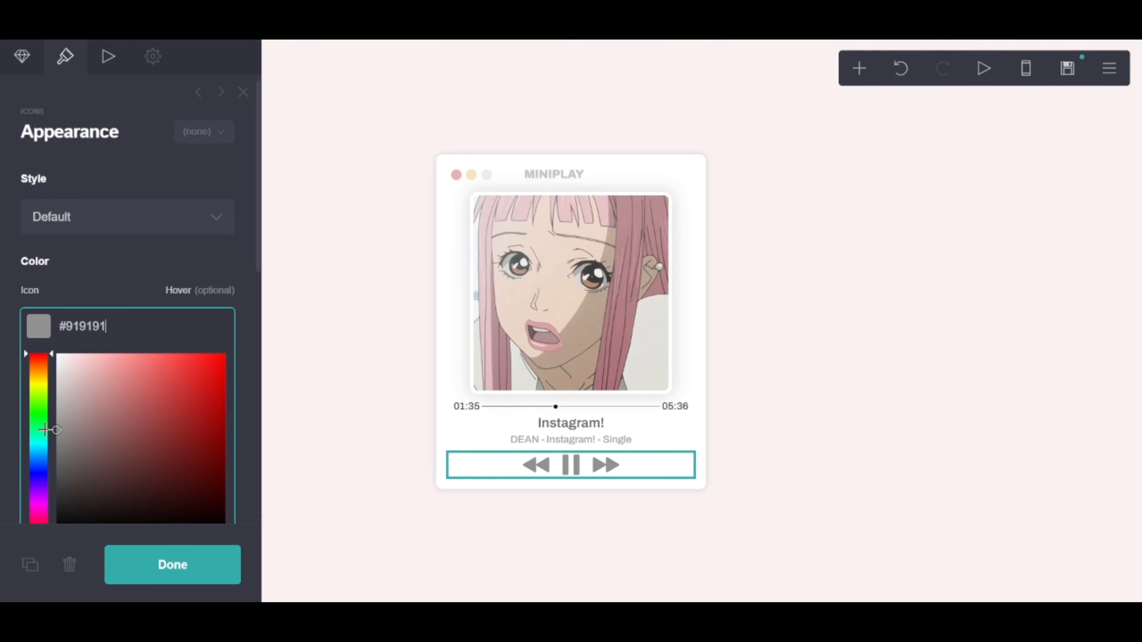
# Step: Give the icons a Shrink on-hover animation with the Lowest intensity and a 0.5s duration
pyautogui.click(99, 68)
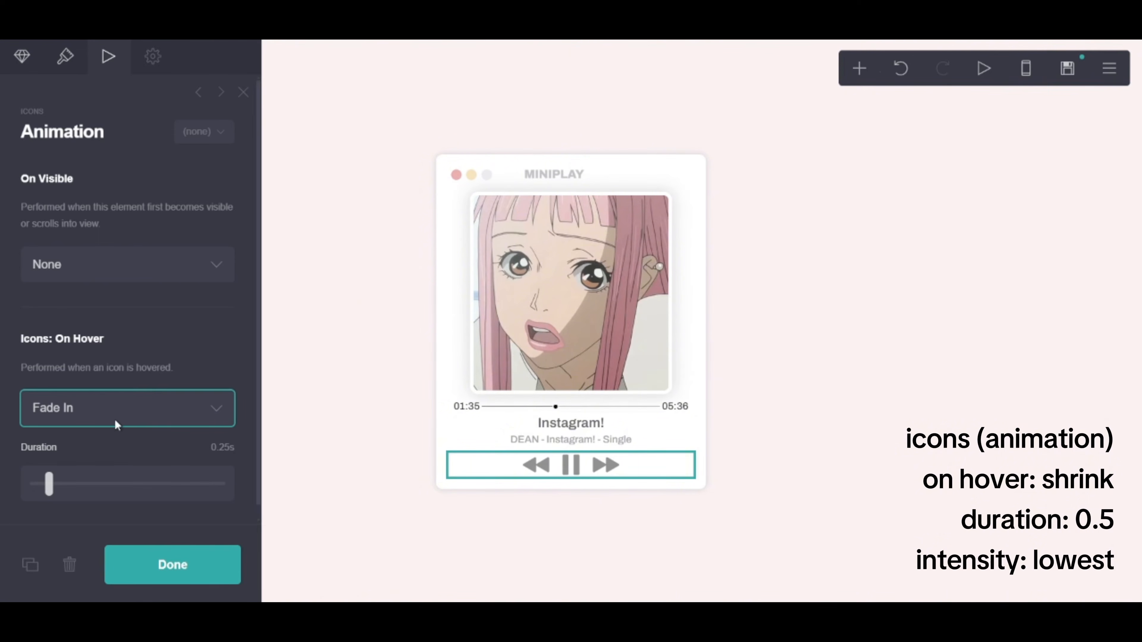
pyautogui.click(83, 476)
pyautogui.moveTo(181, 480); pyautogui.dragTo(155, 478)
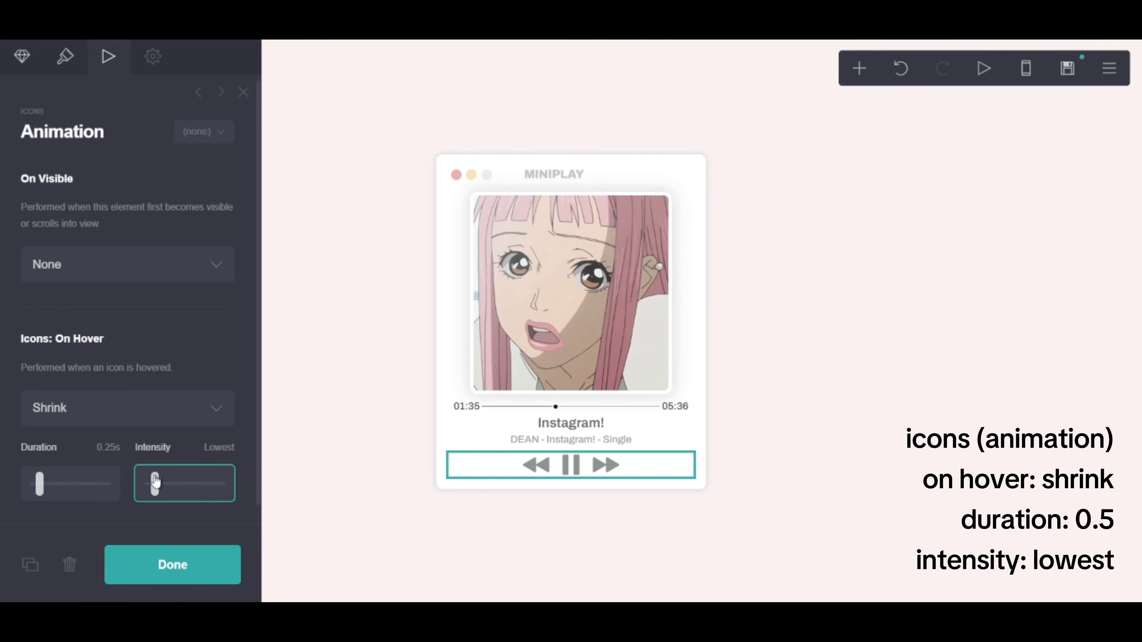
pyautogui.click(46, 487)
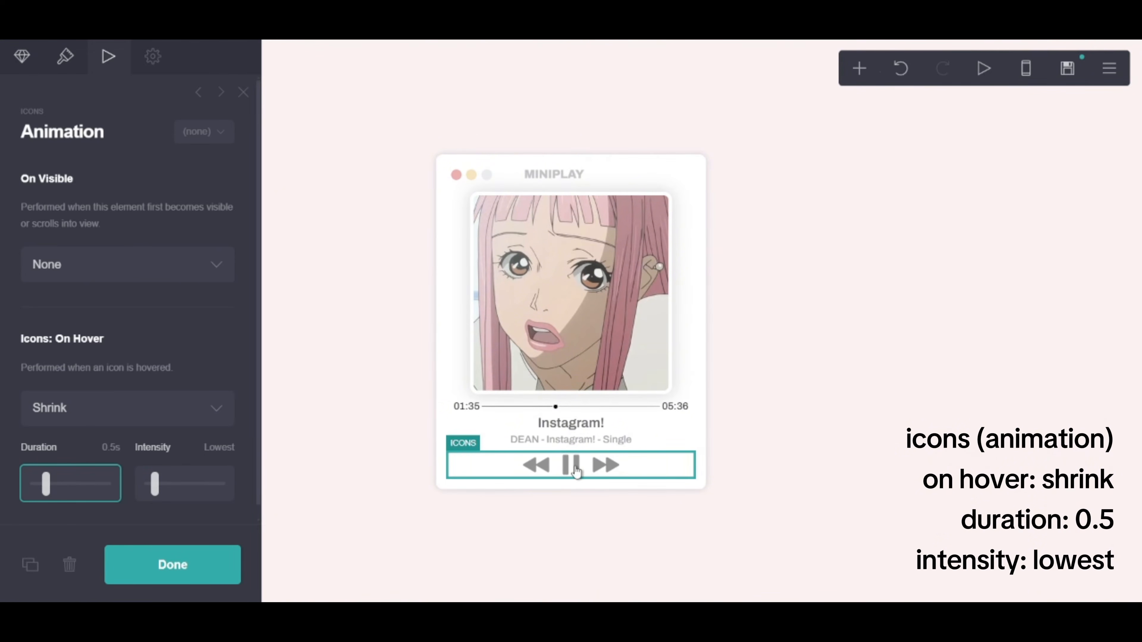
pyautogui.click(214, 571)
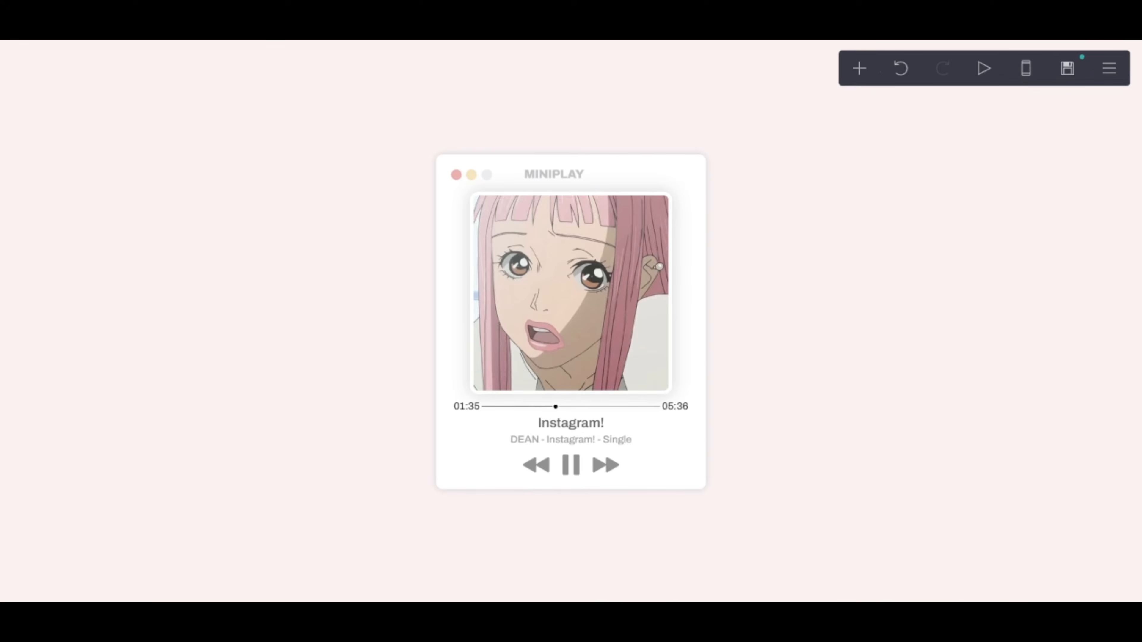
# Step: Duplicate the progress bar text and move the copy below the playback icons
pyautogui.click(515, 410)
pyautogui.click(30, 564)
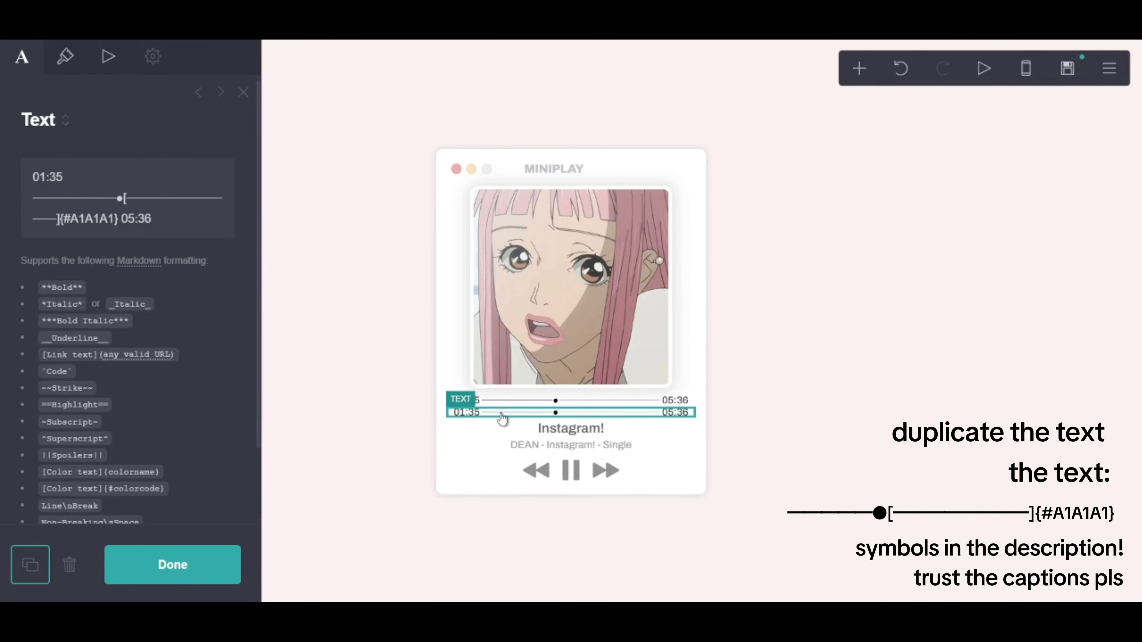
pyautogui.moveTo(503, 419); pyautogui.dragTo(522, 485)
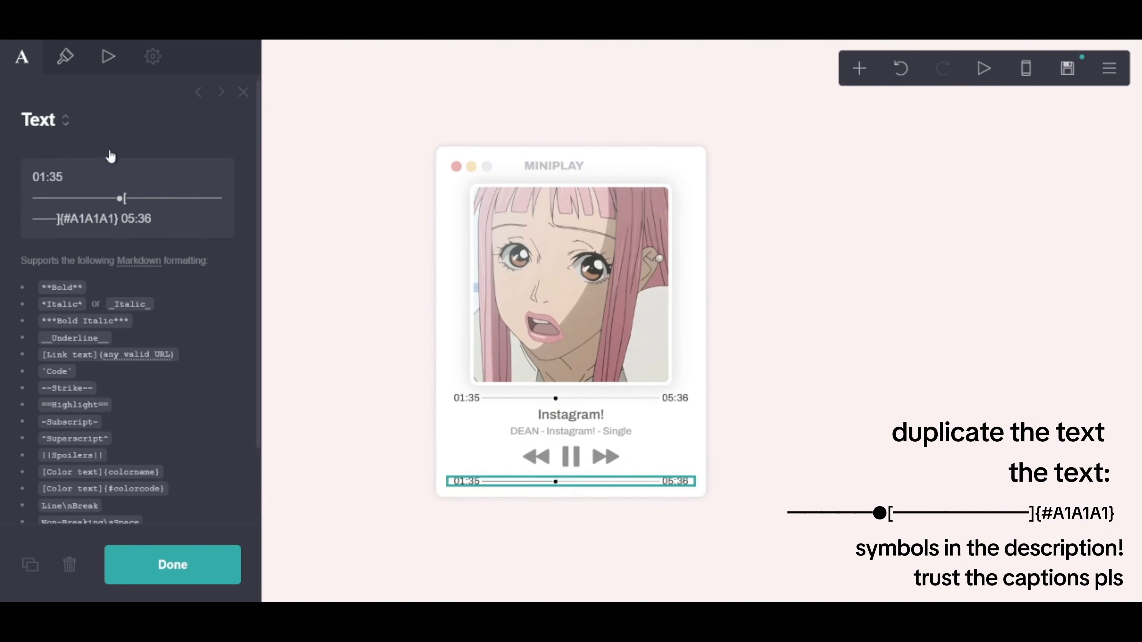
# Step: Remove the 01:35 and 05:36 times from the duplicated progress bar, keeping only the line, dot and {#A1A1A1} color markup
pyautogui.click(168, 226)
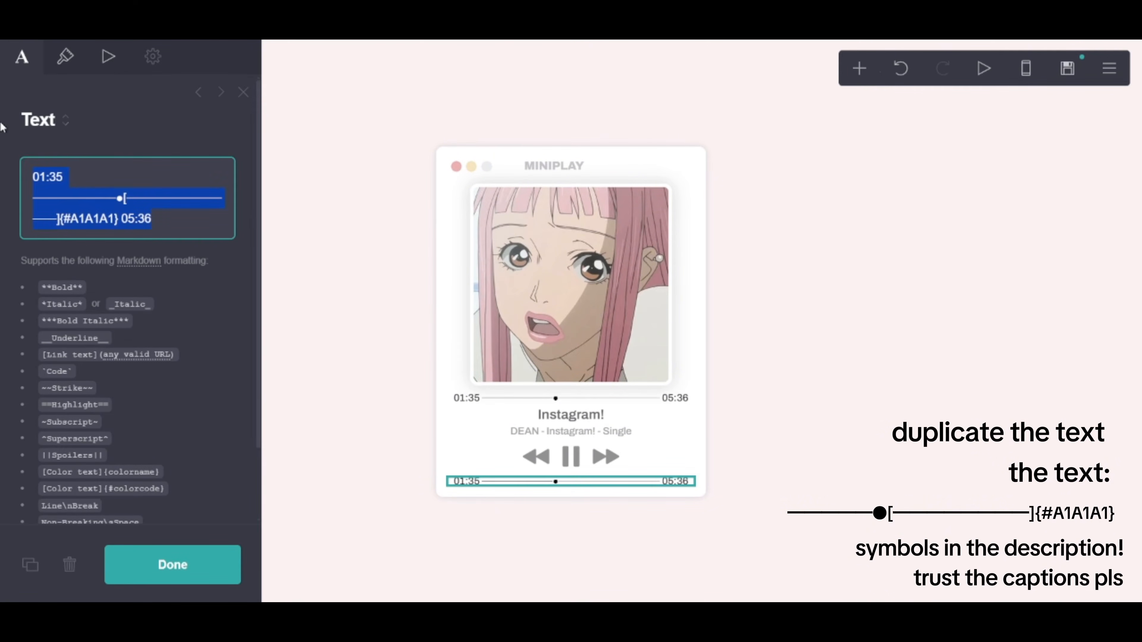
pyautogui.moveTo(167, 225); pyautogui.dragTo(123, 238)
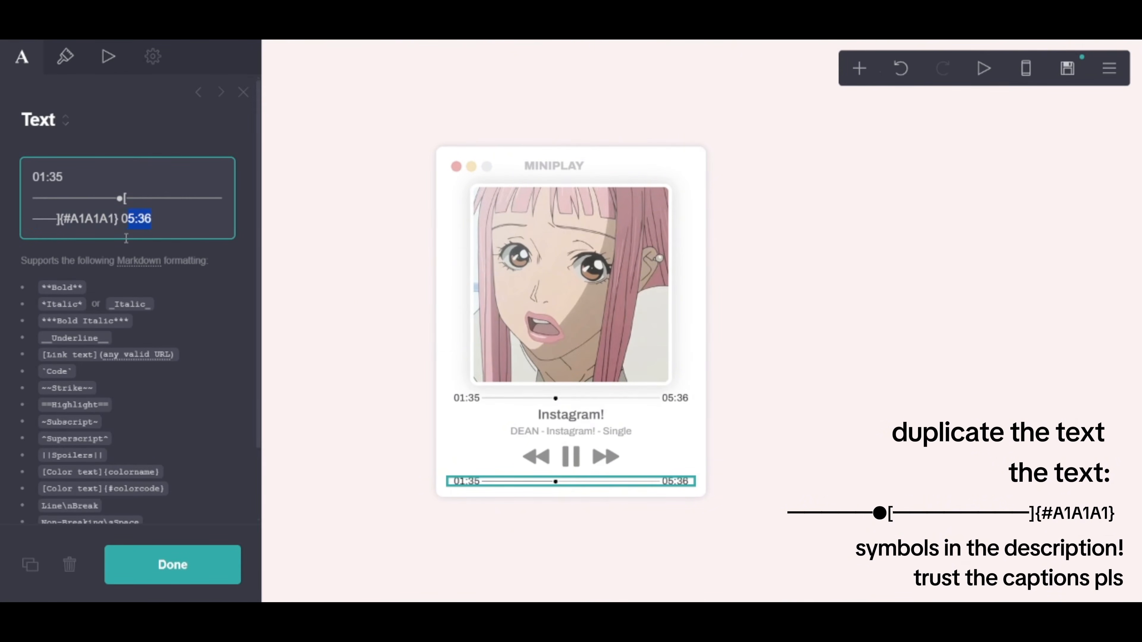
pyautogui.press('BackSpace')
pyautogui.click(84, 176)
pyautogui.press('BackSpace')
pyautogui.press('BackSpace')
pyautogui.press('BackSpace')
pyautogui.press('BackSpace')
pyautogui.press('BackSpace')
pyautogui.press('BackSpace')
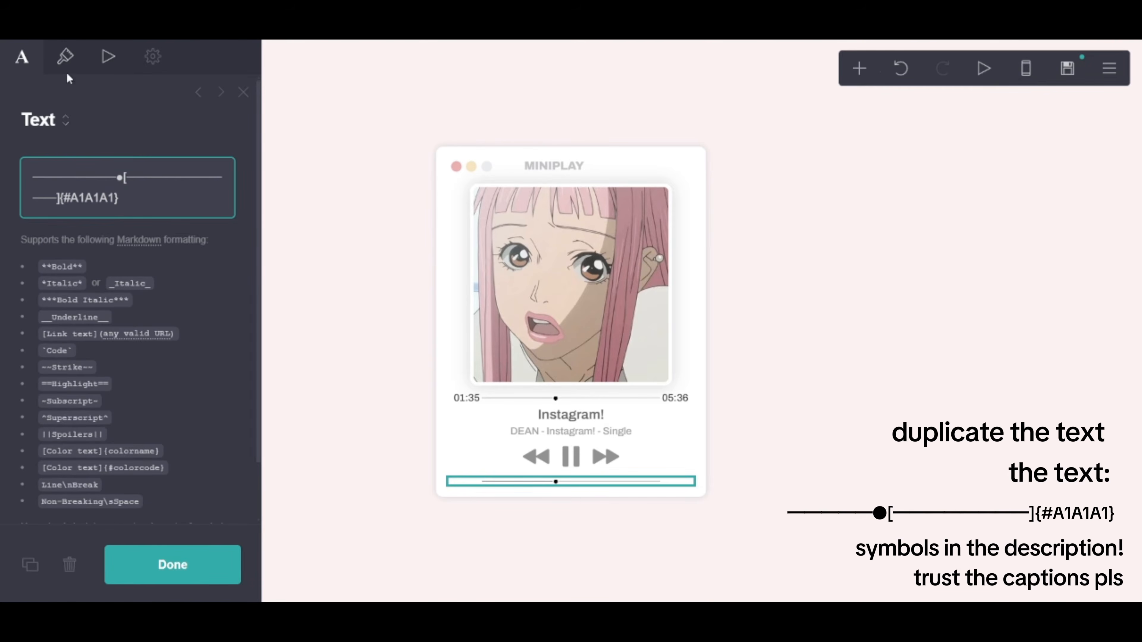
# Step: Set the duplicated bar's text size to 1 and its weight to Semi Bold
pyautogui.click(66, 57)
pyautogui.moveTo(42, 396); pyautogui.dragTo(49, 397)
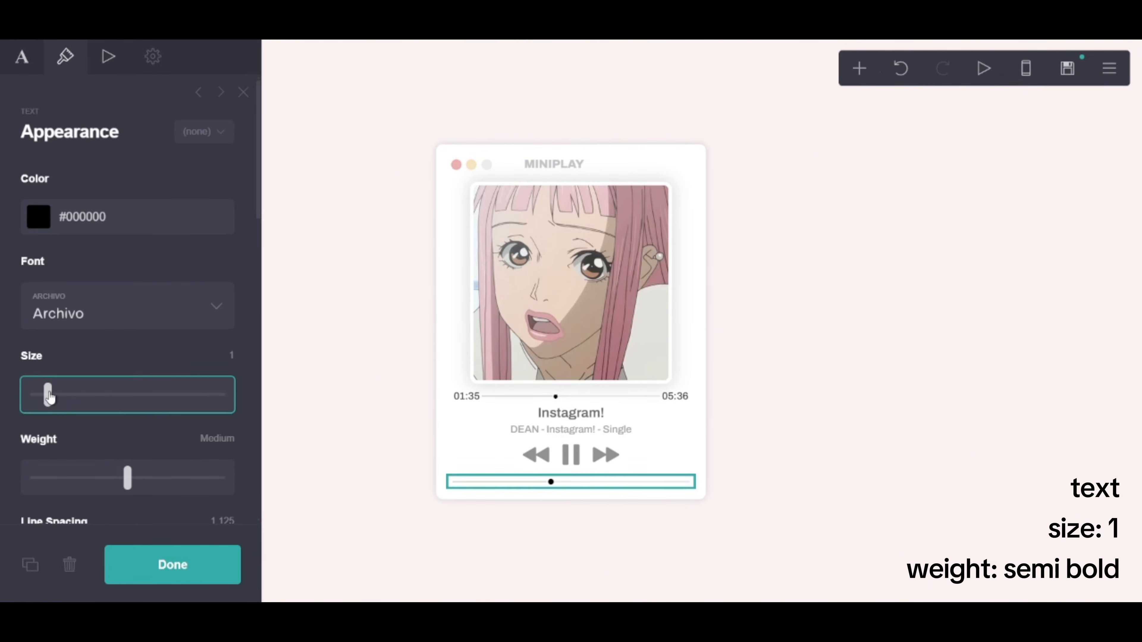
pyautogui.click(159, 471)
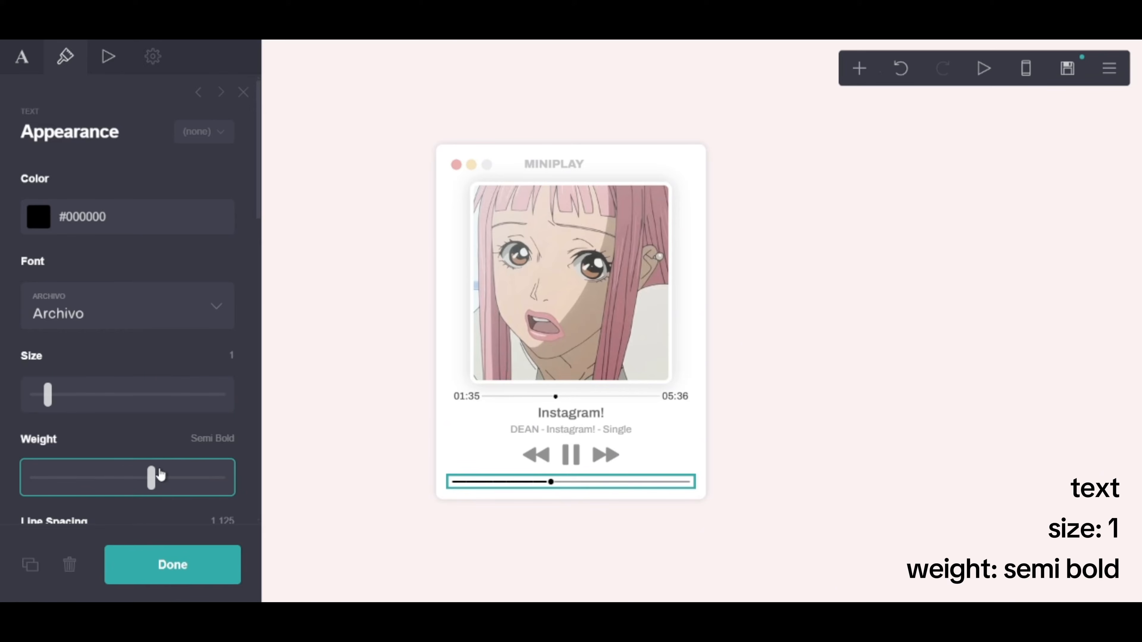
# Step: Shorten the duplicated bar by deleting some line characters on both sides of the dot
pyautogui.click(22, 56)
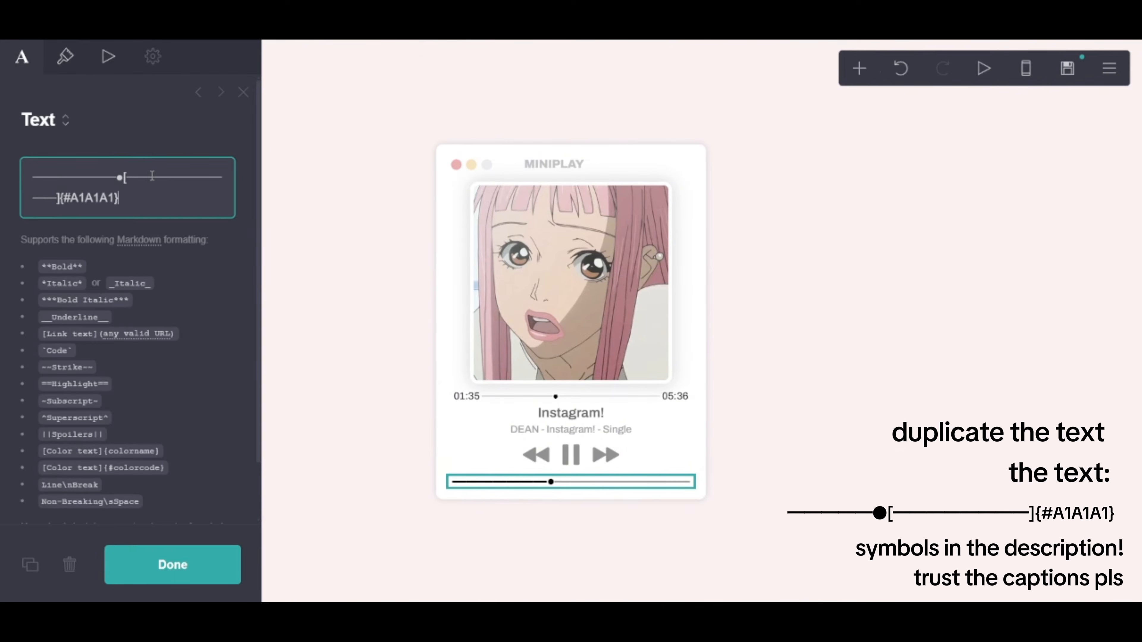
pyautogui.press('BackSpace')
pyautogui.press('BackSpace')
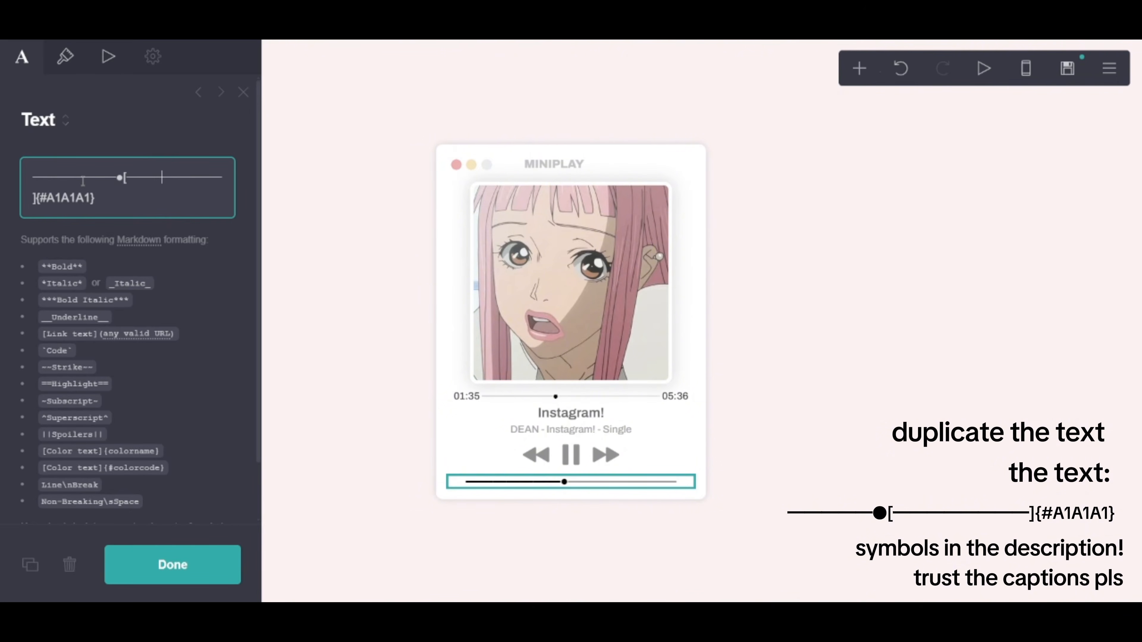
pyautogui.press('BackSpace')
pyautogui.press('BackSpace')
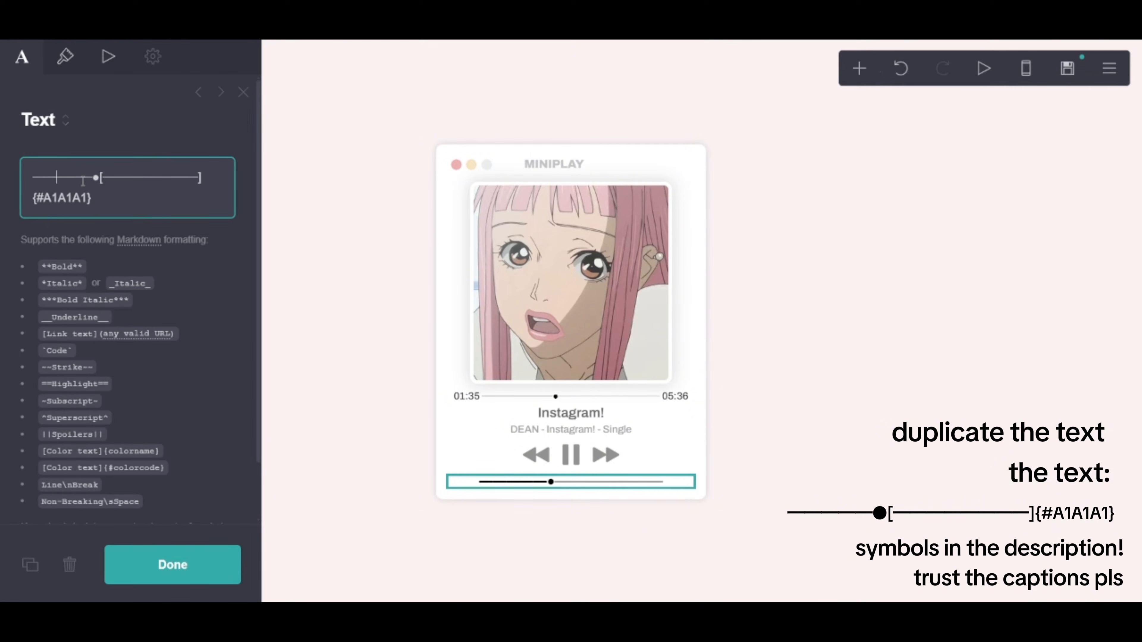
pyautogui.click(192, 560)
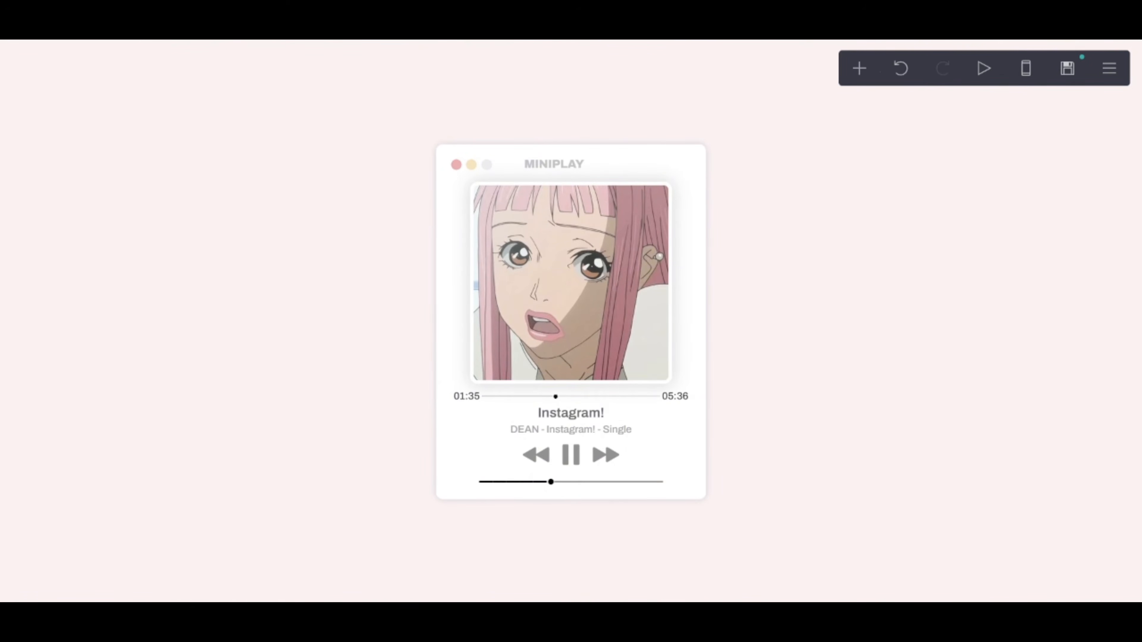
# Step: Add a control element of the Section Break type below the lower bar
pyautogui.click(857, 80)
pyautogui.click(760, 407)
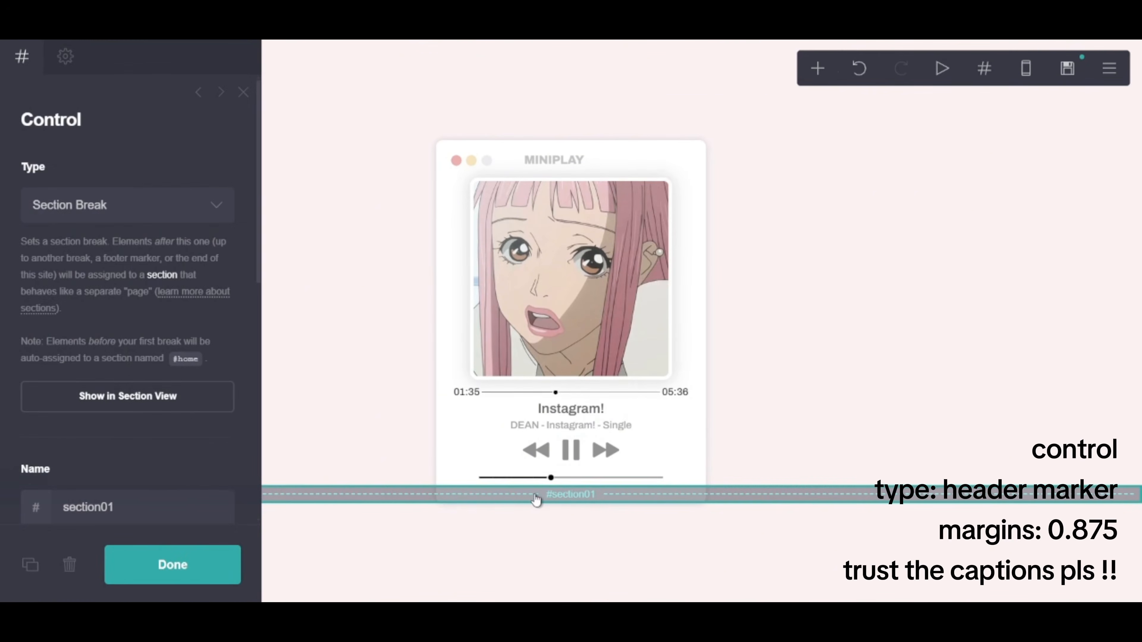
pyautogui.moveTo(536, 498); pyautogui.dragTo(559, 453)
# Step: Set the cover image's margins to 0.875
pyautogui.click(551, 342)
pyautogui.scroll(-6, 99, 400)
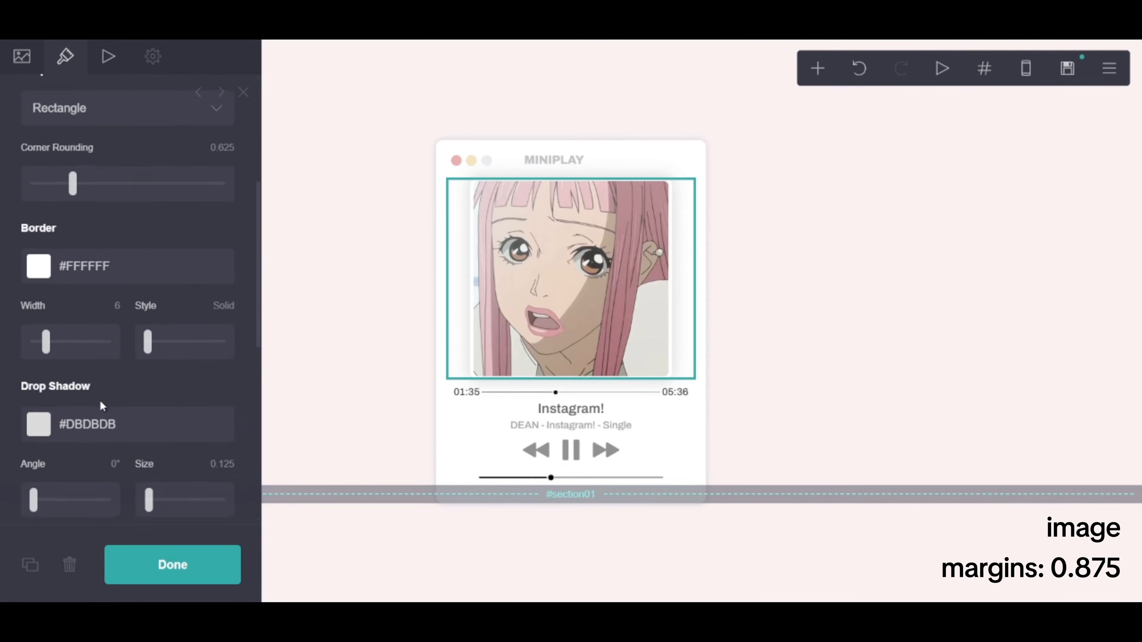
pyautogui.scroll(-5, 40, 453)
pyautogui.click(47, 422)
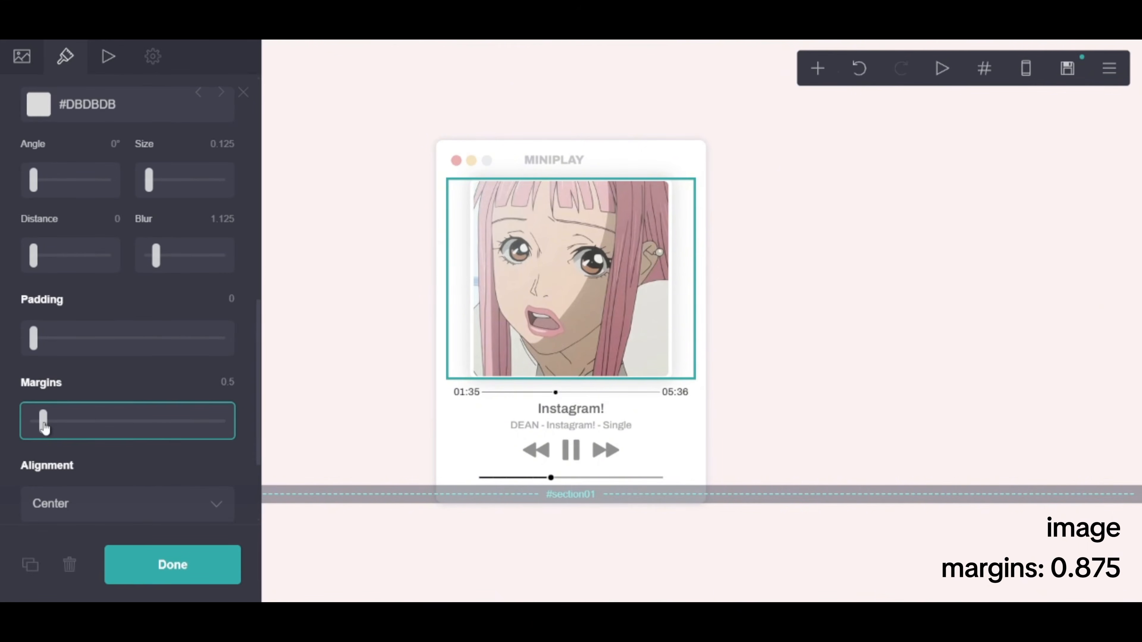
pyautogui.click(168, 564)
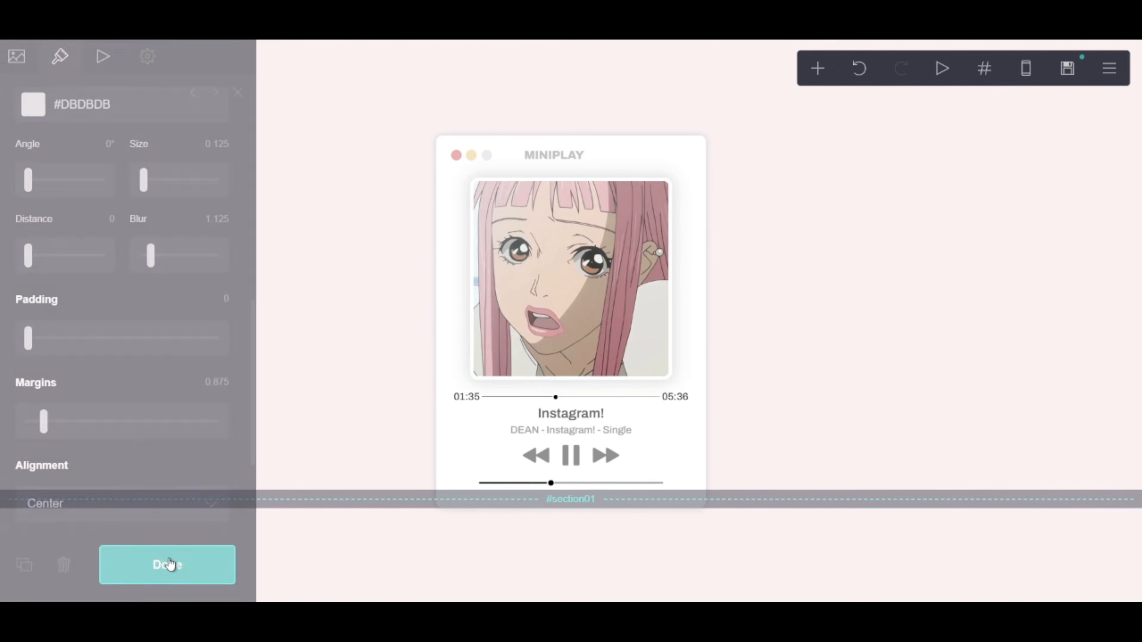
# Step: Move the section break from below the lower bar to between the MINIPLAY title and the cover image
pyautogui.click(578, 503)
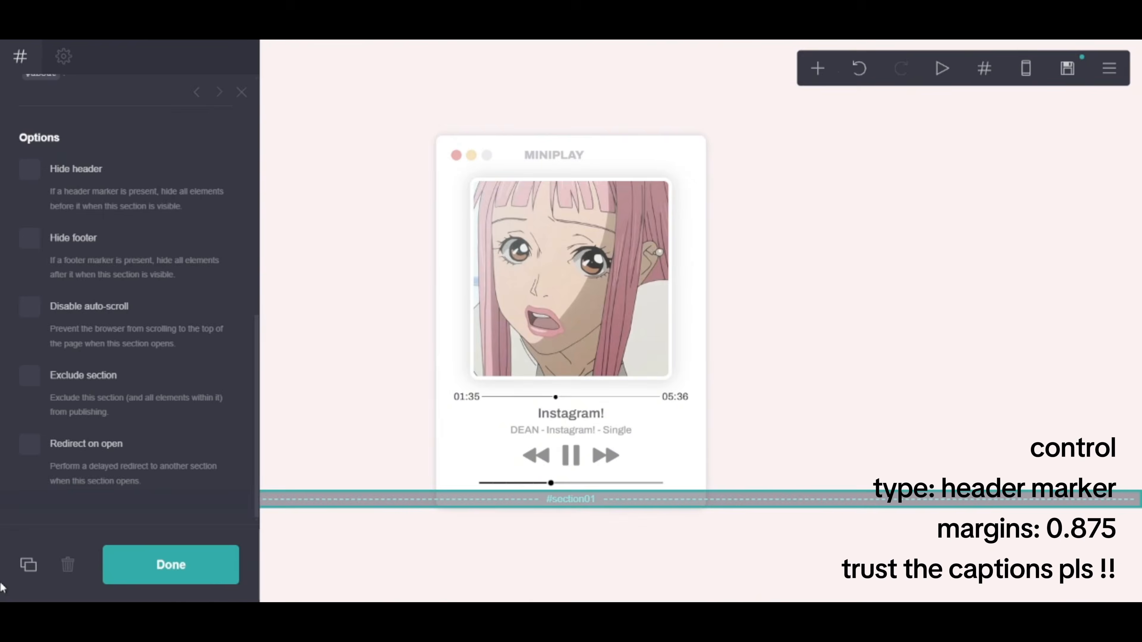
pyautogui.scroll(8, 94, 473)
pyautogui.moveTo(624, 501); pyautogui.dragTo(629, 206)
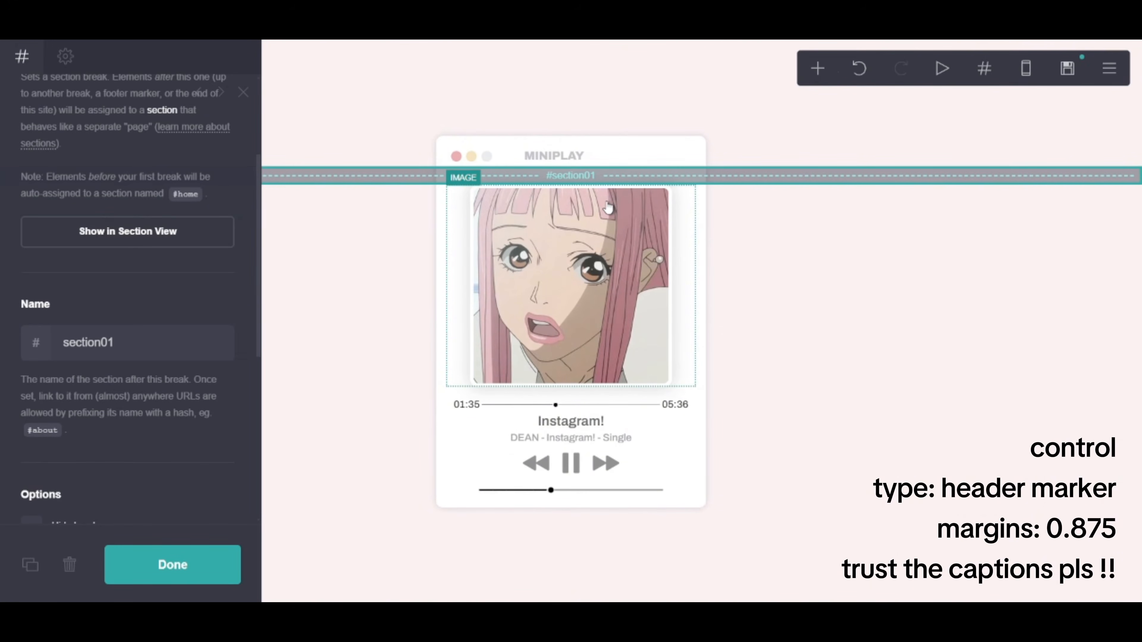
# Step: Change the control above the cover image to a Header Marker and set its margin to 0.875
pyautogui.click(608, 207)
pyautogui.scroll(-10, 142, 389)
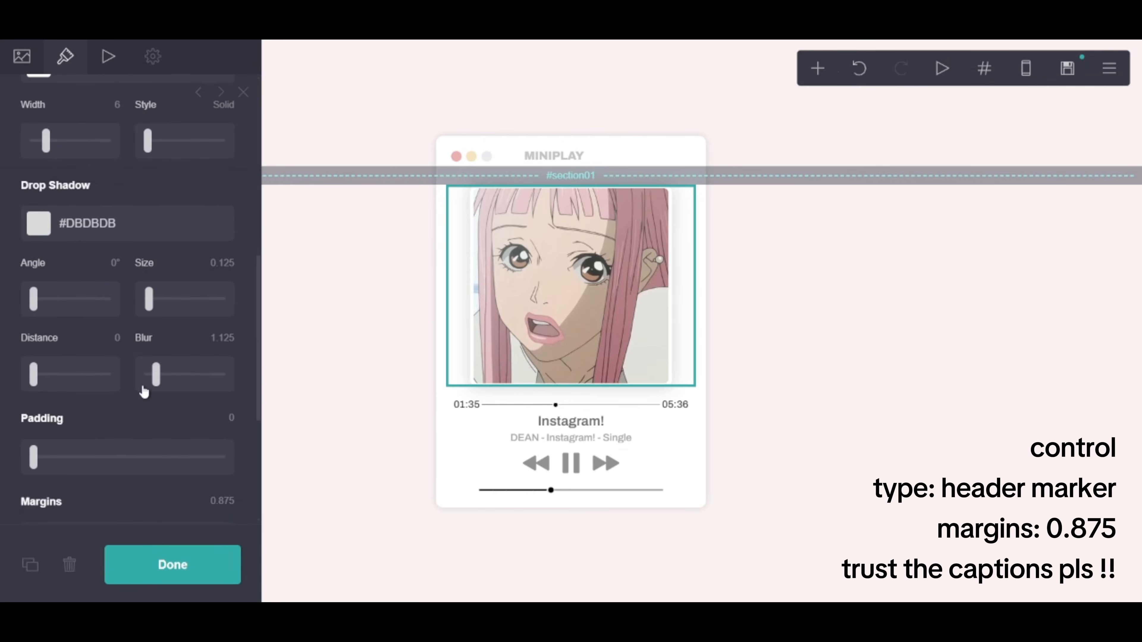
pyautogui.scroll(-3, 232, 377)
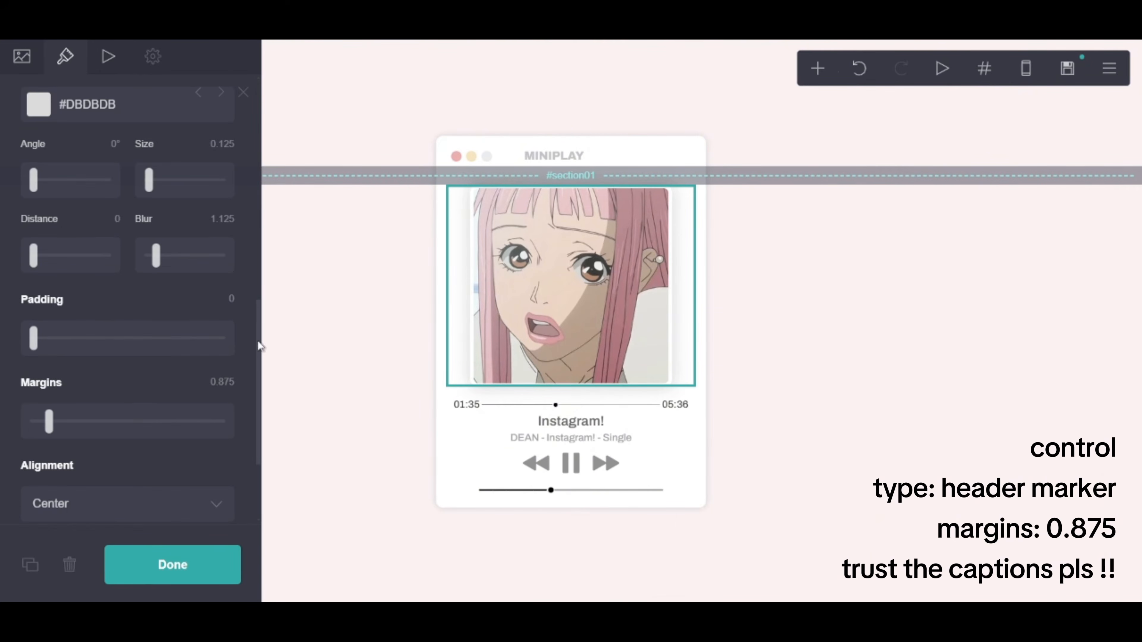
pyautogui.click(489, 180)
pyautogui.click(158, 201)
pyautogui.click(75, 248)
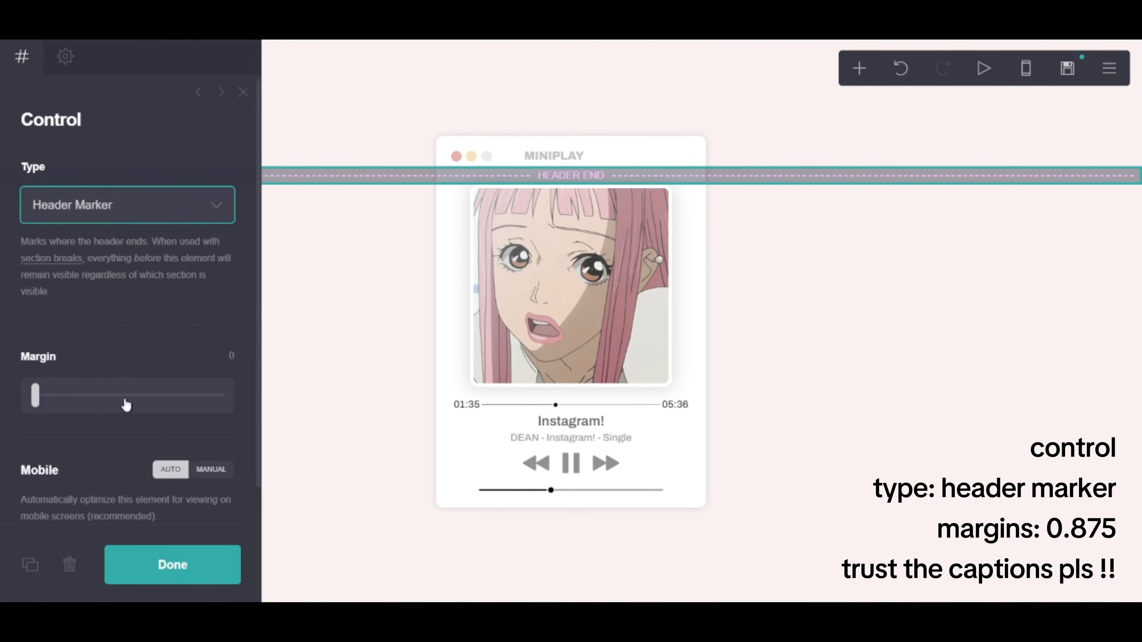
pyautogui.click(231, 356)
pyautogui.write('0.875')
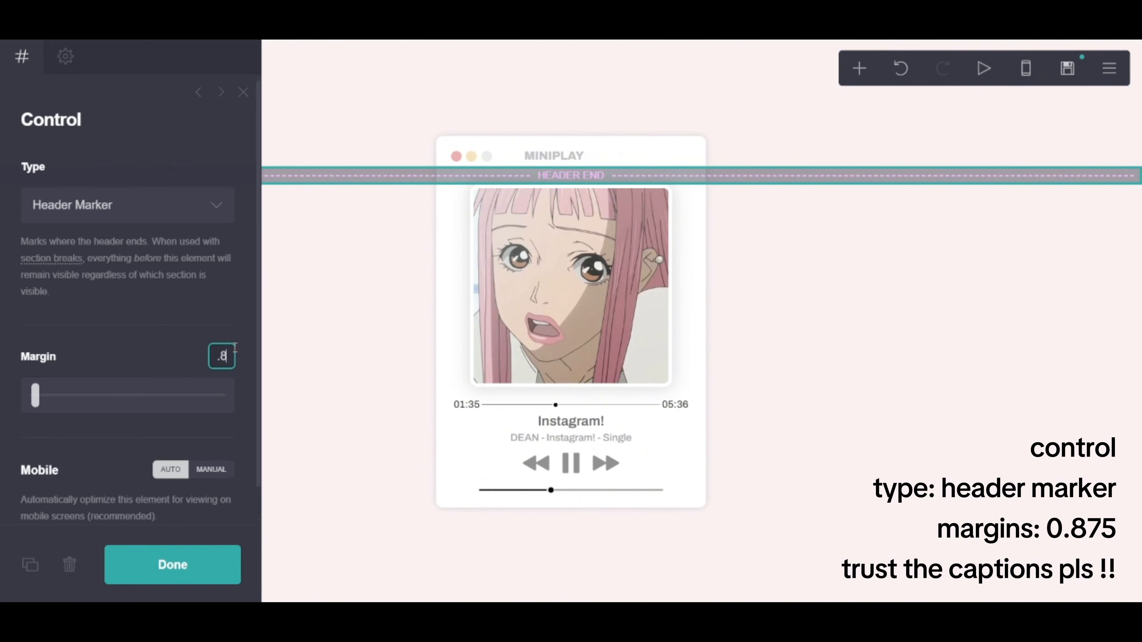
pyautogui.press('Return')
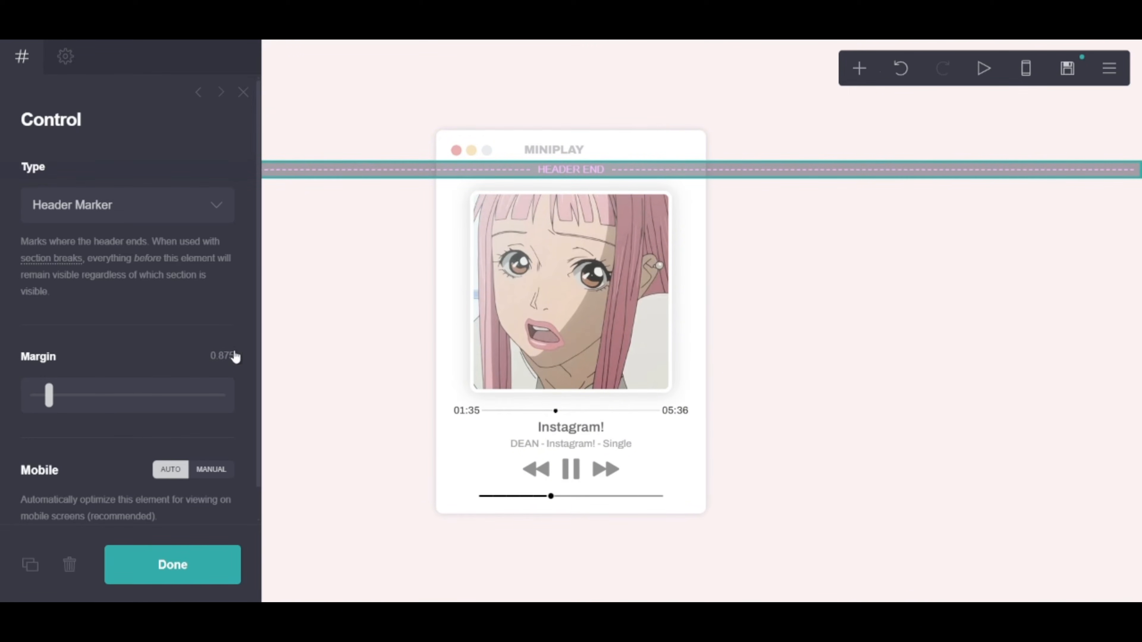
# Step: Duplicate the header marker and place the copy directly below the lower bar
pyautogui.click(30, 565)
pyautogui.moveTo(540, 183)
pyautogui.mouseDown()
pyautogui.moveTo(574, 243)
pyautogui.moveTo(633, 470)
pyautogui.moveTo(434, 443)
pyautogui.mouseUp()
pyautogui.click(102, 207)
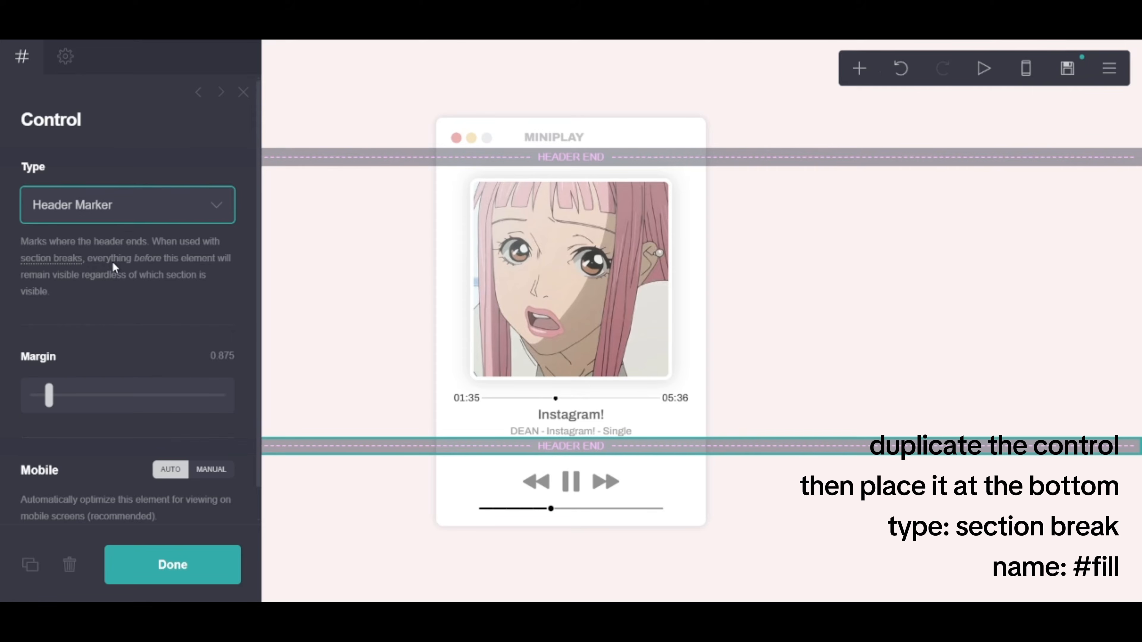
pyautogui.moveTo(558, 448)
pyautogui.mouseDown()
pyautogui.moveTo(585, 503)
pyautogui.moveTo(604, 513)
pyautogui.mouseUp()
# Step: Change the duplicated control's type to Section Break and name it fill
pyautogui.click(87, 203)
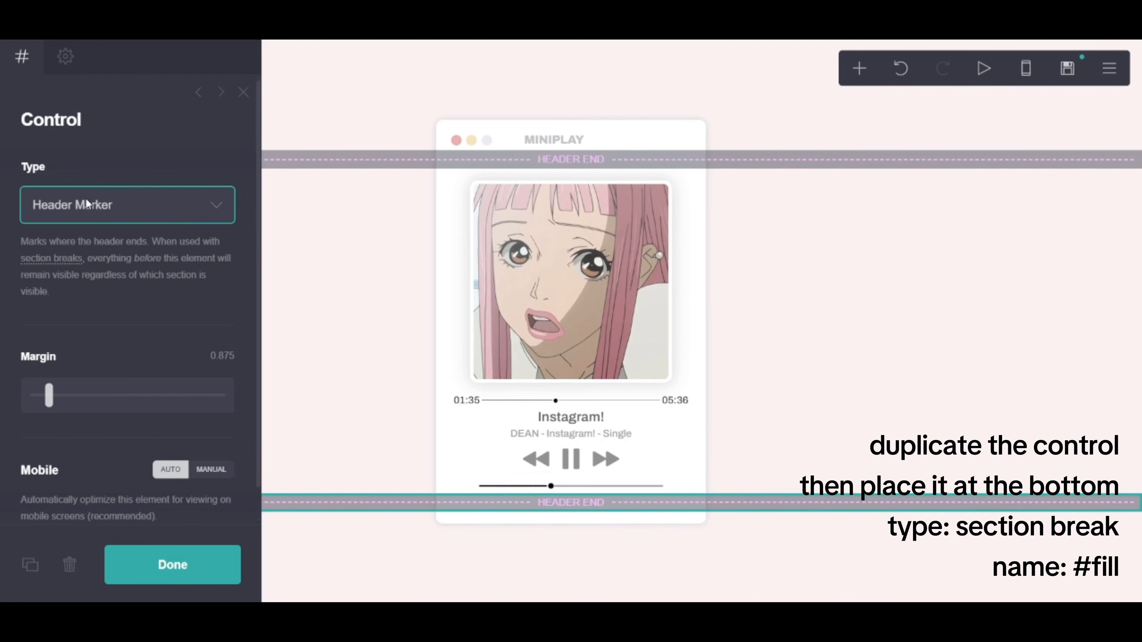
pyautogui.click(92, 236)
pyautogui.moveTo(121, 507); pyautogui.dragTo(2, 497)
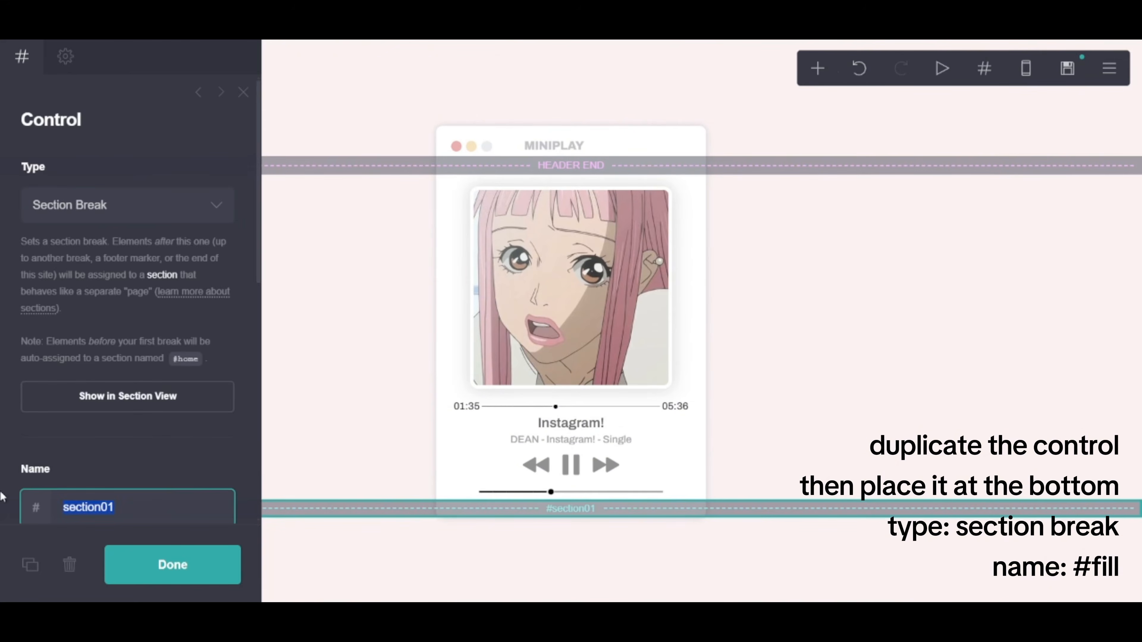
pyautogui.write('fill')
# Step: Duplicate the #fill section break and rename the copy ii
pyautogui.click(30, 565)
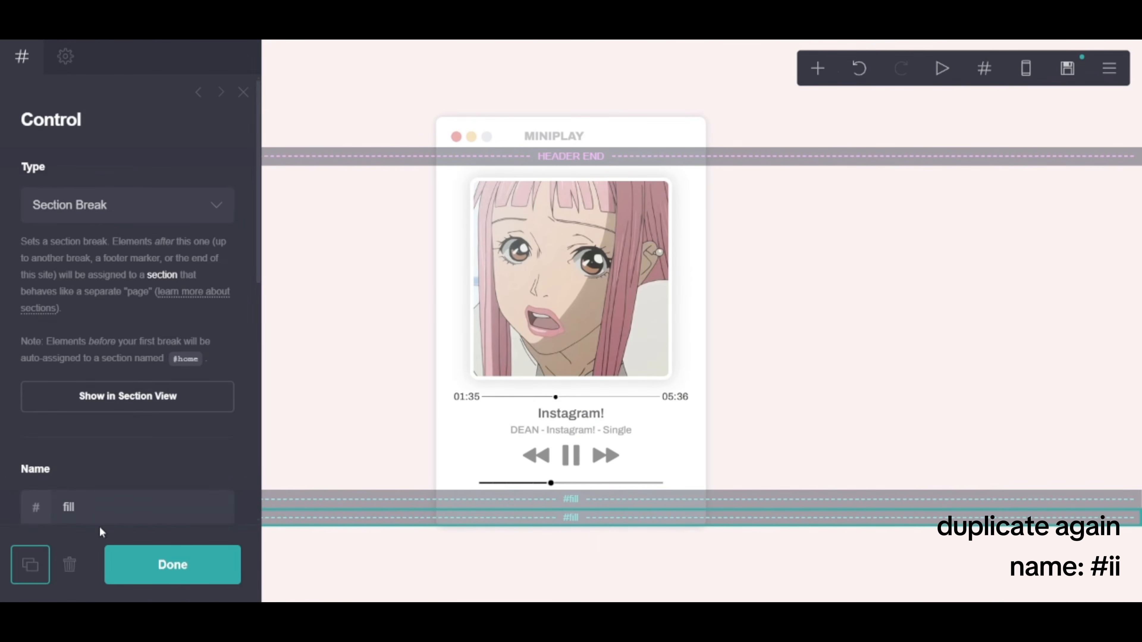
pyautogui.write('ii')
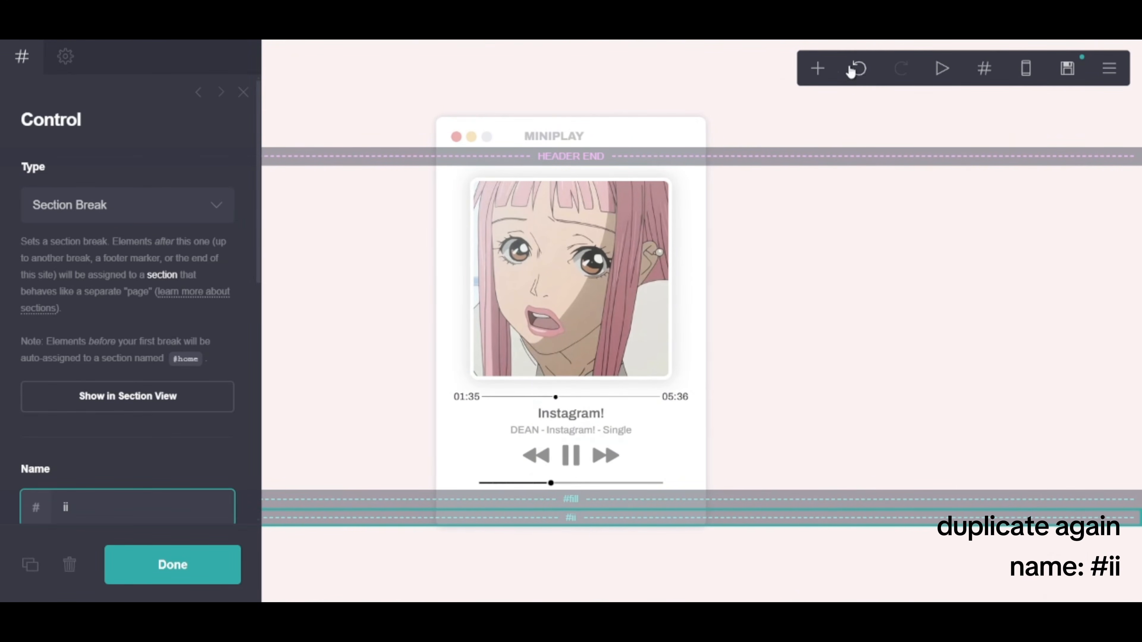
pyautogui.click(818, 72)
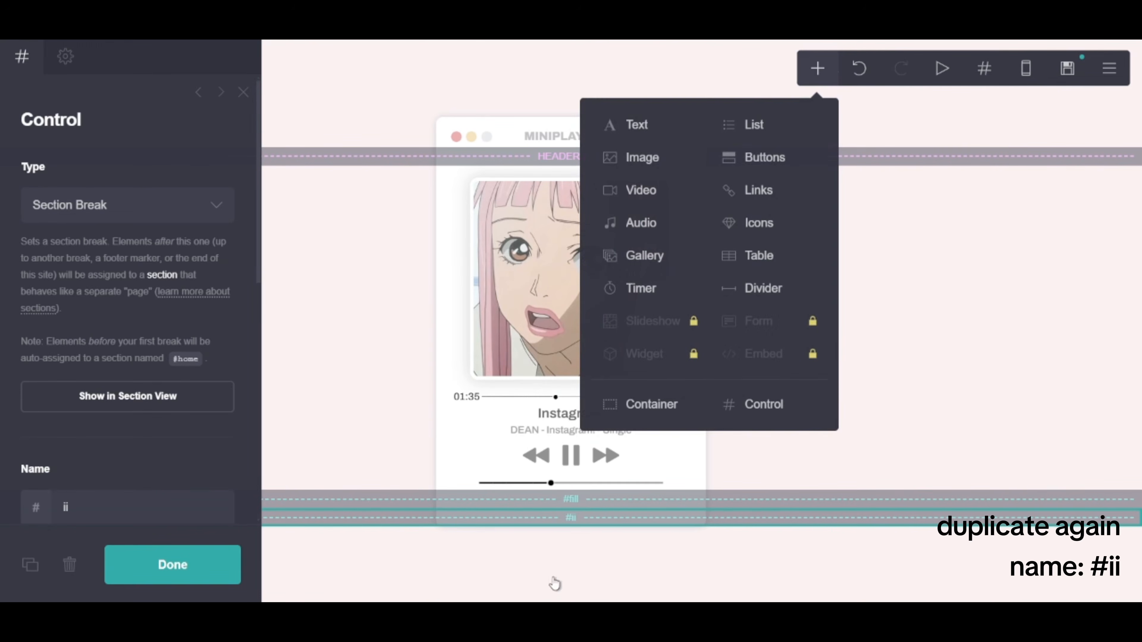
pyautogui.click(113, 435)
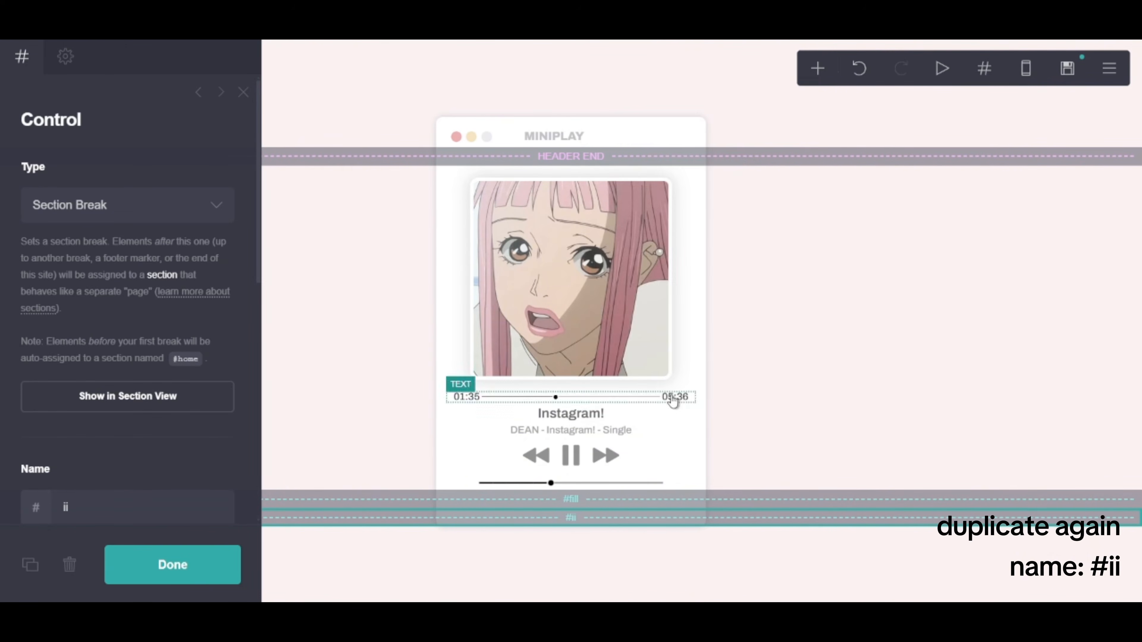
# Step: Add a container below the #ii section break and set its type to Columns
pyautogui.click(818, 70)
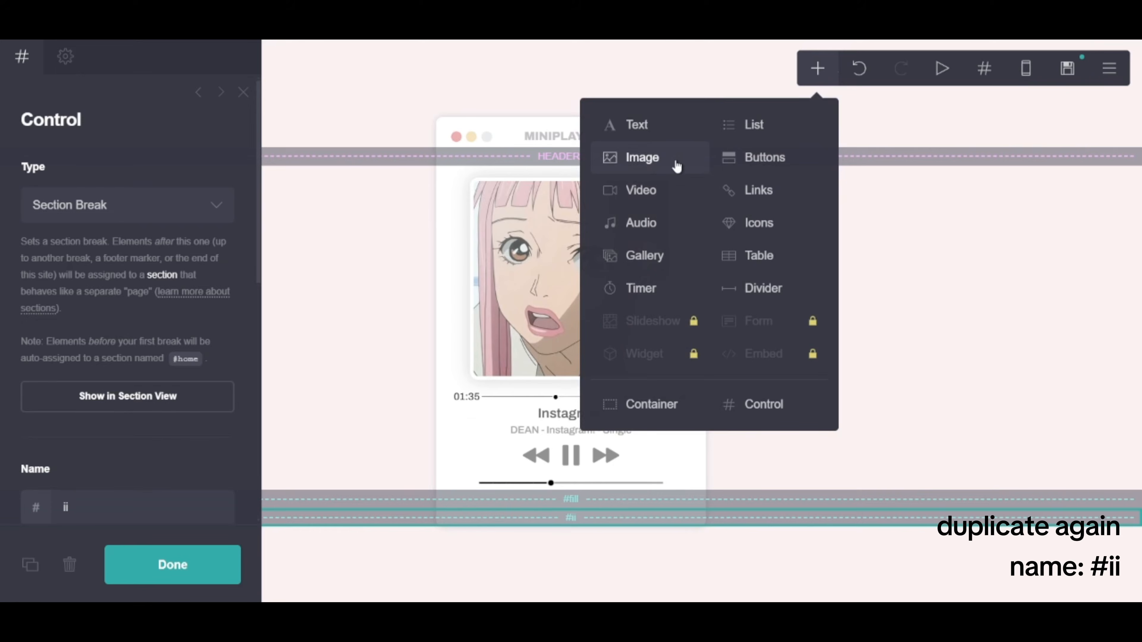
pyautogui.click(634, 404)
pyautogui.scroll(-7, 87, 327)
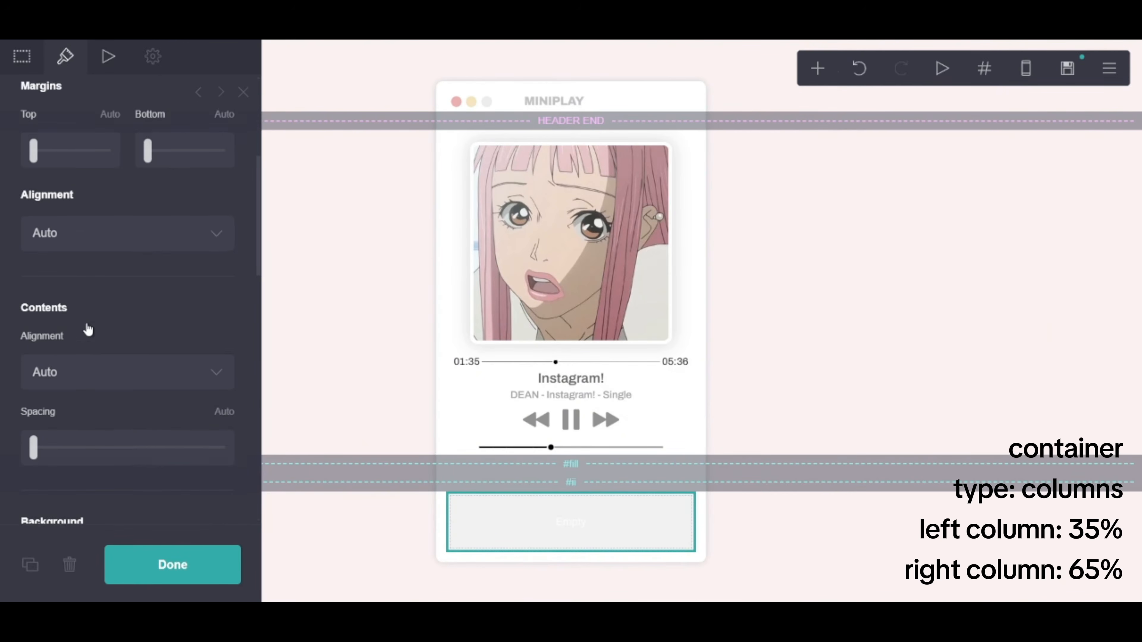
pyautogui.click(22, 57)
pyautogui.click(61, 223)
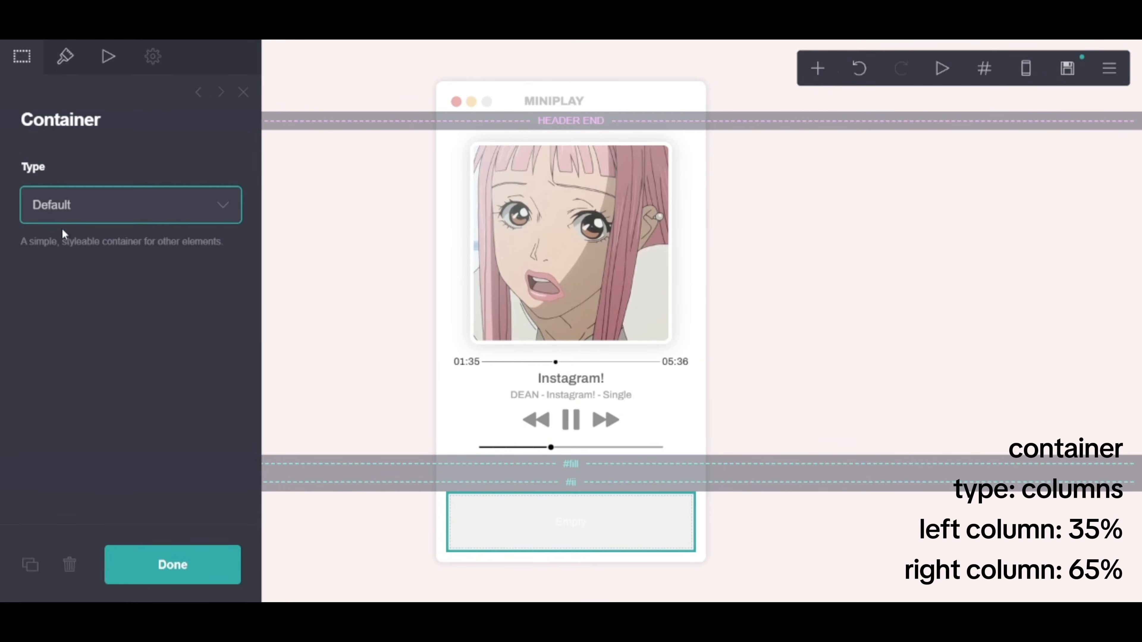
pyautogui.click(62, 244)
# Step: Set the container's left column width to 35%
pyautogui.click(67, 400)
pyautogui.moveTo(68, 400); pyautogui.dragTo(3, 391)
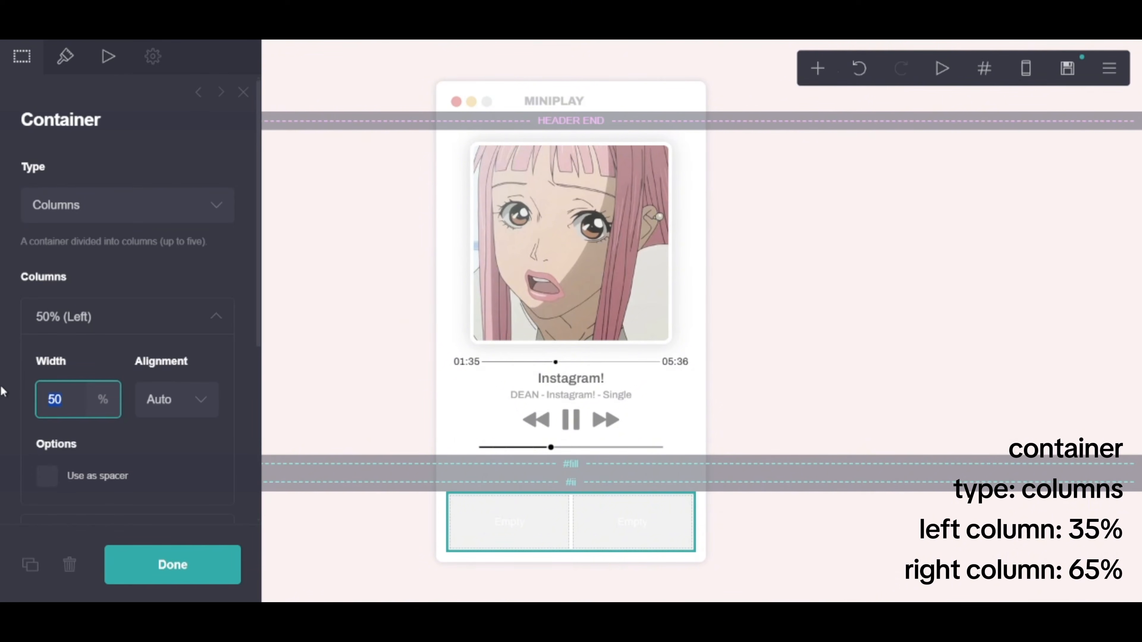
pyautogui.write('35')
pyautogui.press('Return')
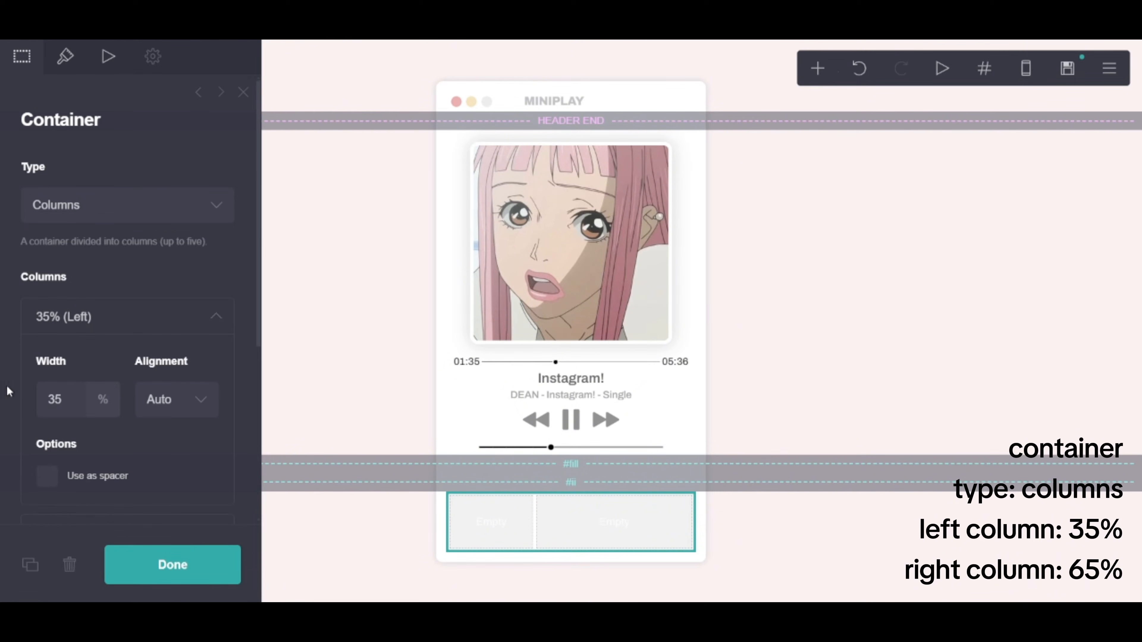
# Step: Add an image element in the container's left column and remove its border color
pyautogui.click(817, 68)
pyautogui.click(665, 160)
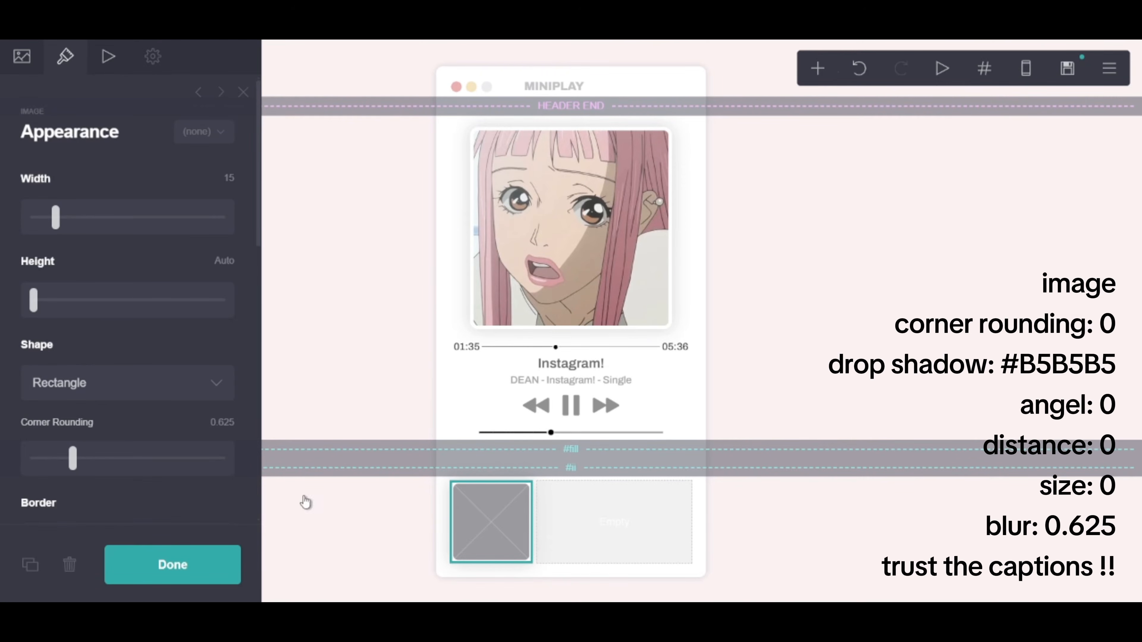
pyautogui.scroll(-6, 159, 418)
pyautogui.click(108, 239)
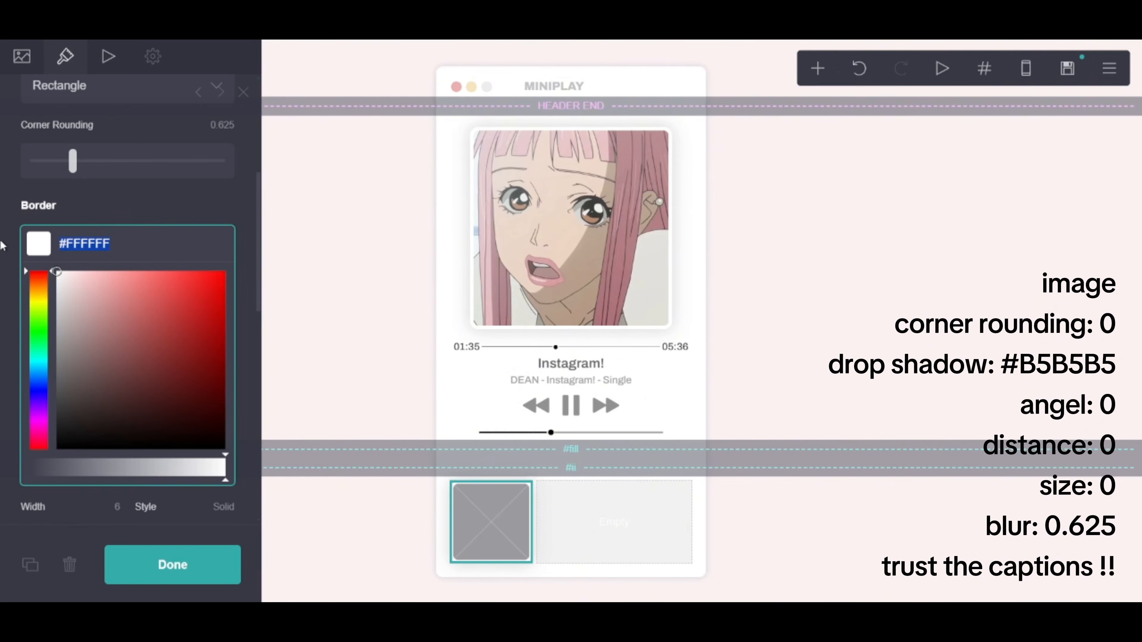
pyautogui.press('BackSpace')
pyautogui.click(148, 233)
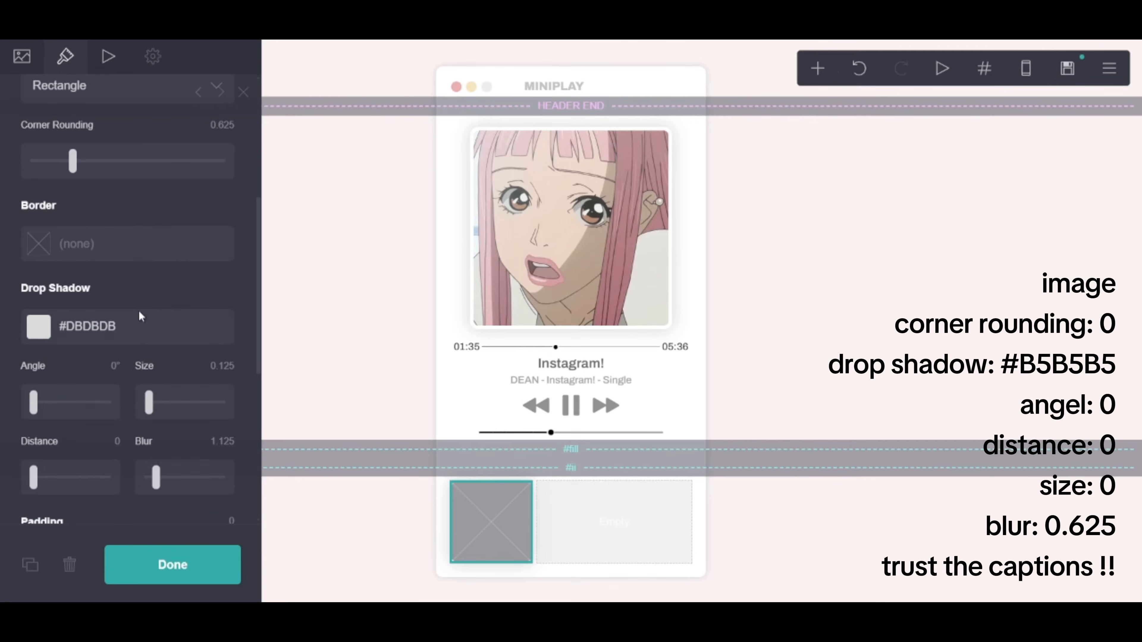
# Step: Set the small image's drop shadow size to 0 and reduce its blur to 0.625
pyautogui.moveTo(154, 410); pyautogui.dragTo(148, 409)
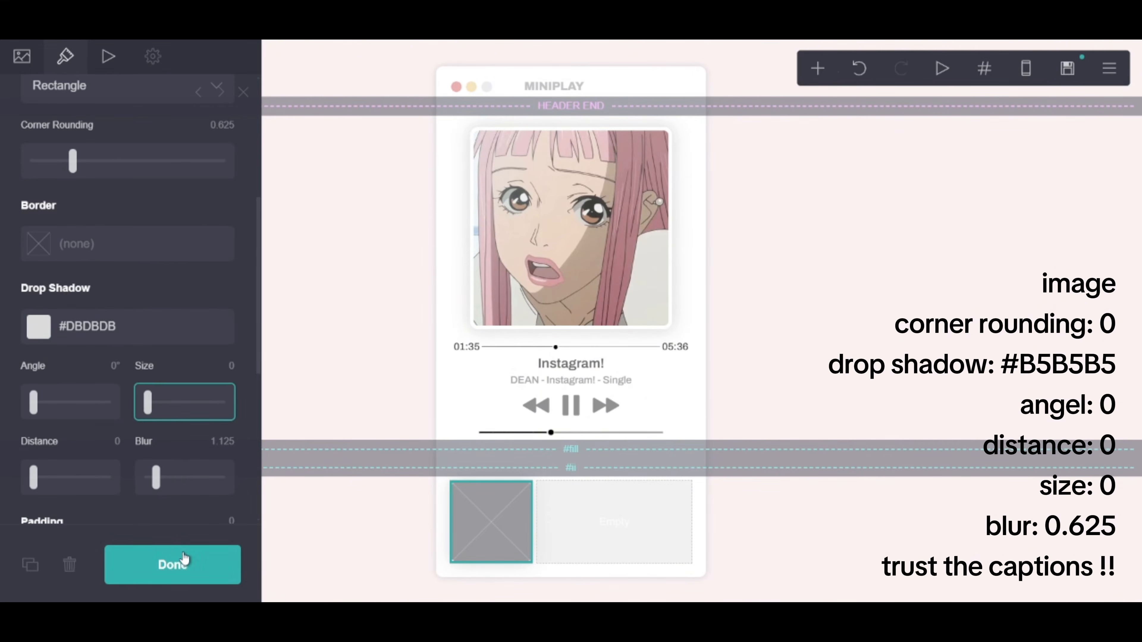
pyautogui.click(154, 480)
pyautogui.moveTo(154, 479); pyautogui.dragTo(149, 478)
pyautogui.click(180, 562)
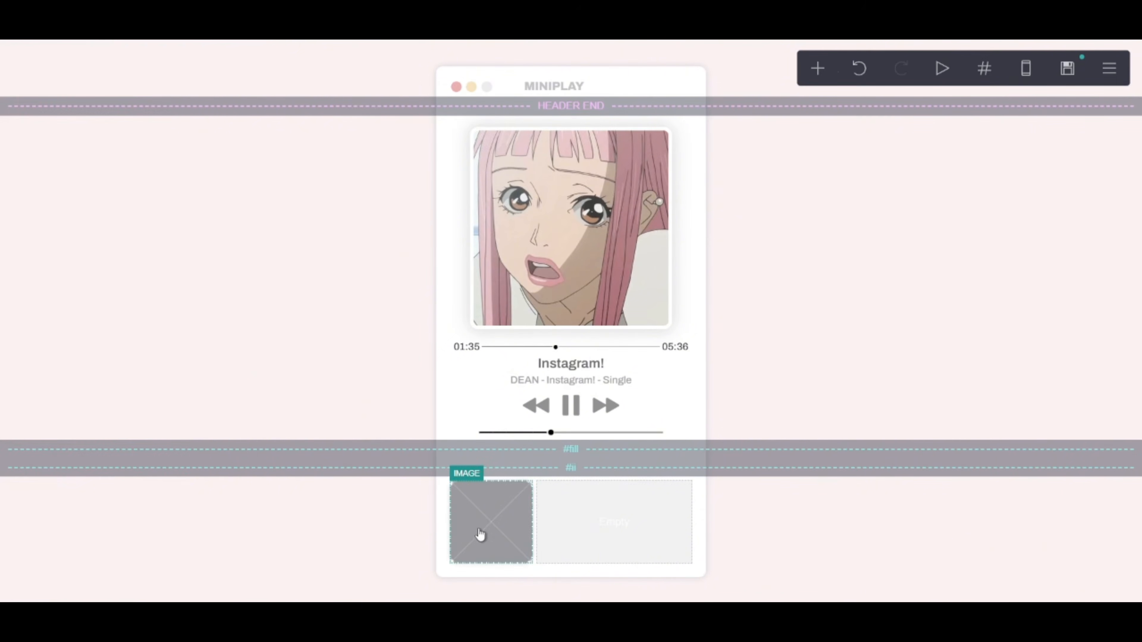
# Step: Turn off the corner rounding of the small image in the left column
pyautogui.click(480, 535)
pyautogui.scroll(6, 108, 229)
pyautogui.moveTo(69, 459); pyautogui.dragTo(3, 348)
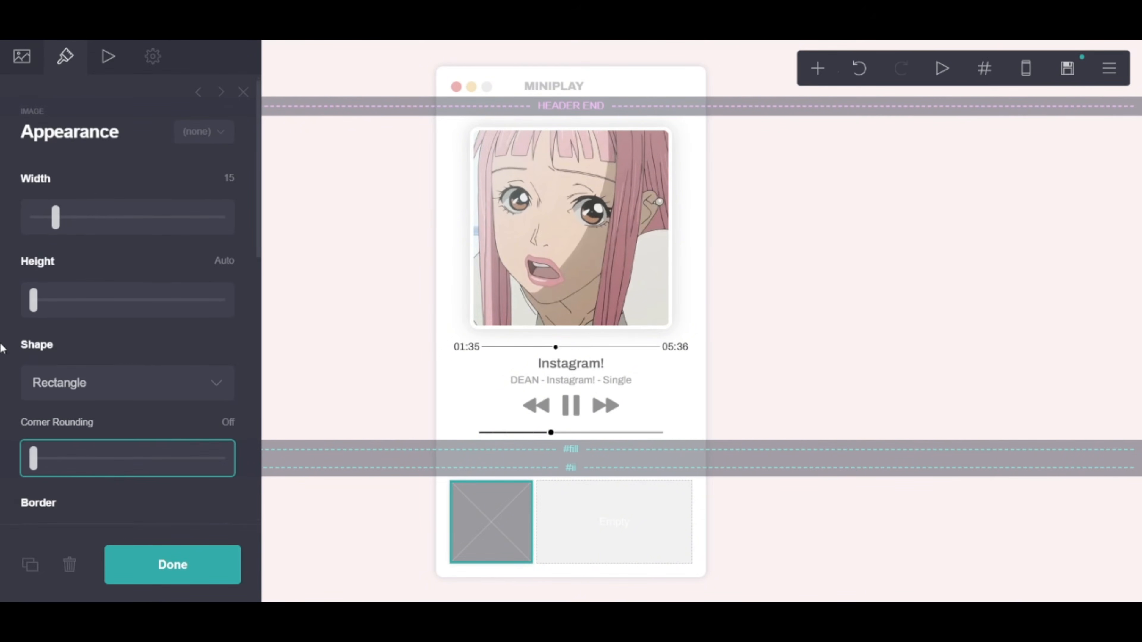
# Step: Upload the same picture as the cover into the left column's image element and accept it
pyautogui.click(22, 57)
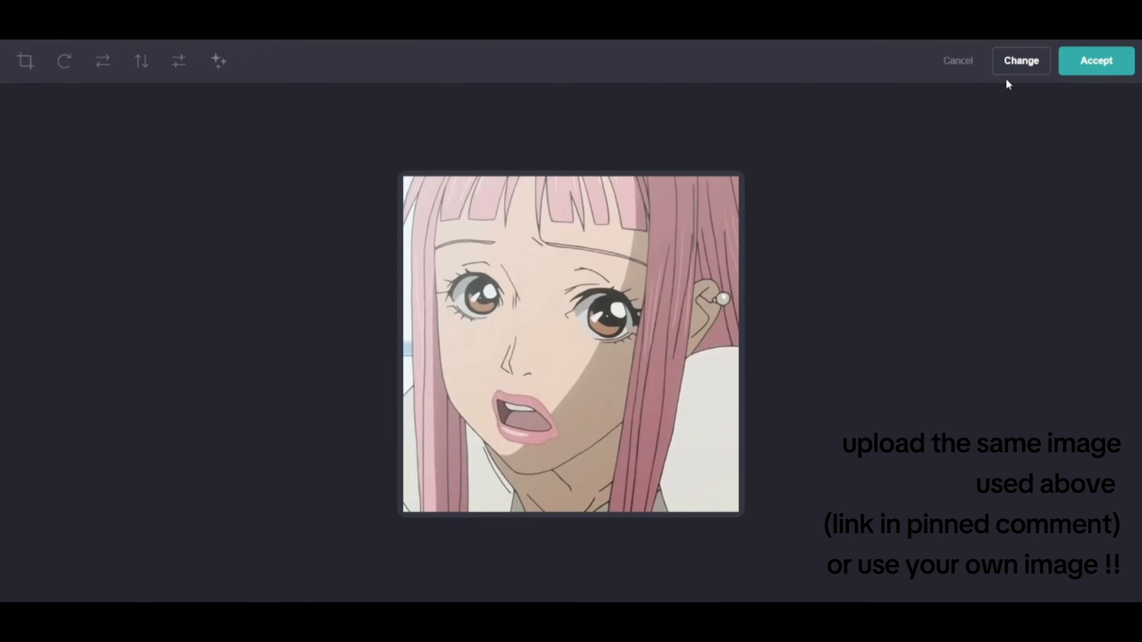
pyautogui.click(1098, 75)
pyautogui.click(217, 562)
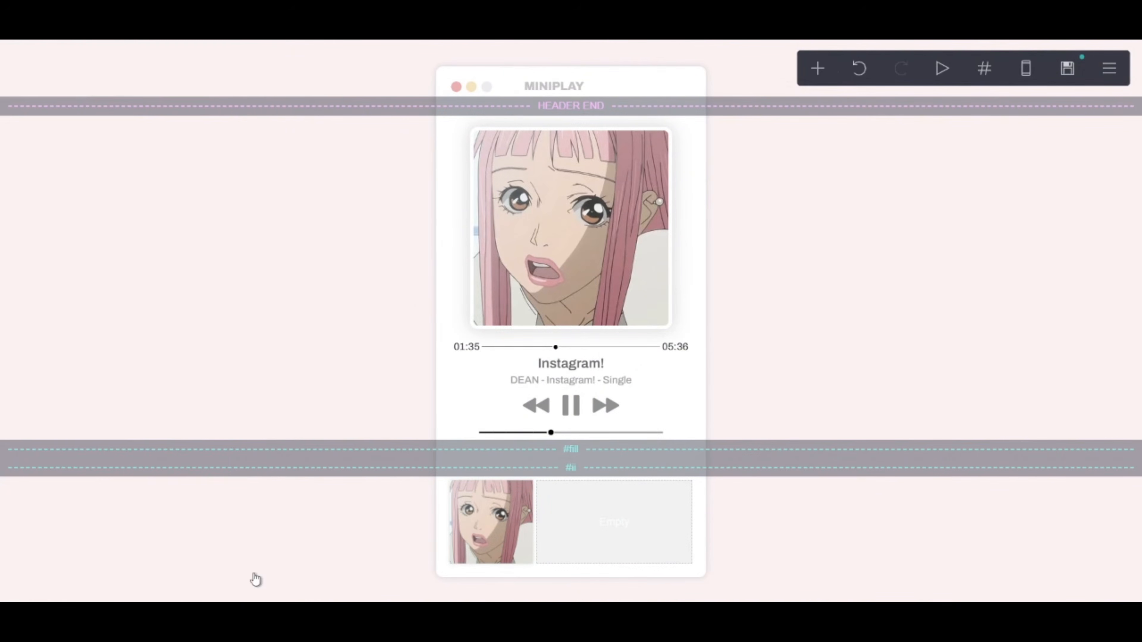
# Step: Set the two-column container's gutters to 0.625
pyautogui.click(586, 535)
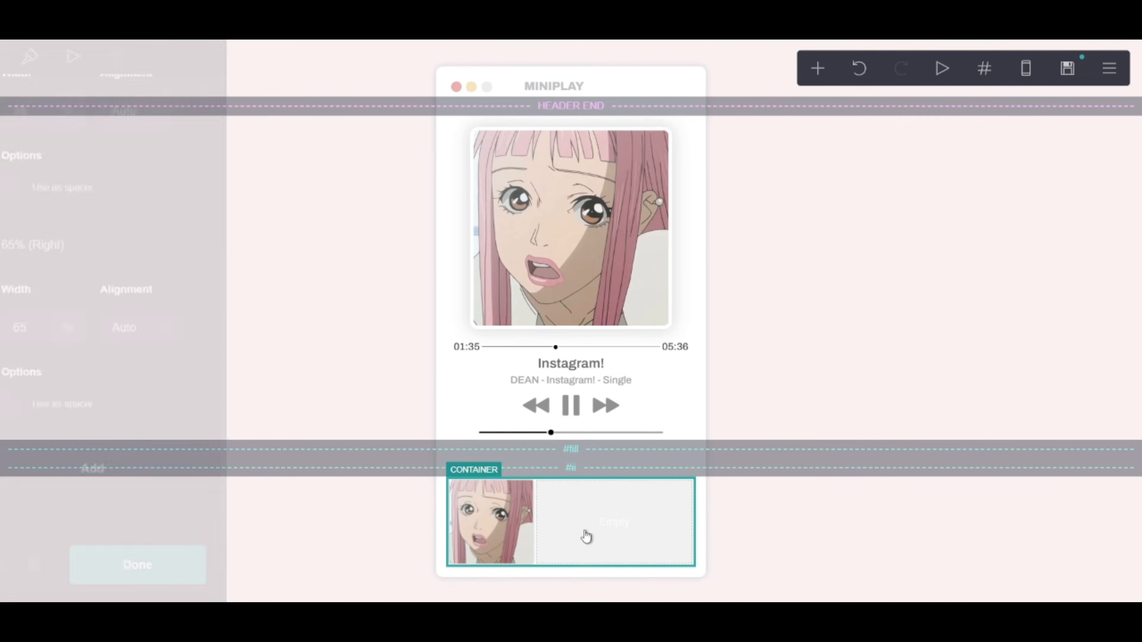
pyautogui.click(64, 58)
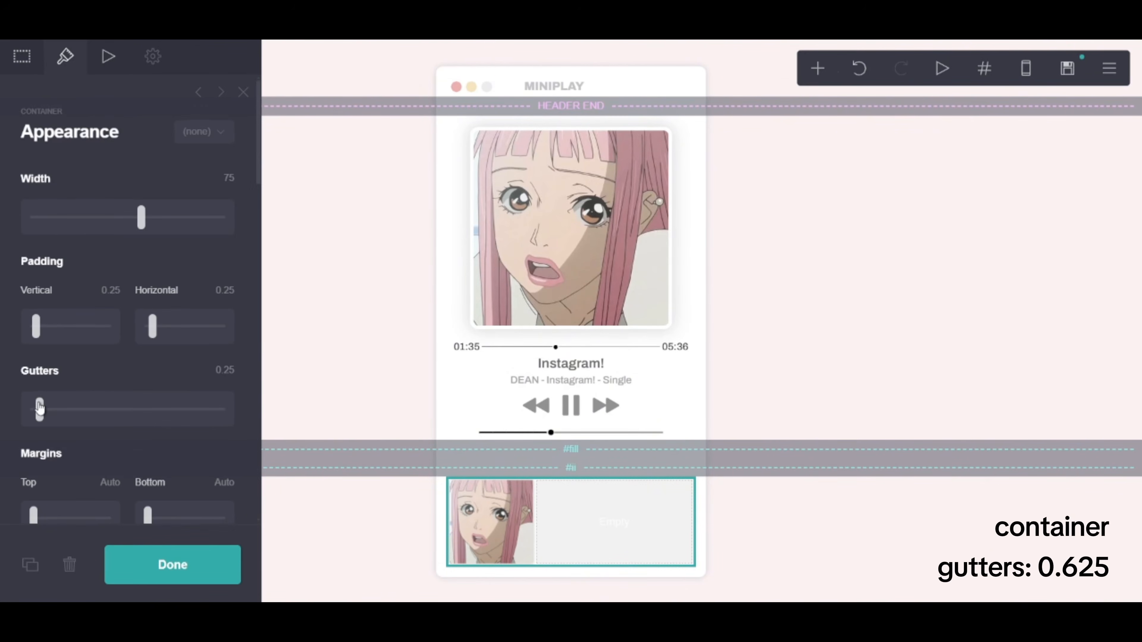
pyautogui.moveTo(40, 407); pyautogui.dragTo(45, 407)
pyautogui.click(172, 564)
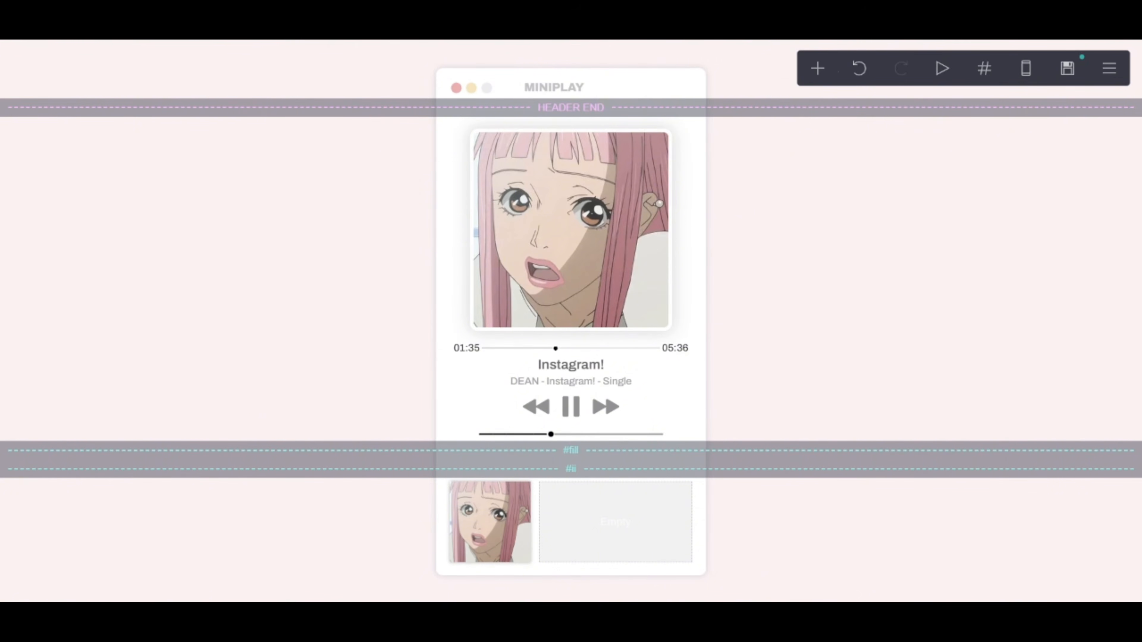
# Step: Add a text element and place it in the container's empty right column
pyautogui.click(817, 68)
pyautogui.click(637, 126)
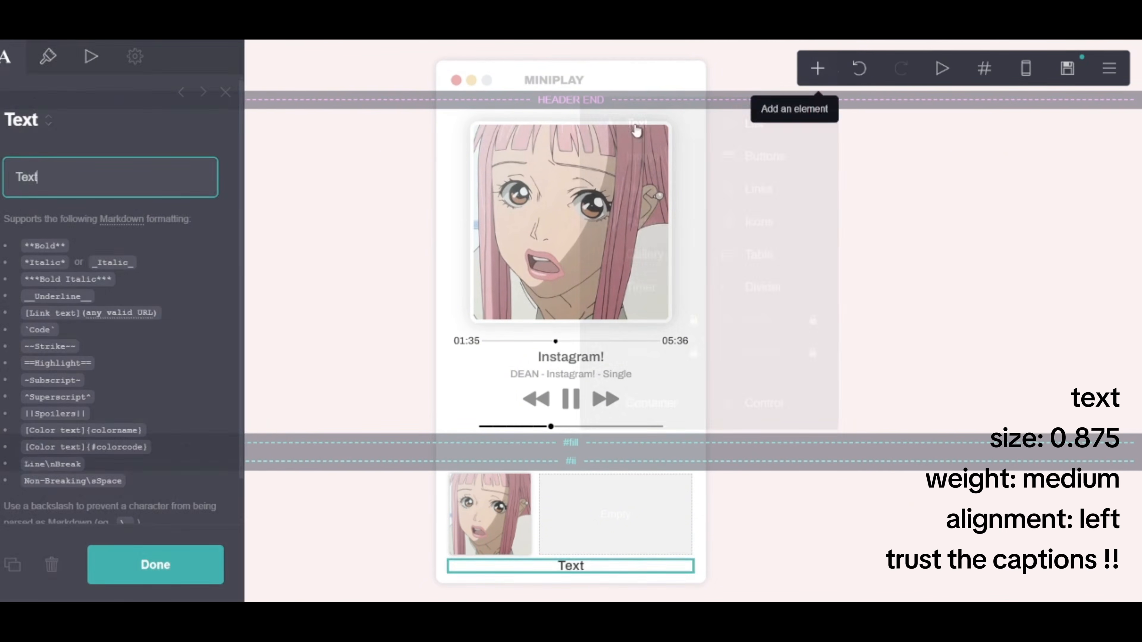
pyautogui.moveTo(586, 568); pyautogui.dragTo(603, 519)
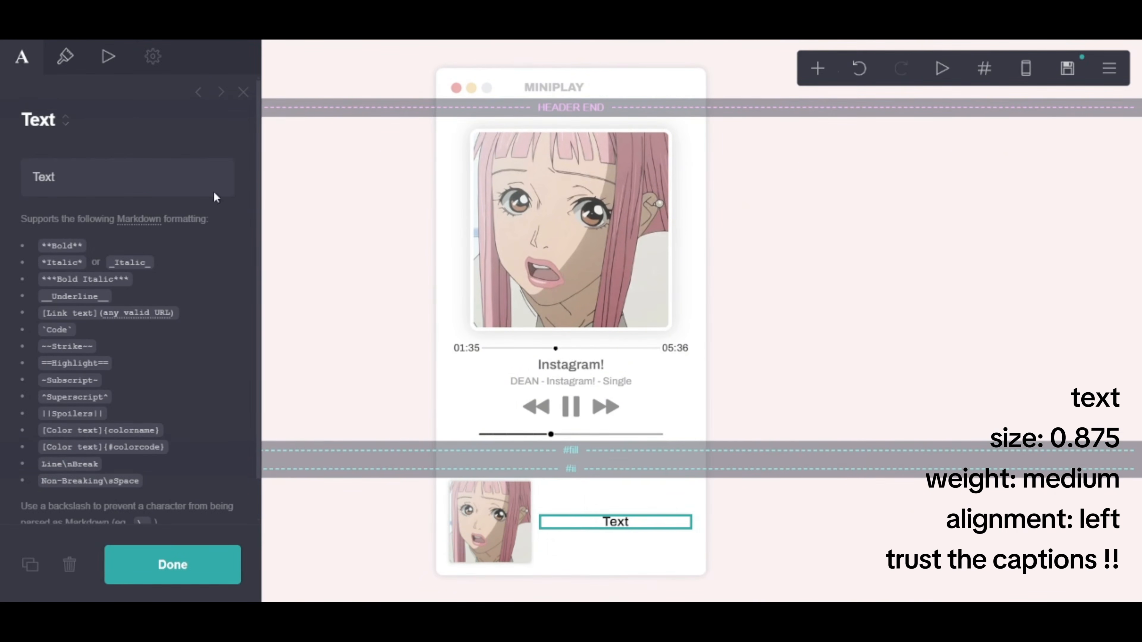
# Step: Align the contents of the two-column container vertically to Top
pyautogui.click(671, 543)
pyautogui.scroll(-5, 174, 380)
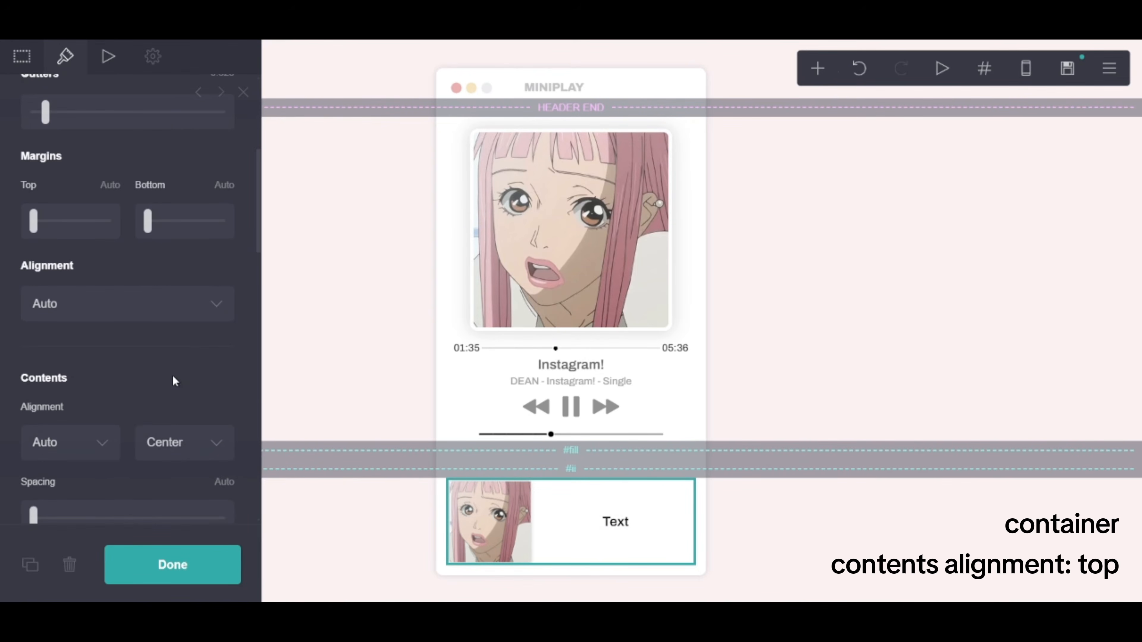
pyautogui.click(176, 448)
pyautogui.click(169, 475)
# Step: Give the text element in the container's right column Medium weight and left alignment
pyautogui.click(637, 490)
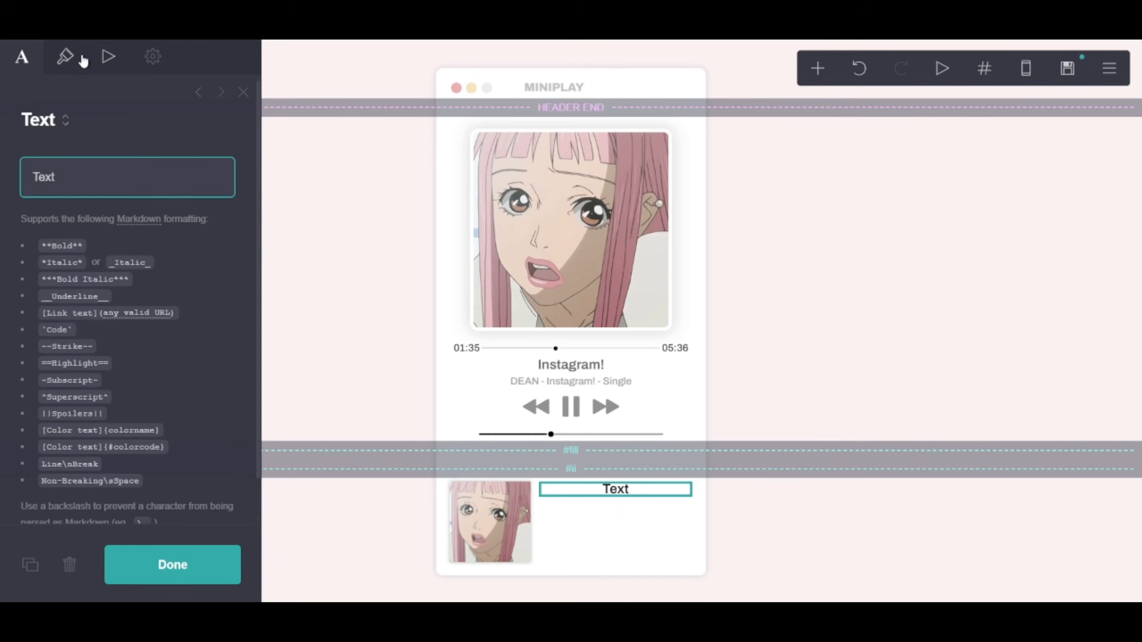
pyautogui.click(84, 60)
pyautogui.scroll(-3, 57, 387)
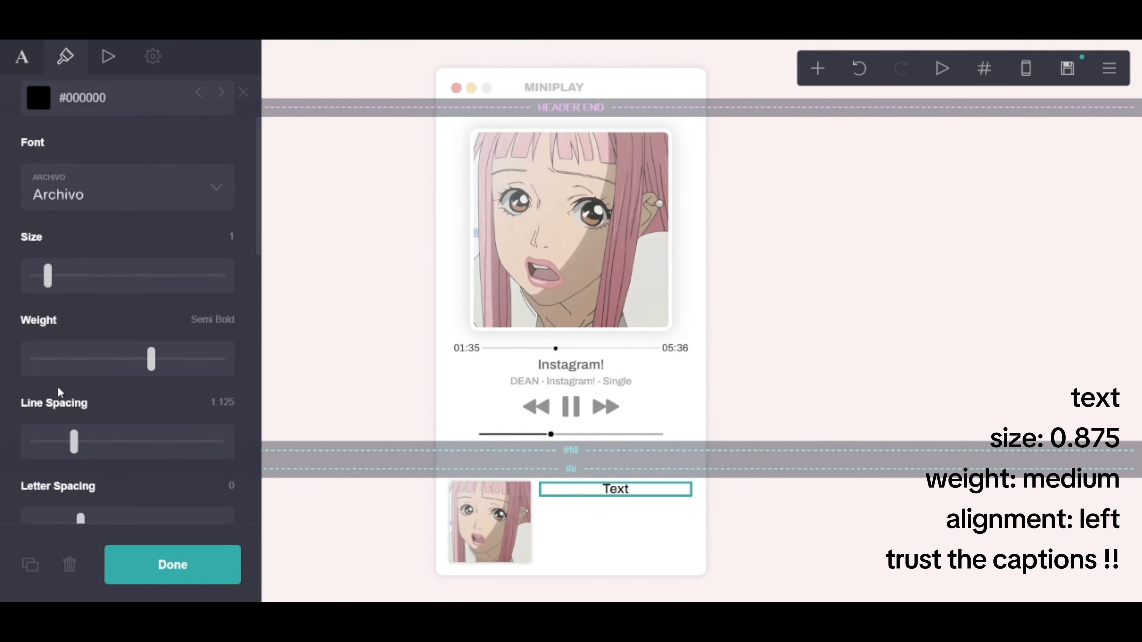
pyautogui.click(121, 361)
pyautogui.scroll(3, 85, 337)
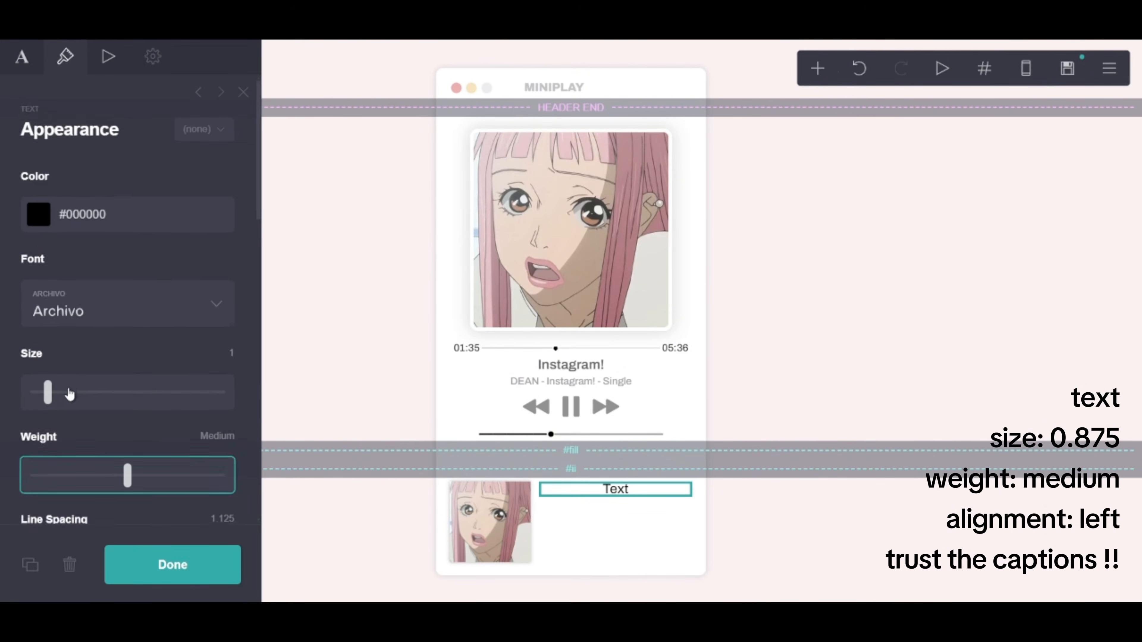
pyautogui.scroll(-10, 68, 387)
pyautogui.click(58, 430)
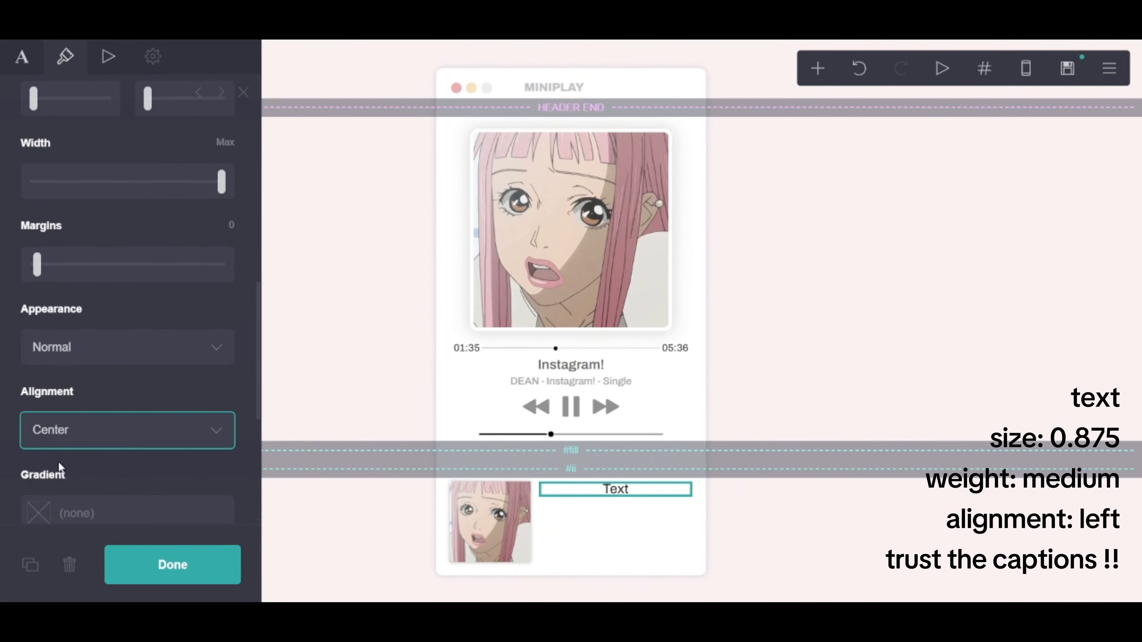
pyautogui.click(58, 466)
# Step: Replace the right column's placeholder text with "Can't stop" and set its size to 0.875
pyautogui.click(19, 58)
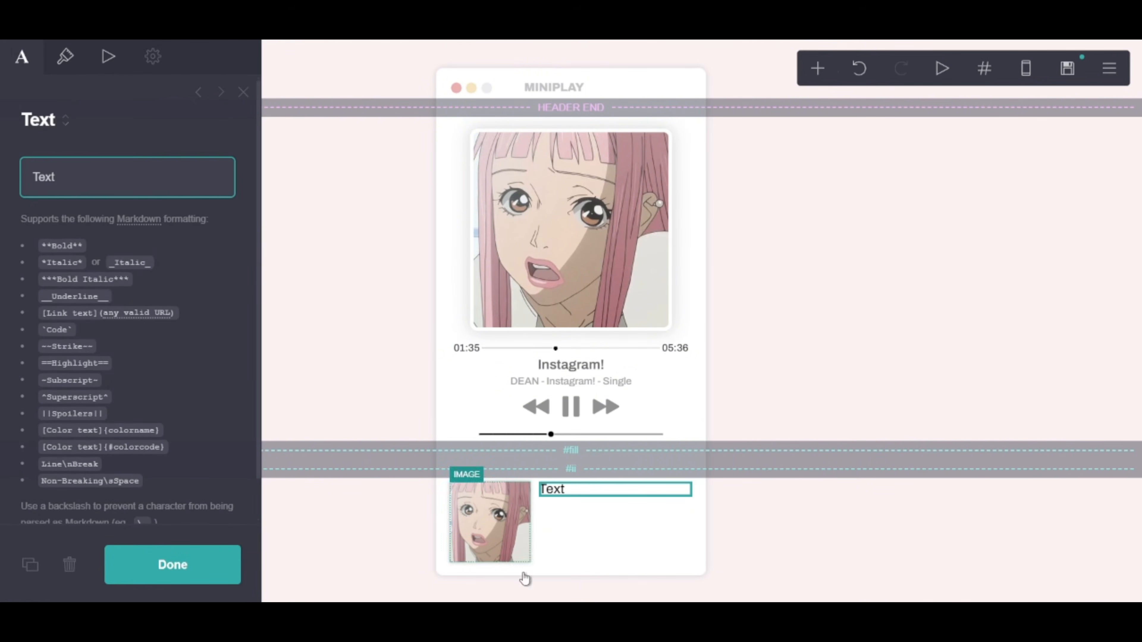
pyautogui.hotkey('ctrl', 'a')
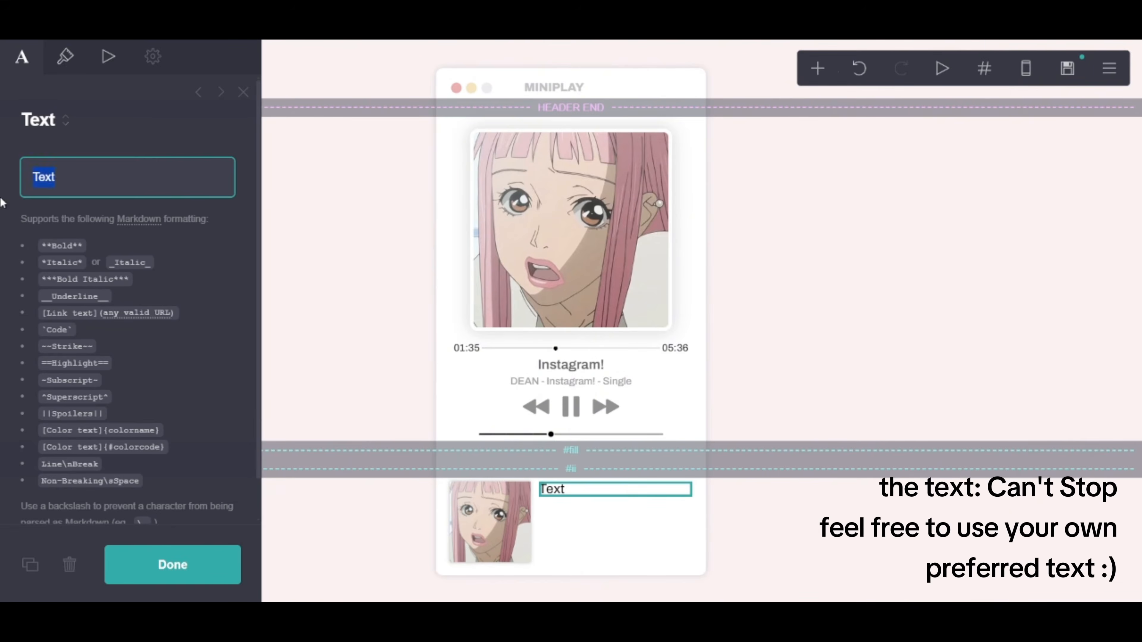
pyautogui.hotkey('alt', 'Tab')
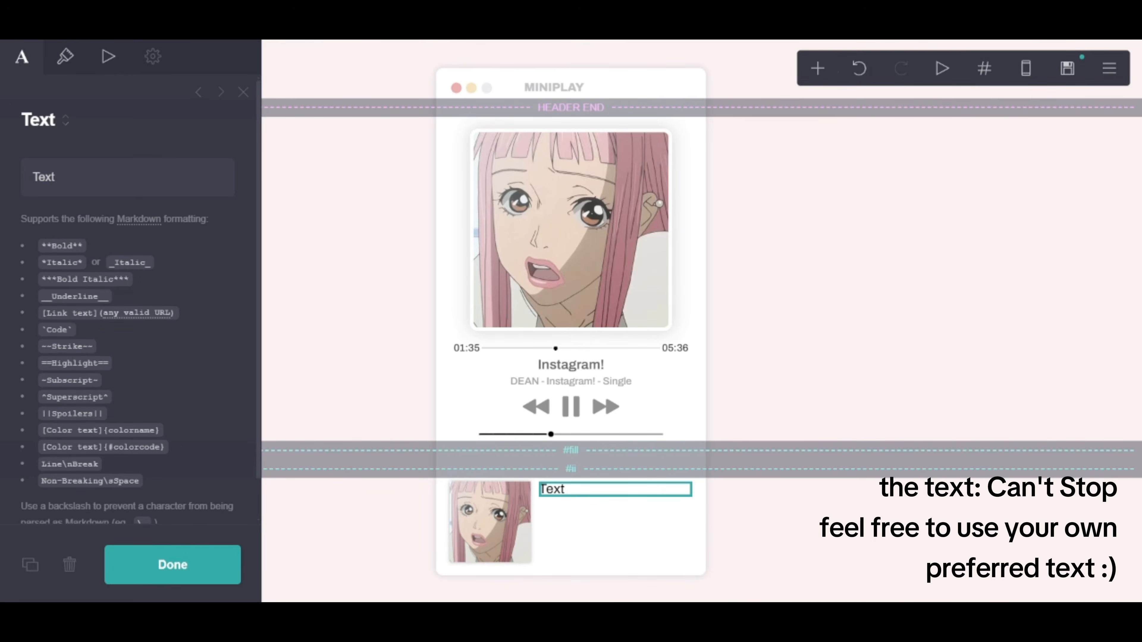
pyautogui.hotkey('alt', 'Tab')
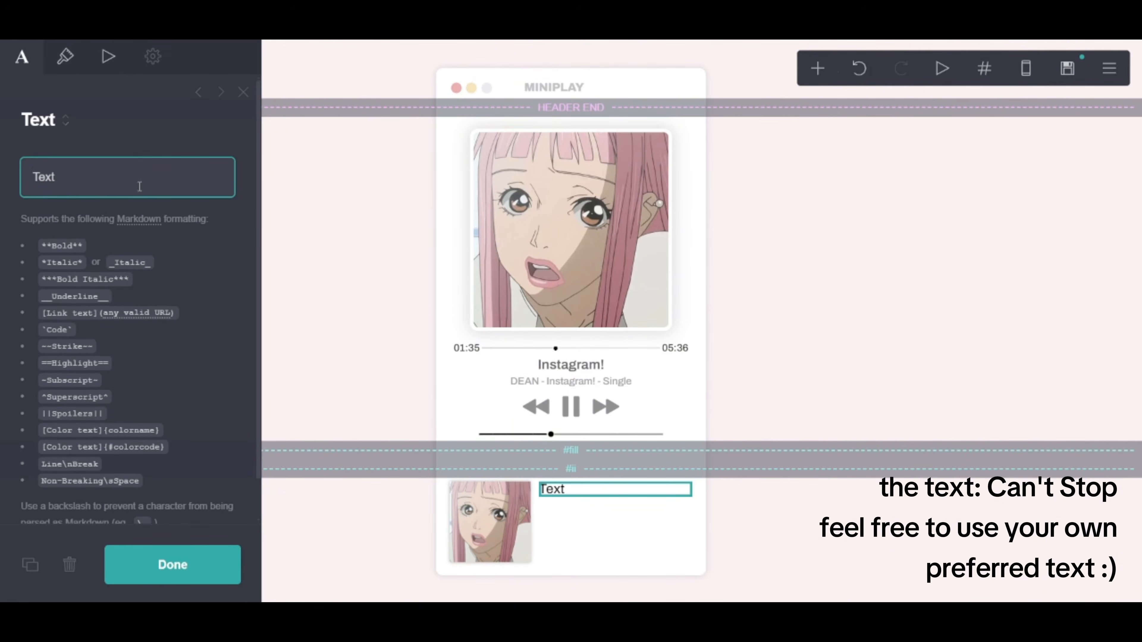
pyautogui.write("Can't stop")
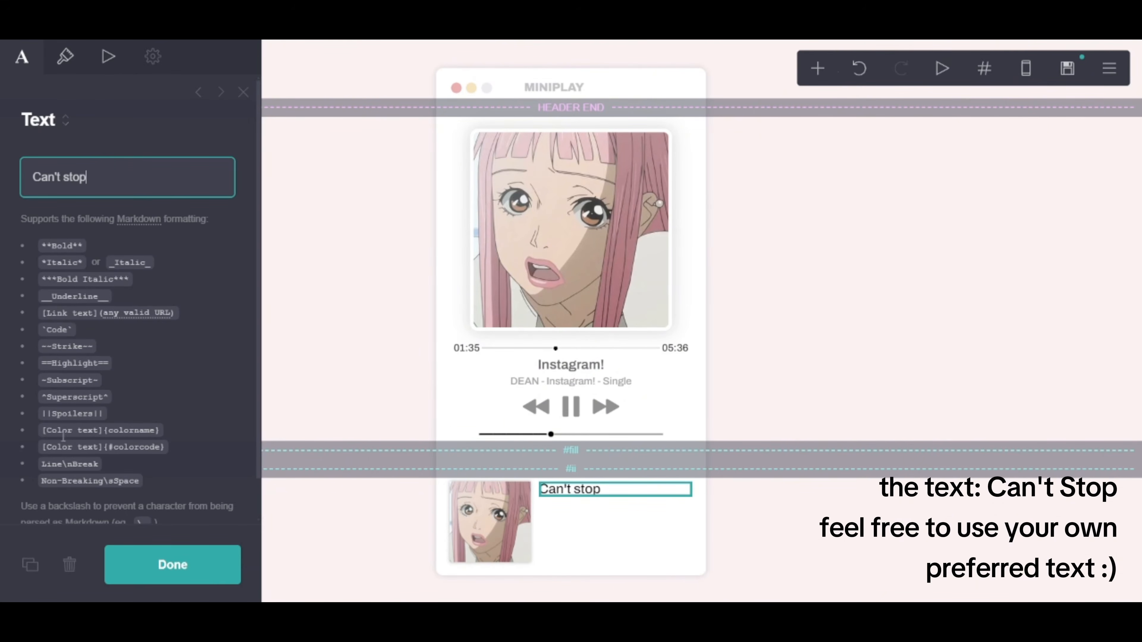
pyautogui.click(65, 56)
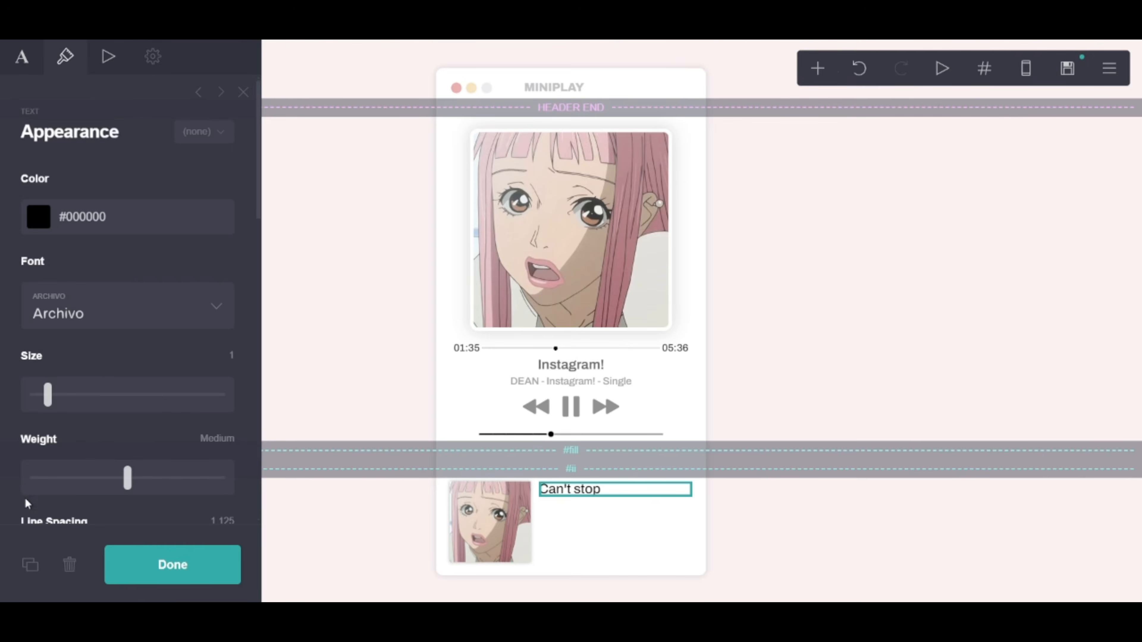
pyautogui.moveTo(48, 396); pyautogui.dragTo(45, 395)
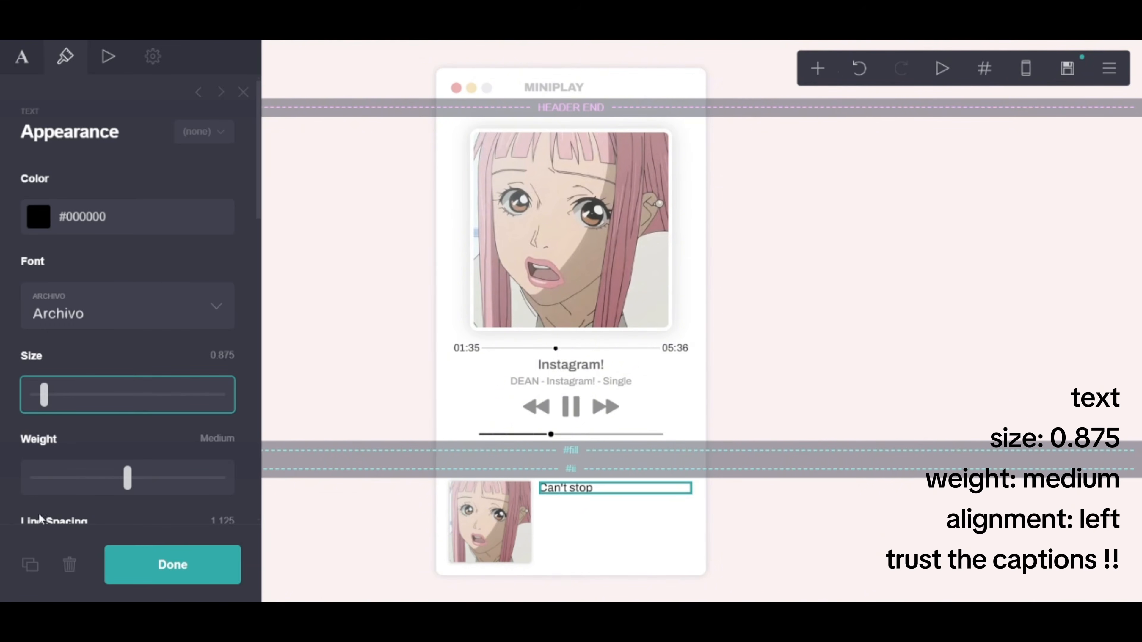
# Step: Duplicate the "Can't stop" text and give the copy size 0.625 and color #828282
pyautogui.click(30, 564)
pyautogui.moveTo(46, 400); pyautogui.dragTo(38, 399)
pyautogui.click(146, 224)
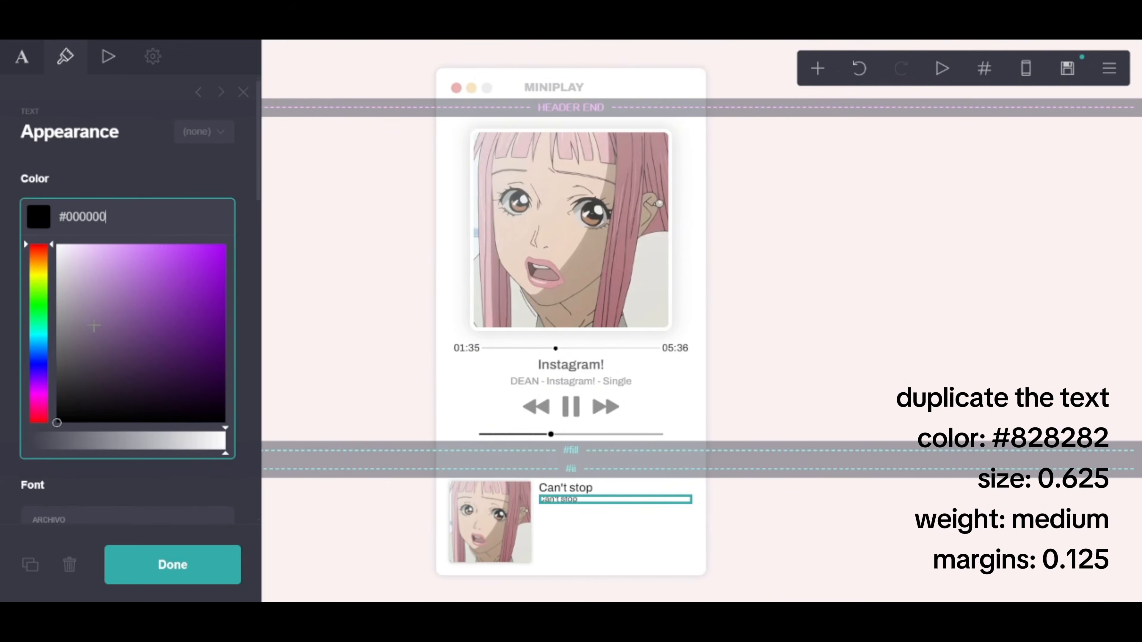
pyautogui.hotkey('ctrl', 'a')
pyautogui.write('#828282')
# Step: Change the smaller duplicated text to "SKZ - Maxident" and finish editing it
pyautogui.click(35, 69)
pyautogui.click(27, 180)
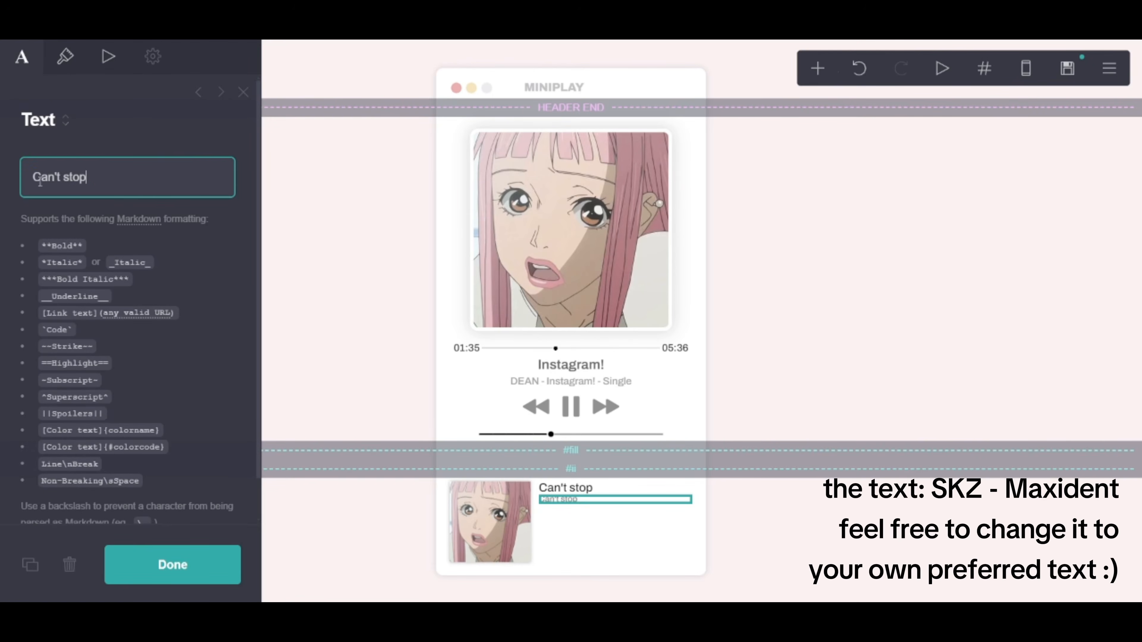
pyautogui.hotkey('ctrl', 'a')
pyautogui.write('SKZ')
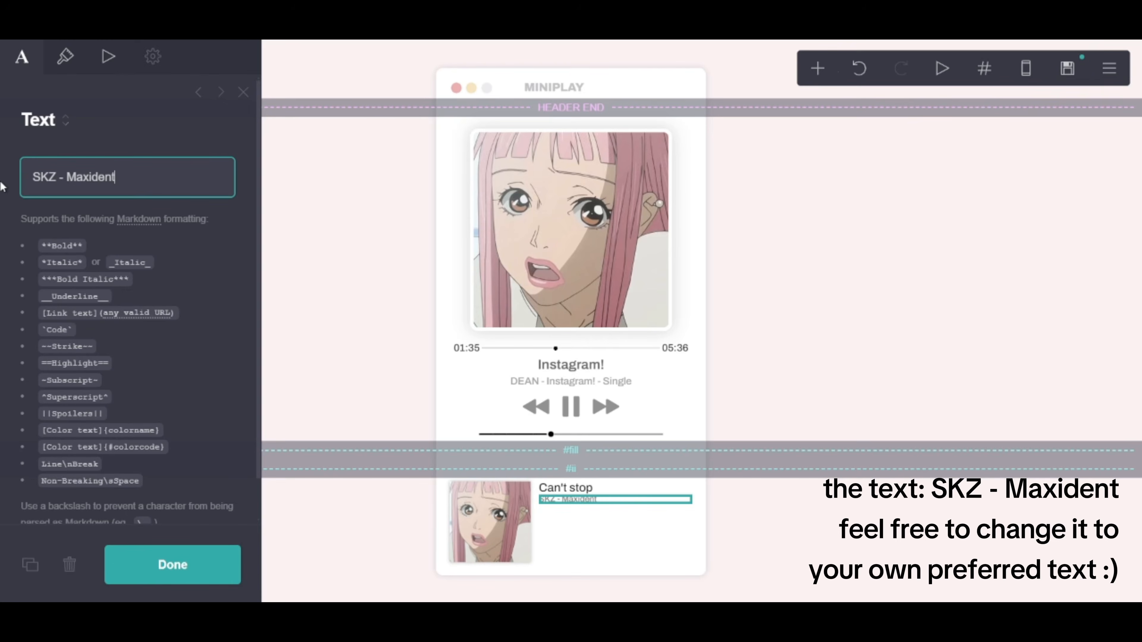
pyautogui.click(182, 575)
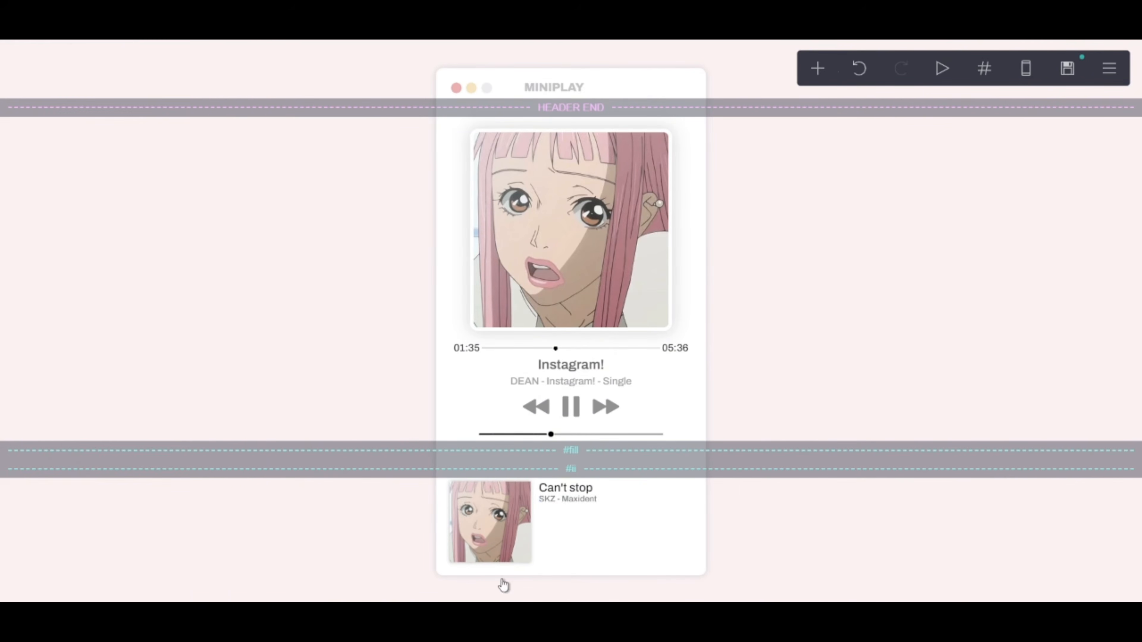
# Step: Set the margins of the "SKZ - Maxident" text to 0.125
pyautogui.click(544, 500)
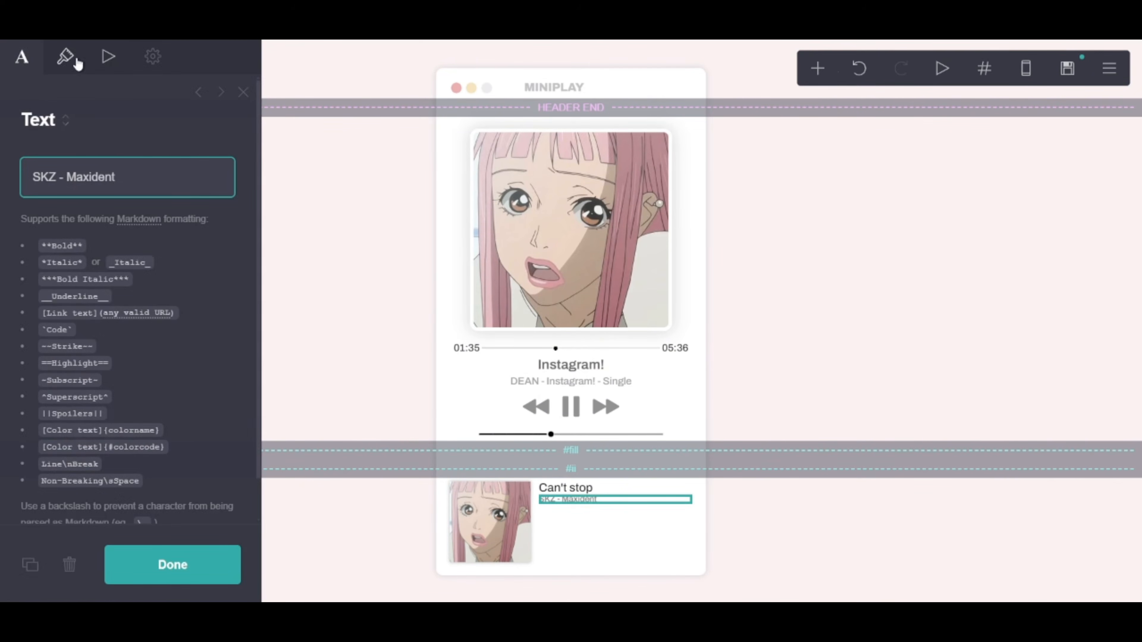
pyautogui.click(66, 57)
pyautogui.scroll(-5, 68, 441)
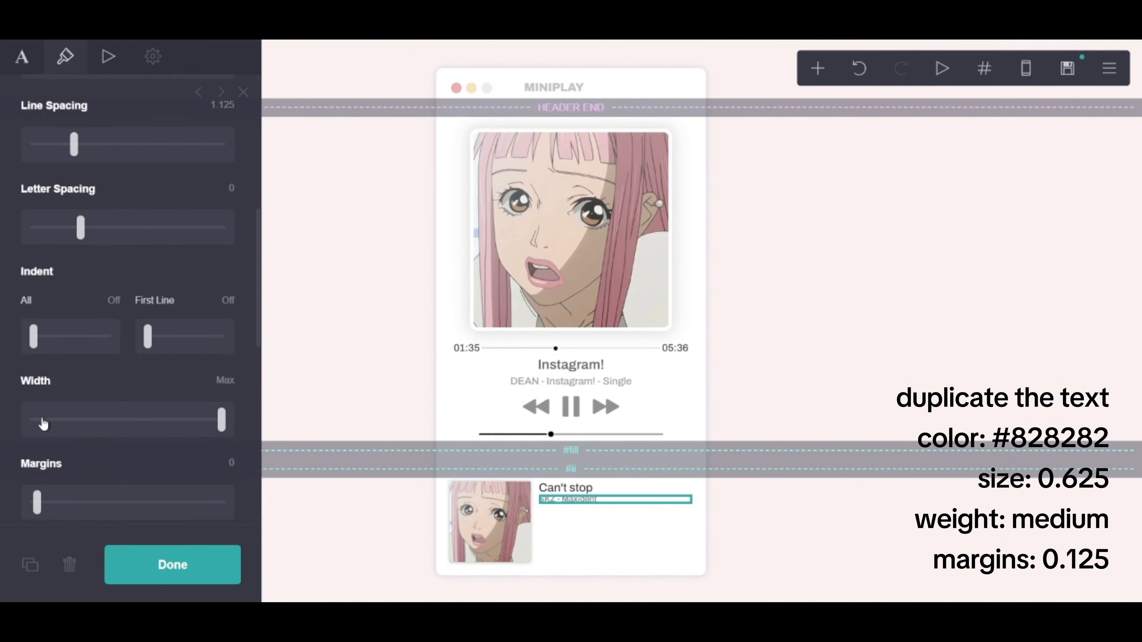
pyautogui.scroll(3, 43, 423)
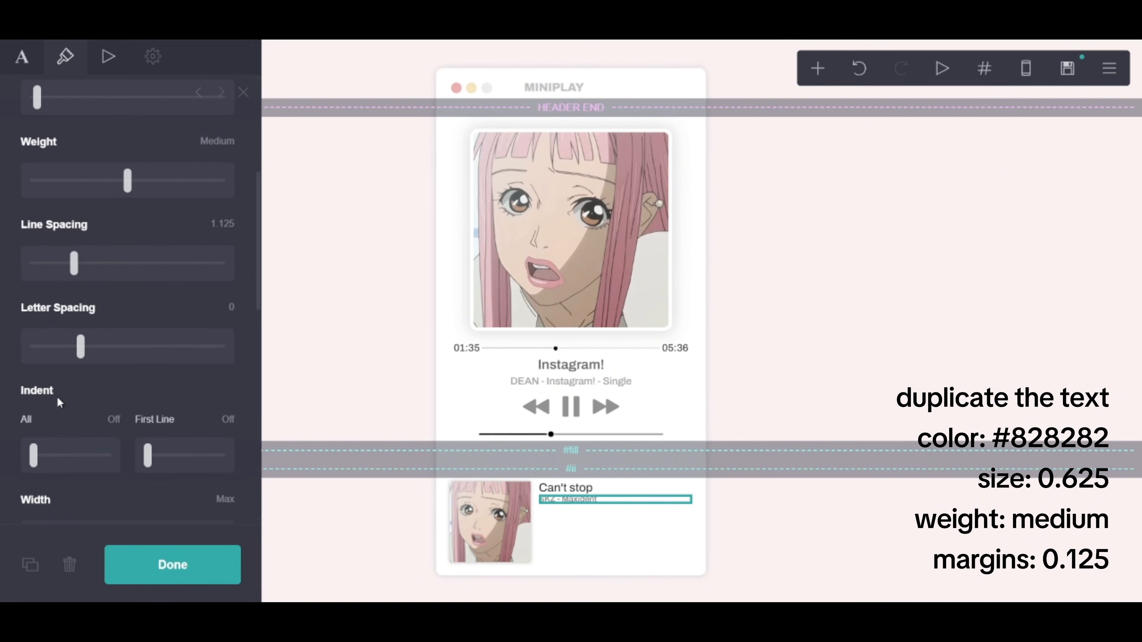
pyautogui.scroll(3, 56, 391)
pyautogui.scroll(-7, 55, 378)
pyautogui.moveTo(37, 383); pyautogui.dragTo(41, 383)
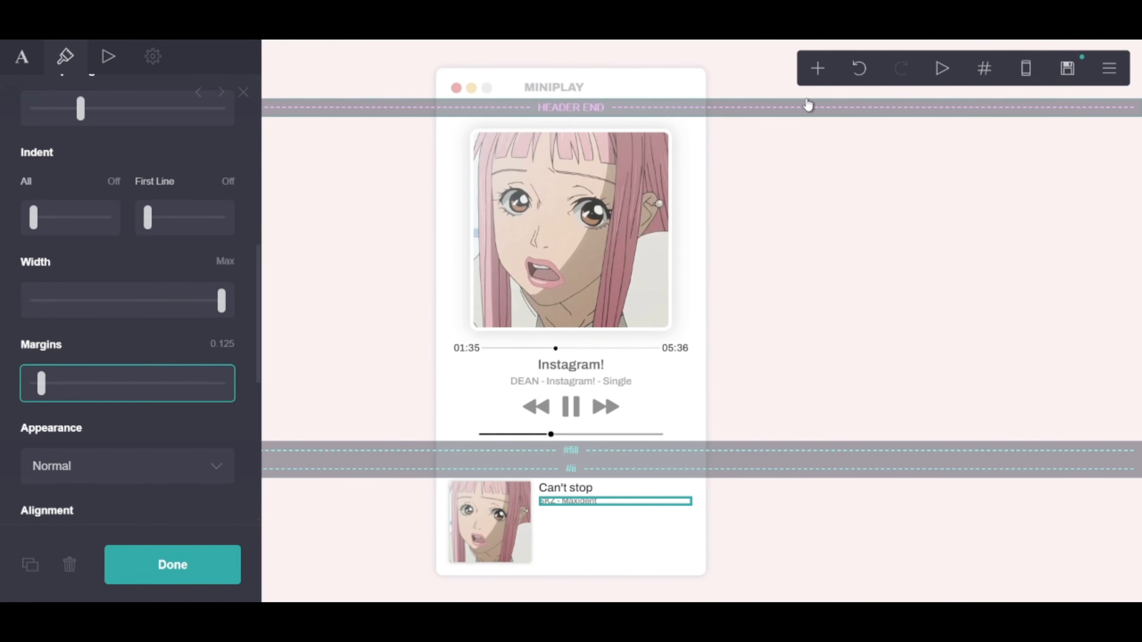
# Step: Duplicate the "Can't stop" text and move the copy below the two-column container
pyautogui.click(558, 488)
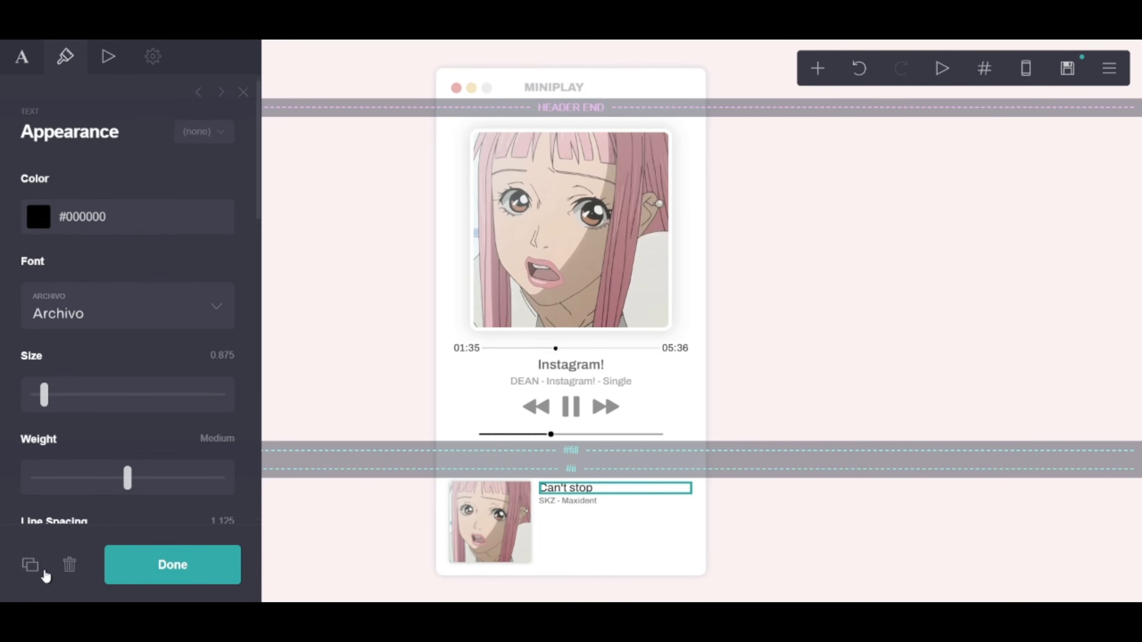
pyautogui.click(30, 565)
pyautogui.moveTo(562, 501); pyautogui.dragTo(559, 565)
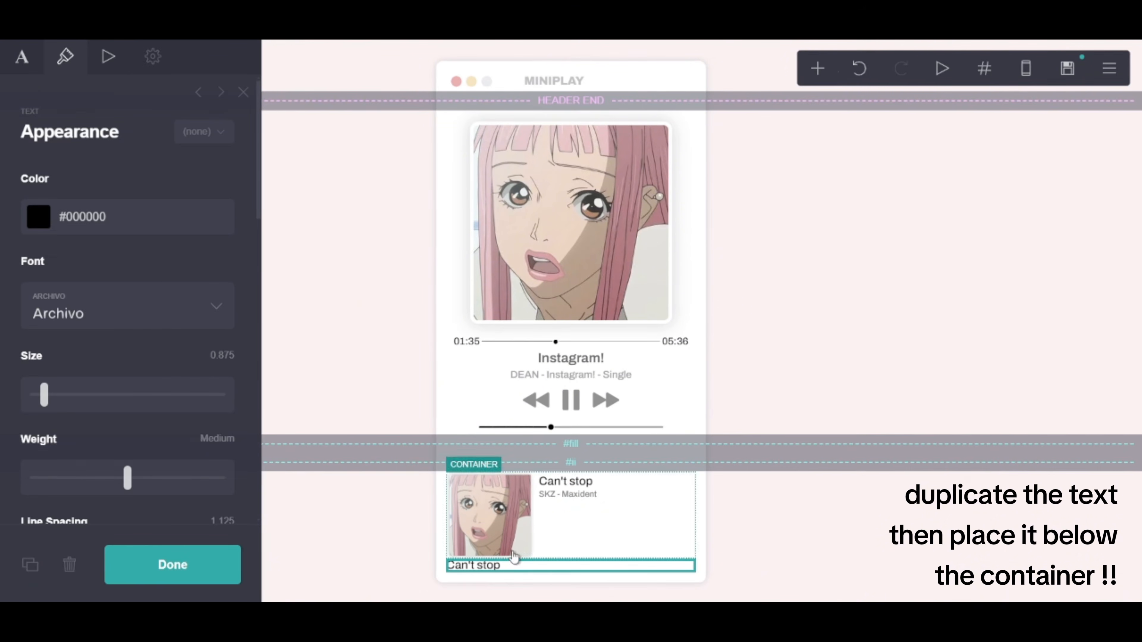
# Step: Set the first-line indent of the text copy below the container to 0.25
pyautogui.scroll(-8, 48, 394)
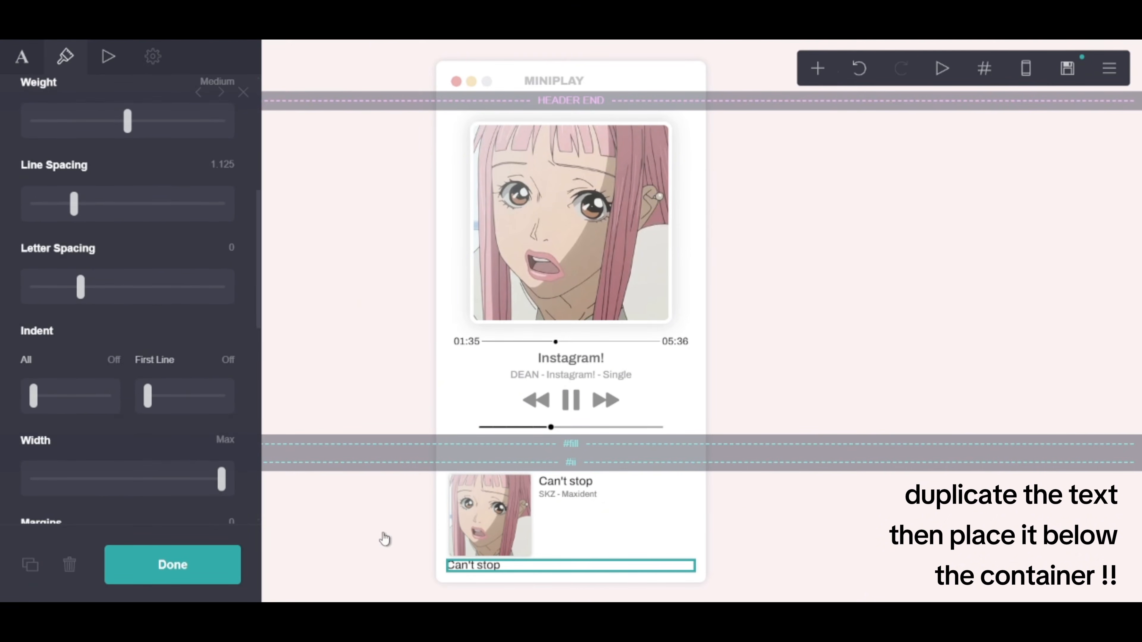
pyautogui.moveTo(148, 397); pyautogui.dragTo(156, 403)
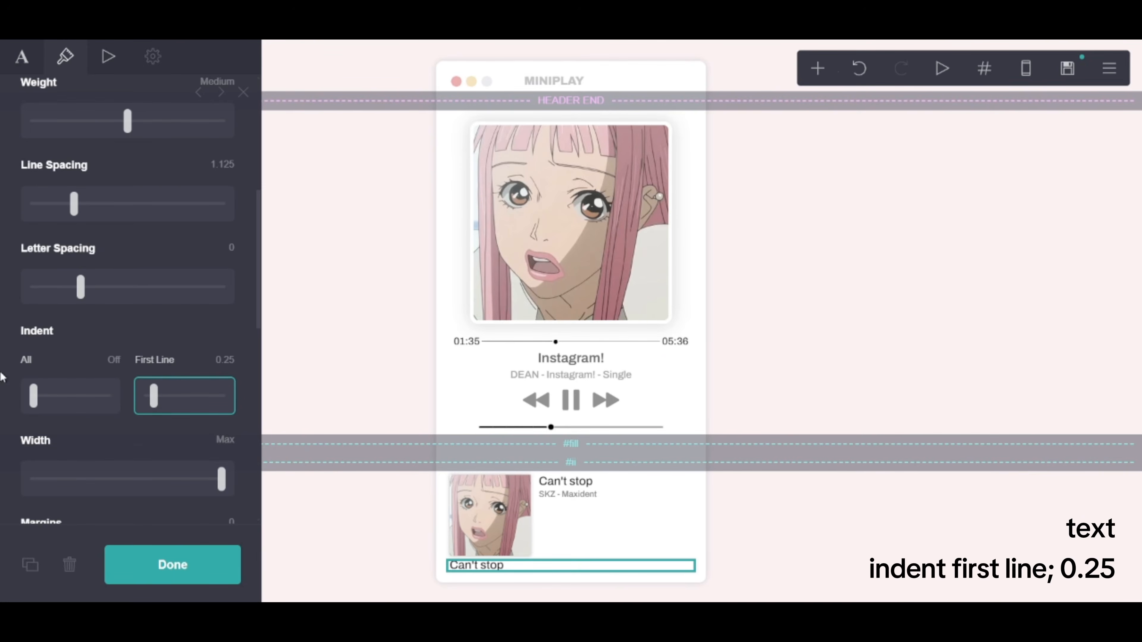
pyautogui.scroll(-2, 80, 290)
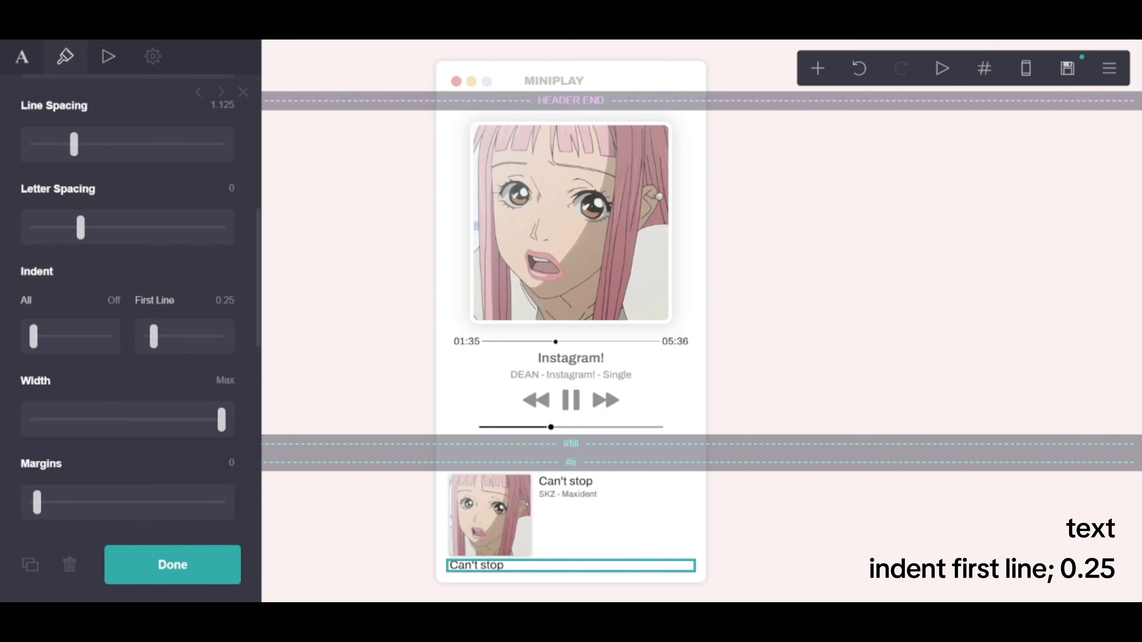
# Step: Set the two-column container's bottom margin to 0.5
pyautogui.click(692, 480)
pyautogui.scroll(-5, 52, 439)
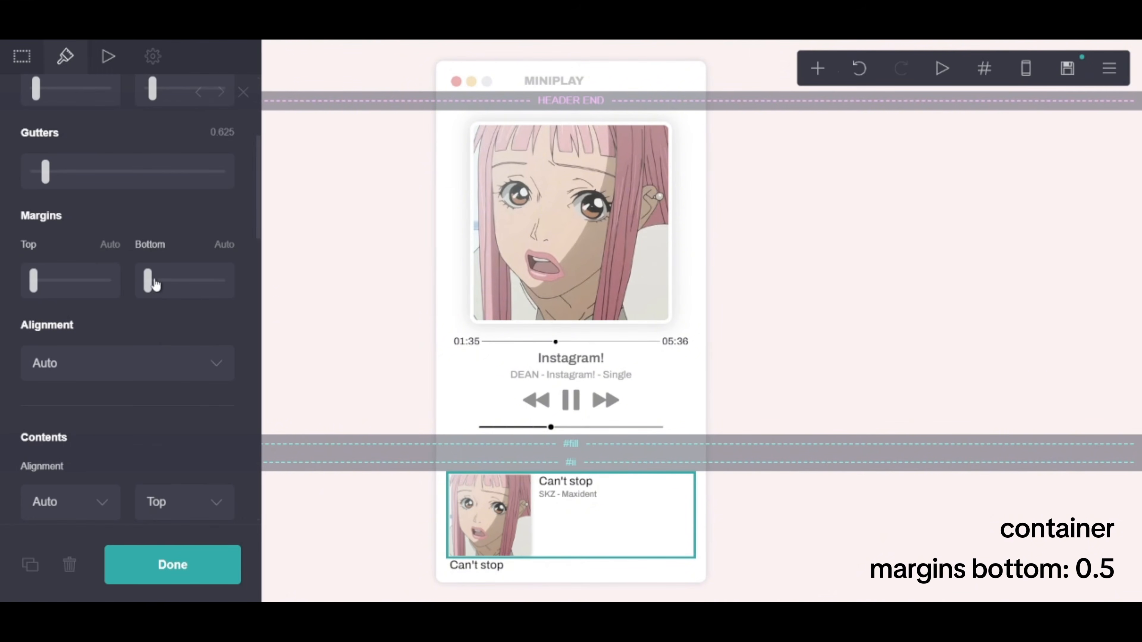
pyautogui.moveTo(148, 280); pyautogui.dragTo(152, 283)
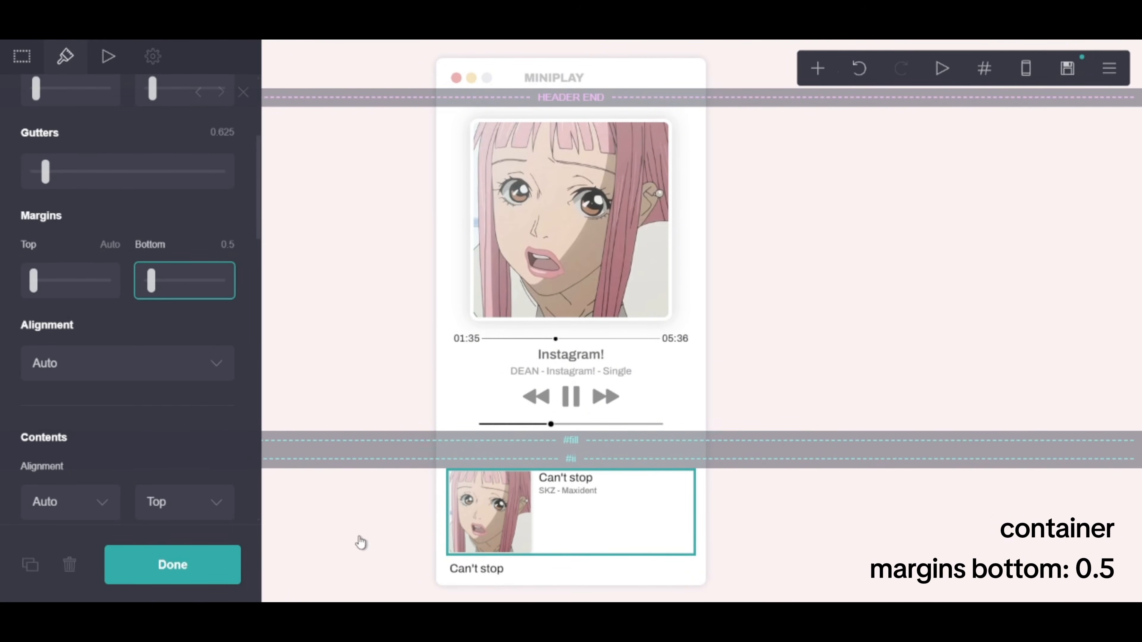
# Step: Change the text below the container to "About me"
pyautogui.click(472, 568)
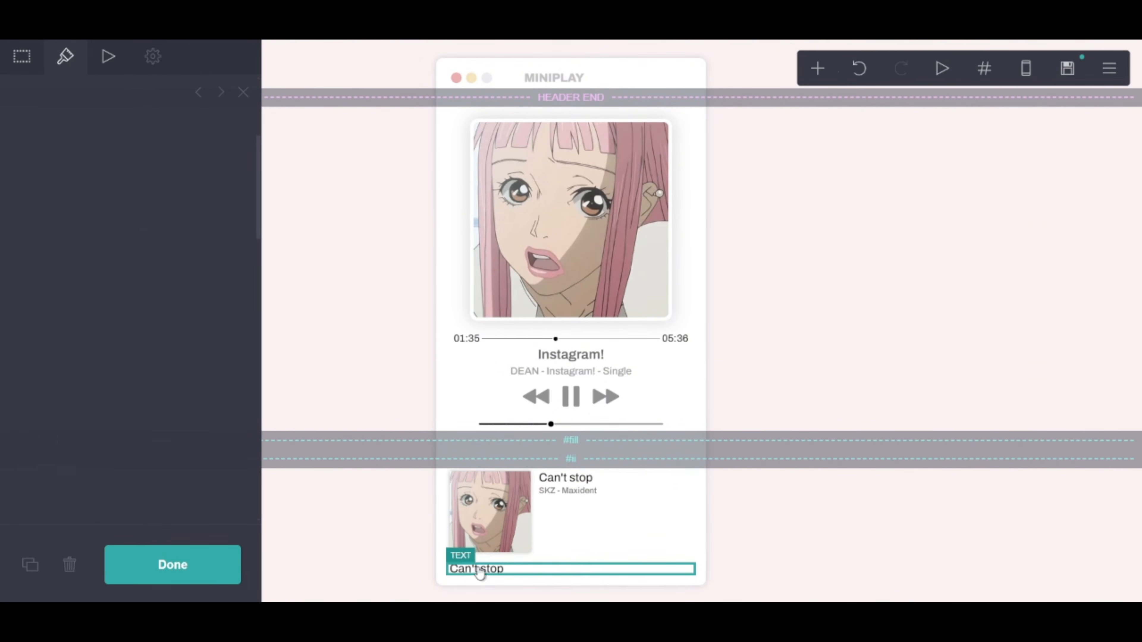
pyautogui.click(22, 56)
pyautogui.tripleClick(68, 178)
pyautogui.write('About me')
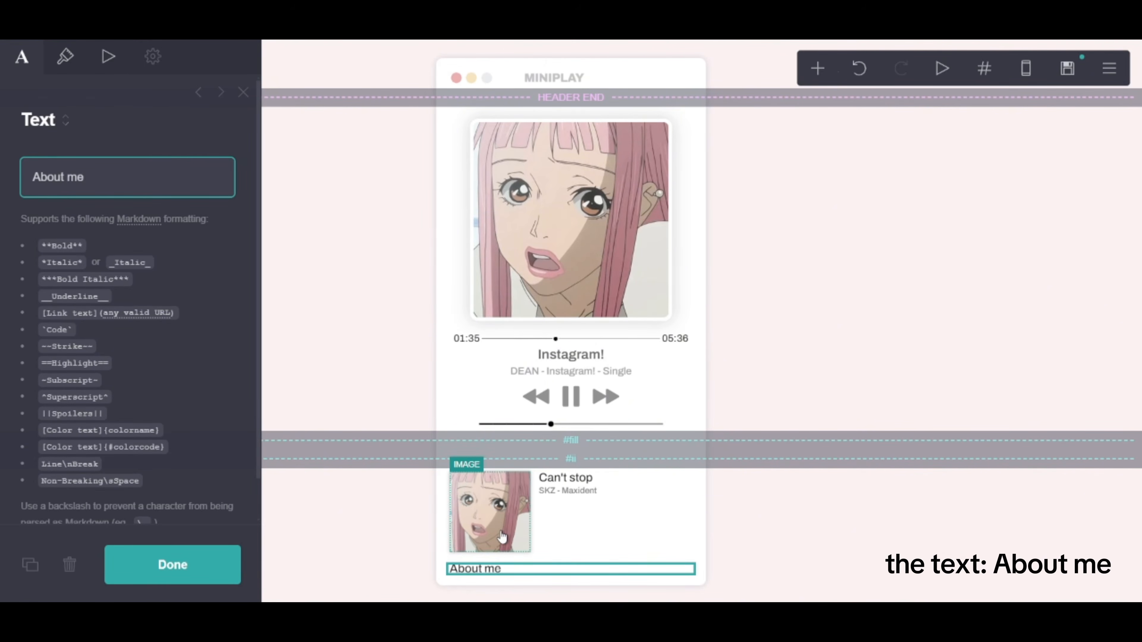
# Step: Set the drop shadow blur of the container's small image to 0.625 and finish editing it
pyautogui.click(490, 512)
pyautogui.scroll(-5, 117, 391)
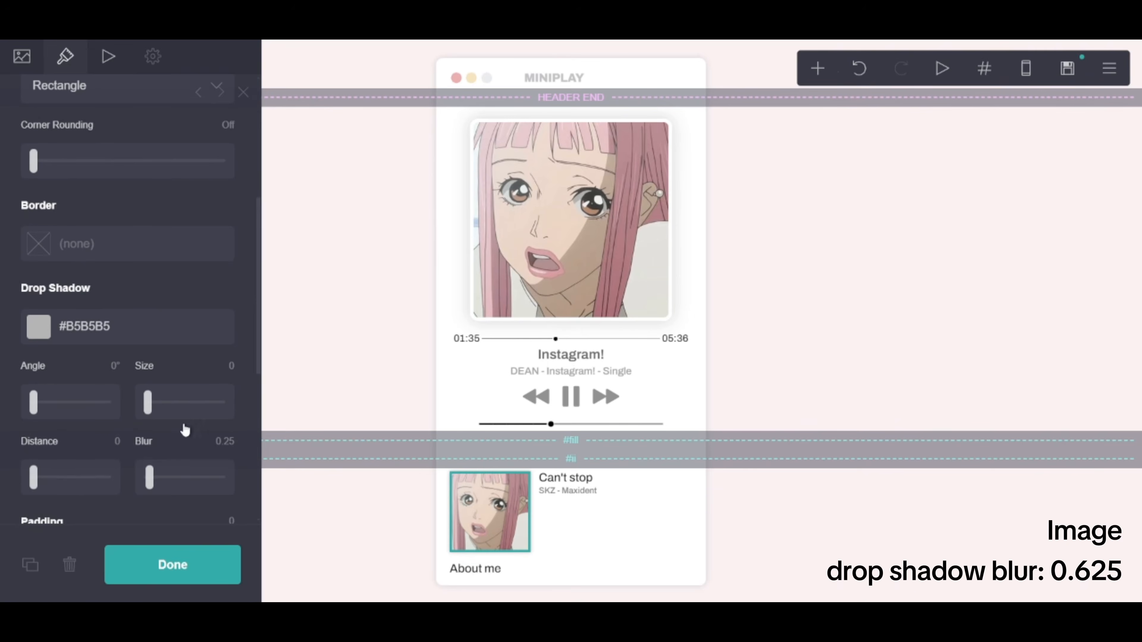
pyautogui.click(152, 478)
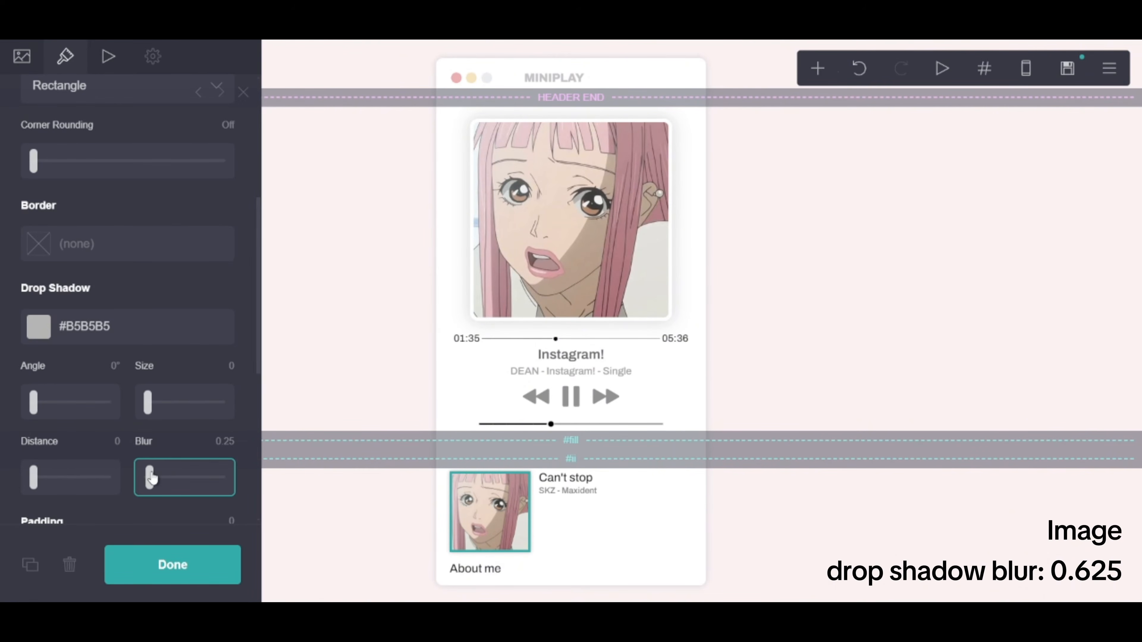
pyautogui.moveTo(152, 478); pyautogui.dragTo(154, 478)
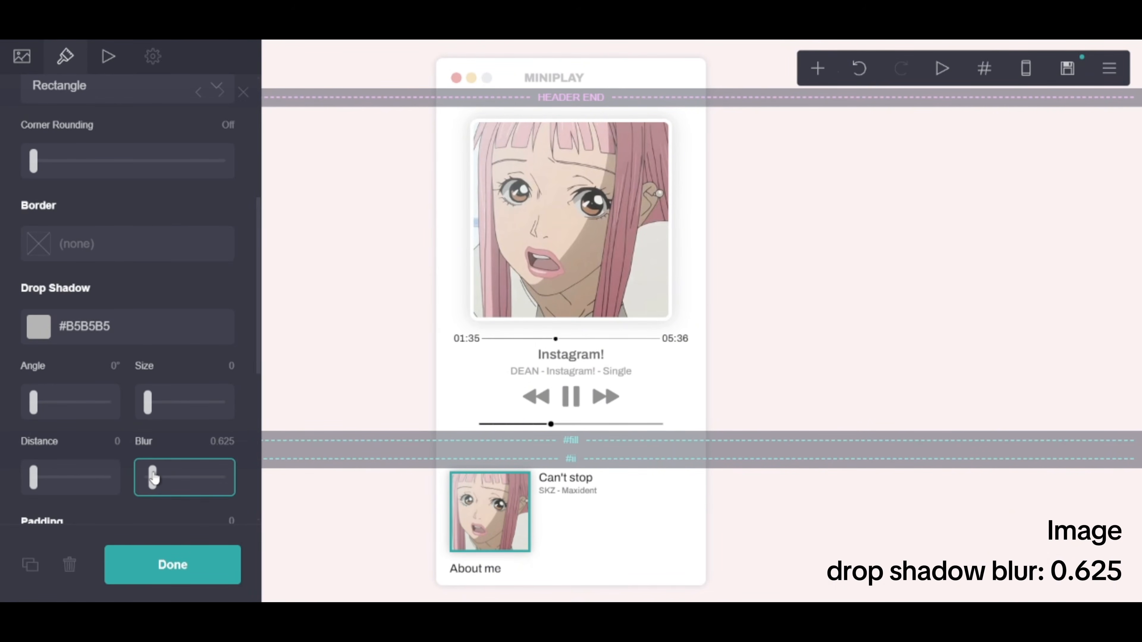
pyautogui.click(204, 570)
# Step: Set the color of the "About me" text to #4F4F4F
pyautogui.click(468, 571)
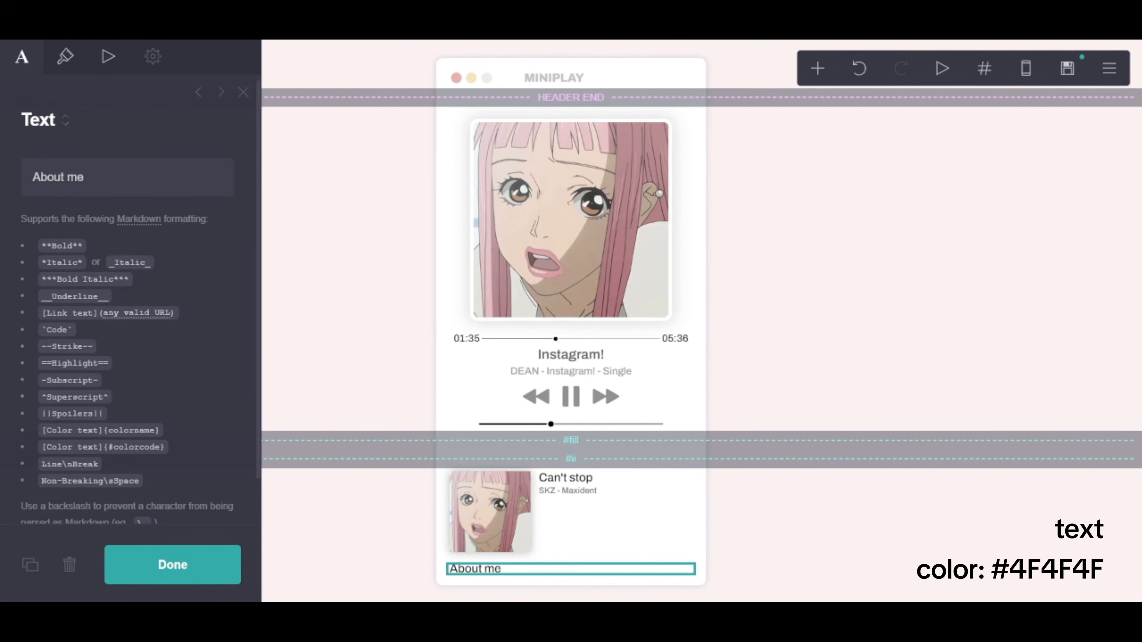
pyautogui.click(34, 176)
pyautogui.click(72, 72)
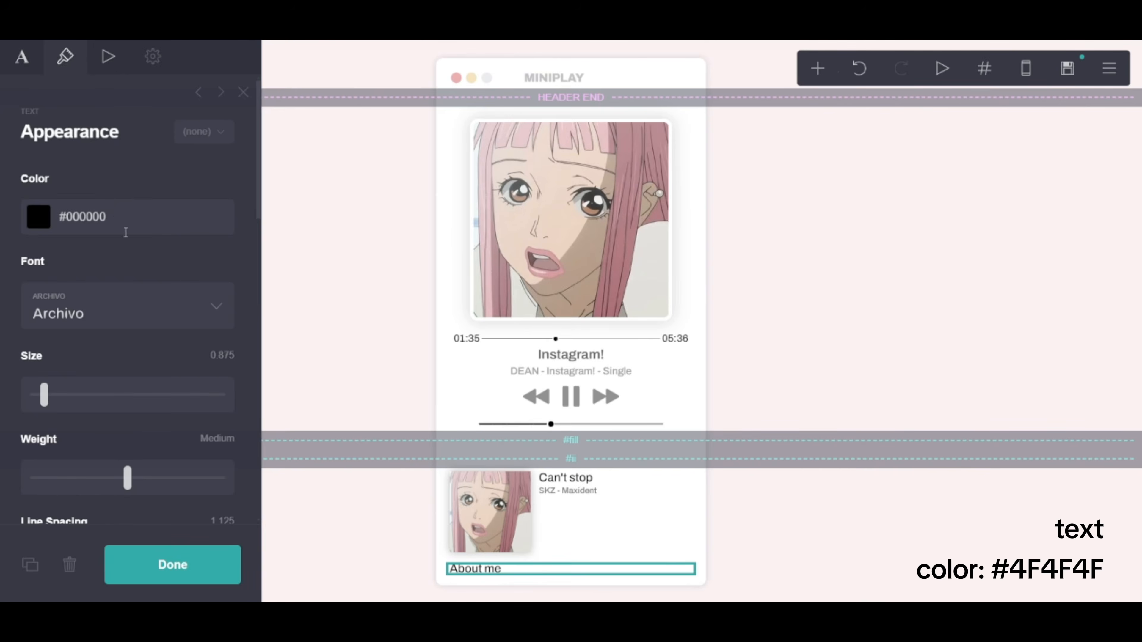
pyautogui.moveTo(80, 376); pyautogui.dragTo(29, 368)
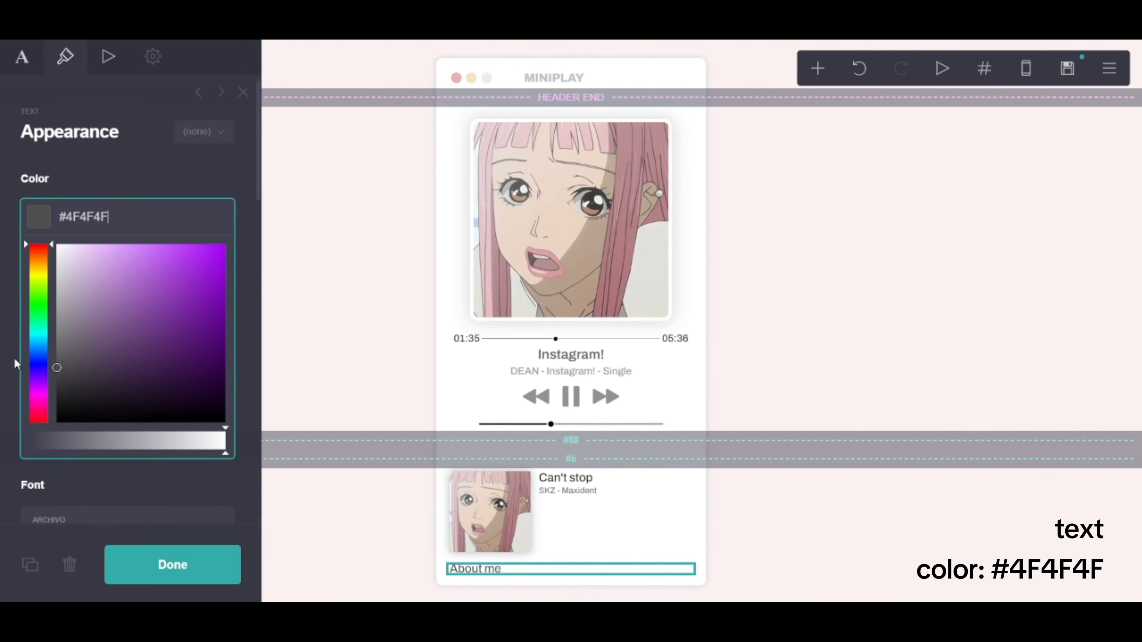
# Step: Duplicate the "About me" text and set the copy's color to #919191
pyautogui.click(30, 566)
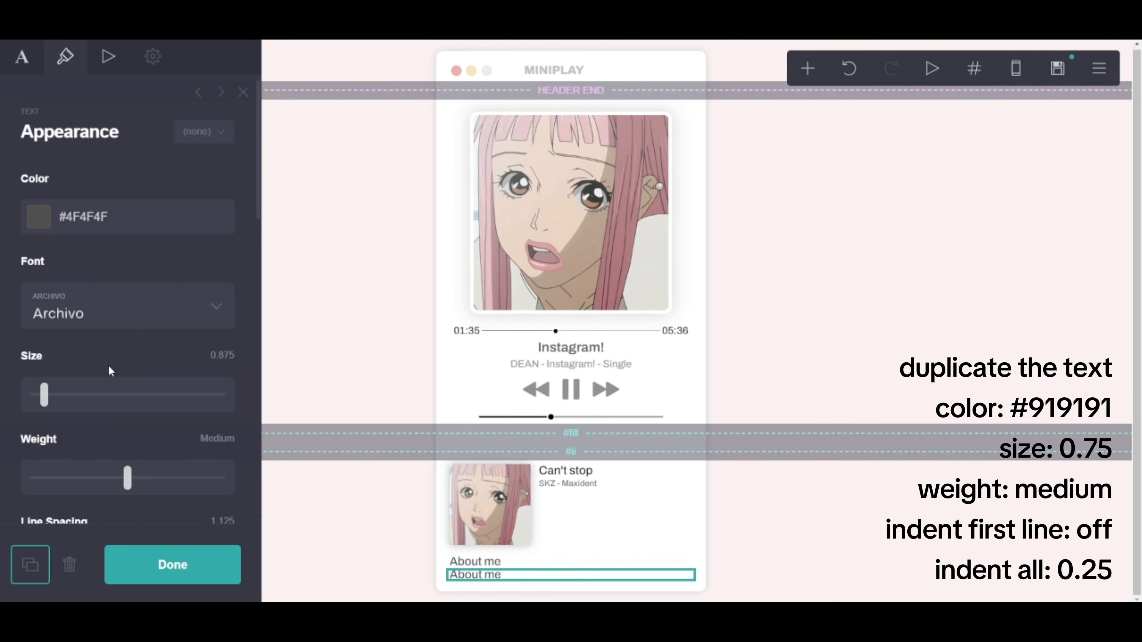
pyautogui.click(101, 215)
pyautogui.hotkey('ctrl', 'a')
pyautogui.write('#919191')
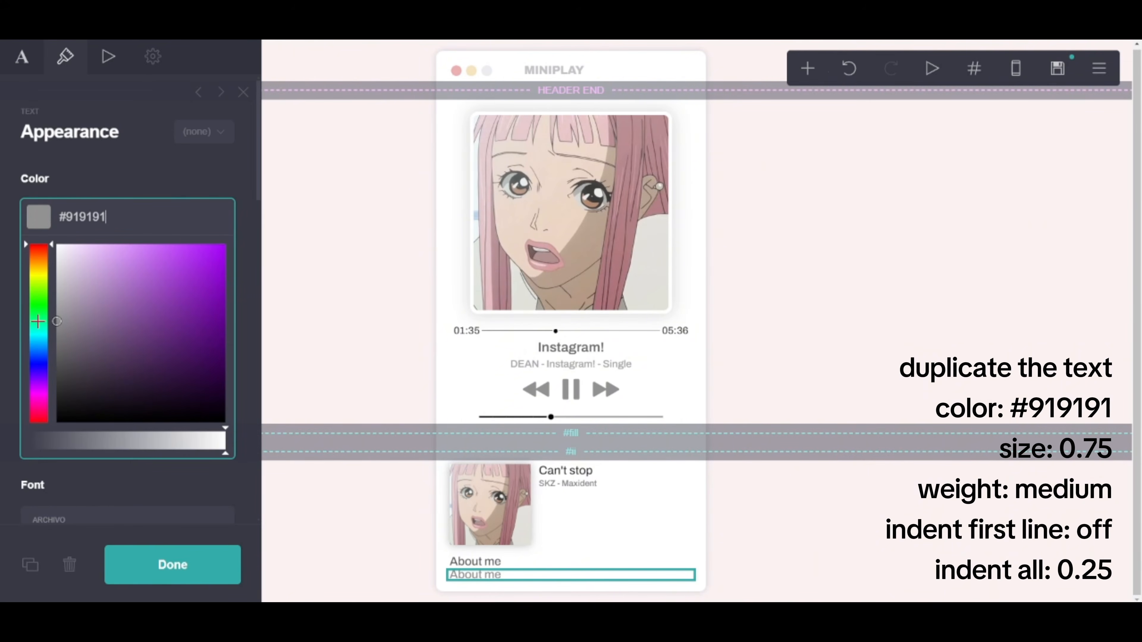
pyautogui.click(51, 165)
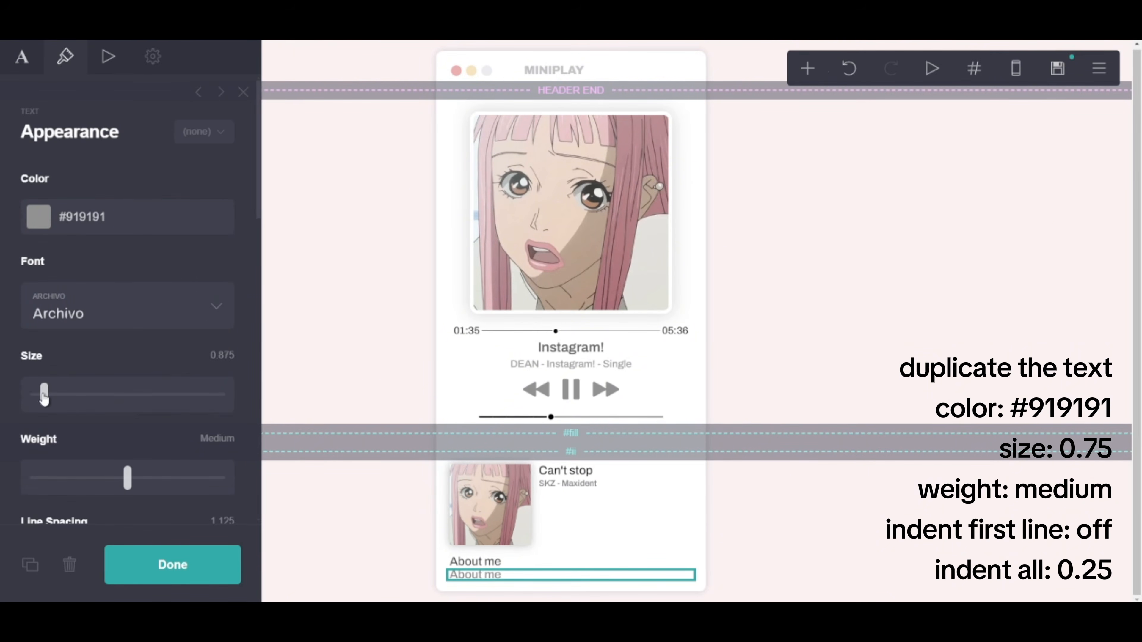
# Step: Set the font size of the duplicated "About me" text to 0.75
pyautogui.click(40, 395)
pyautogui.click(22, 57)
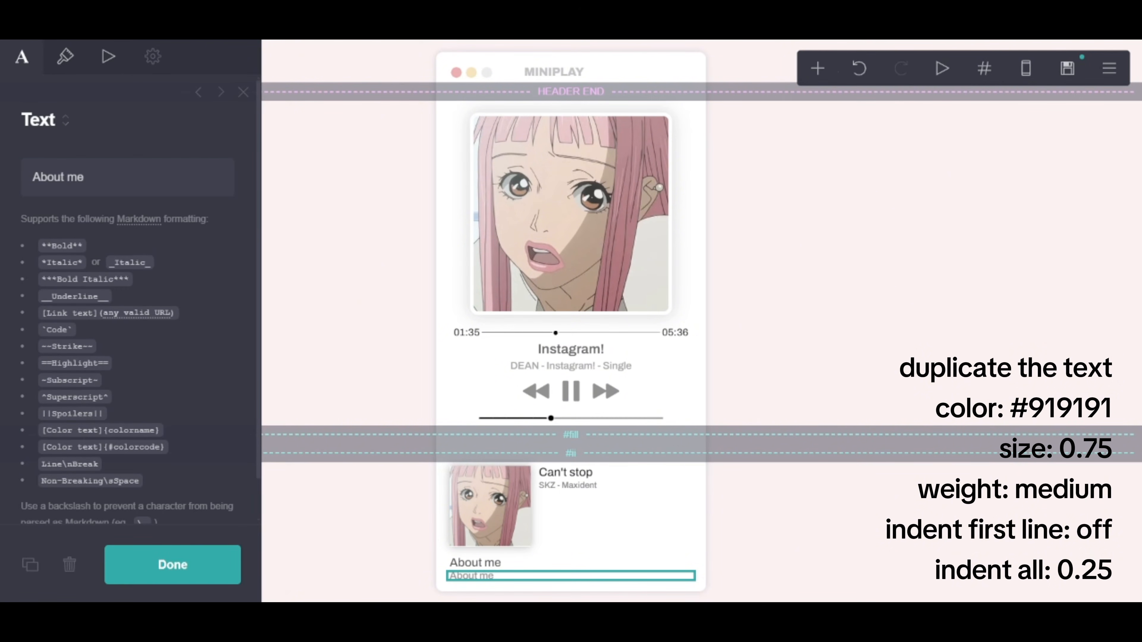
pyautogui.click(65, 56)
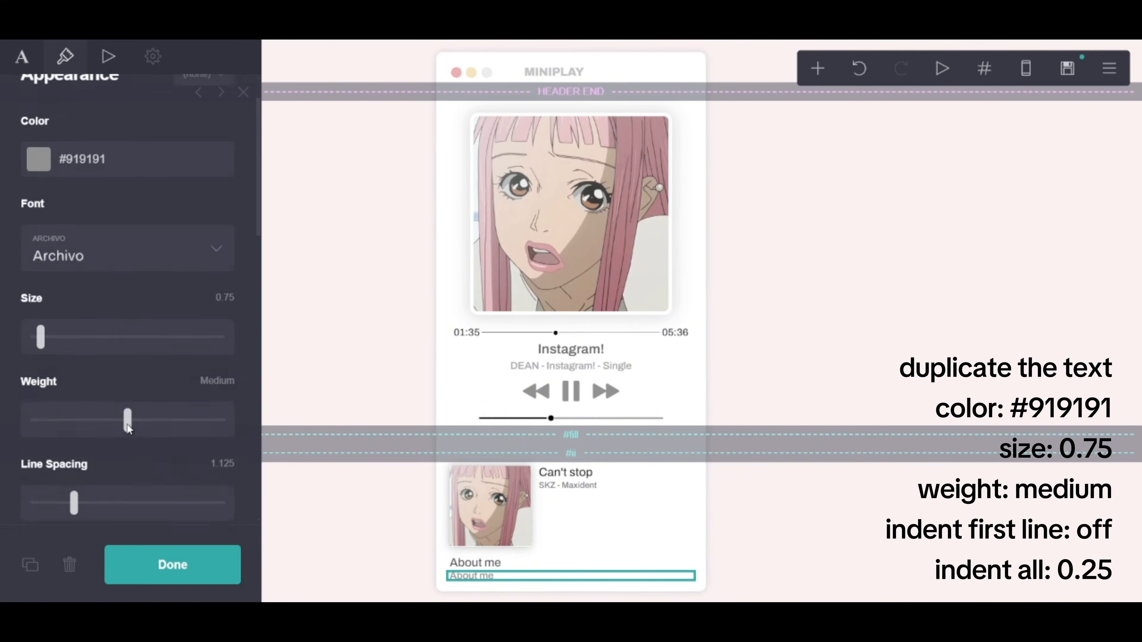
# Step: Turn off the duplicated text's first-line indent and set its overall indent to 0.25
pyautogui.scroll(-5, 129, 430)
pyautogui.click(212, 416)
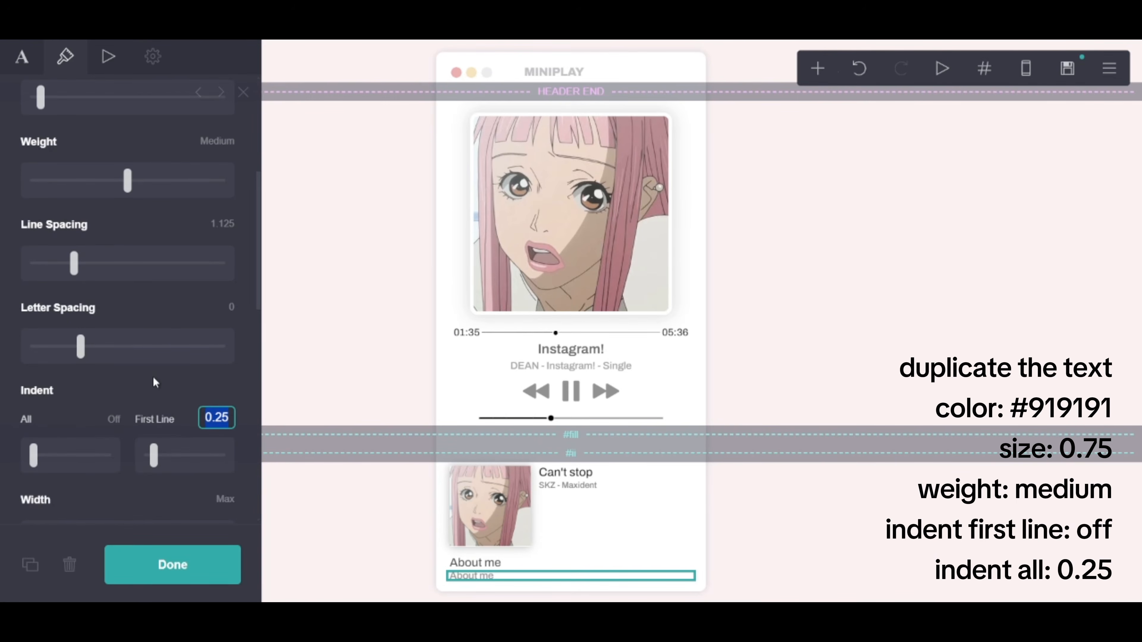
pyautogui.press('BackSpace')
pyautogui.press('Return')
pyautogui.click(115, 421)
pyautogui.write('0.25')
pyautogui.press('Return')
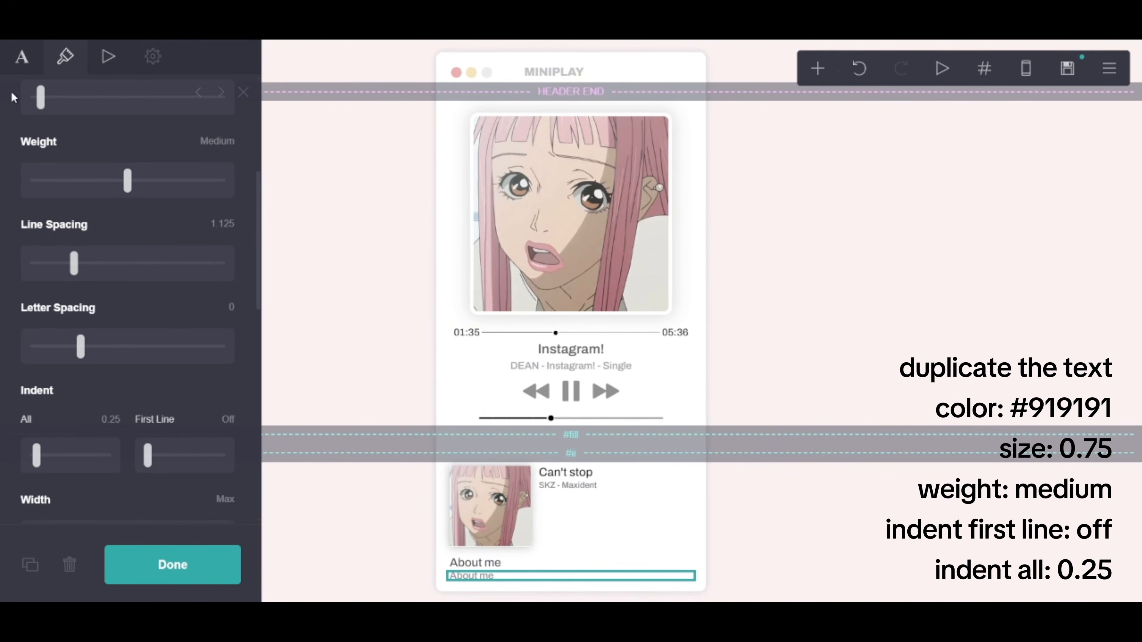
# Step: Replace the duplicated text's content with "hi im name!"
pyautogui.click(22, 57)
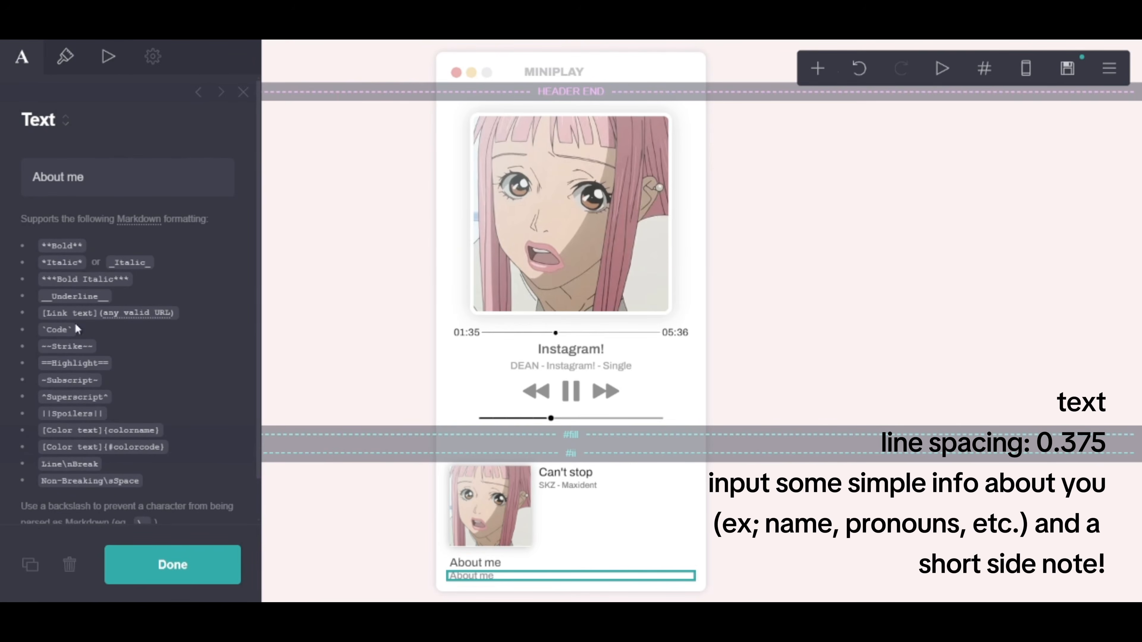
pyautogui.click(64, 189)
pyautogui.hotkey('ctrl', 'a')
pyautogui.write('hi')
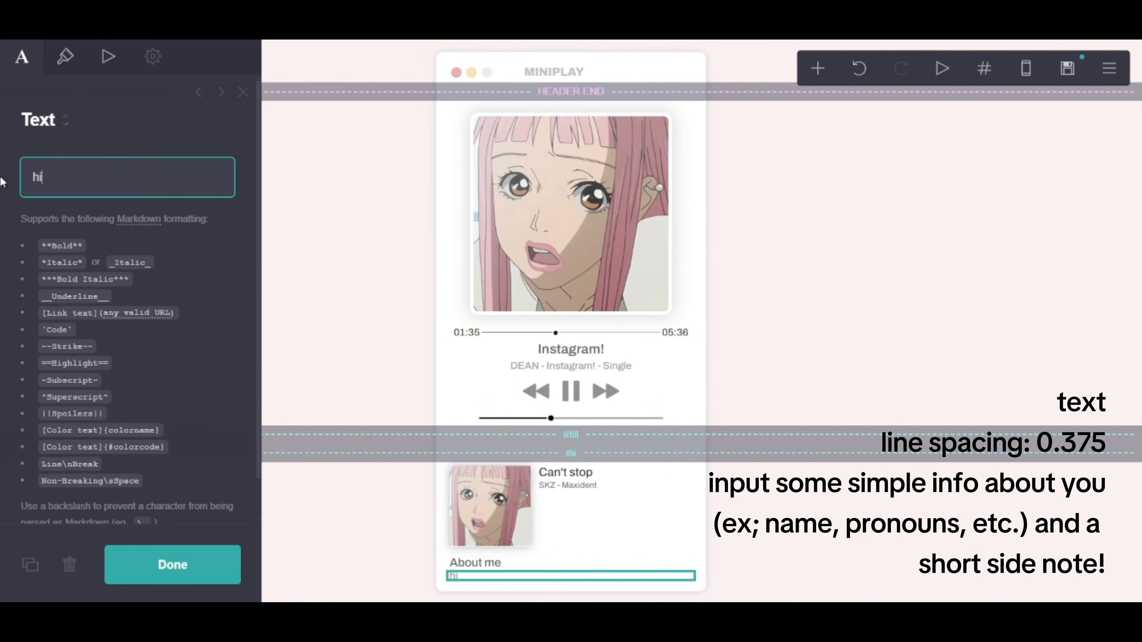
pyautogui.write(' im name!')
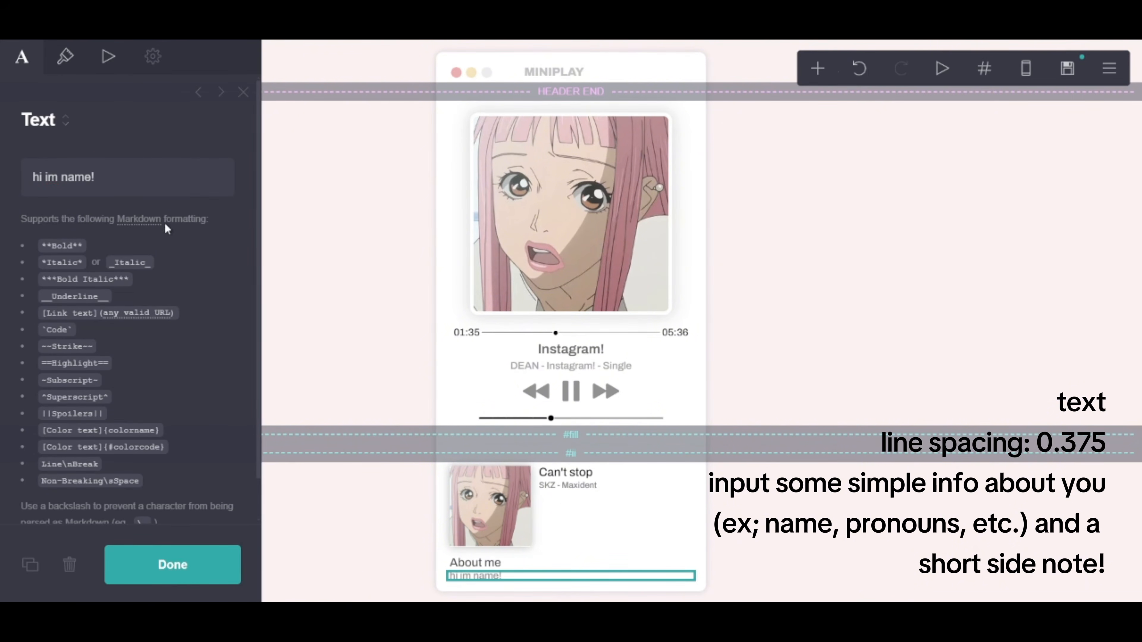
# Step: Continue the introduction's first line with "i also go by nickname, pro/nouns,"
pyautogui.click(164, 180)
pyautogui.write('i')
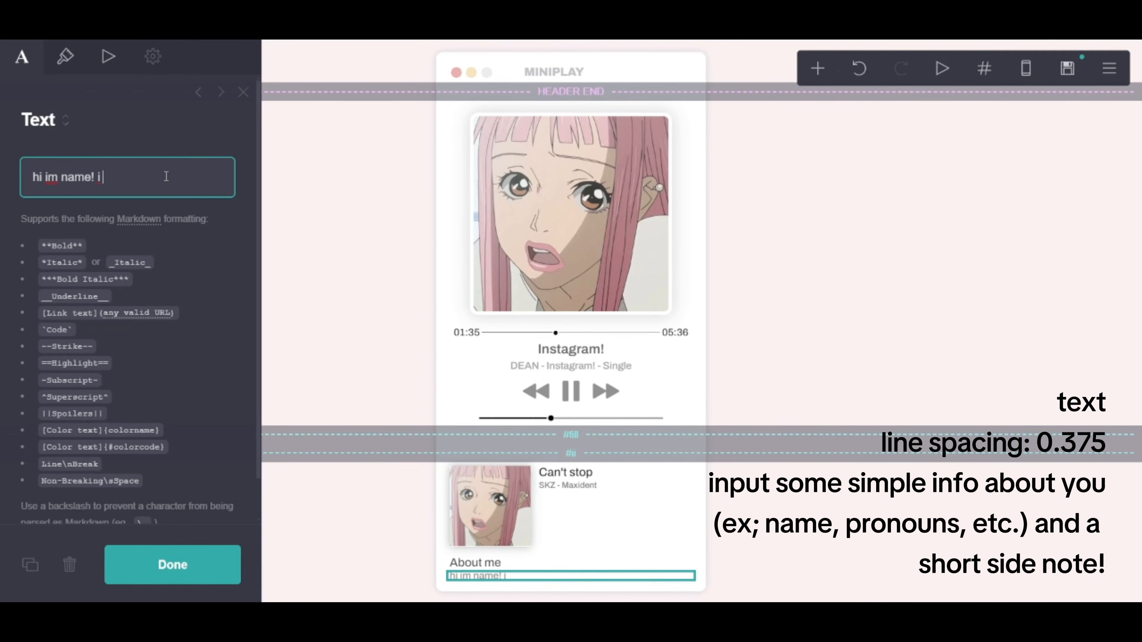
pyautogui.write(' also go by n')
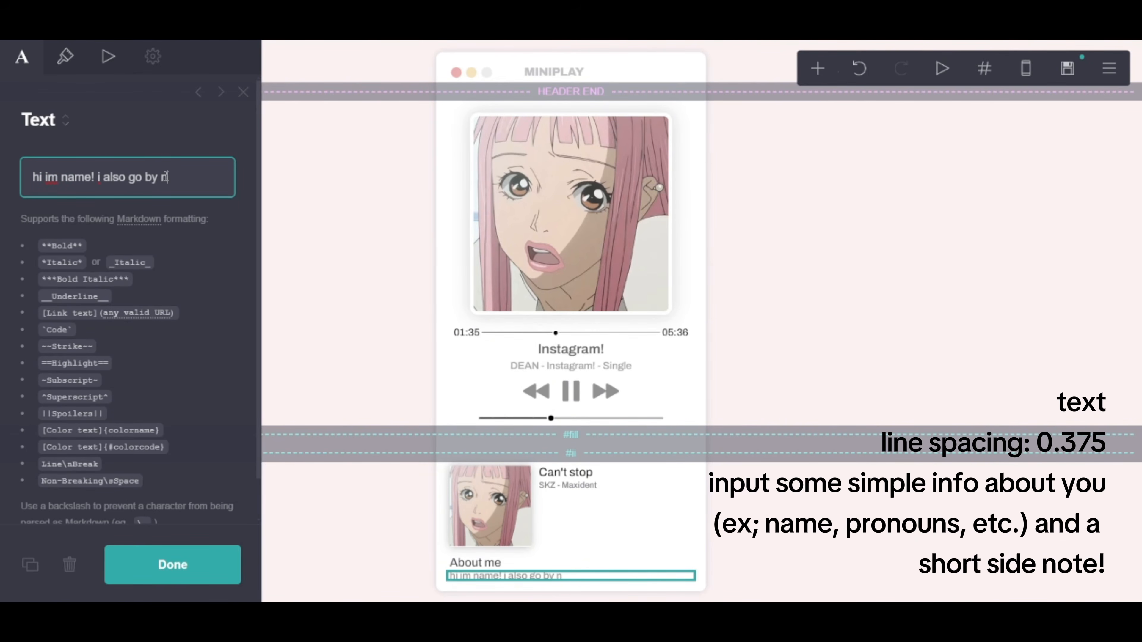
pyautogui.write('ickname, p')
pyautogui.write('ro')
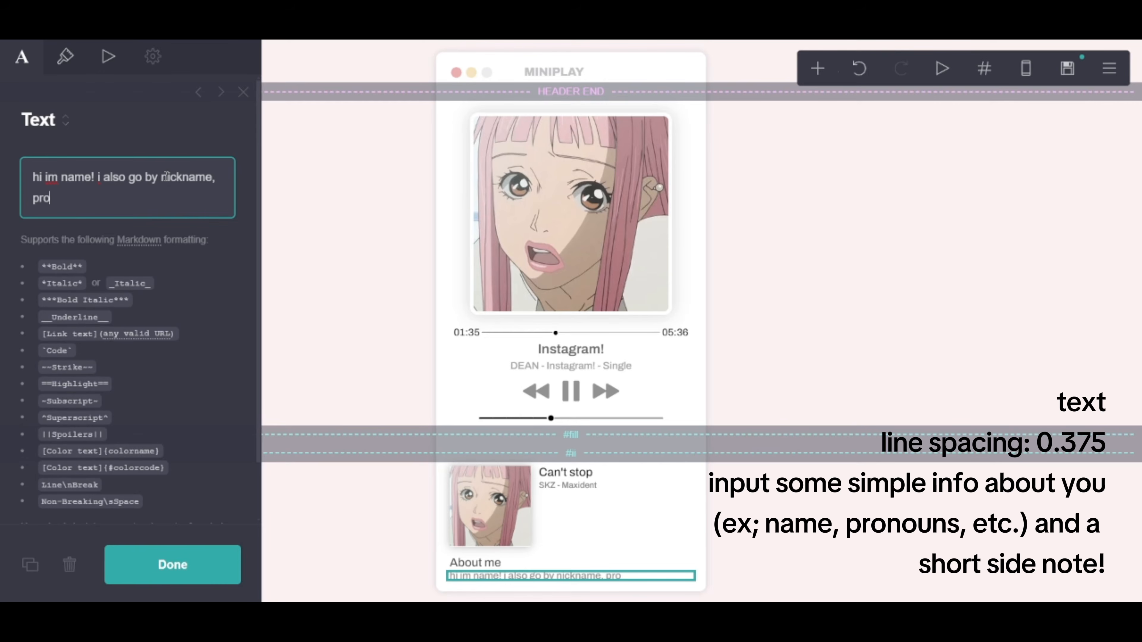
pyautogui.write('/nouns,')
# Step: Add a second line to the introduction reading "adult/minor, age,"
pyautogui.press('Return')
pyautogui.write('e')
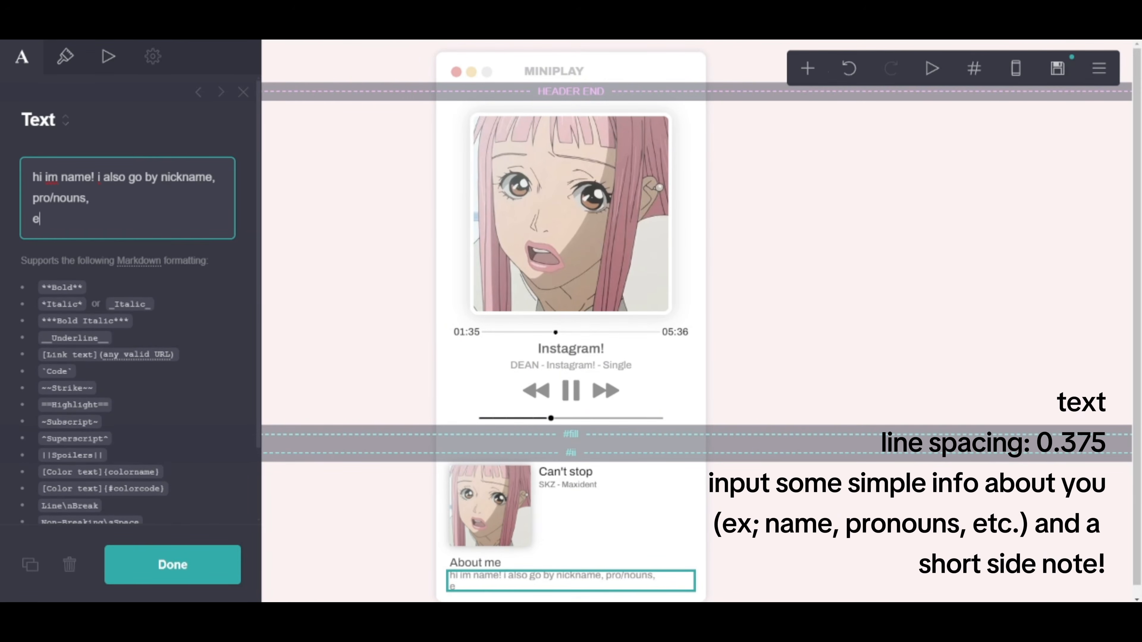
pyautogui.click(65, 375)
pyautogui.moveTo(40, 220); pyautogui.dragTo(3, 233)
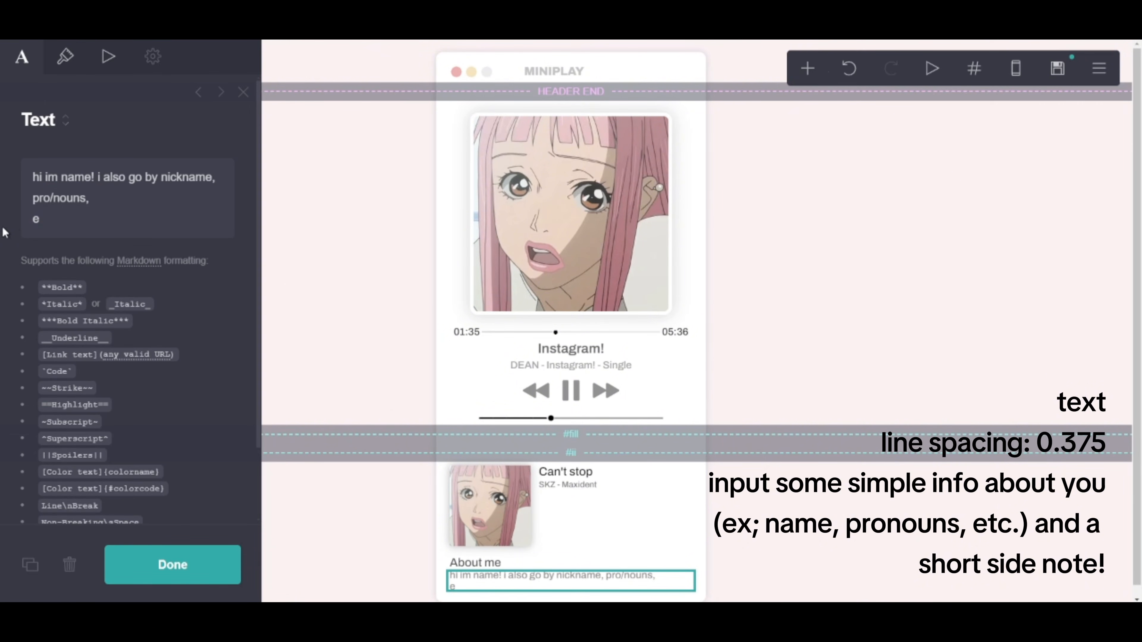
pyautogui.click(104, 199)
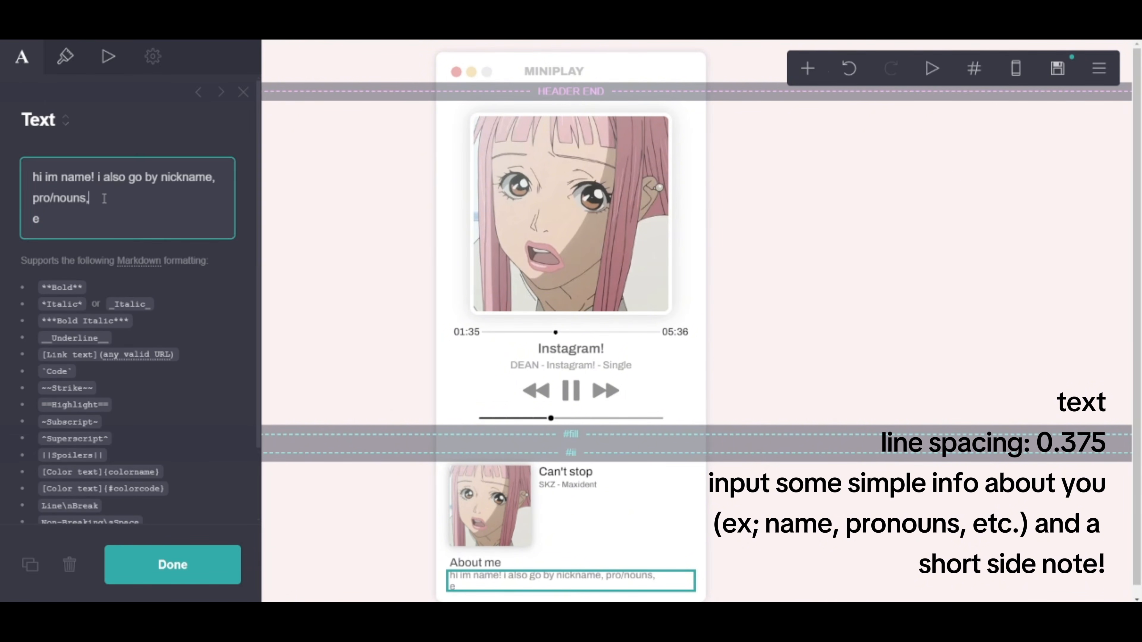
pyautogui.write('adult/minor, a')
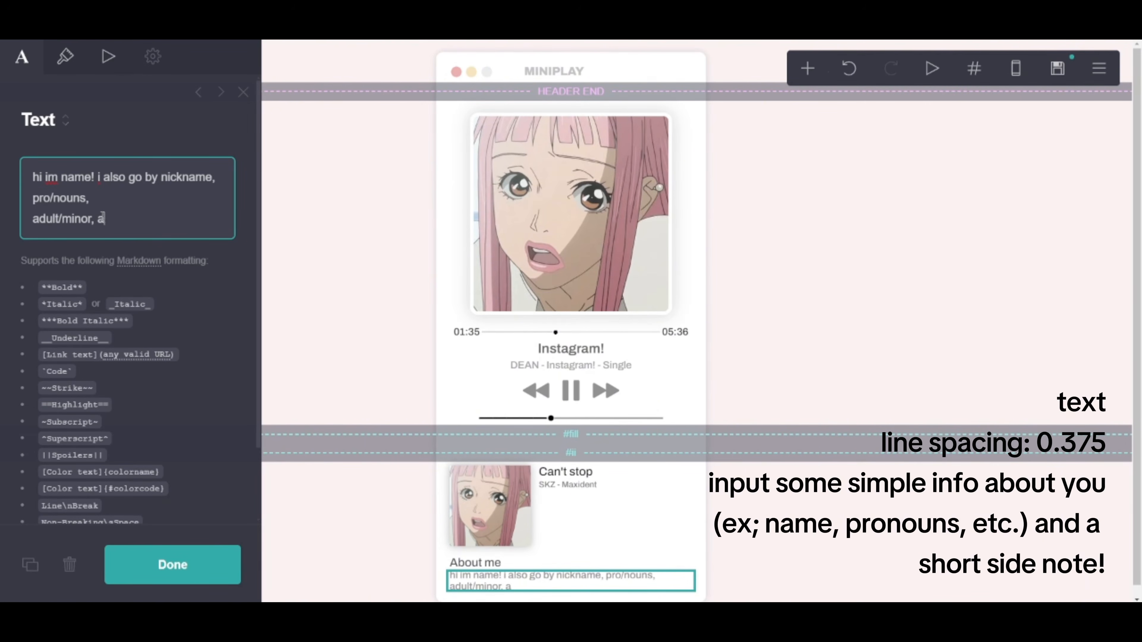
pyautogui.write('ge,')
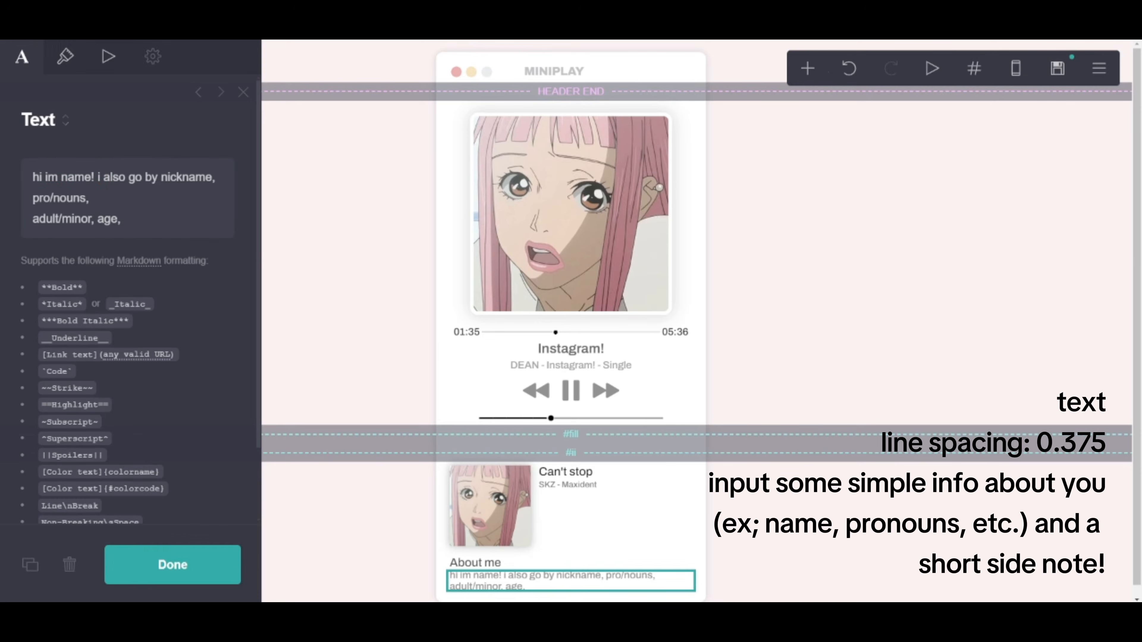
# Step: Extend the introduction's second line with "nationality, mbti, gender", leaving no comma at the end
pyautogui.click(149, 220)
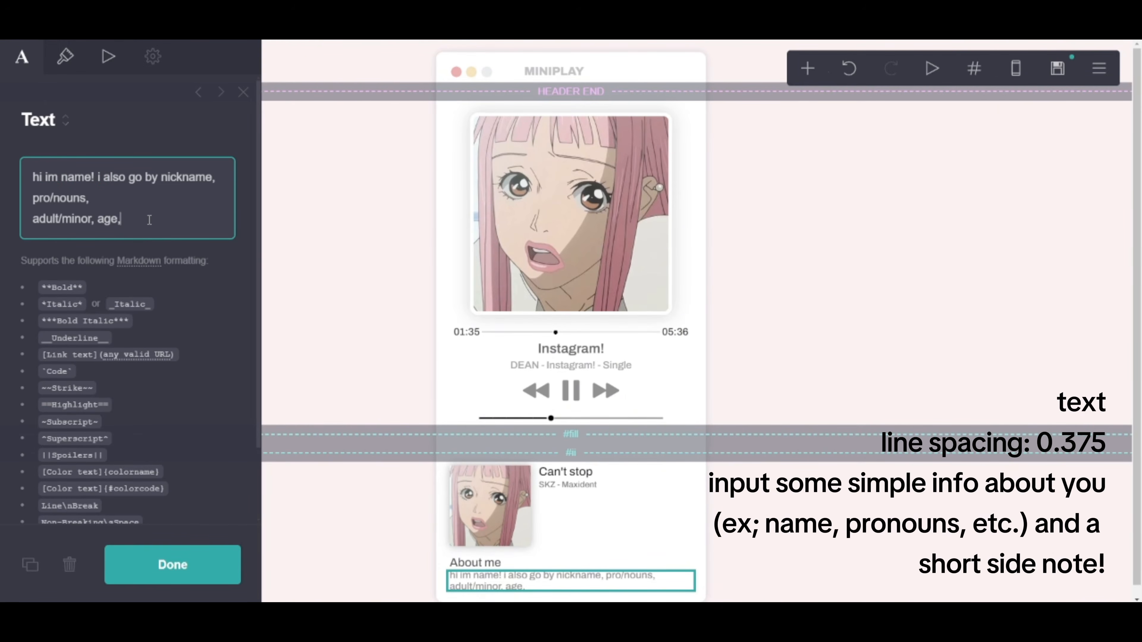
pyautogui.write('nationality, mbti,')
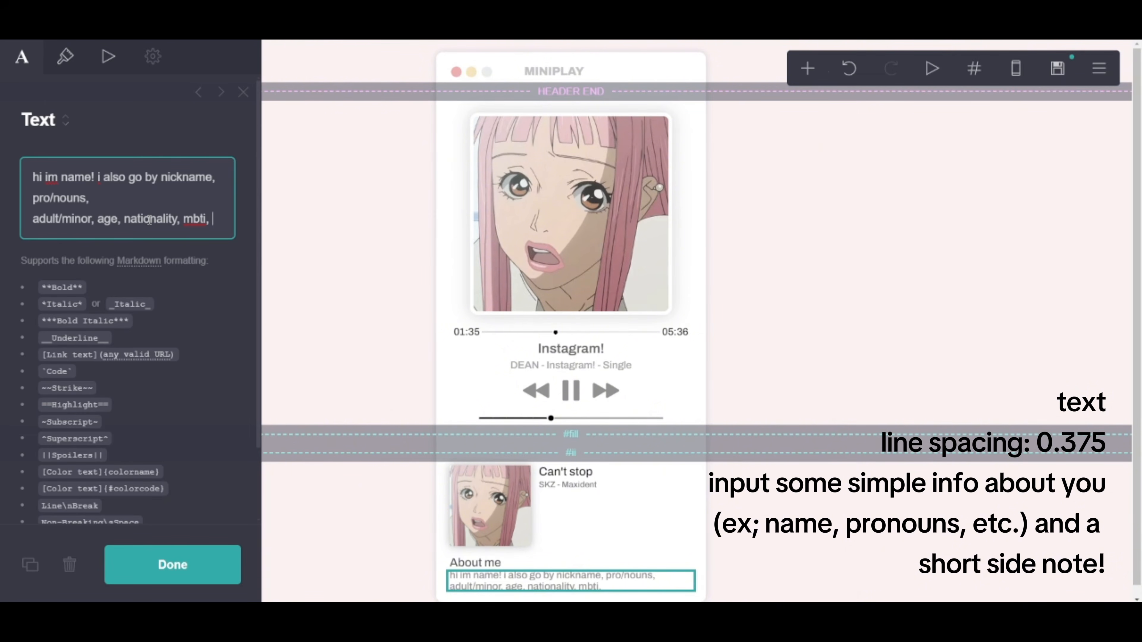
pyautogui.write(' gender,')
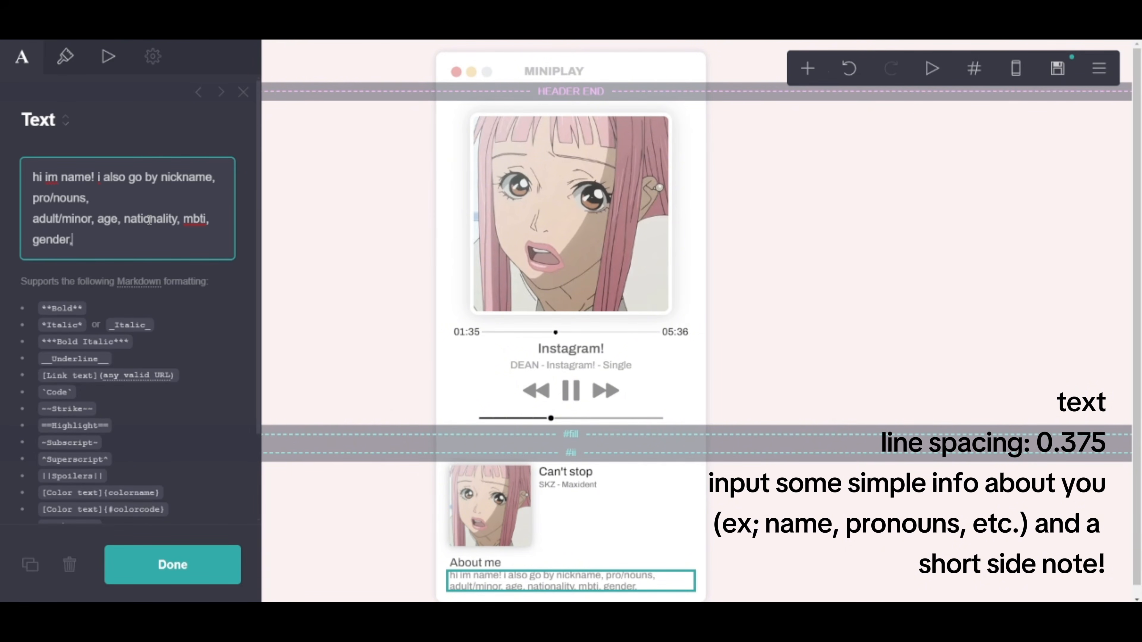
pyautogui.click(585, 599)
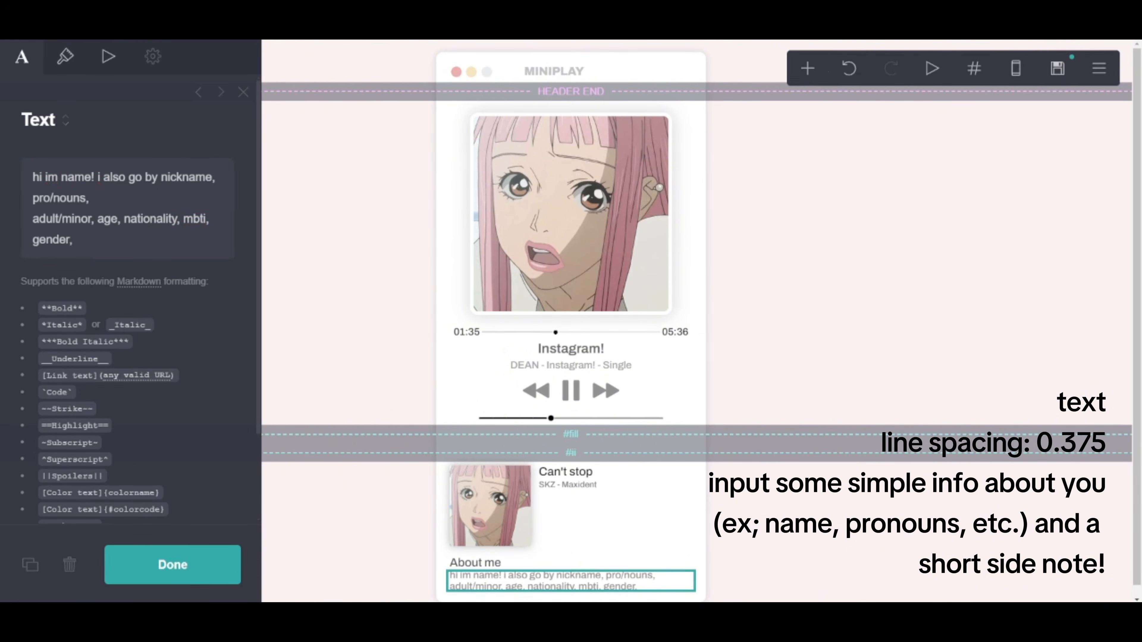
pyautogui.click(97, 233)
# Step: Set the line spacing of the introduction text to 1.375
pyautogui.click(65, 56)
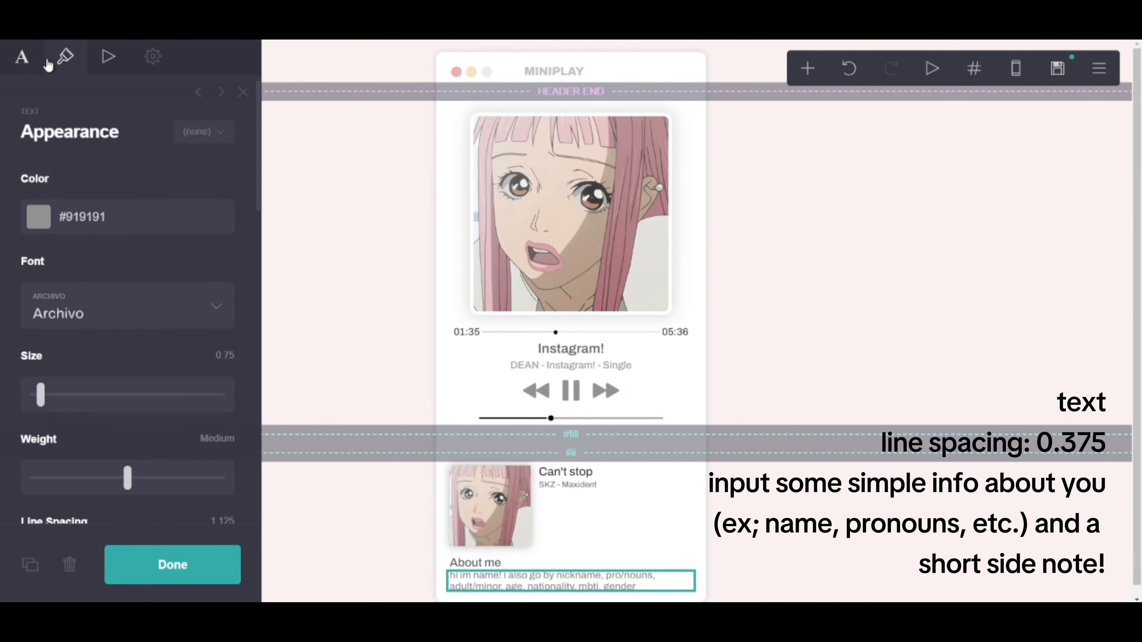
pyautogui.scroll(-10, 93, 365)
pyautogui.scroll(-4, 56, 463)
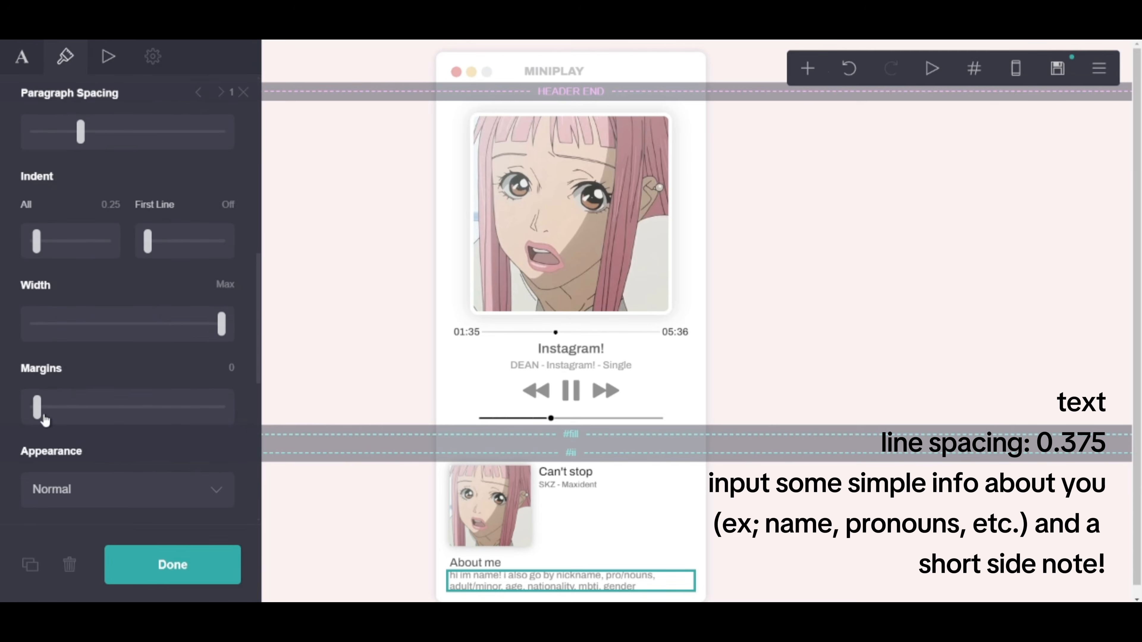
pyautogui.scroll(5, 49, 205)
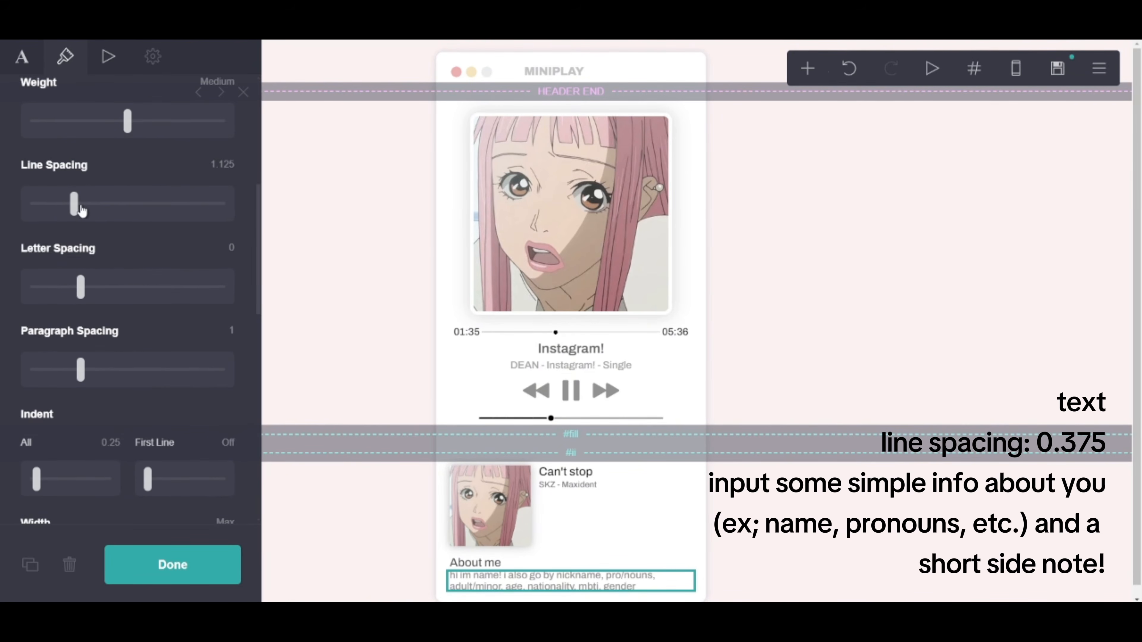
pyautogui.moveTo(80, 204); pyautogui.dragTo(104, 208)
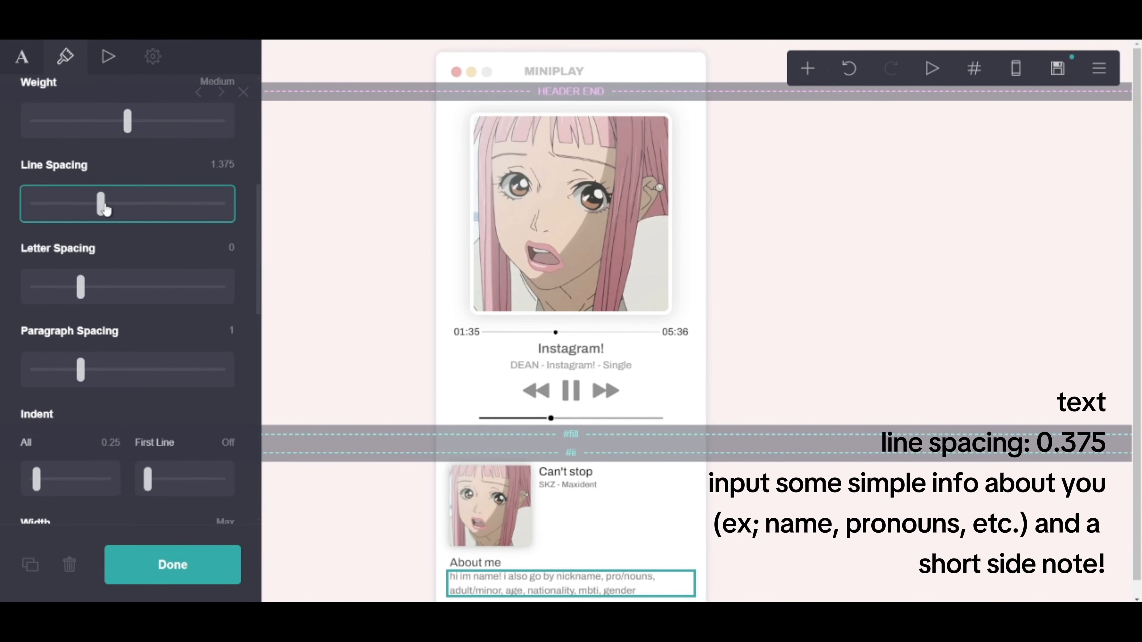
# Step: Add a new line after "gender" in the introduction reading "side note : info info"
pyautogui.click(21, 56)
pyautogui.click(572, 584)
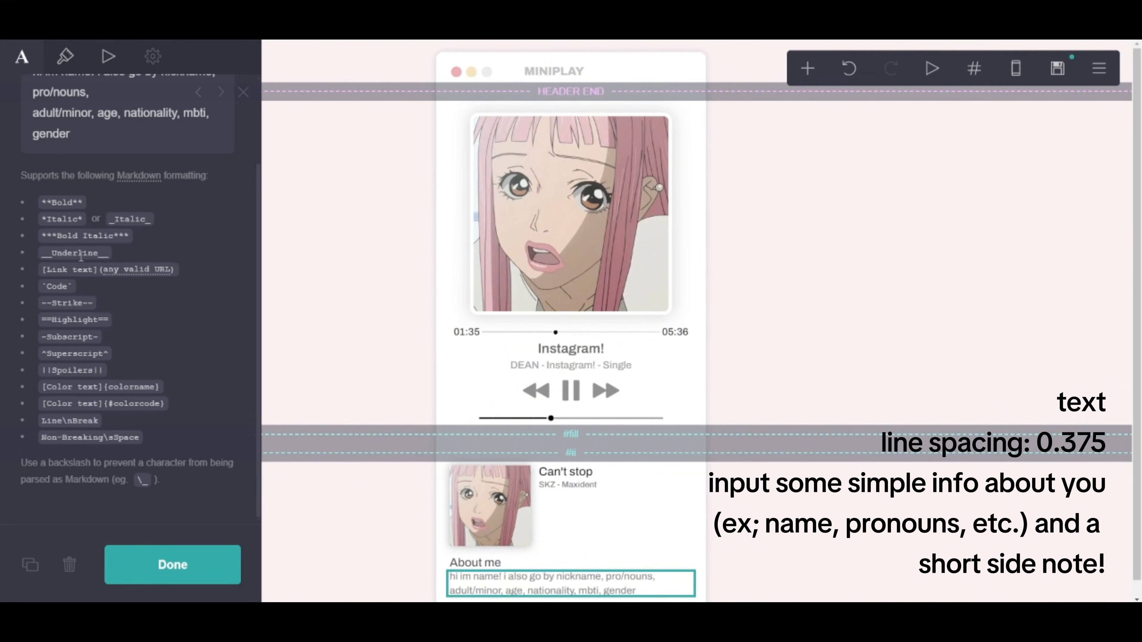
pyautogui.click(129, 132)
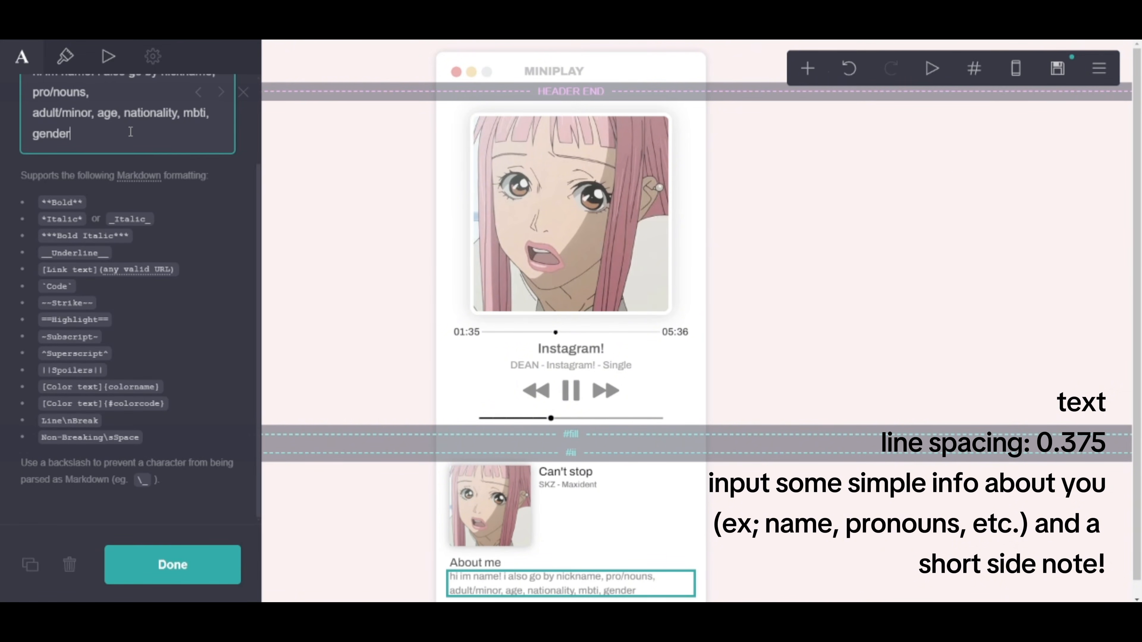
pyautogui.press('Return')
pyautogui.write('side note')
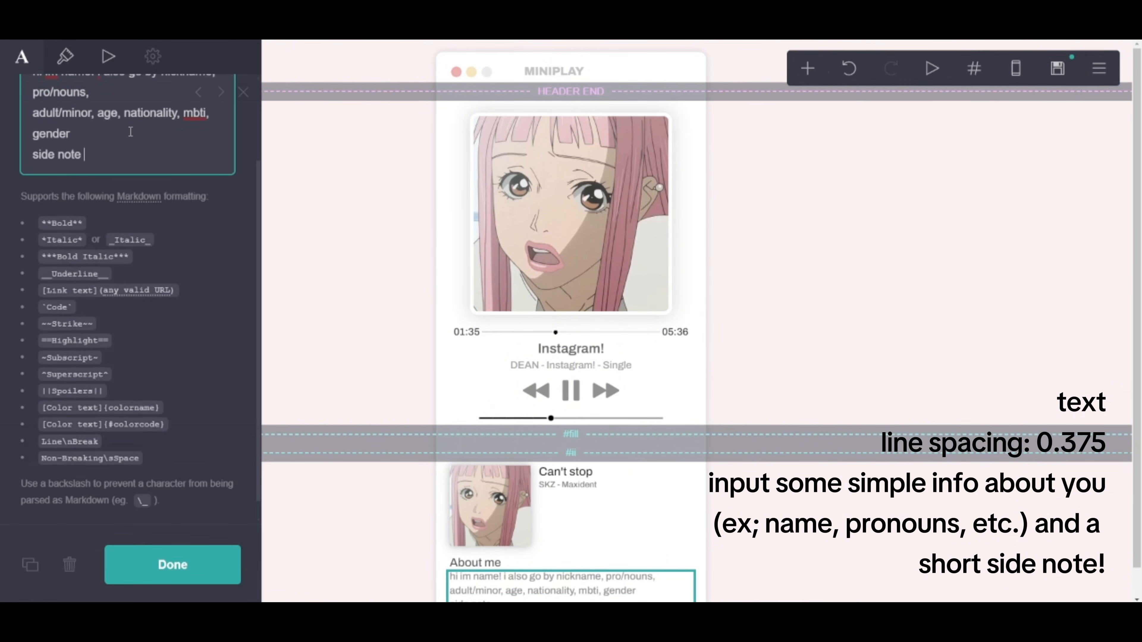
pyautogui.write(' : info info')
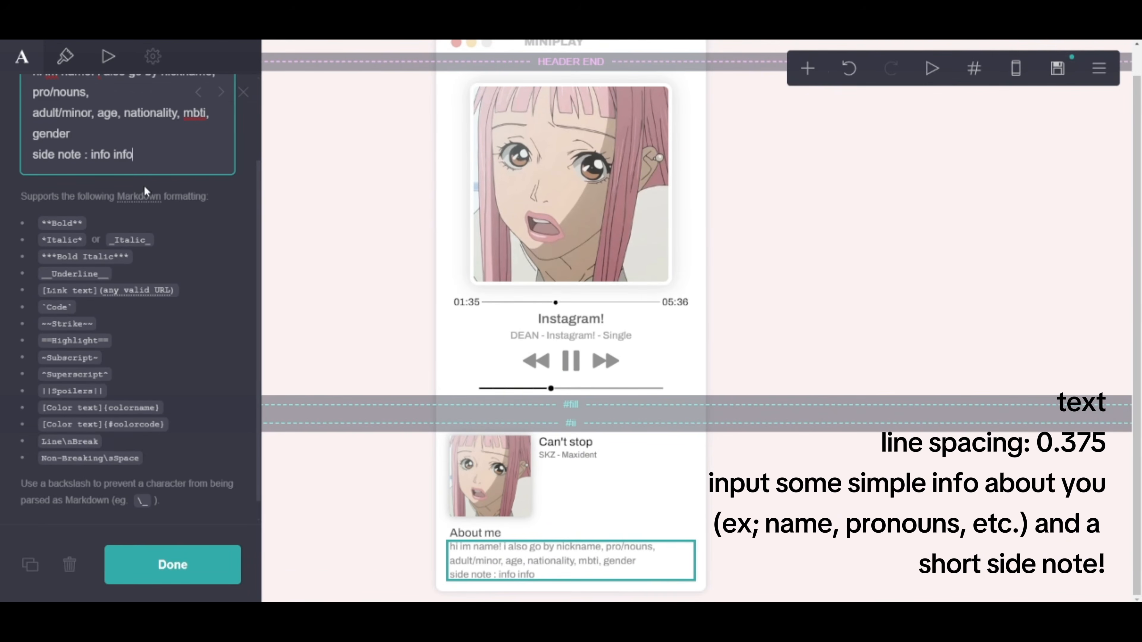
# Step: Lengthen the side note with "info info", add a line of eight "info" words ending in a period, and finish editing the text
pyautogui.click(92, 167)
pyautogui.moveTo(153, 160); pyautogui.dragTo(102, 156)
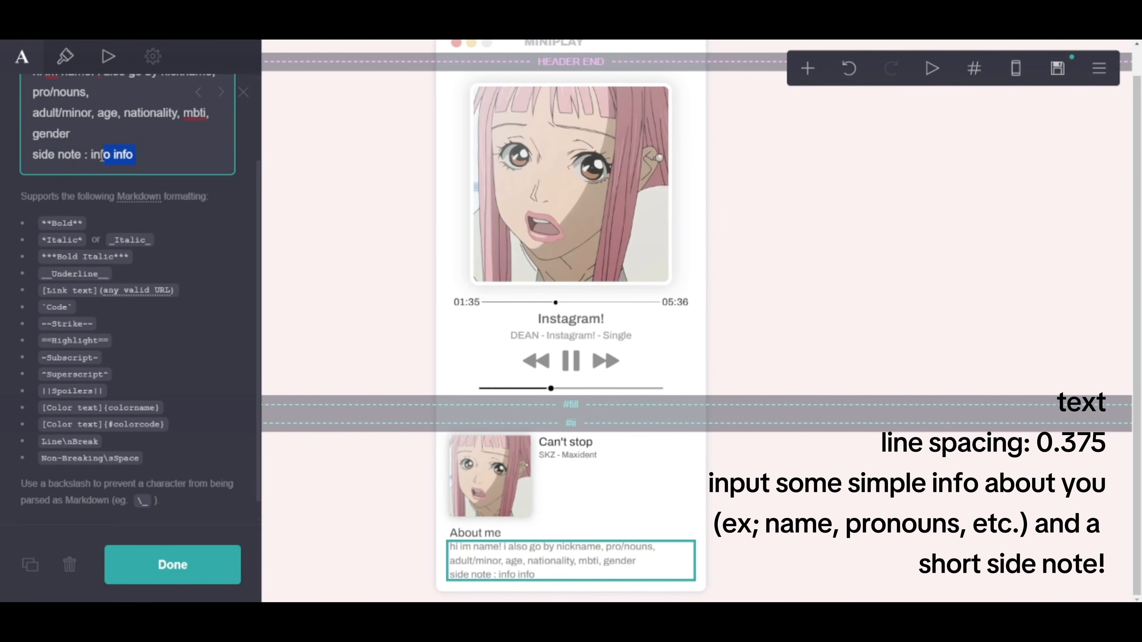
pyautogui.click(155, 157)
pyautogui.write('info info')
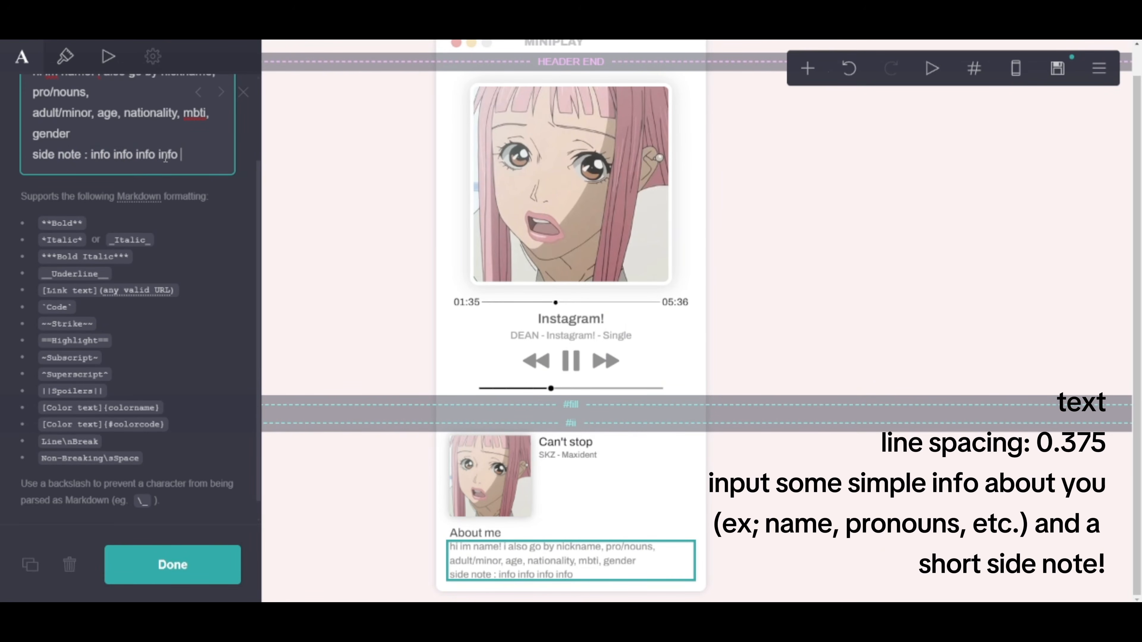
pyautogui.press('Return')
pyautogui.write('info info info info info info info info')
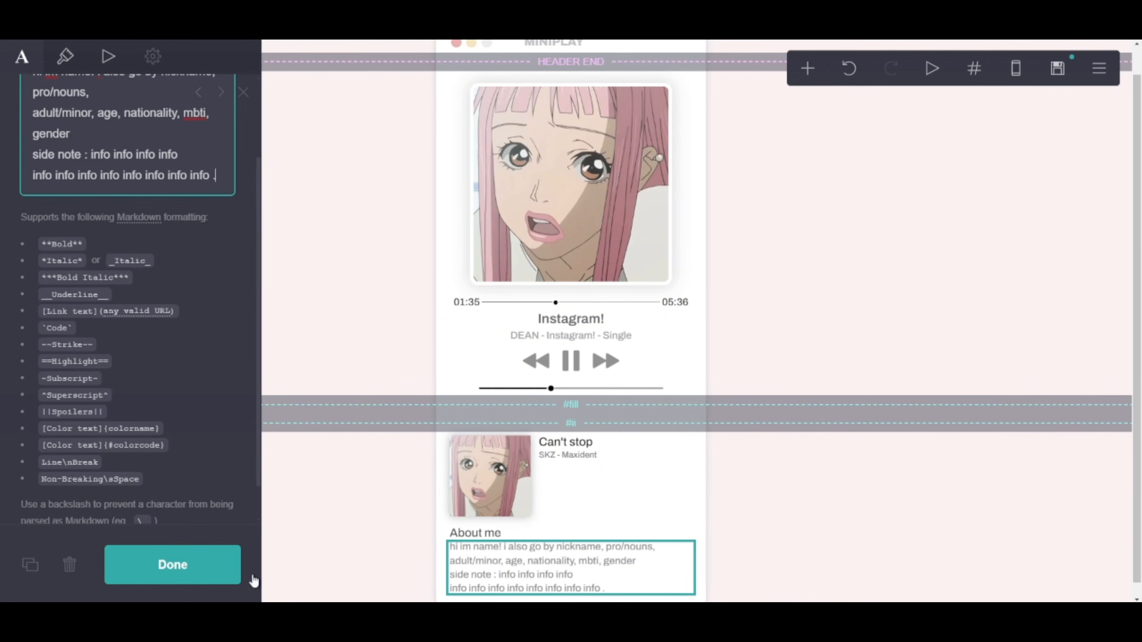
pyautogui.click(176, 566)
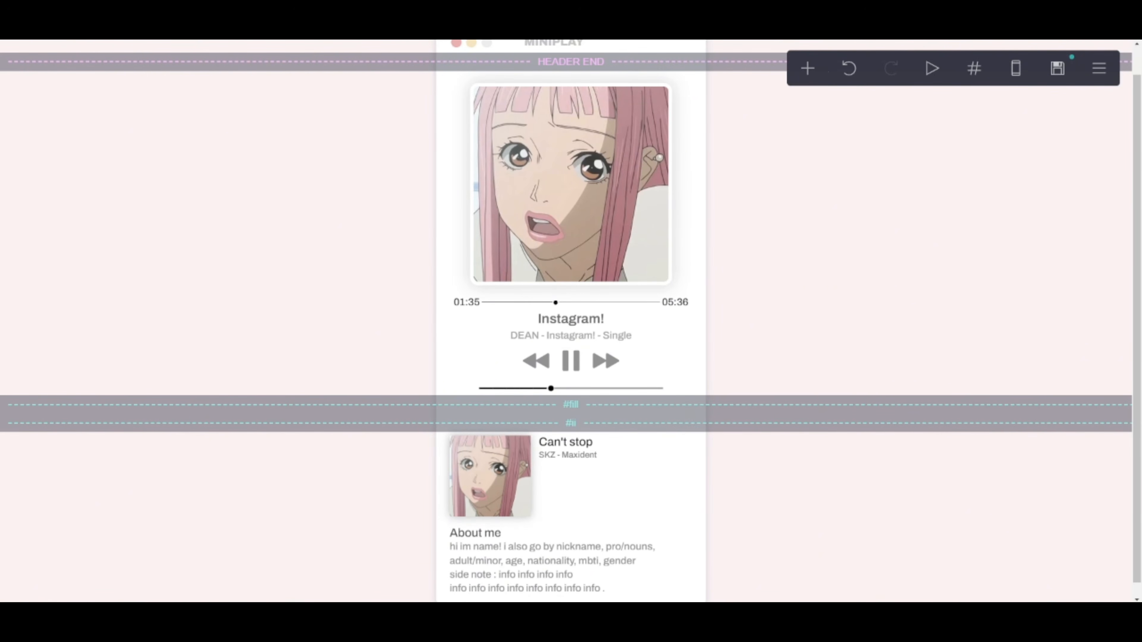
# Step: Duplicate the "About me" heading and place the copy below the introduction text
pyautogui.click(521, 534)
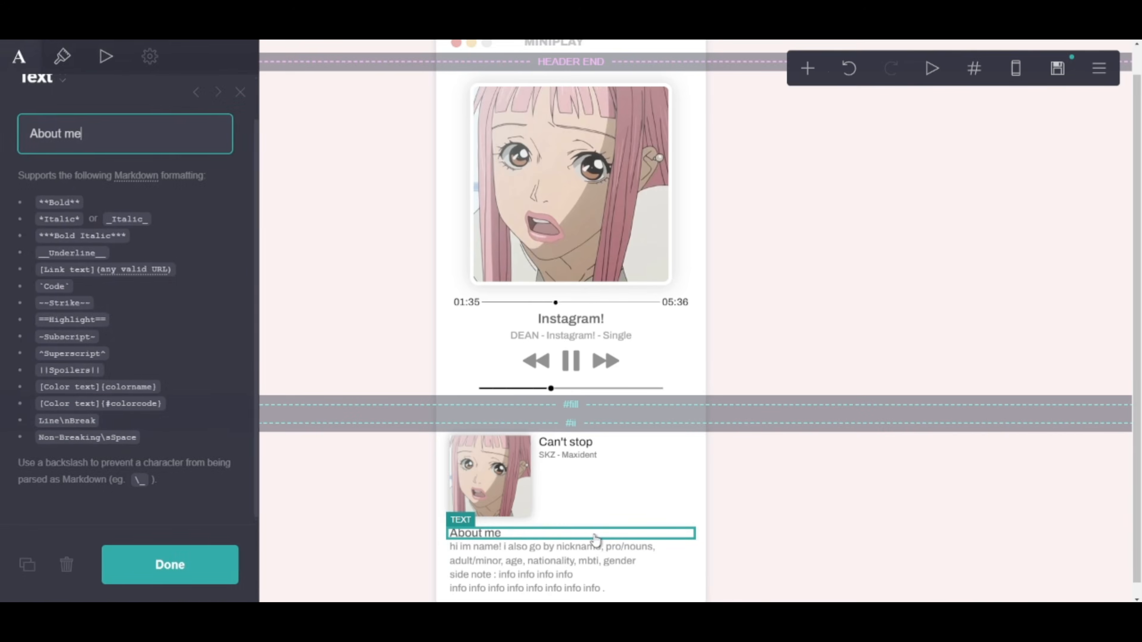
pyautogui.click(27, 564)
pyautogui.moveTo(472, 519); pyautogui.dragTo(530, 579)
# Step: Add a divider between the introduction text and the copied heading, recolor it so its line is invisible, and finish editing it
pyautogui.click(808, 68)
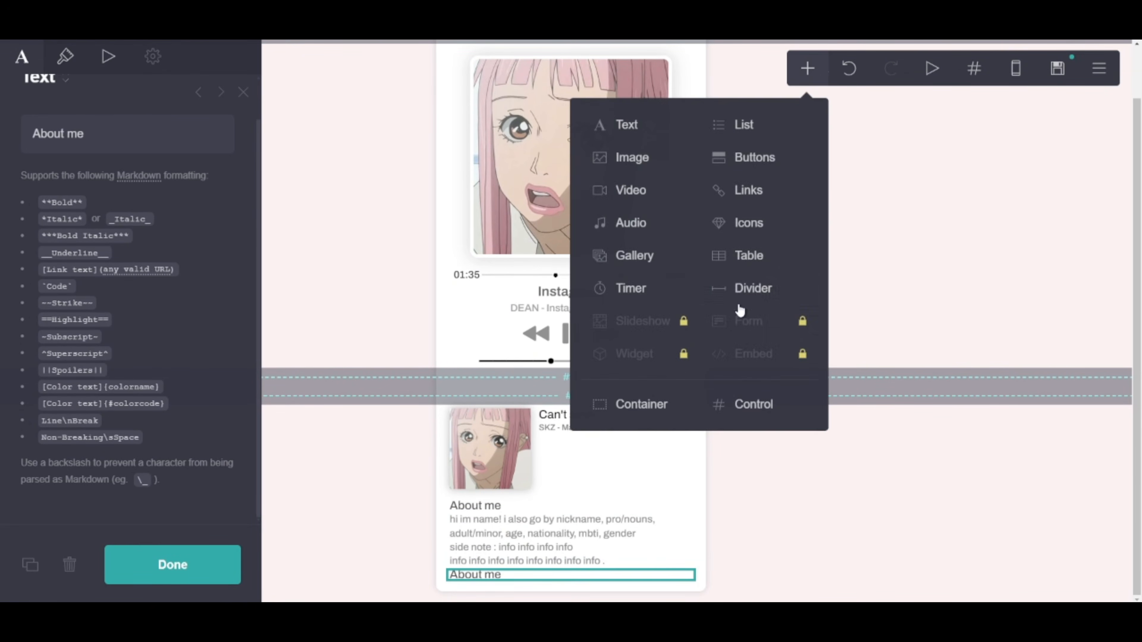
pyautogui.click(747, 289)
pyautogui.moveTo(527, 586); pyautogui.dragTo(499, 562)
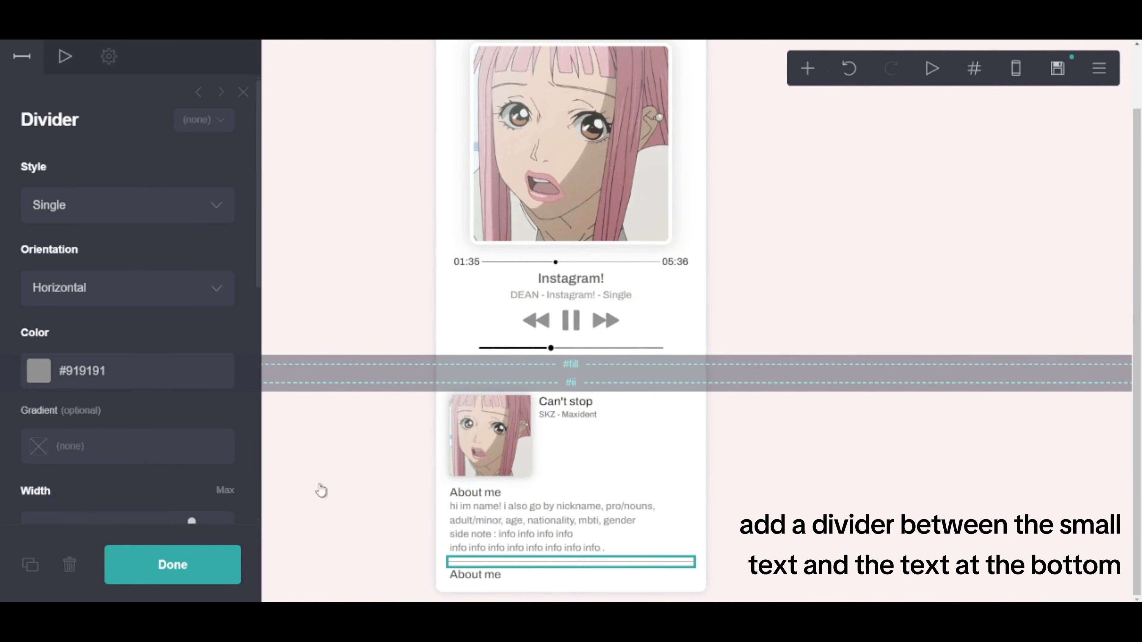
pyautogui.click(153, 378)
pyautogui.moveTo(122, 434); pyautogui.dragTo(3, 353)
pyautogui.click(216, 579)
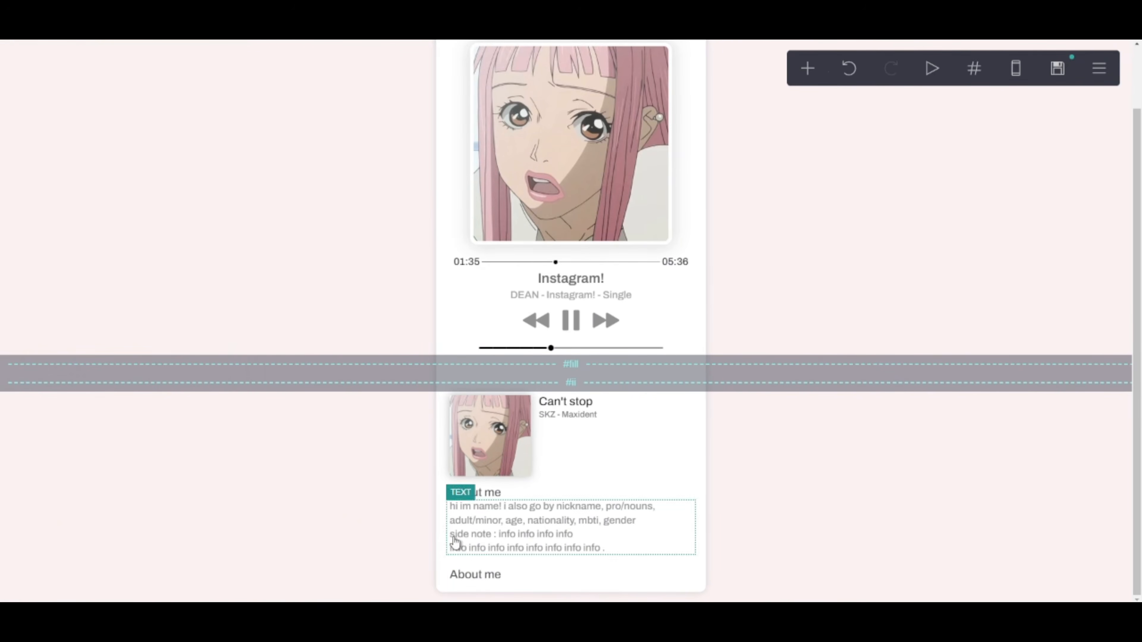
# Step: Change the copied heading below the divider to "Dis&Likes"
pyautogui.click(472, 582)
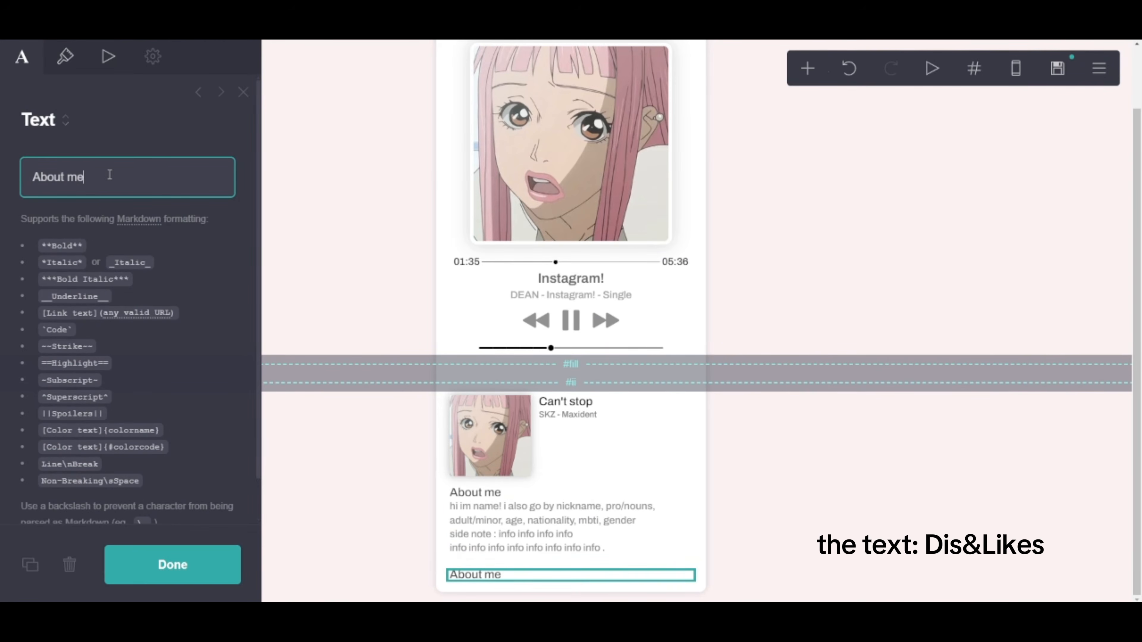
pyautogui.moveTo(147, 175); pyautogui.dragTo(2, 198)
pyautogui.write('Fis')
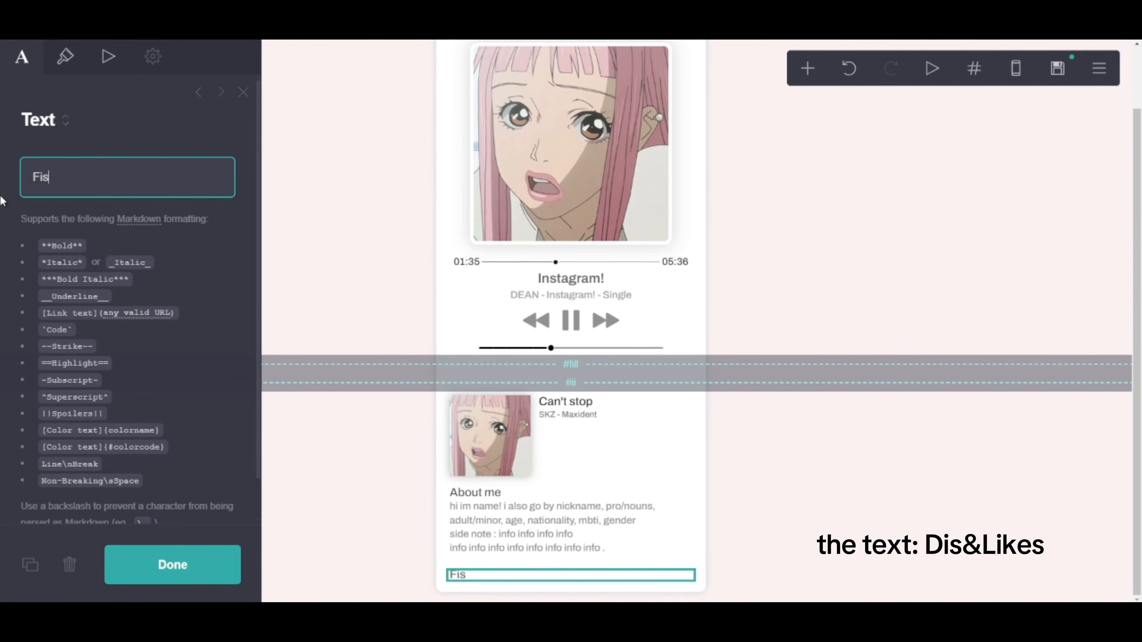
pyautogui.press('BackSpace')
pyautogui.write('Dis&Likes')
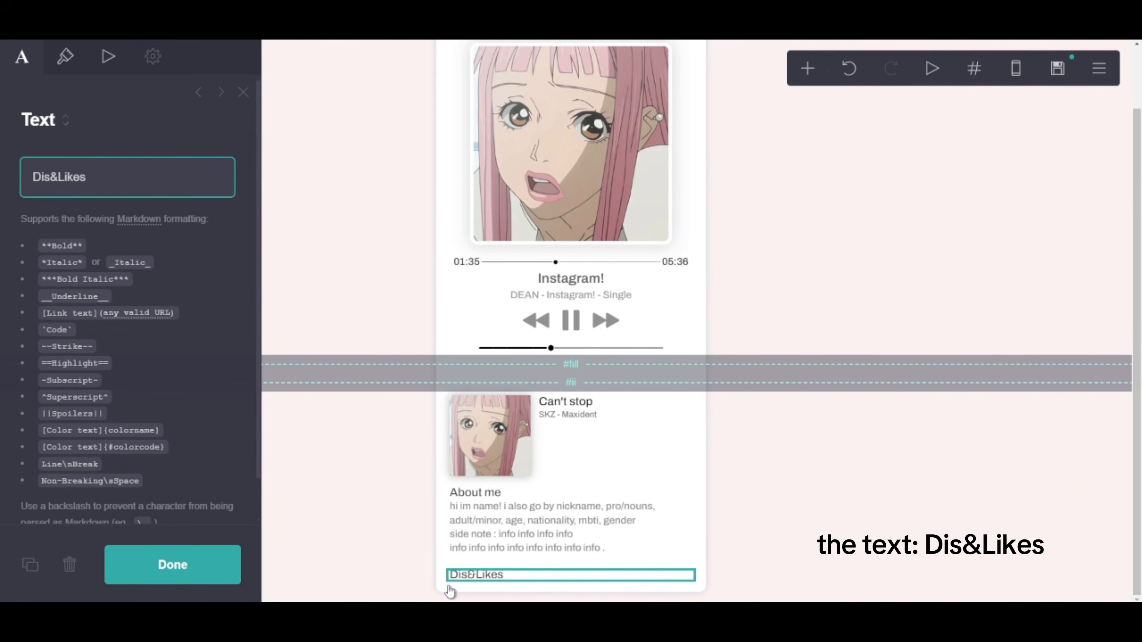
# Step: Duplicate the introduction text and place the copy below the "Dis&Likes" heading
pyautogui.click(512, 544)
pyautogui.click(32, 565)
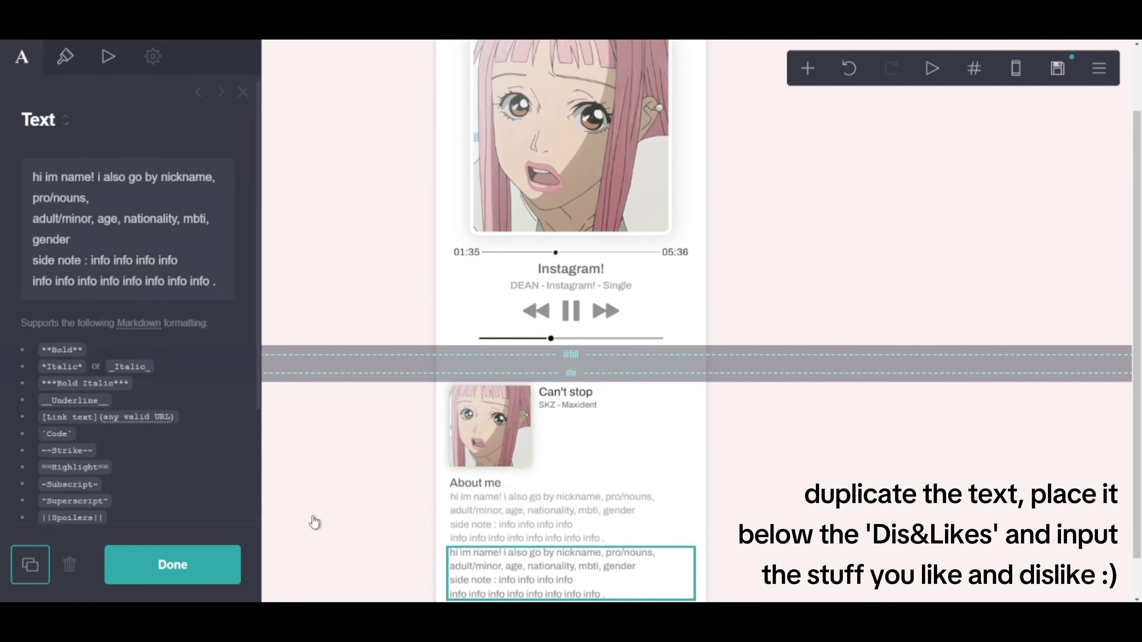
pyautogui.moveTo(499, 525); pyautogui.dragTo(541, 586)
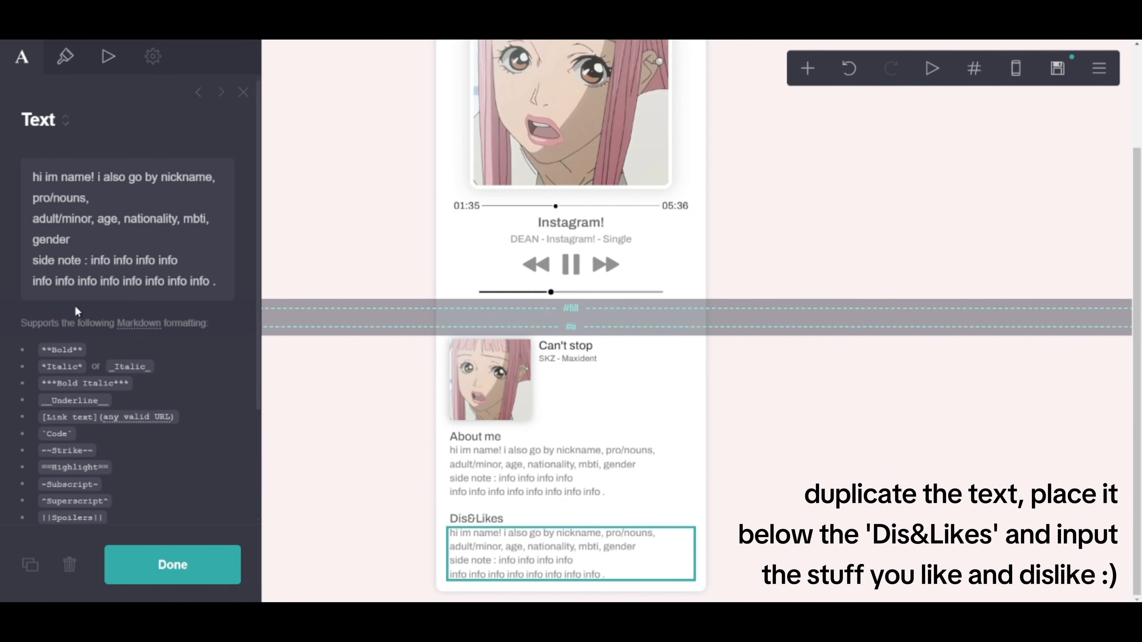
# Step: Replace the copied text with a line reading bold "<3" followed by eight "info" words
pyautogui.click(93, 288)
pyautogui.hotkey('ctrl', 'a')
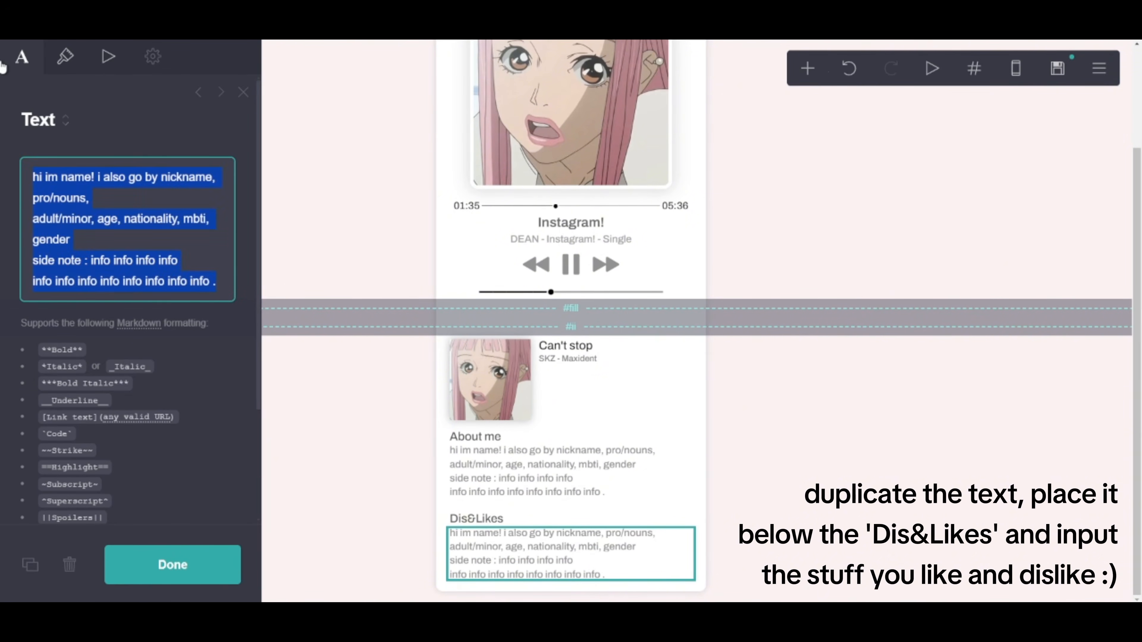
pyautogui.write('**')
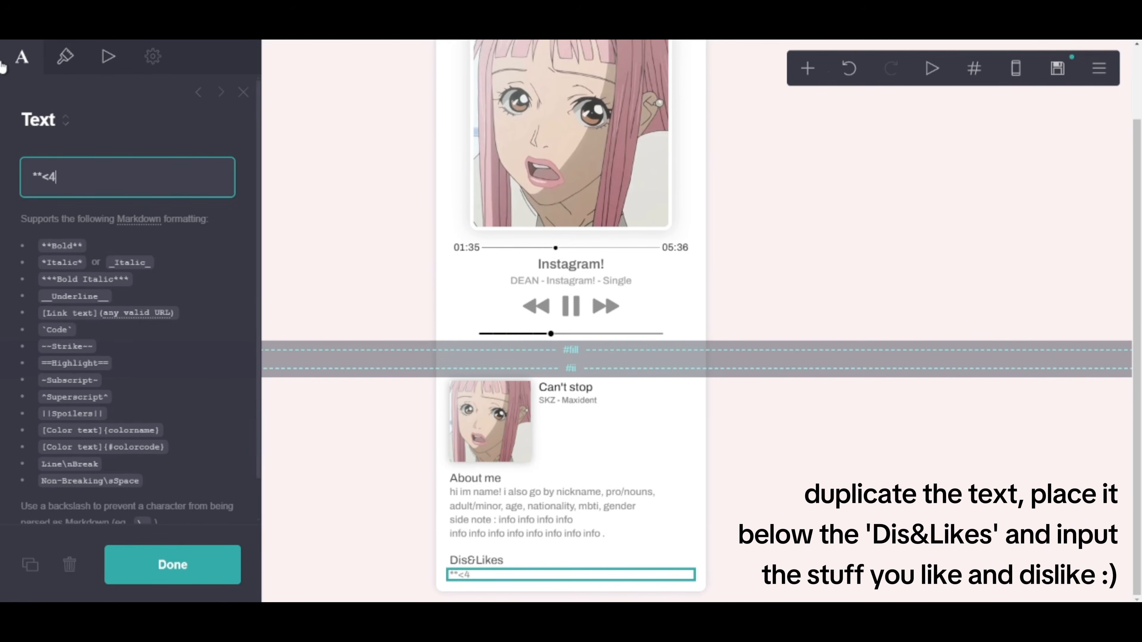
pyautogui.write('<3** info info')
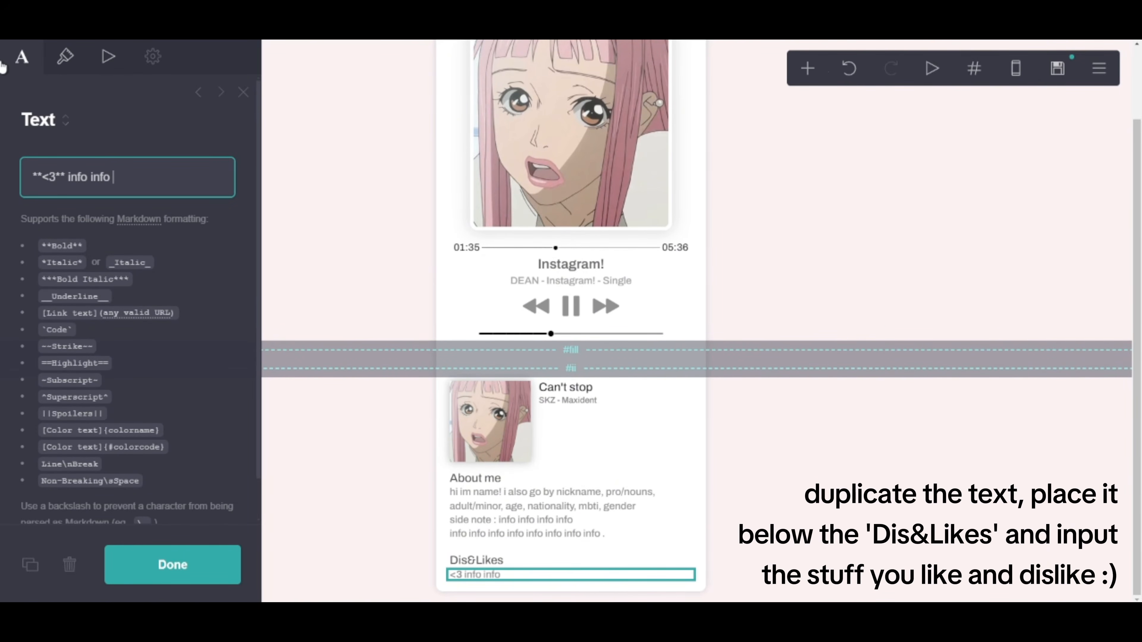
pyautogui.moveTo(75, 197); pyautogui.dragTo(69, 196)
pyautogui.hotkey('ctrl', 'c')
pyautogui.click(162, 182)
pyautogui.hotkey('ctrl', 'v')
pyautogui.hotkey('ctrl', 'v')
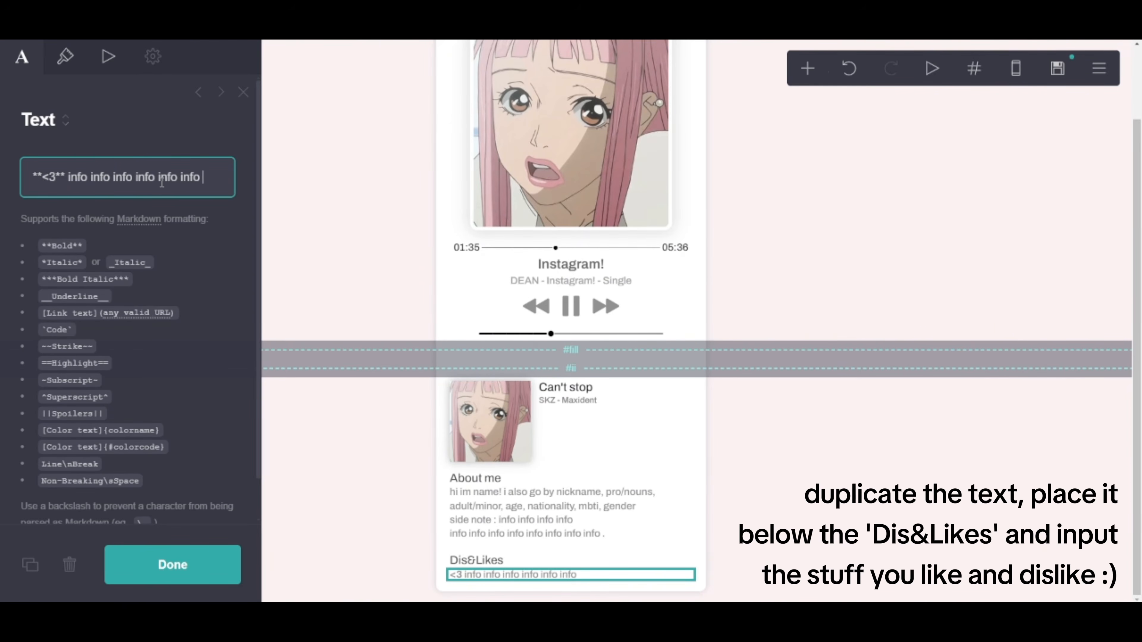
pyautogui.hotkey('ctrl', 'v')
# Step: Continue the likes with a second line of eight "info" words and a third line of four
pyautogui.press('Return')
pyautogui.hotkey('ctrl', 'v')
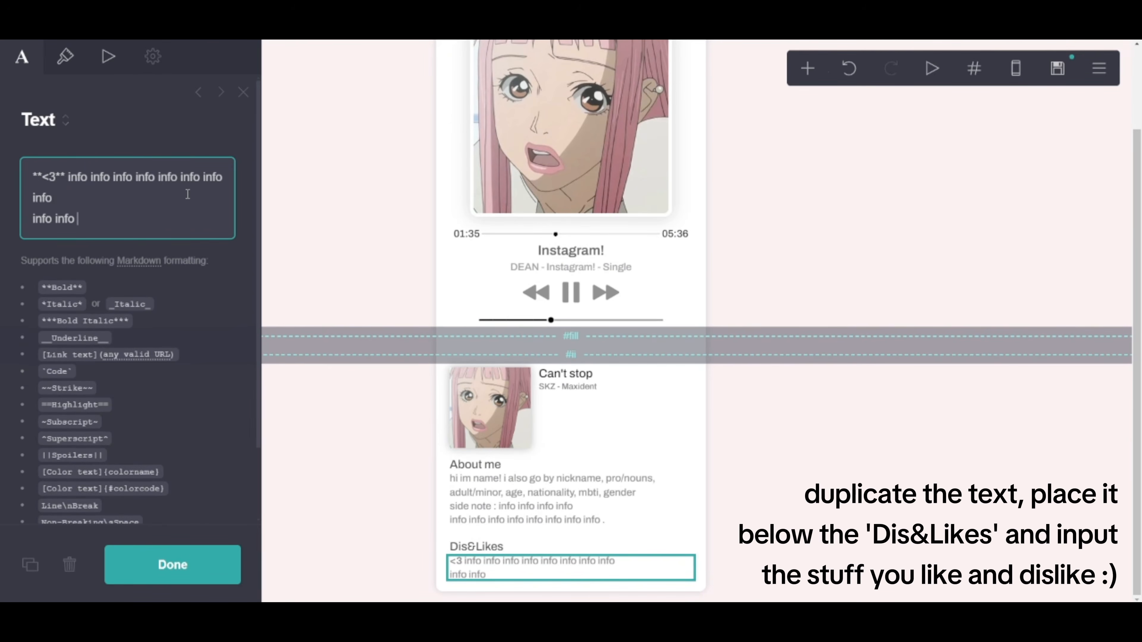
pyautogui.hotkey('ctrl', 'v')
pyautogui.hotkey('ctrl', 'v')
pyautogui.hotkey('ctrl', 'v')
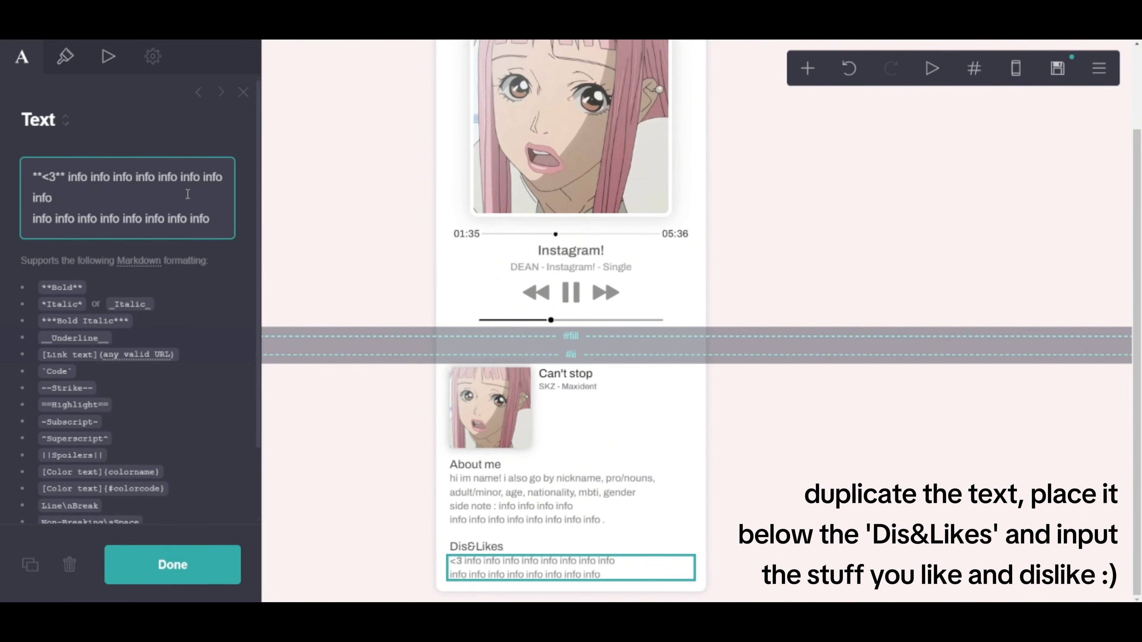
pyautogui.press('Return')
pyautogui.hotkey('ctrl', 'v')
pyautogui.hotkey('ctrl', 'v')
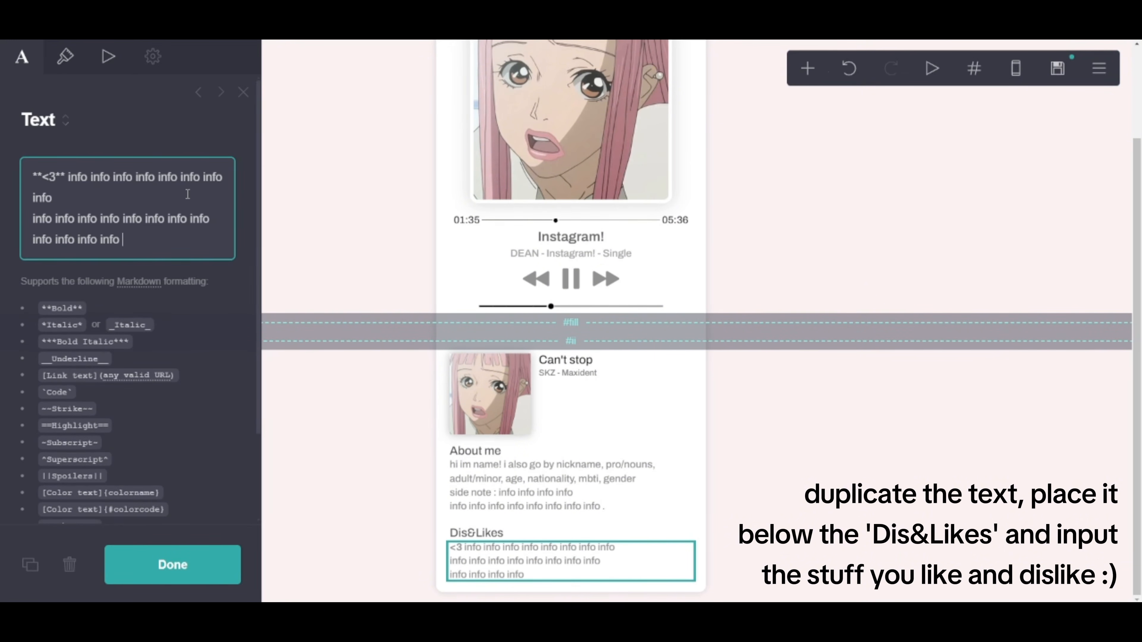
# Step: Start the dislikes on a new line with bold "</3" followed by eight "info" words
pyautogui.press('Return')
pyautogui.write('**')
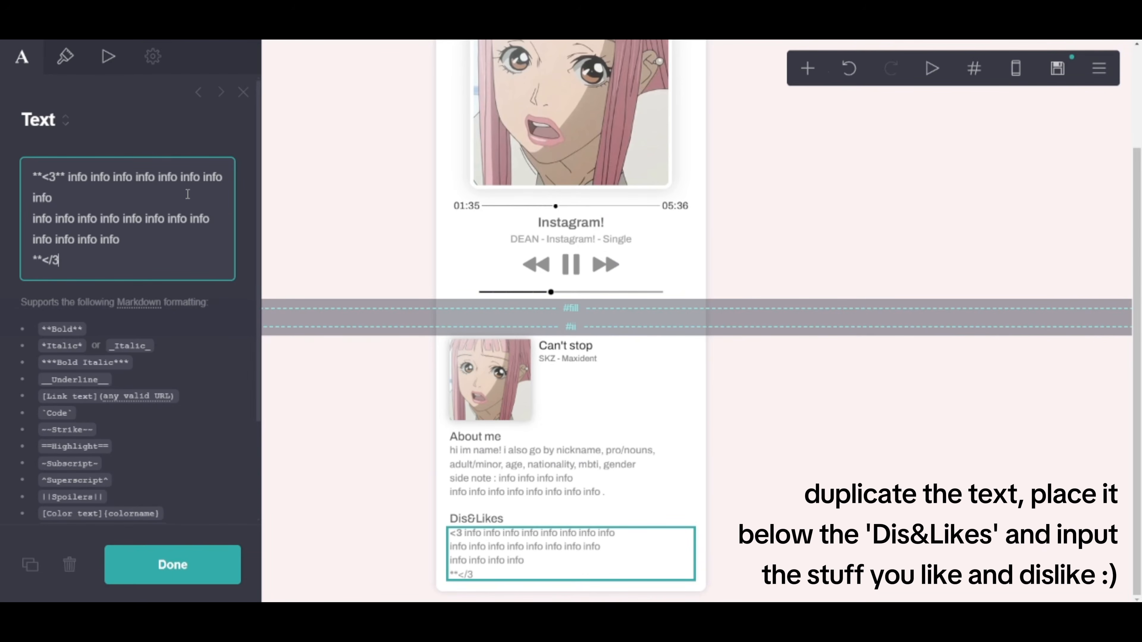
pyautogui.write('</3**')
pyautogui.hotkey('ctrl', 'v')
pyautogui.hotkey('ctrl', 'v')
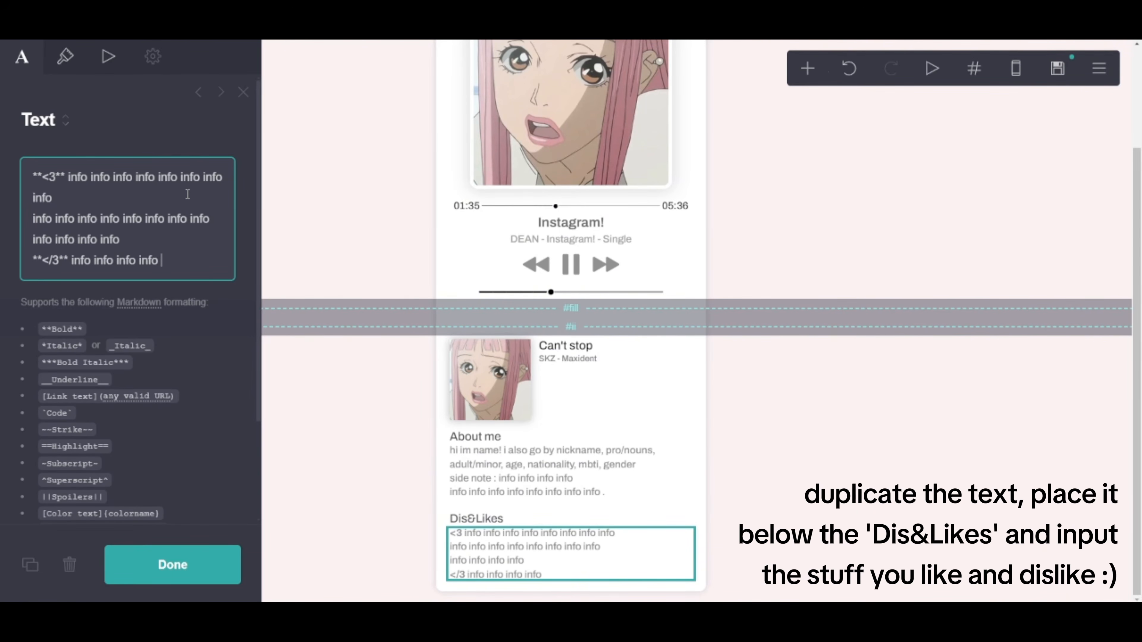
pyautogui.hotkey('ctrl', 'v')
pyautogui.hotkey('ctrl', 'v')
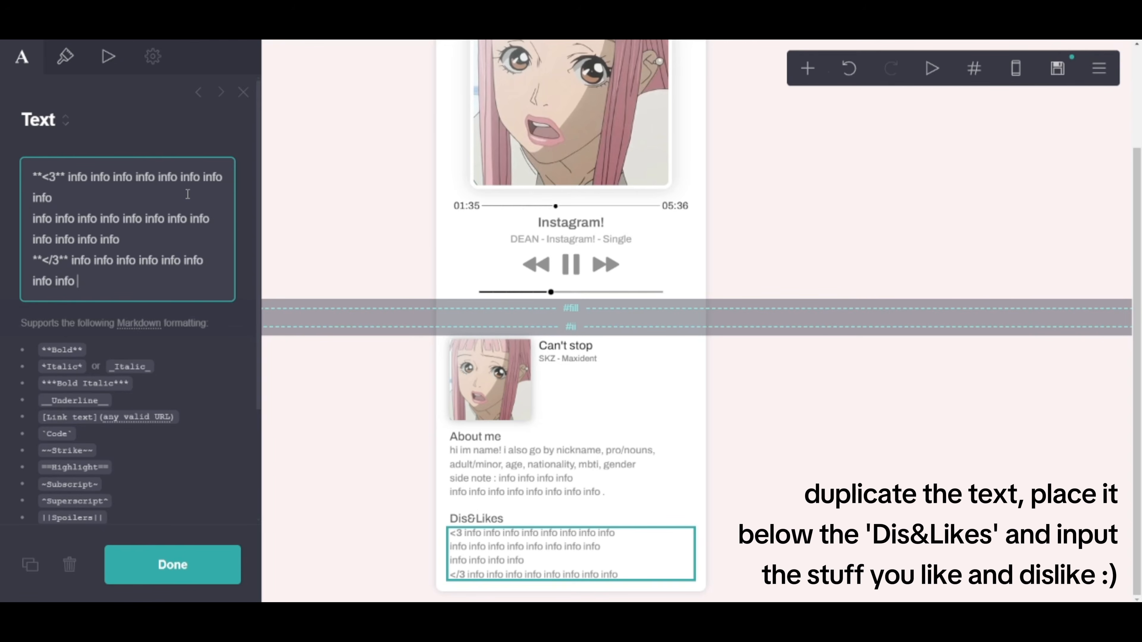
# Step: Continue the dislikes with a line of six "info" words and a line of eight, and finish editing the text
pyautogui.press('Return')
pyautogui.hotkey('ctrl', 'v')
pyautogui.hotkey('ctrl', 'v')
pyautogui.hotkey('ctrl', 'v')
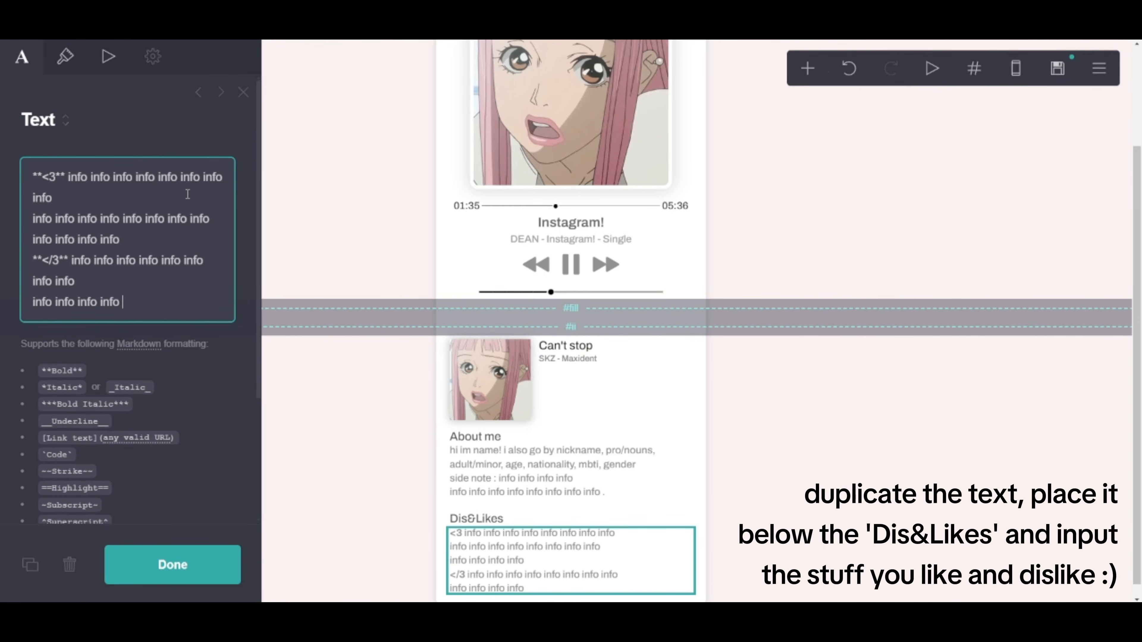
pyautogui.press('Return')
pyautogui.hotkey('ctrl', 'v')
pyautogui.hotkey('ctrl', 'v')
pyautogui.hotkey('ctrl', 'v')
pyautogui.hotkey('ctrl', 'v')
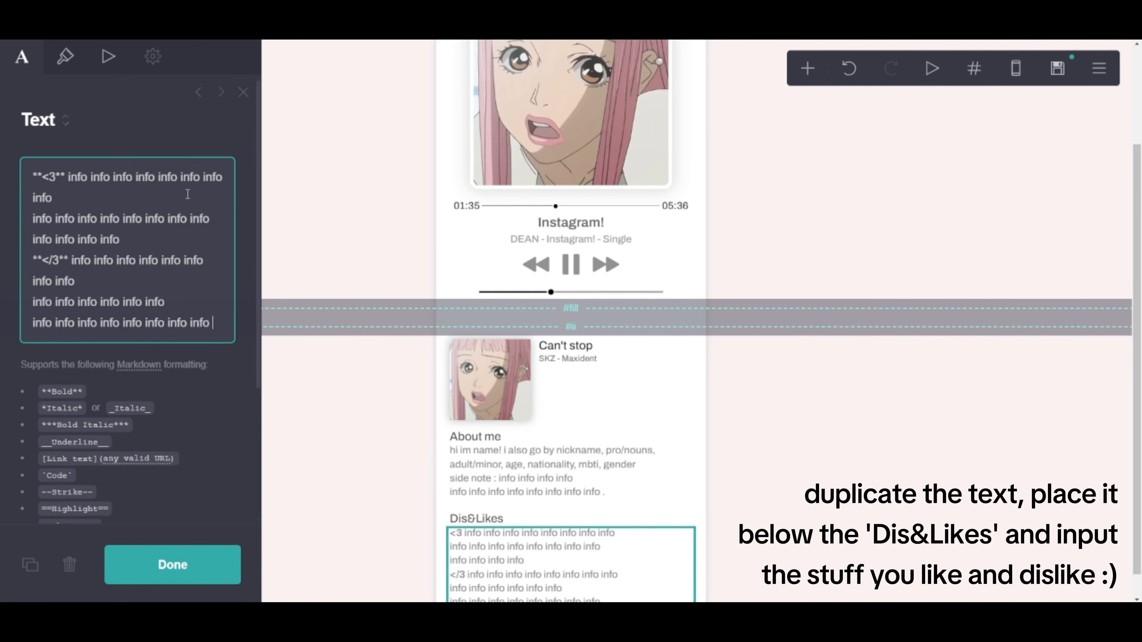
pyautogui.click(210, 568)
pyautogui.scroll(-1, 670, 378)
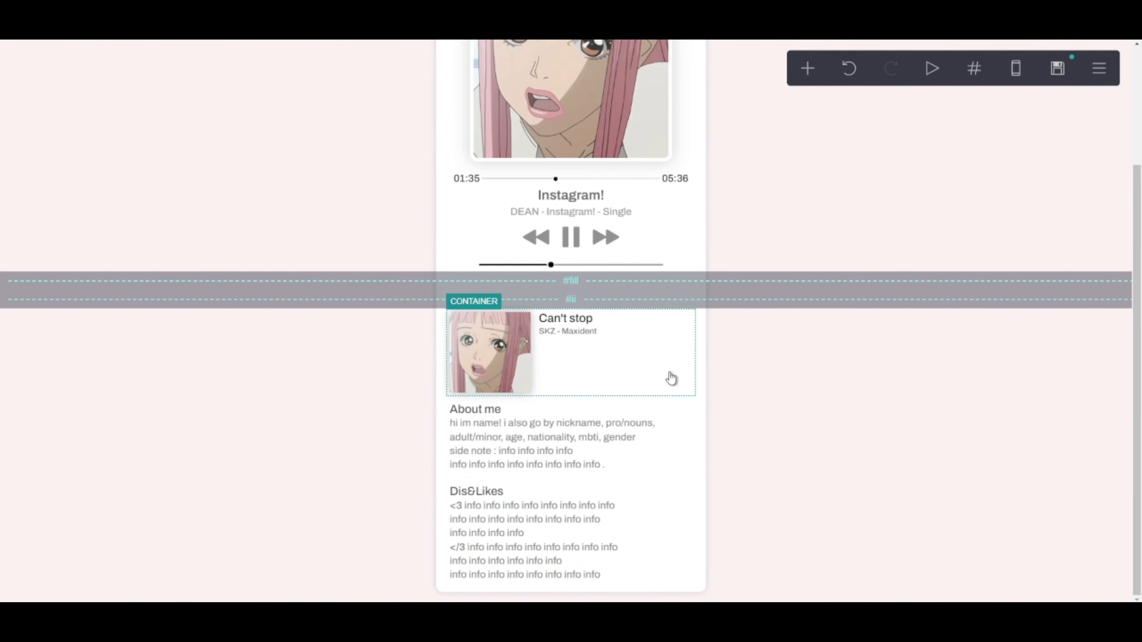
# Step: Duplicate the 01:35–05:36 progress bar text and place the copy at the end of the page, below the dislikes
pyautogui.click(530, 182)
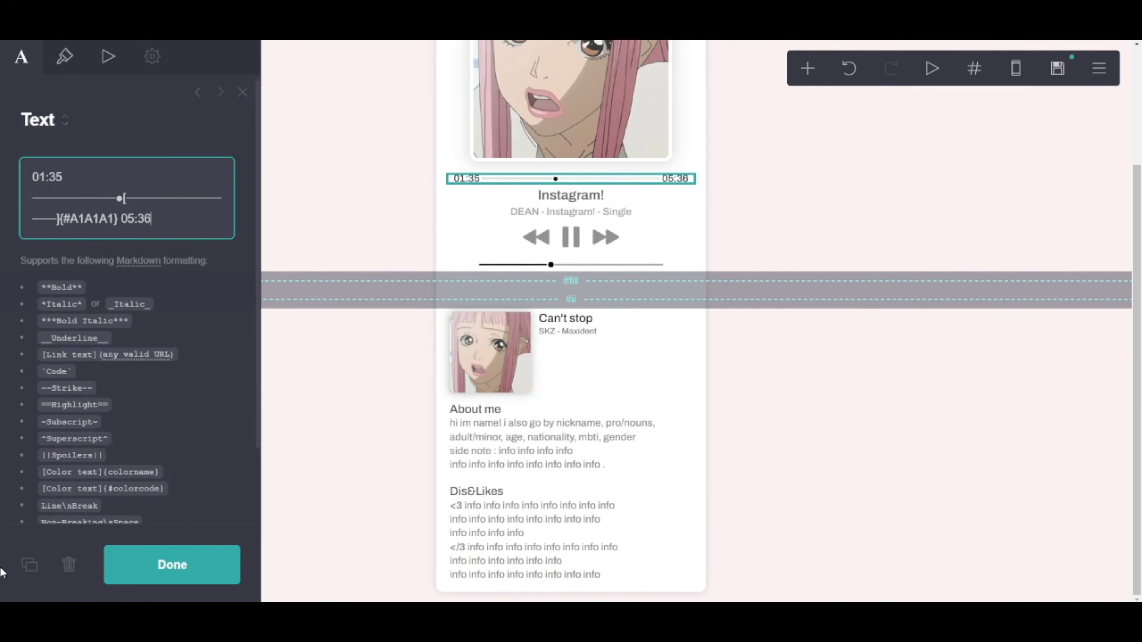
pyautogui.click(30, 565)
pyautogui.scroll(5, 641, 223)
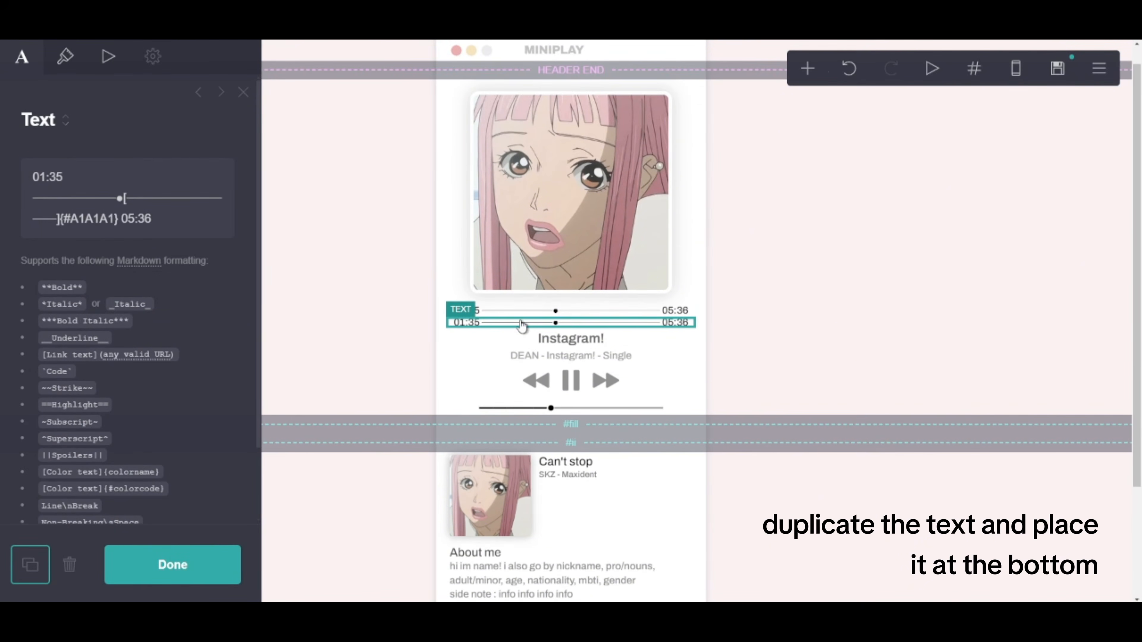
pyautogui.moveTo(522, 324); pyautogui.dragTo(590, 585)
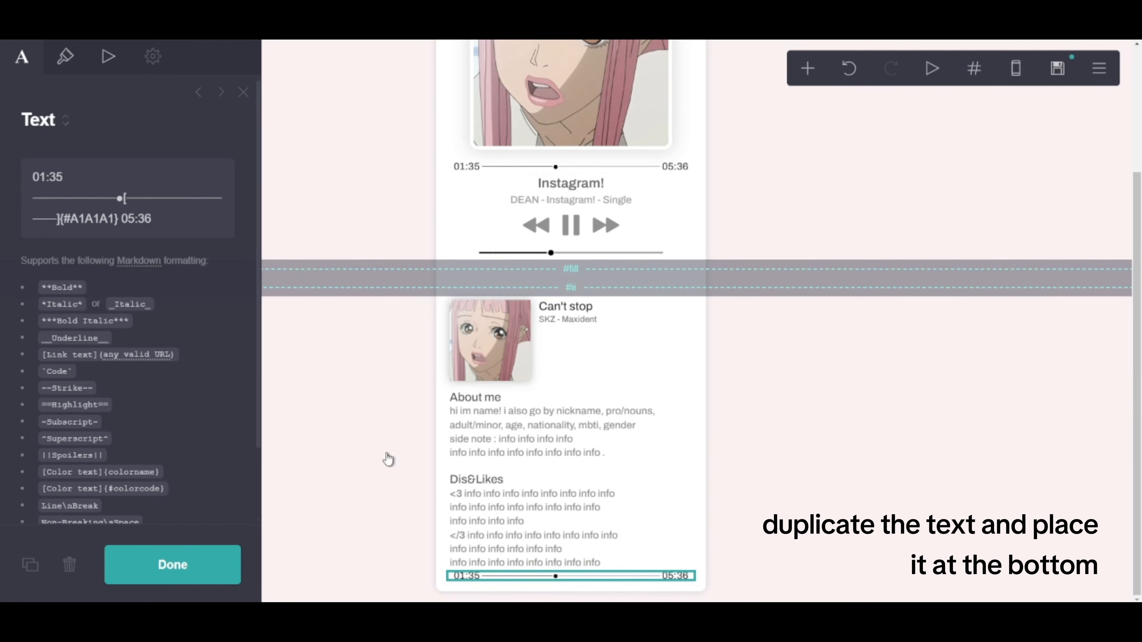
# Step: Set the text color of the copied progress bar to #525252
pyautogui.click(67, 59)
pyautogui.click(90, 216)
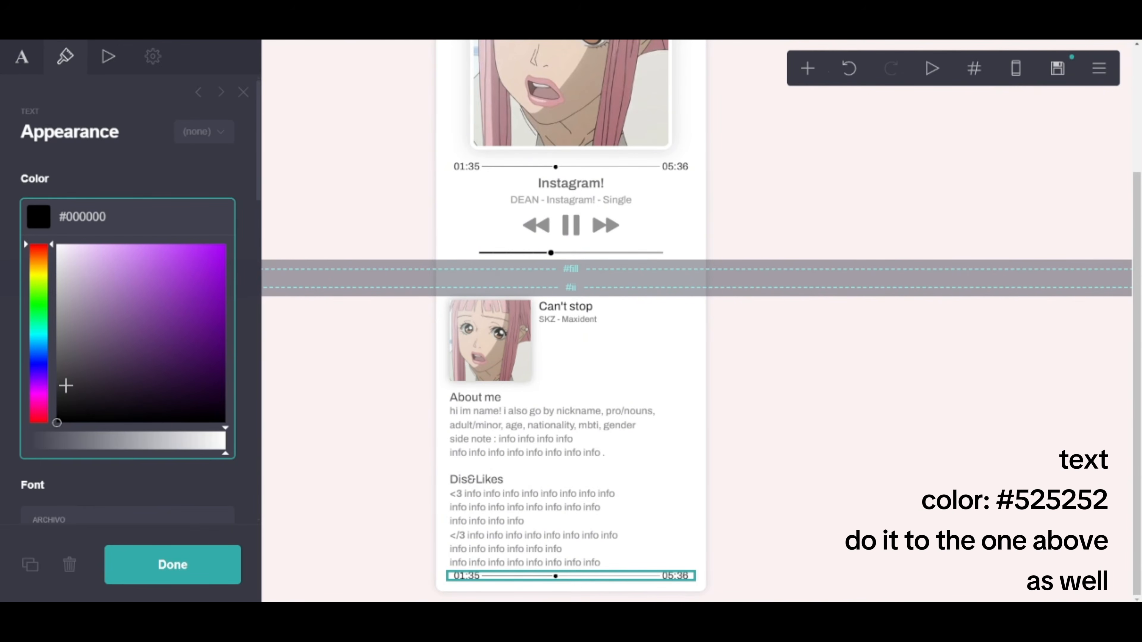
pyautogui.moveTo(65, 385); pyautogui.dragTo(36, 366)
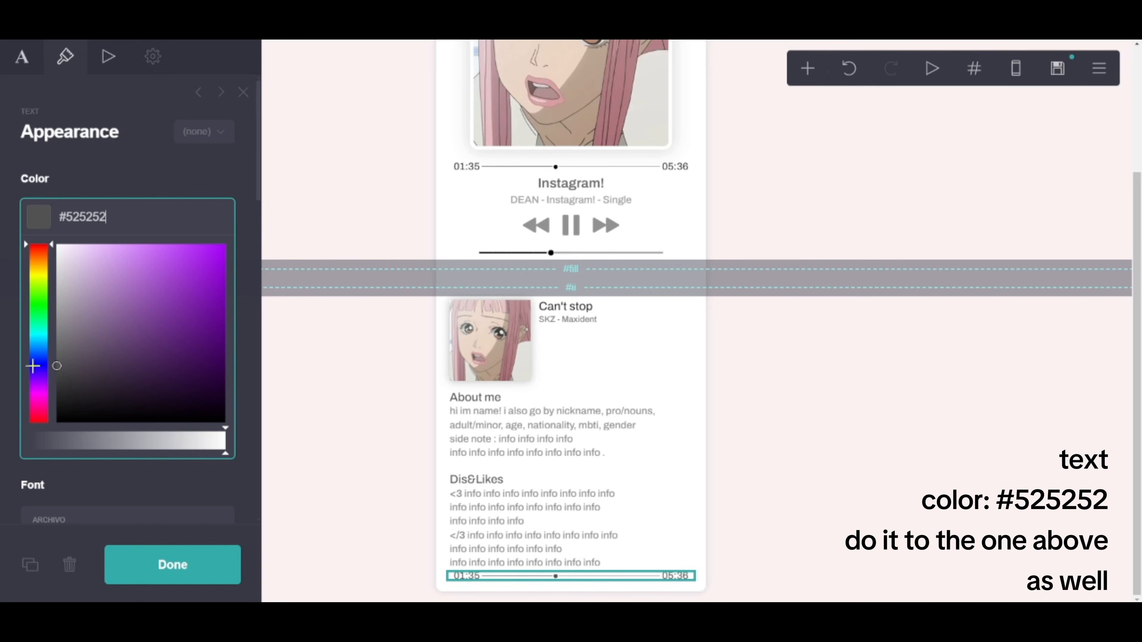
pyautogui.hotkey('ctrl', 'a')
# Step: Apply the text color #525252 to the volume bar and to the original progress bar above "Instagram!"
pyautogui.click(611, 254)
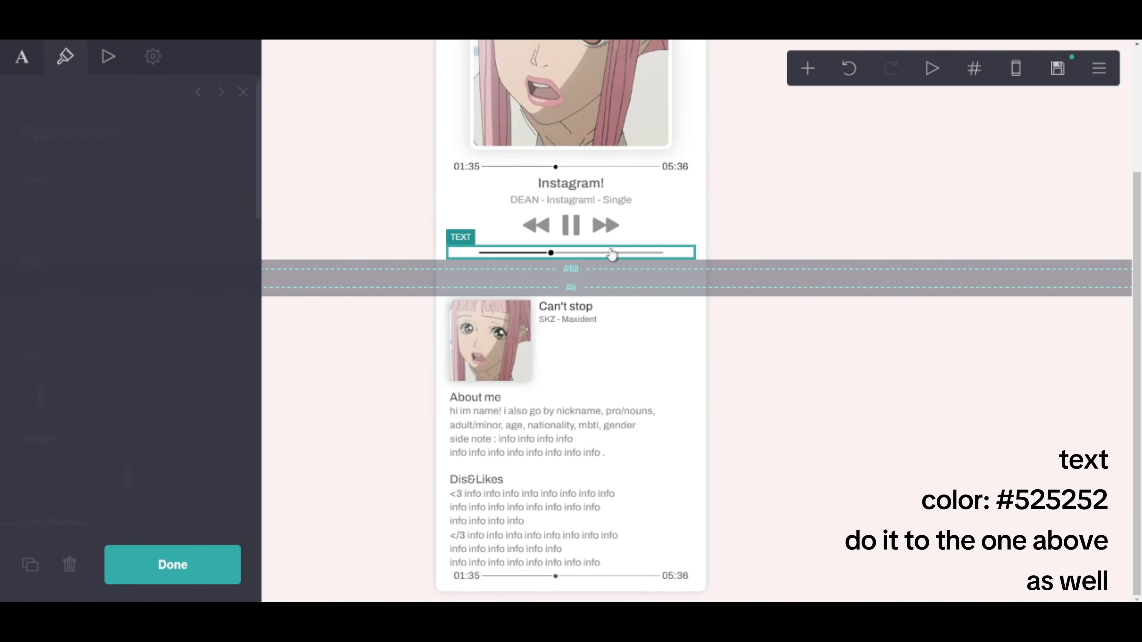
pyautogui.click(179, 219)
pyautogui.hotkey('ctrl', 'a')
pyautogui.hotkey('ctrl', 'v')
pyautogui.click(559, 168)
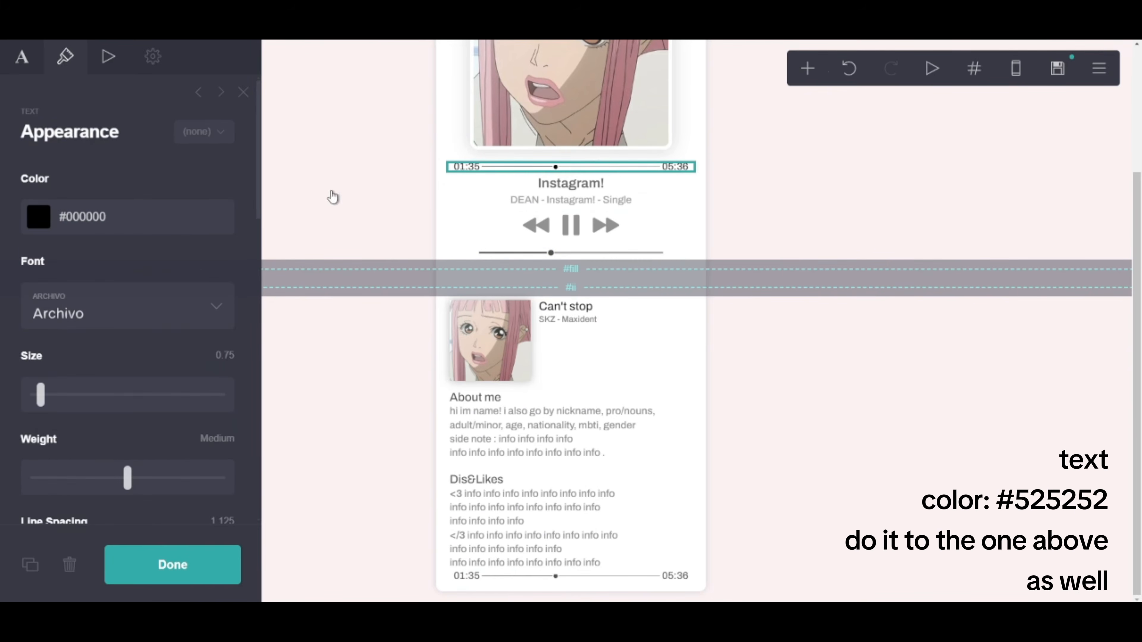
pyautogui.click(202, 211)
pyautogui.hotkey('ctrl', 'a')
pyautogui.hotkey('ctrl', 'v')
pyautogui.click(569, 577)
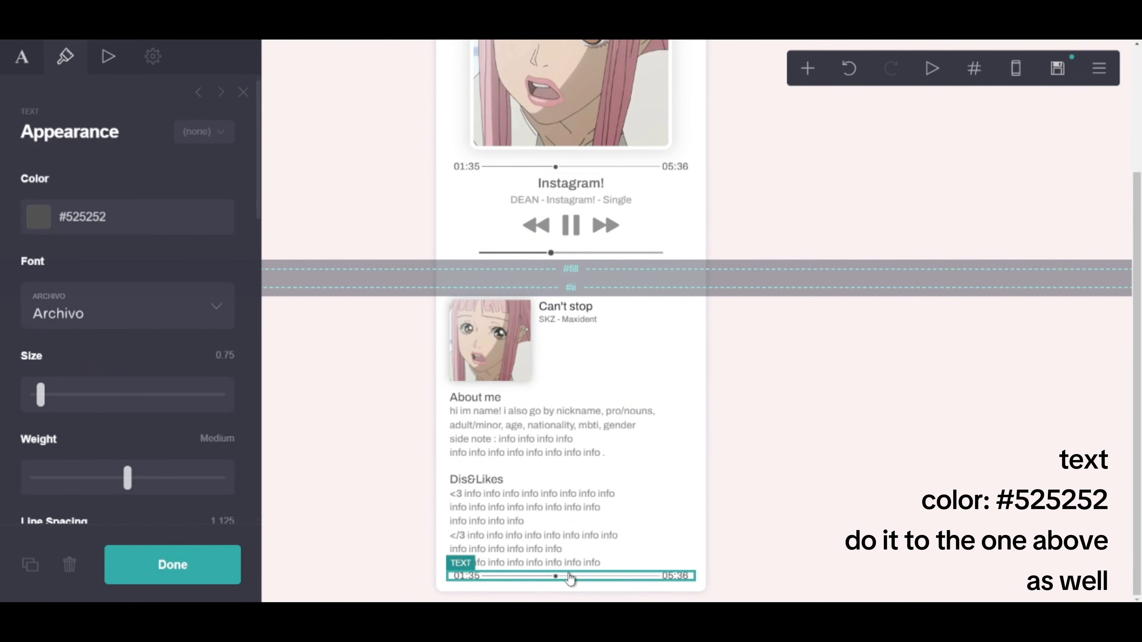
# Step: Add a divider between the dislikes text and the copied progress bar
pyautogui.click(808, 68)
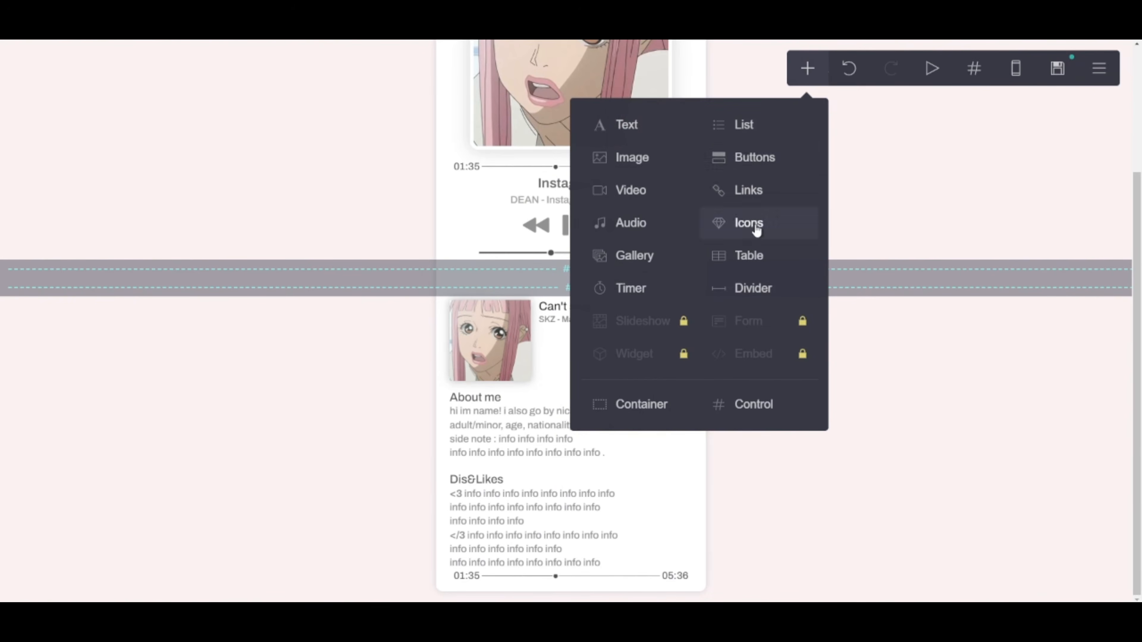
pyautogui.click(753, 289)
pyautogui.moveTo(527, 578); pyautogui.dragTo(572, 556)
pyautogui.click(546, 575)
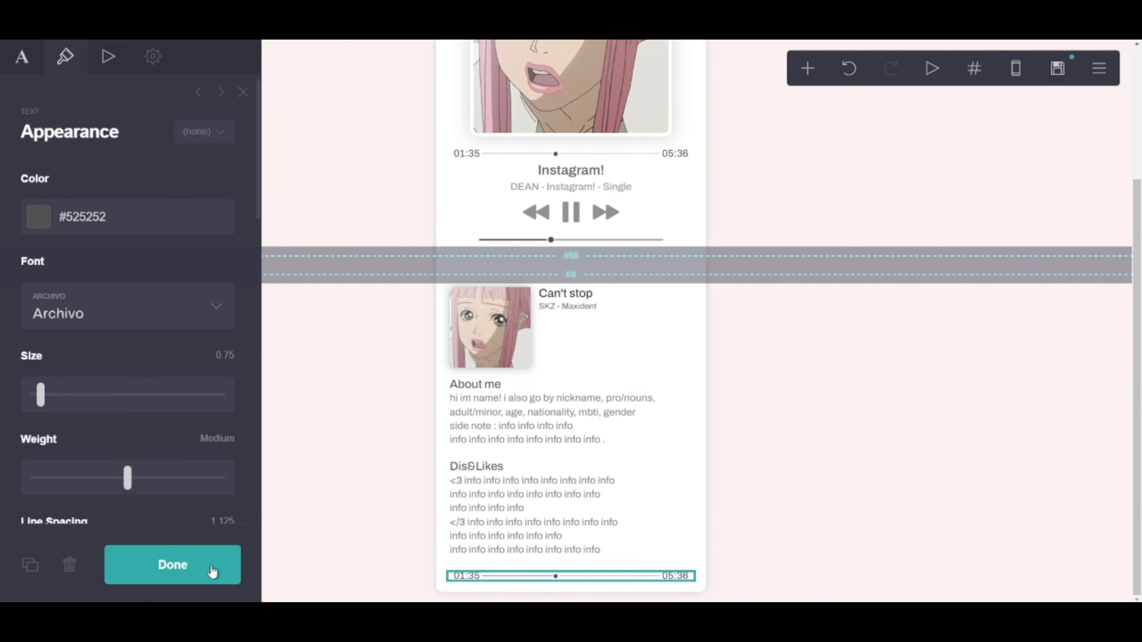
pyautogui.scroll(-4, 158, 482)
# Step: Duplicate the playback control icons, place the copy below the copied progress bar, and finish editing
pyautogui.click(571, 212)
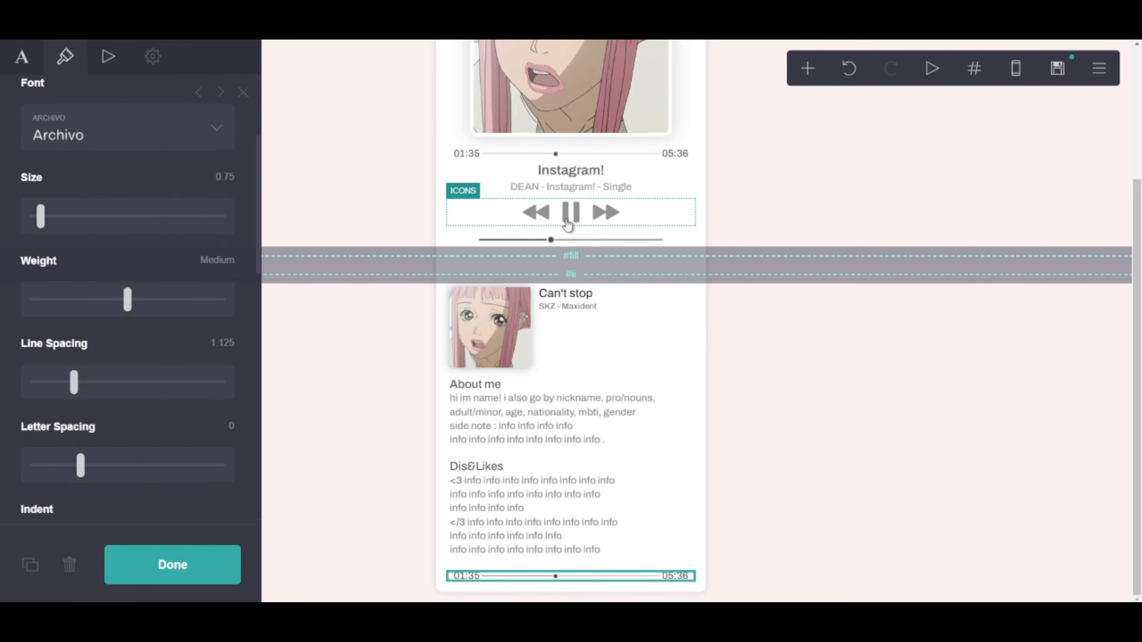
pyautogui.click(30, 564)
pyautogui.scroll(-2, 490, 449)
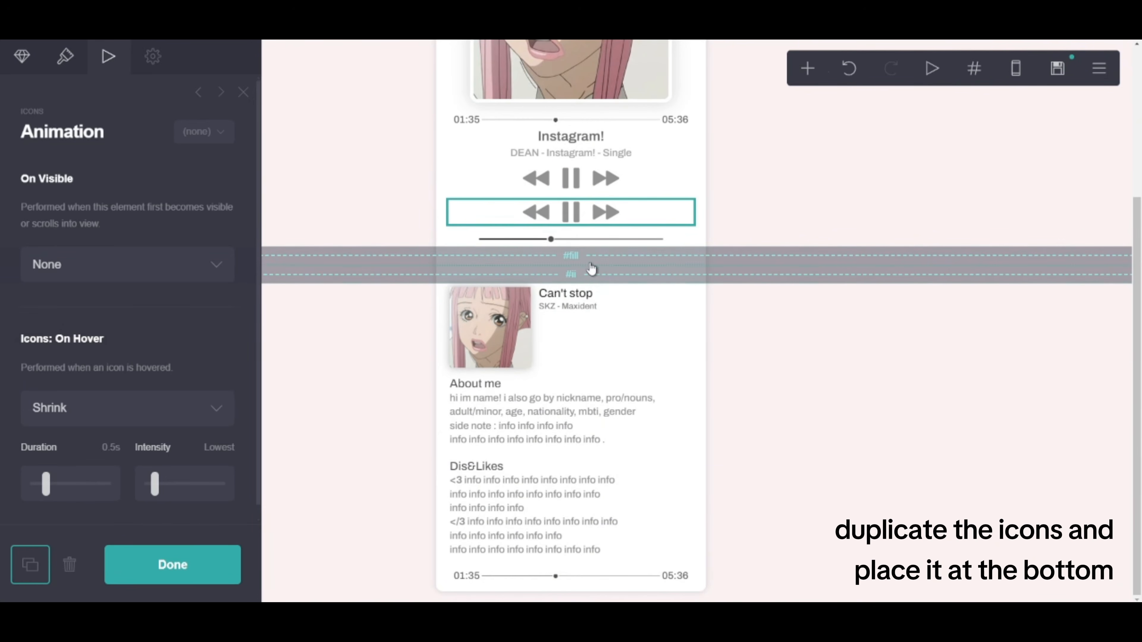
pyautogui.moveTo(571, 211); pyautogui.dragTo(562, 574)
pyautogui.click(212, 574)
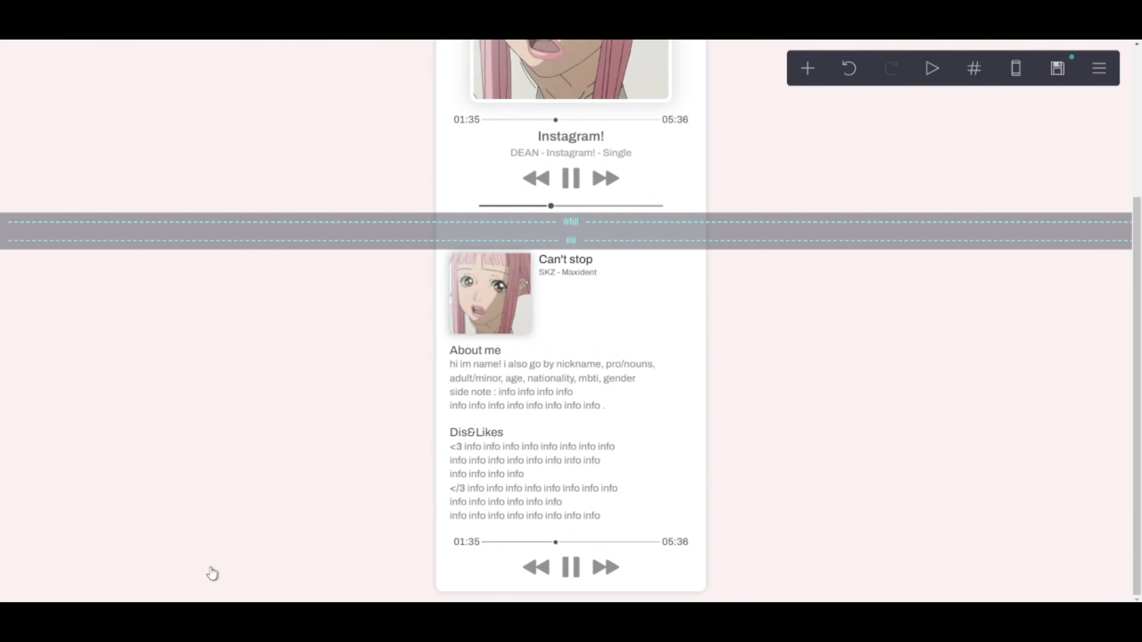
# Step: Check the Pause icon's link URL in the copied playback controls and finish editing
pyautogui.click(577, 568)
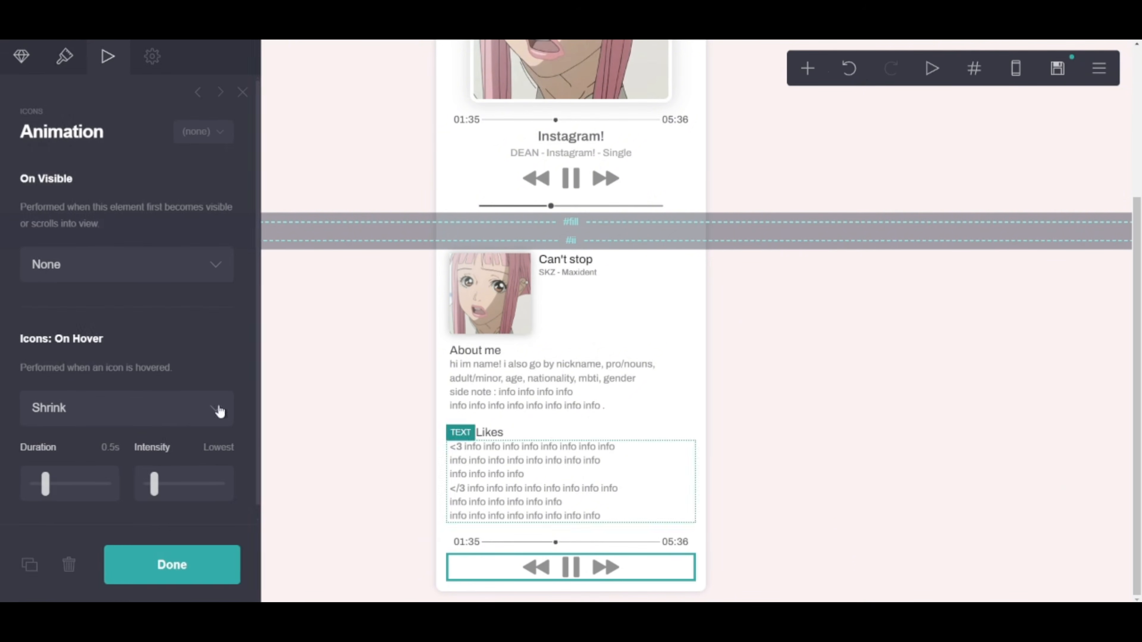
pyautogui.click(22, 56)
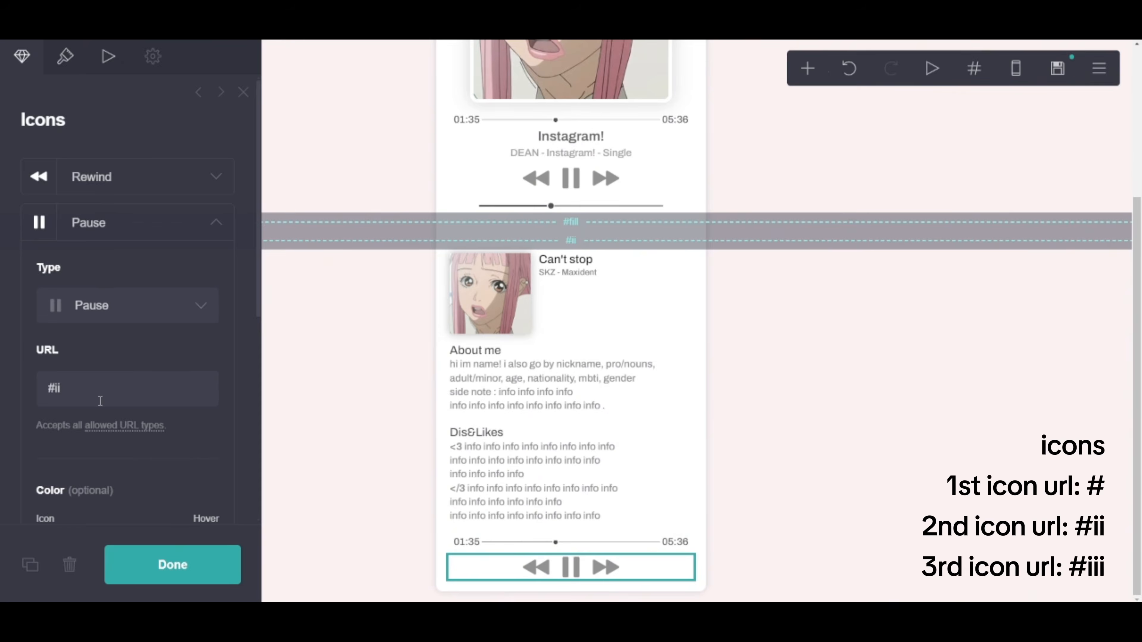
pyautogui.click(99, 391)
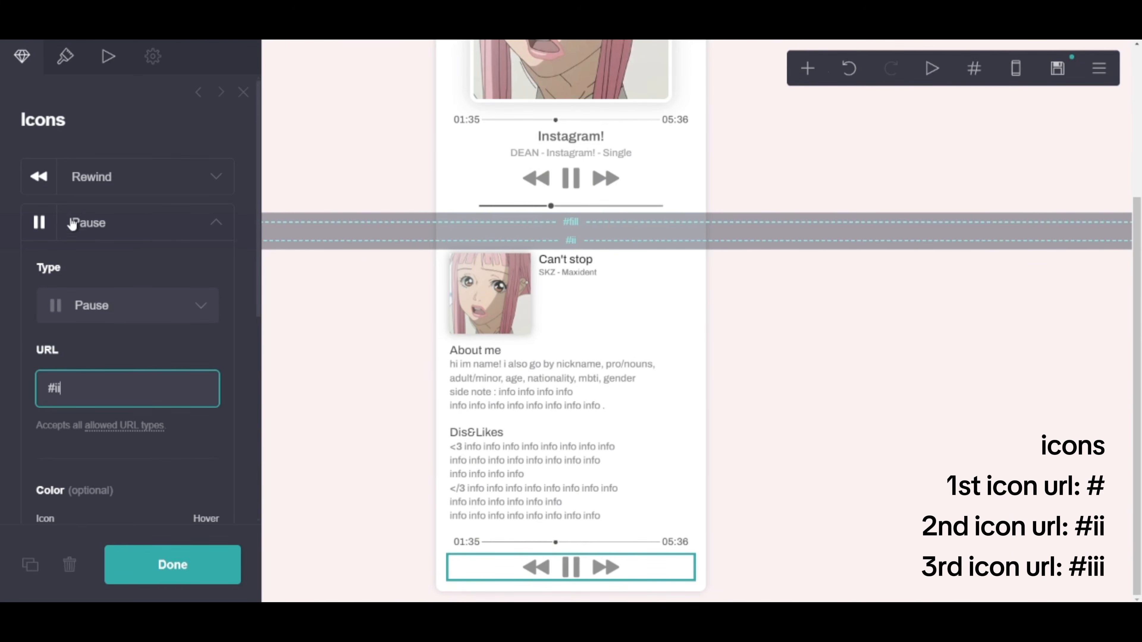
pyautogui.click(104, 359)
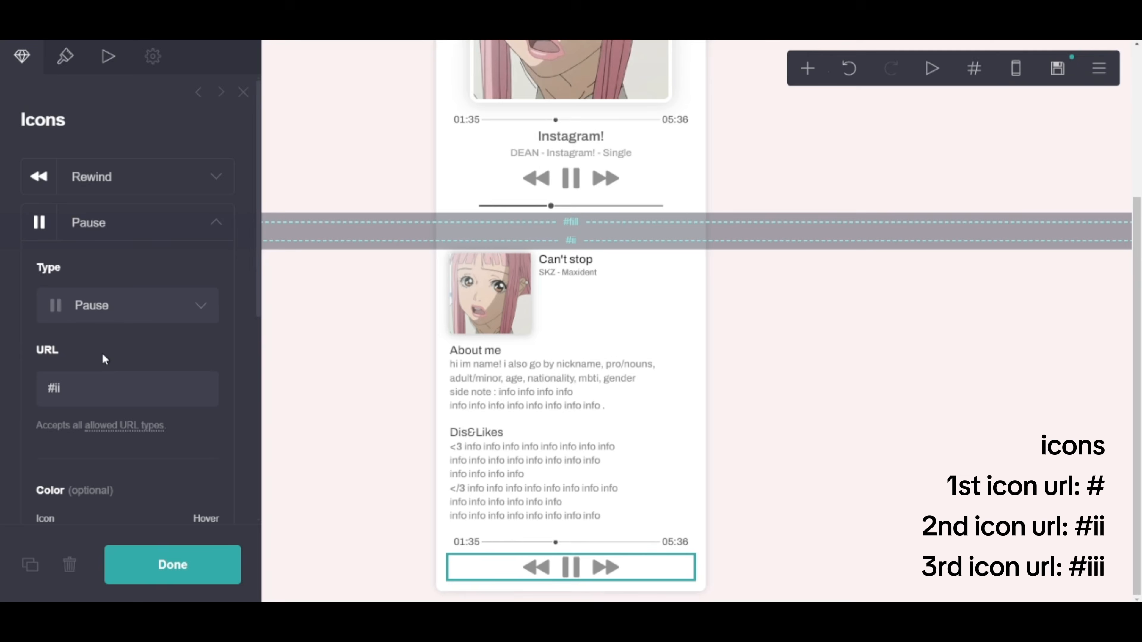
pyautogui.click(171, 560)
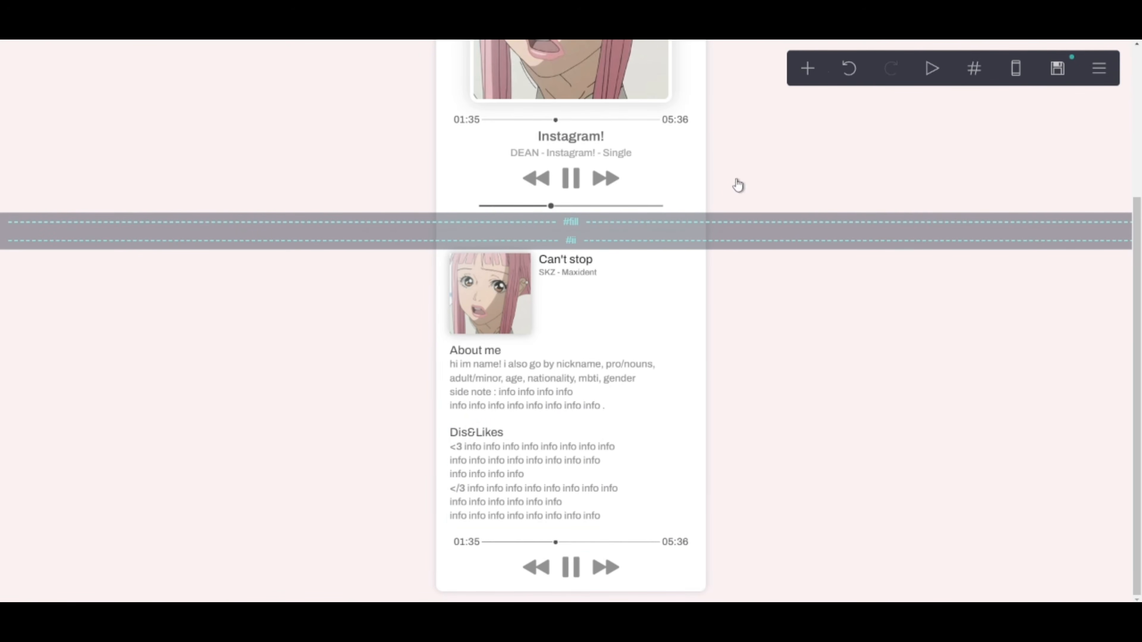
# Step: Add a section break control named iii below the copied playback icons
pyautogui.click(810, 78)
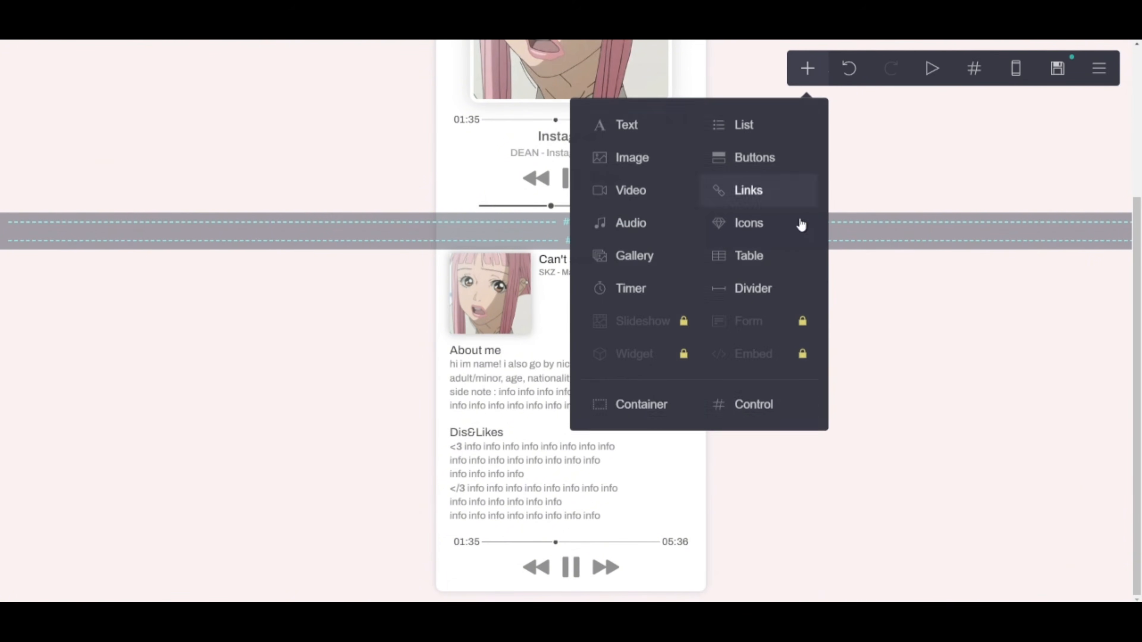
pyautogui.click(788, 408)
pyautogui.moveTo(135, 499); pyautogui.dragTo(2, 506)
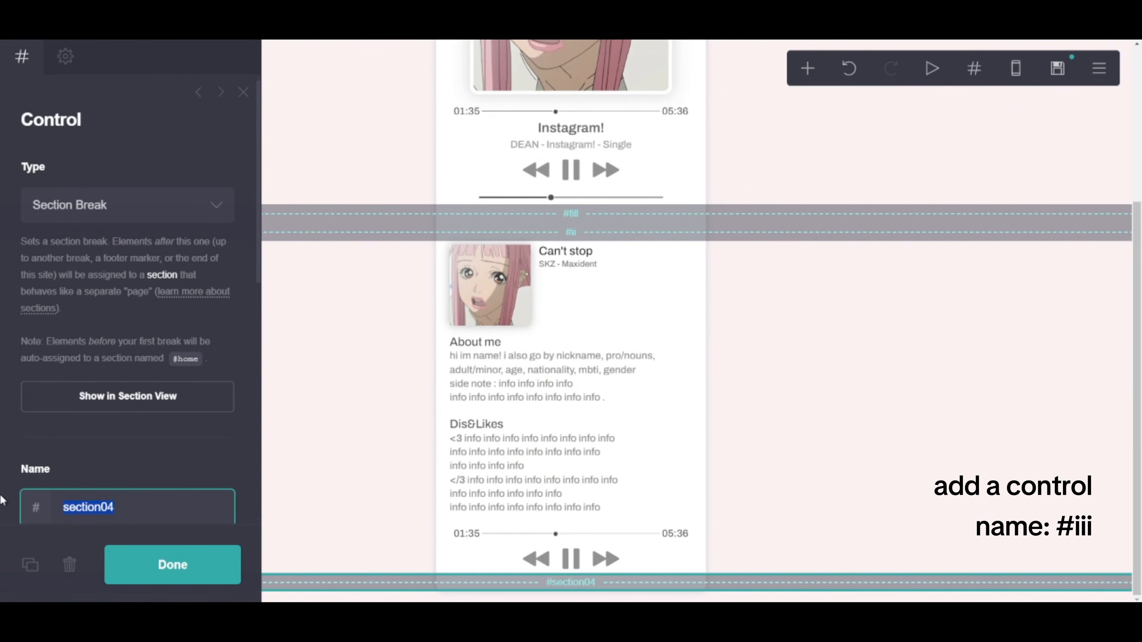
pyautogui.write('iii')
# Step: Duplicate the "Can't stop" cover container and move the copy below the #iii section break
pyautogui.click(693, 288)
pyautogui.click(30, 565)
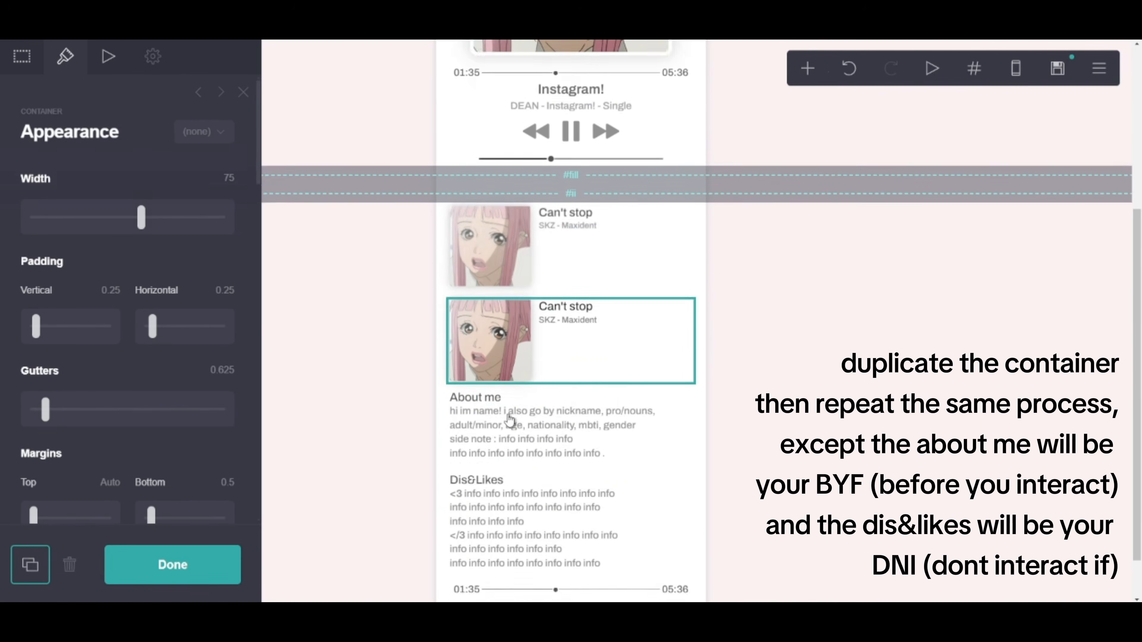
pyautogui.click(694, 286)
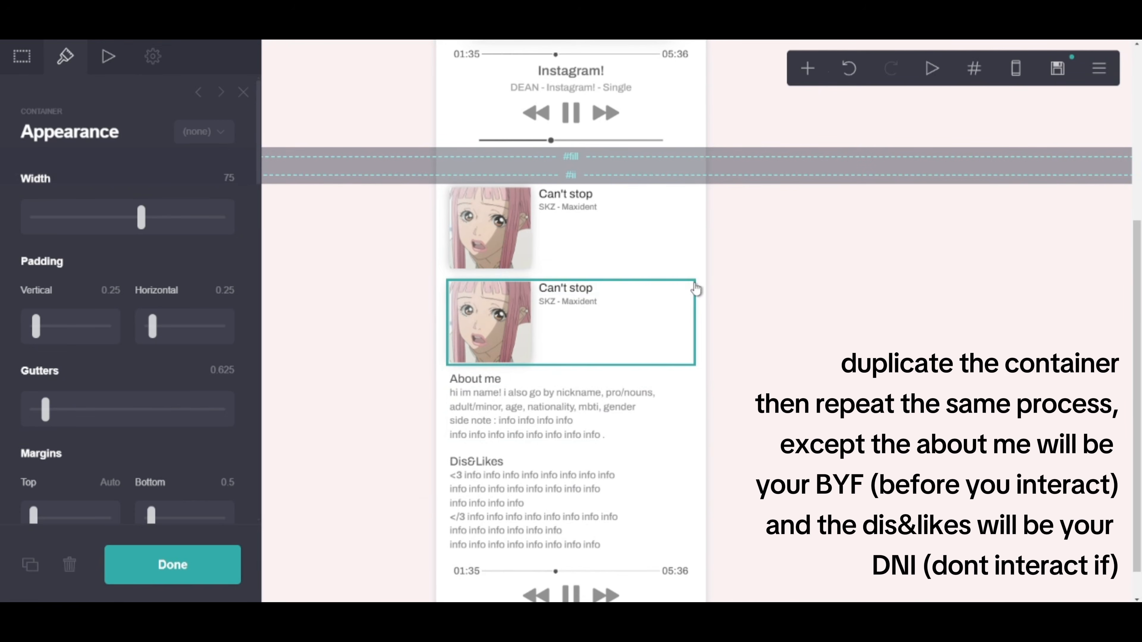
pyautogui.moveTo(696, 289); pyautogui.dragTo(608, 597)
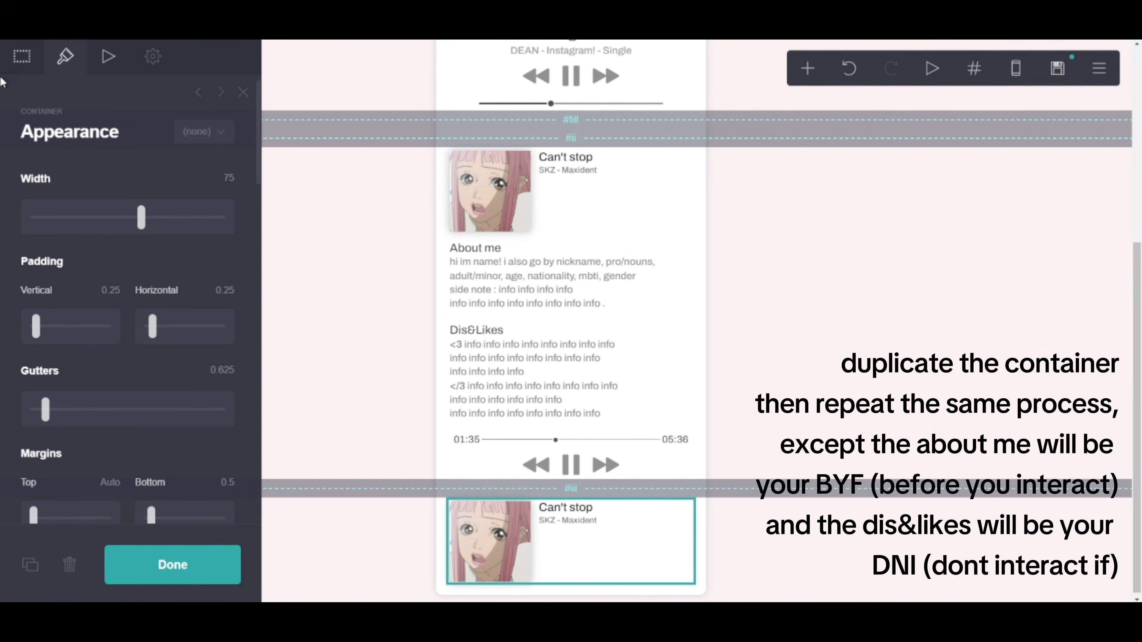
# Step: Change the song title in the copied container to "Miss you"
pyautogui.click(16, 57)
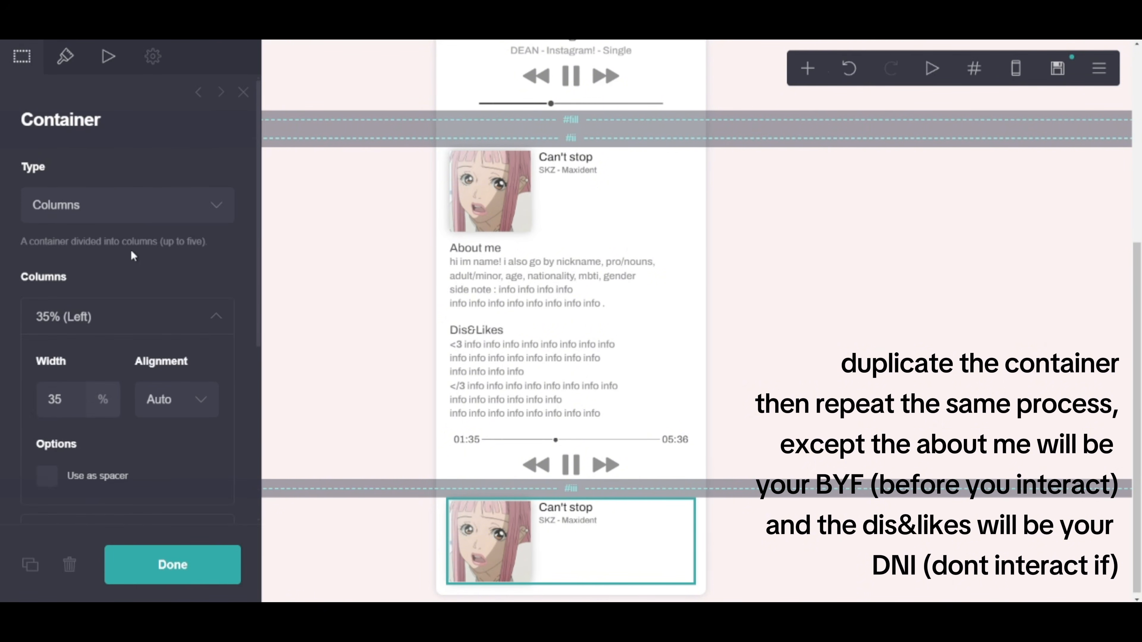
pyautogui.click(570, 511)
pyautogui.click(22, 57)
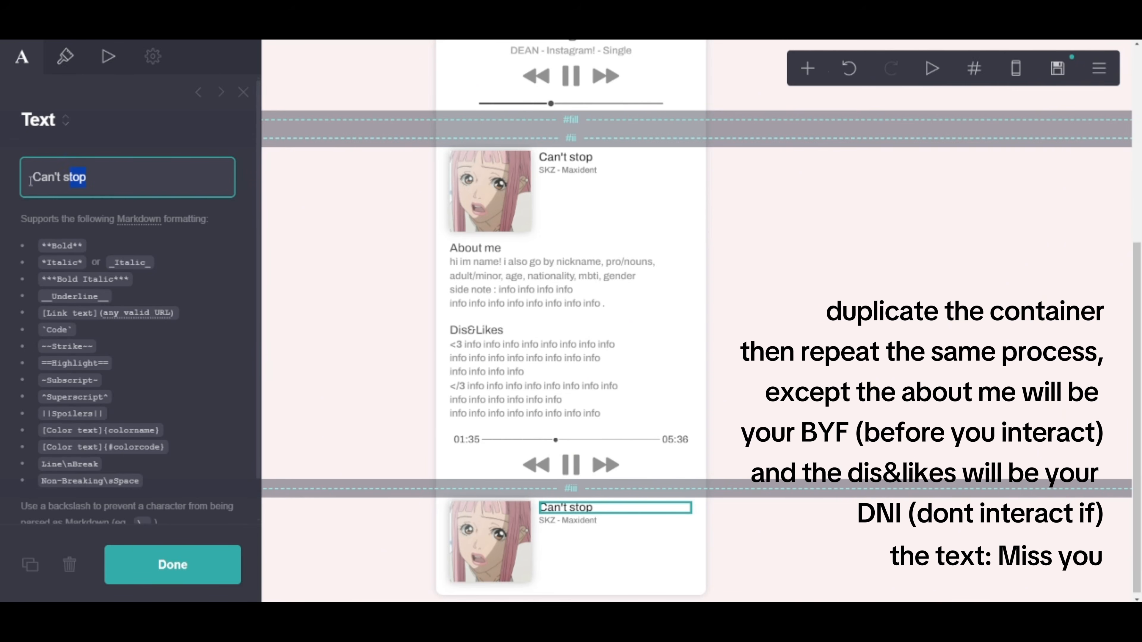
pyautogui.write('Mis')
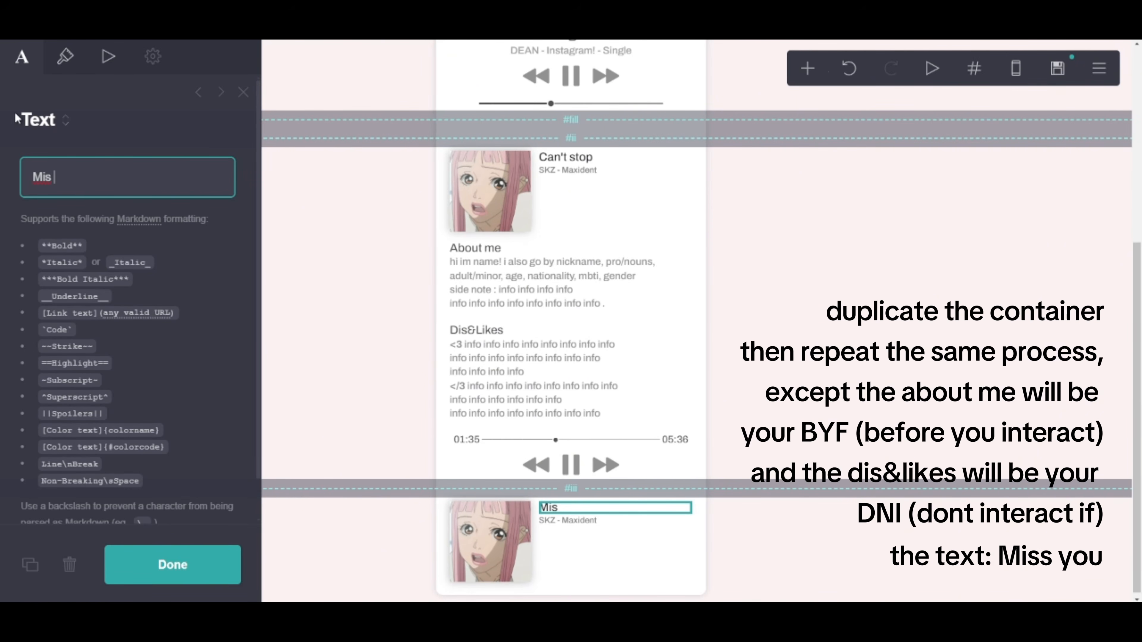
pyautogui.write('s you')
# Step: Replace the artist line under "Miss you" with "Hyunjin - Single" and finish editing
pyautogui.click(559, 525)
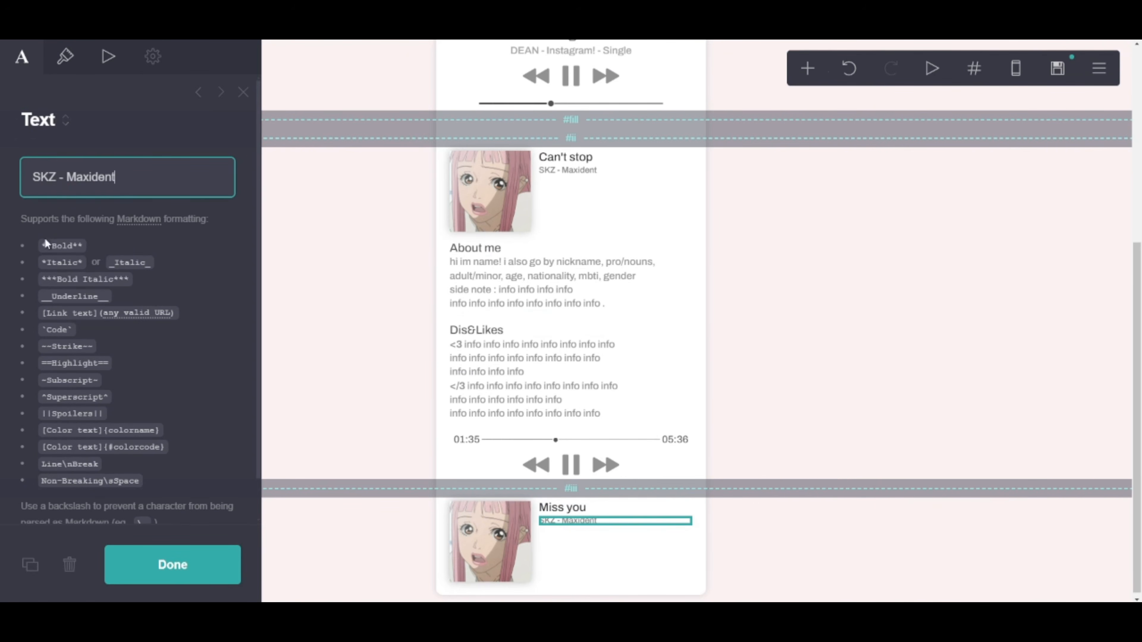
pyautogui.moveTo(165, 176); pyautogui.dragTo(2, 183)
pyautogui.write('Hyu')
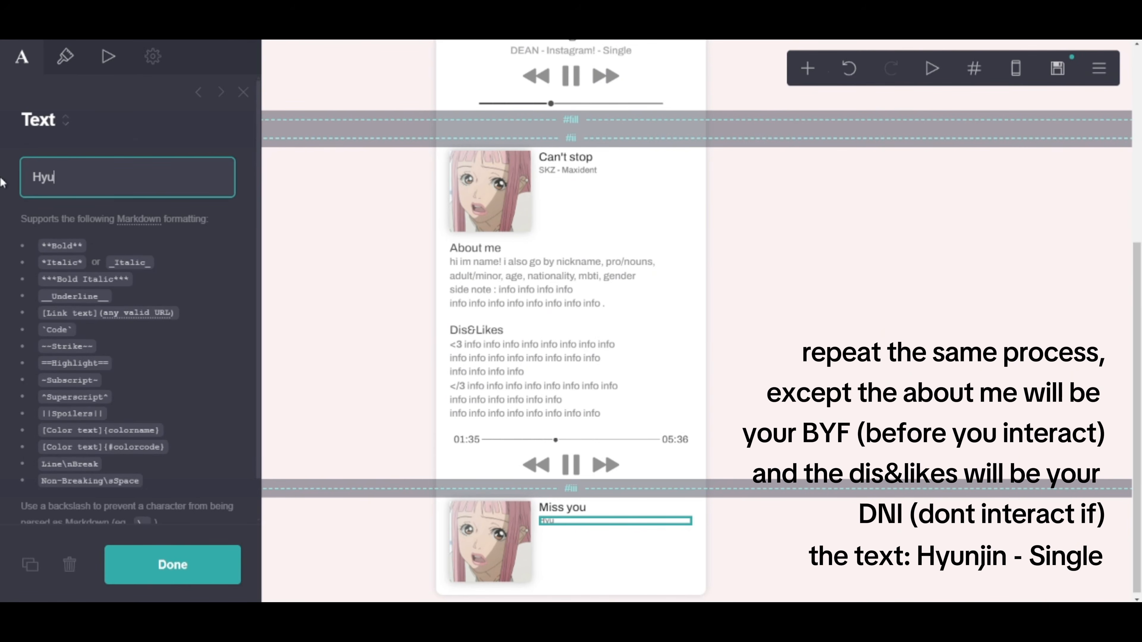
pyautogui.write('njin - Single')
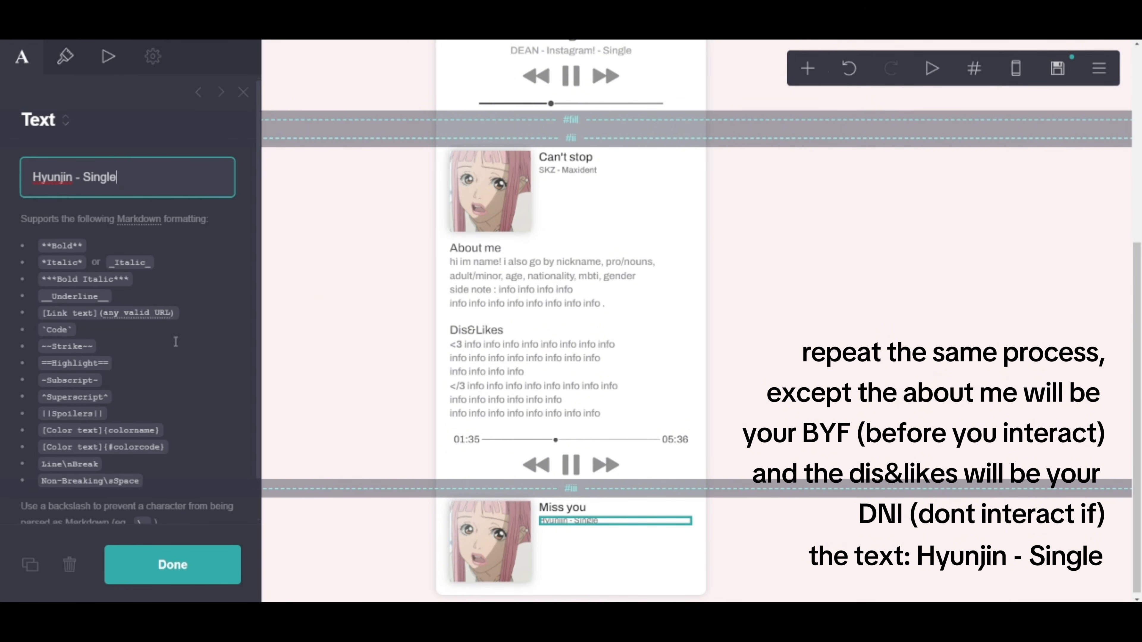
pyautogui.click(173, 564)
pyautogui.click(491, 191)
pyautogui.scroll(-8, 135, 315)
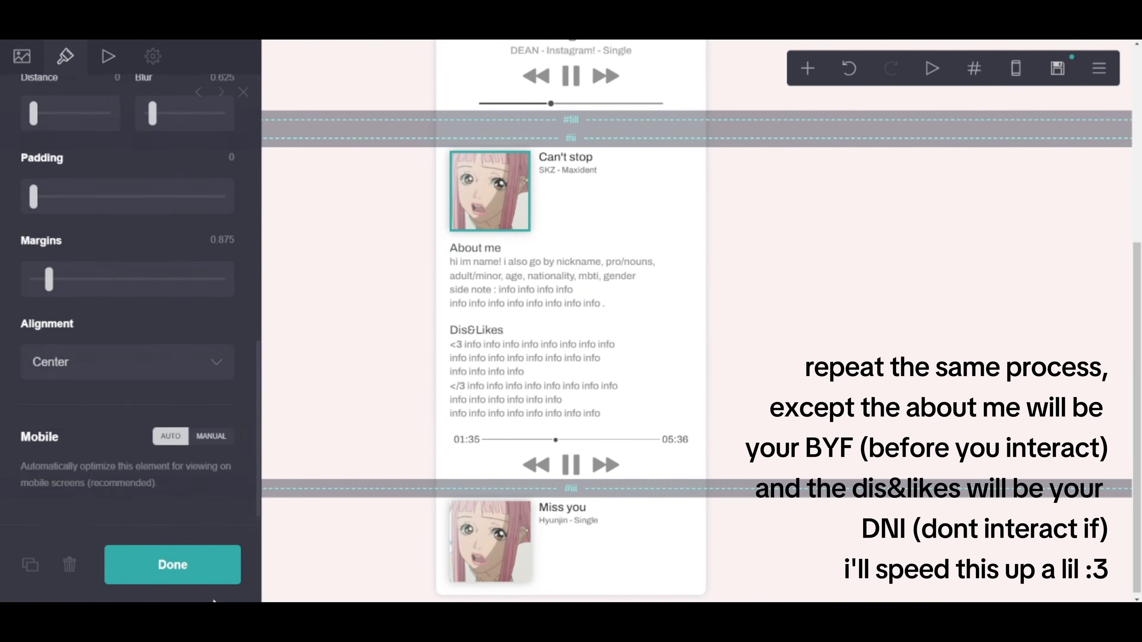
pyautogui.click(172, 565)
# Step: Duplicate the "About me" heading, place the copy below the "Miss you" container, and rename it "BYF"
pyautogui.click(475, 247)
pyautogui.click(30, 565)
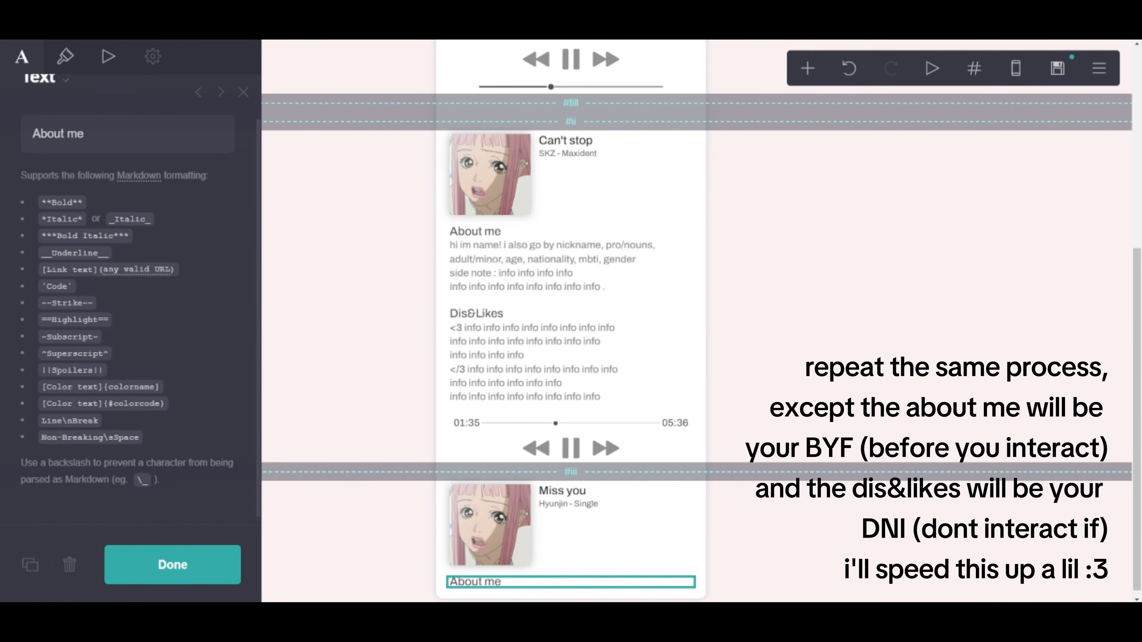
pyautogui.moveTo(129, 137); pyautogui.dragTo(3, 130)
pyautogui.write('BYF')
pyautogui.click(216, 569)
# Step: Duplicate the Dis&Likes body text, place the copy under BYF, and remove its <3 and </3 markers
pyautogui.click(530, 360)
pyautogui.click(30, 565)
pyautogui.moveTo(530, 360); pyautogui.dragTo(531, 583)
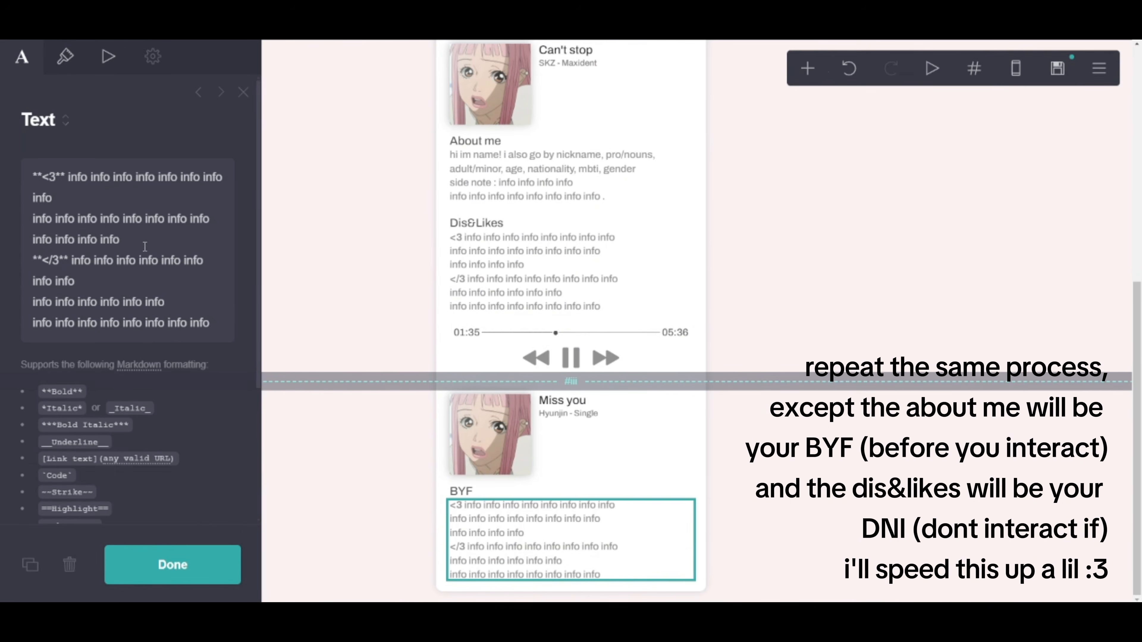
pyautogui.moveTo(68, 177); pyautogui.dragTo(30, 177)
pyautogui.press('BackSpace')
pyautogui.moveTo(70, 241); pyautogui.dragTo(9, 245)
pyautogui.press('BackSpace')
pyautogui.press('BackSpace')
# Step: Copy the BYF heading to below its body text, and place a duplicated divider between the text and the copied heading
pyautogui.click(463, 505)
pyautogui.click(30, 564)
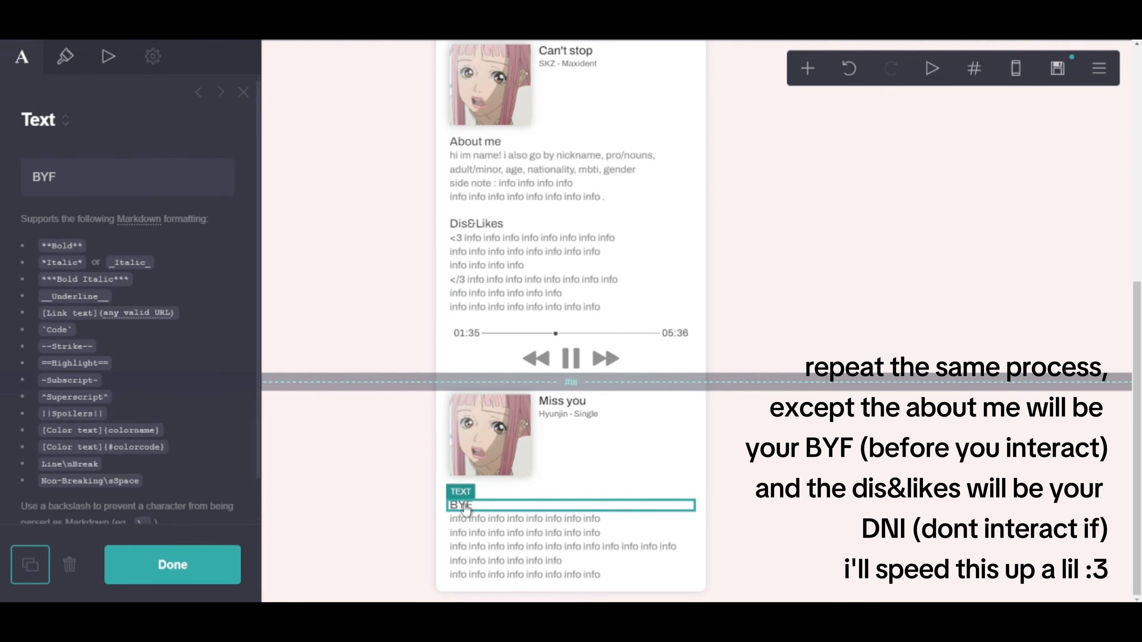
pyautogui.moveTo(464, 506); pyautogui.dragTo(470, 578)
pyautogui.click(475, 208)
pyautogui.click(30, 565)
pyautogui.moveTo(470, 199); pyautogui.dragTo(466, 578)
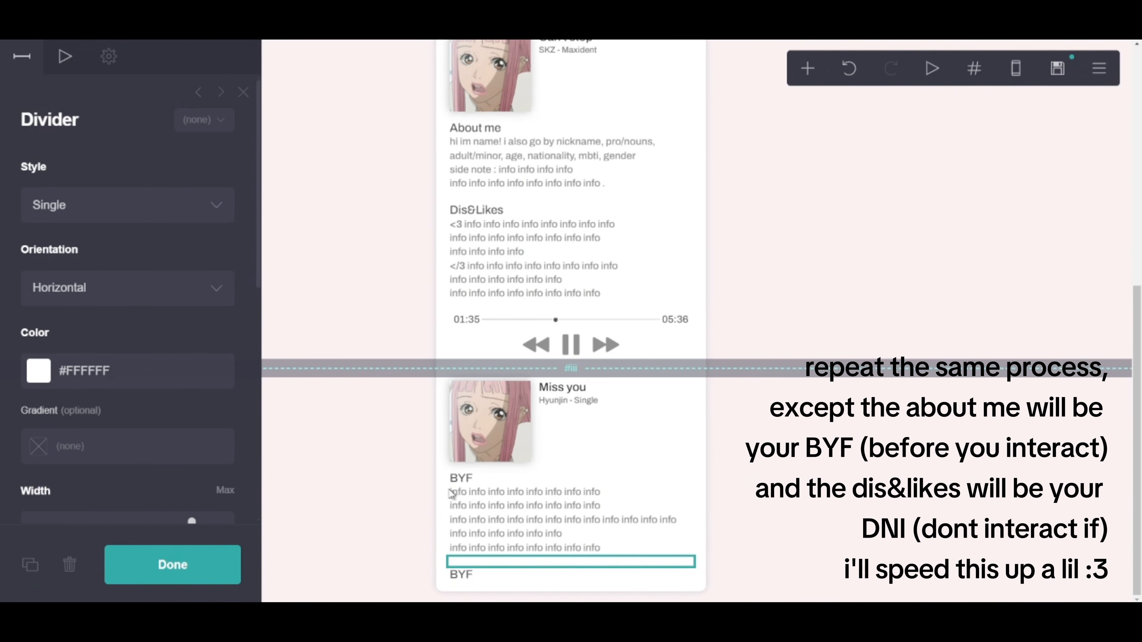
# Step: Change the copied BYF heading at the end of the #iii section to "DFI"
pyautogui.click(460, 576)
pyautogui.moveTo(72, 177); pyautogui.dragTo(2, 178)
pyautogui.write('DFI')
# Step: Duplicate the BYF body text and place the copy under the DFI heading
pyautogui.click(505, 523)
pyautogui.click(30, 565)
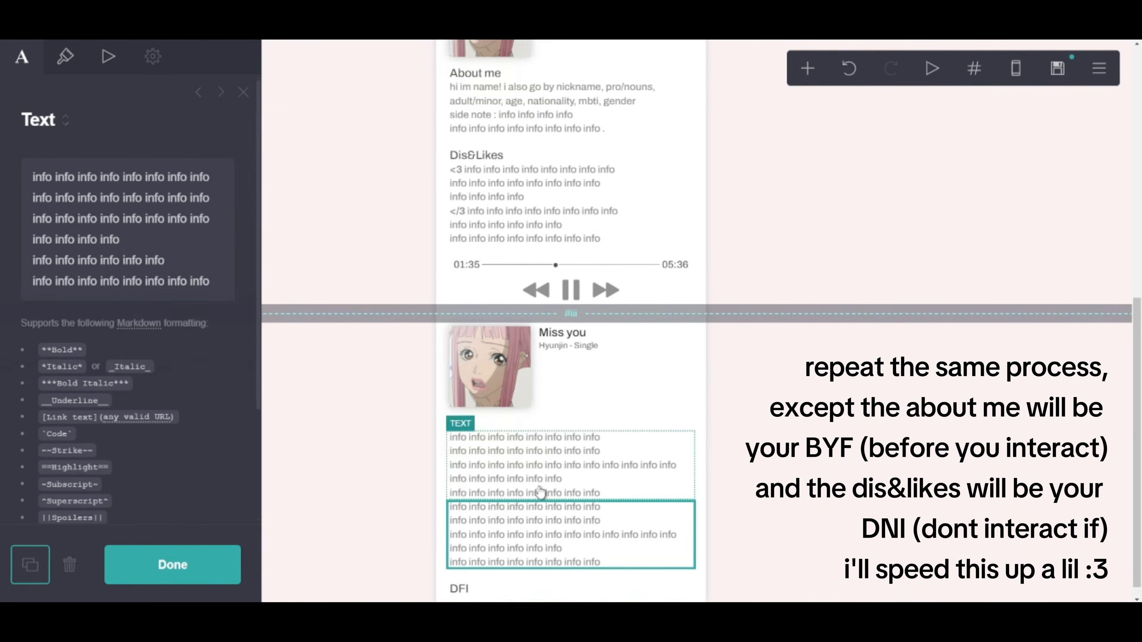
pyautogui.moveTo(538, 522); pyautogui.dragTo(531, 585)
# Step: Duplicate the divider and the 01:35–05:36 progress bar from the #ii section and place the copies below the DFI text
pyautogui.click(471, 238)
pyautogui.click(30, 565)
pyautogui.moveTo(494, 323); pyautogui.dragTo(495, 580)
pyautogui.click(483, 238)
pyautogui.click(30, 565)
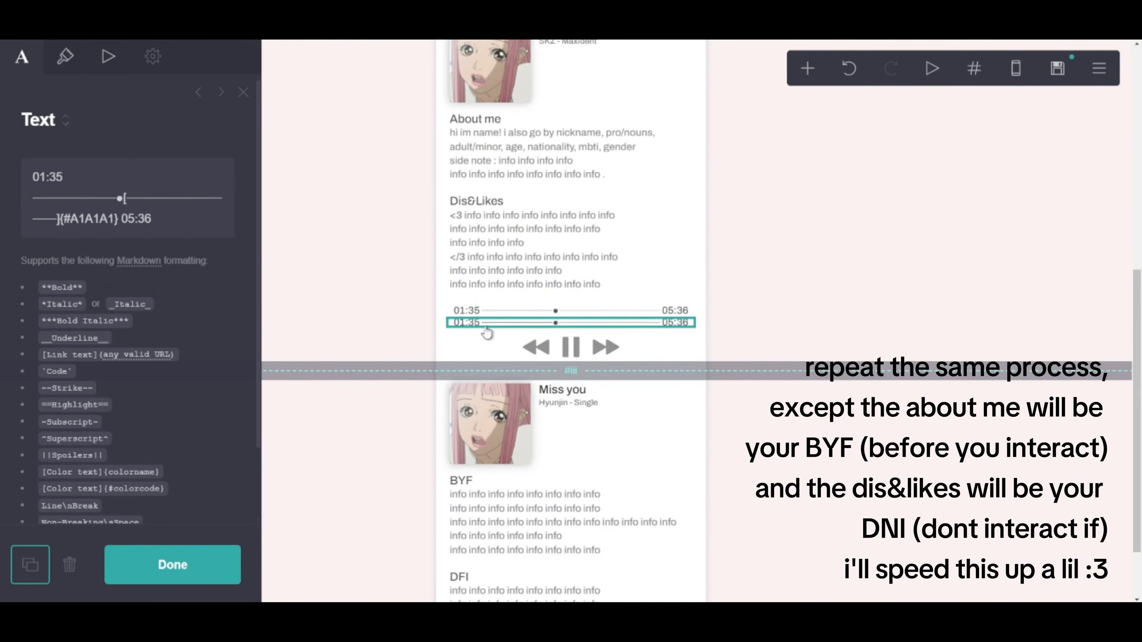
pyautogui.moveTo(487, 326); pyautogui.dragTo(495, 580)
# Step: Duplicate the playback control icons and place the copy below the #iii section's progress bar
pyautogui.click(571, 251)
pyautogui.click(30, 564)
pyautogui.moveTo(571, 322); pyautogui.dragTo(598, 584)
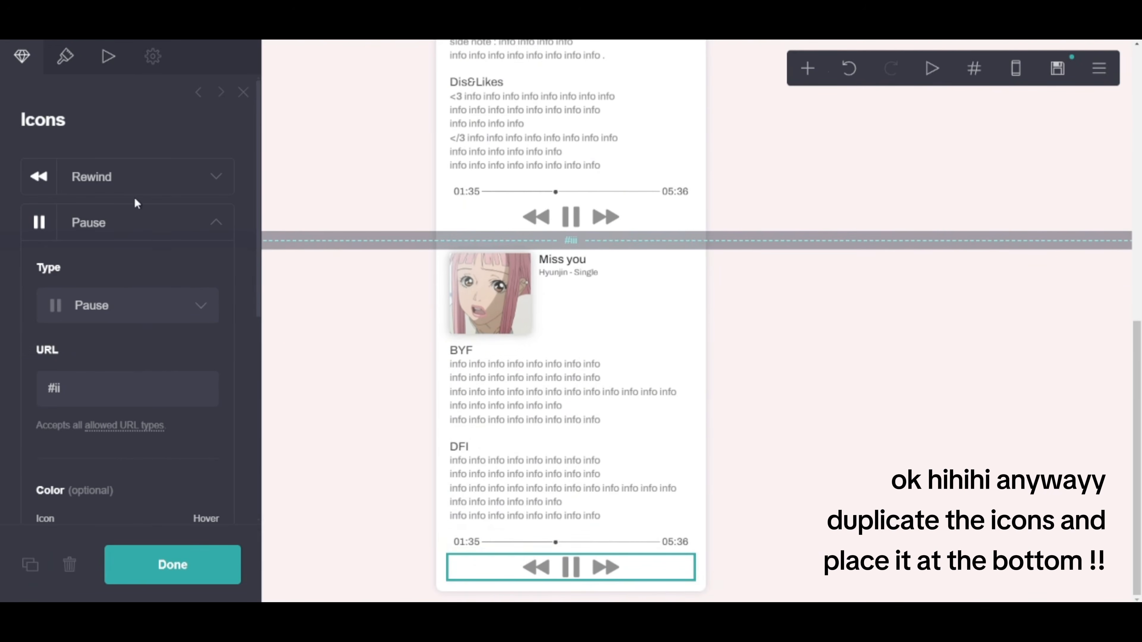
# Step: Set the Rewind icon's URL to #ii in the #iii section's playback controls
pyautogui.click(98, 225)
pyautogui.click(81, 183)
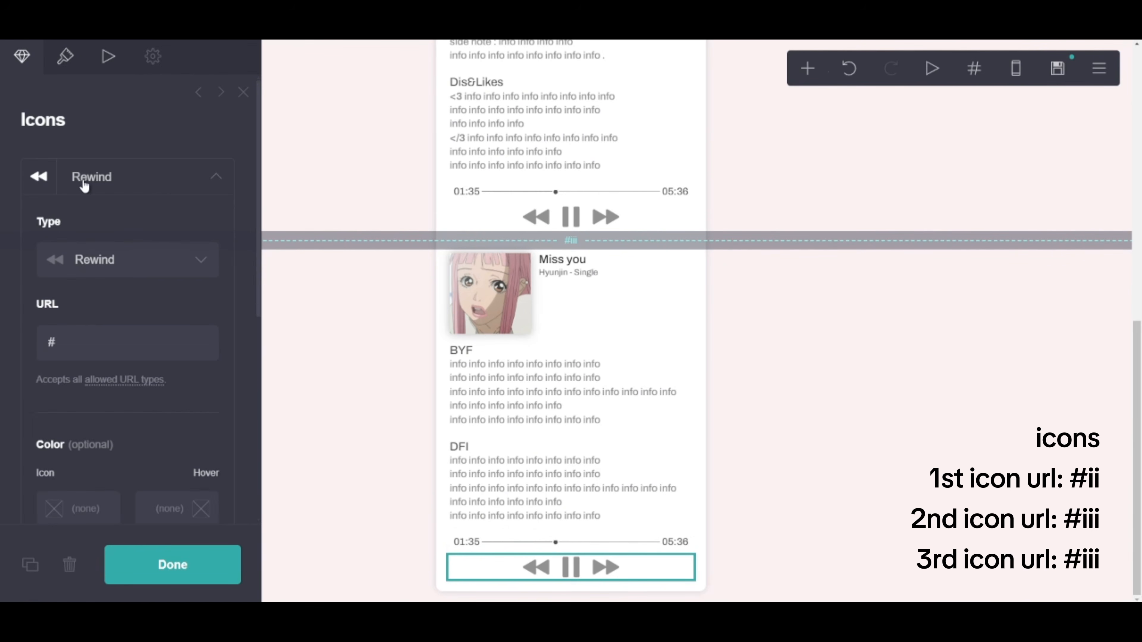
pyautogui.click(103, 353)
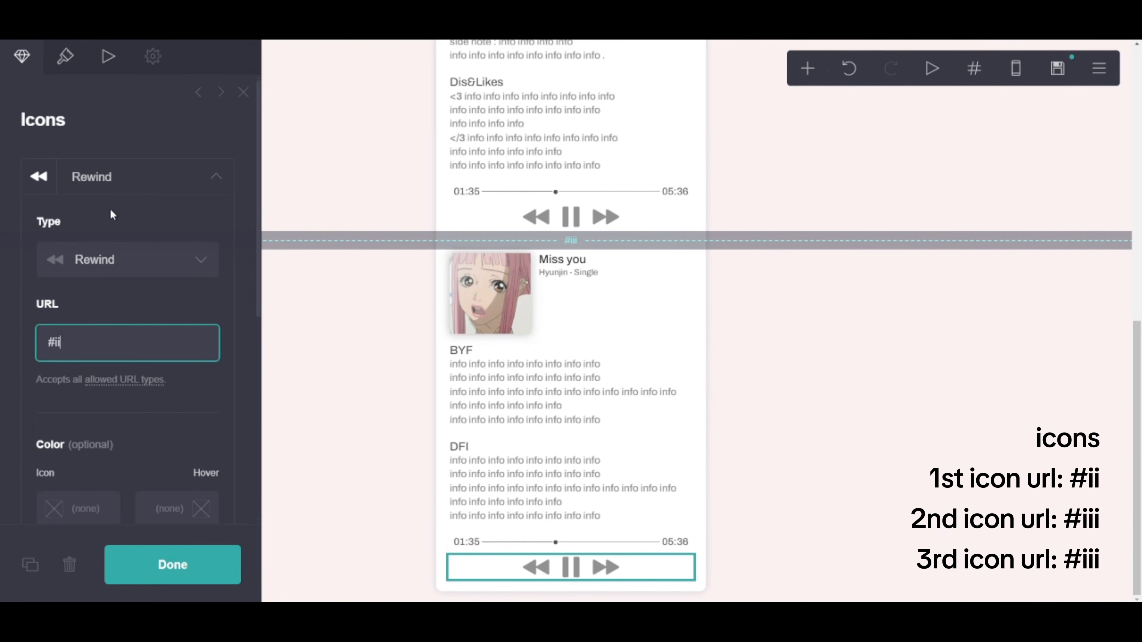
pyautogui.click(82, 191)
# Step: Set the Pause icon's URL to #iii, check the Forward icon's URL, and finish editing the icons
pyautogui.click(91, 235)
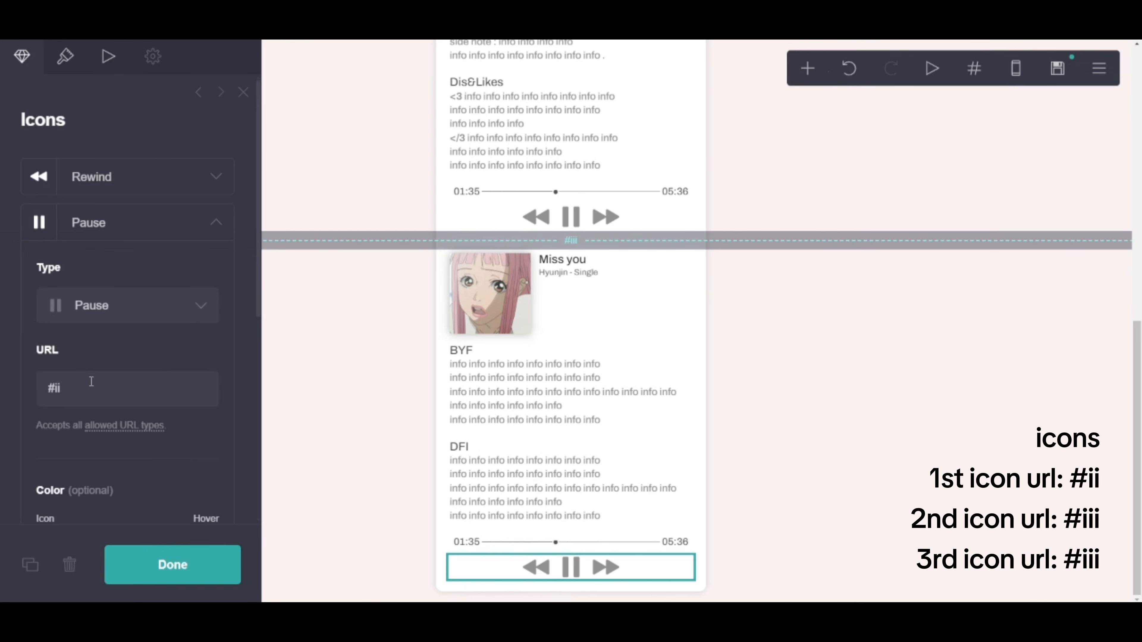
pyautogui.click(88, 393)
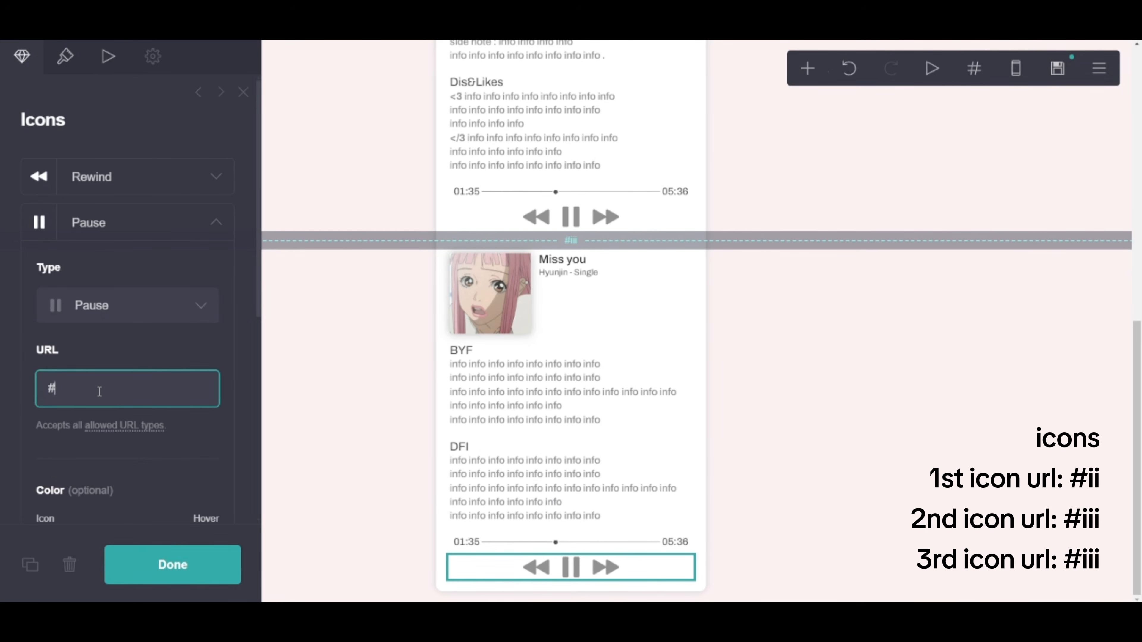
pyautogui.write('iii')
pyautogui.click(90, 223)
pyautogui.click(110, 269)
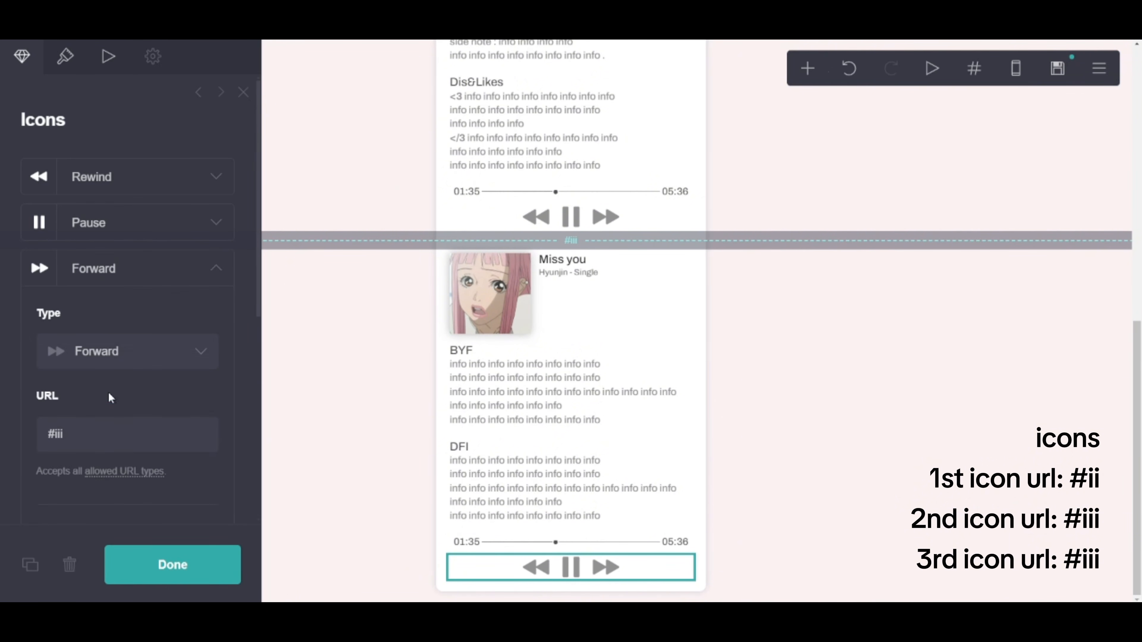
pyautogui.click(113, 565)
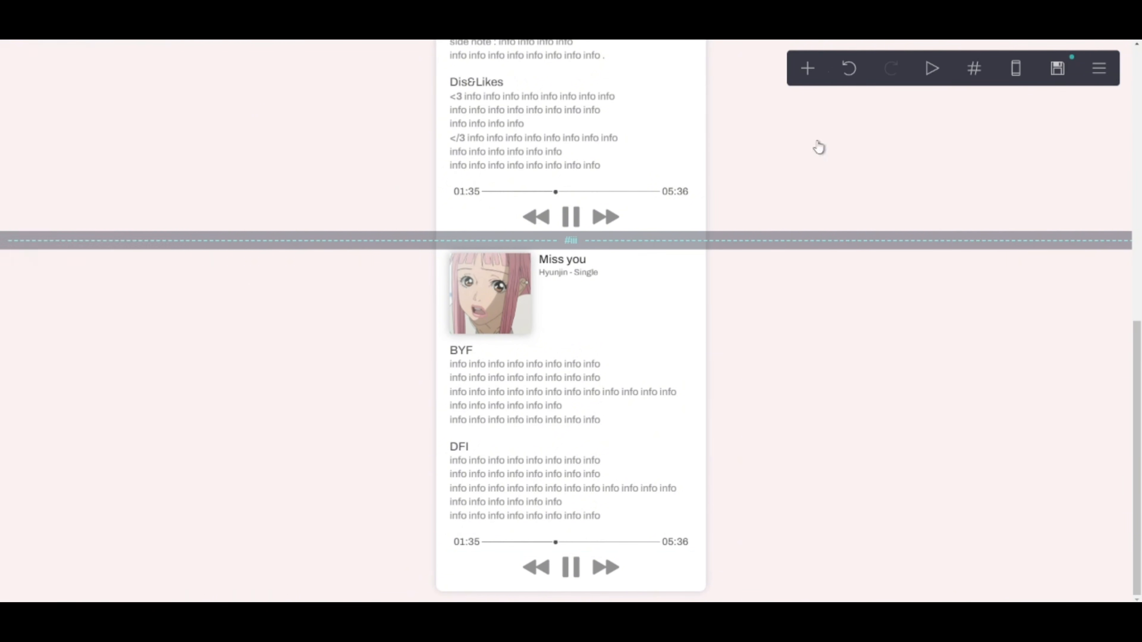
# Step: Set the page's On Load animation to Fade Up with a duration of 1.375s
pyautogui.click(1099, 68)
pyautogui.click(1014, 275)
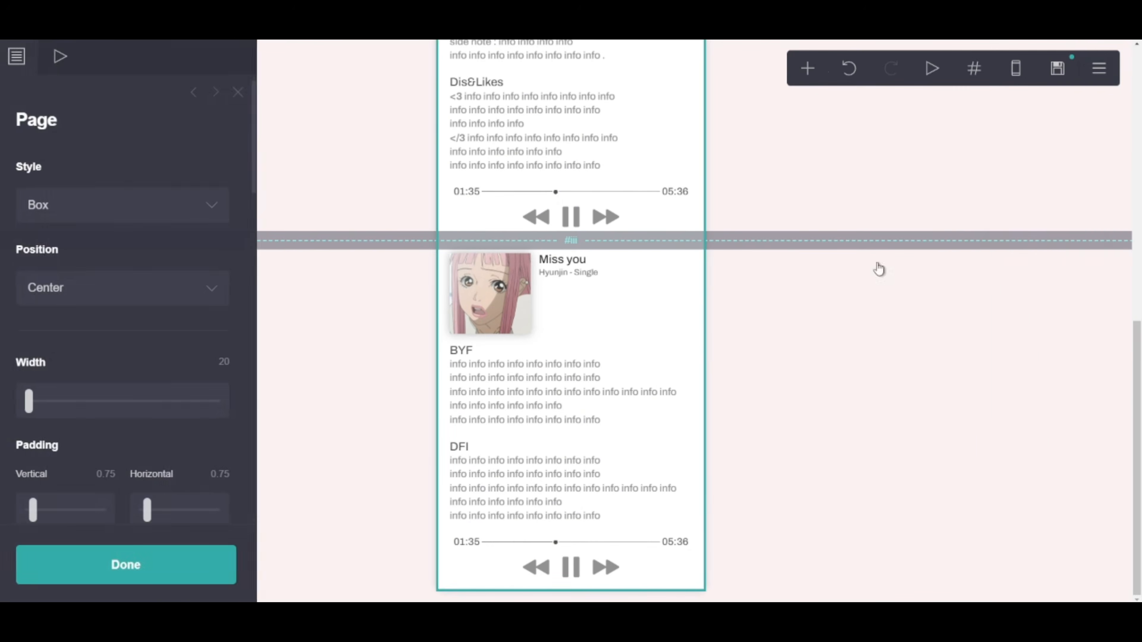
pyautogui.click(65, 56)
pyautogui.click(119, 279)
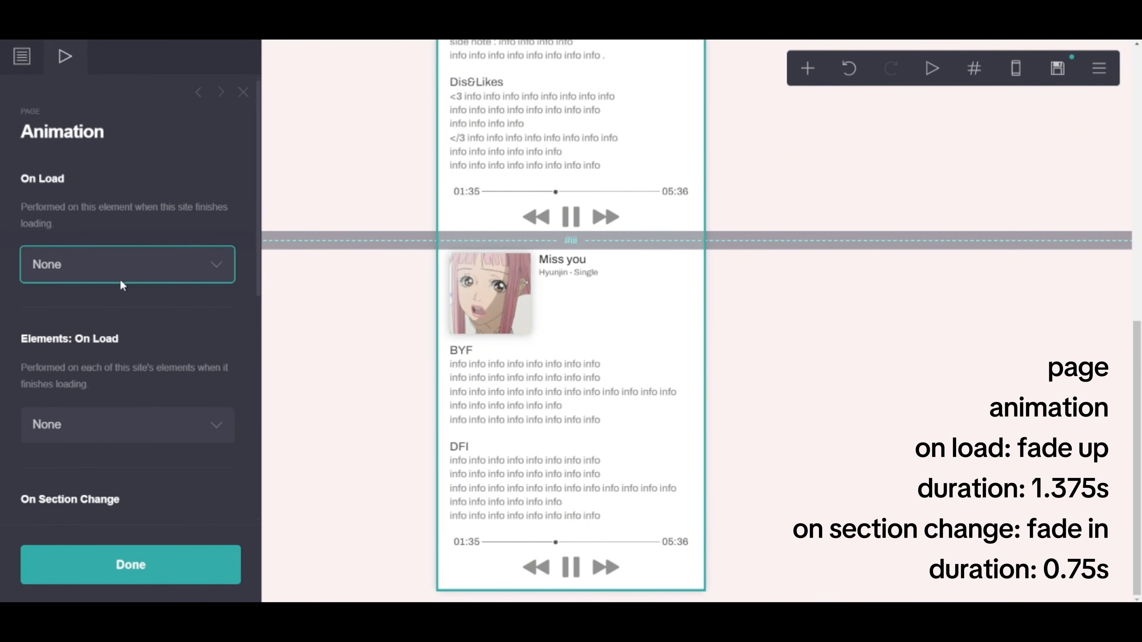
pyautogui.click(94, 332)
pyautogui.moveTo(48, 337); pyautogui.dragTo(55, 339)
# Step: Set the page's On Section Change animation to Fade In with a duration of 0.75s
pyautogui.scroll(-9, 55, 338)
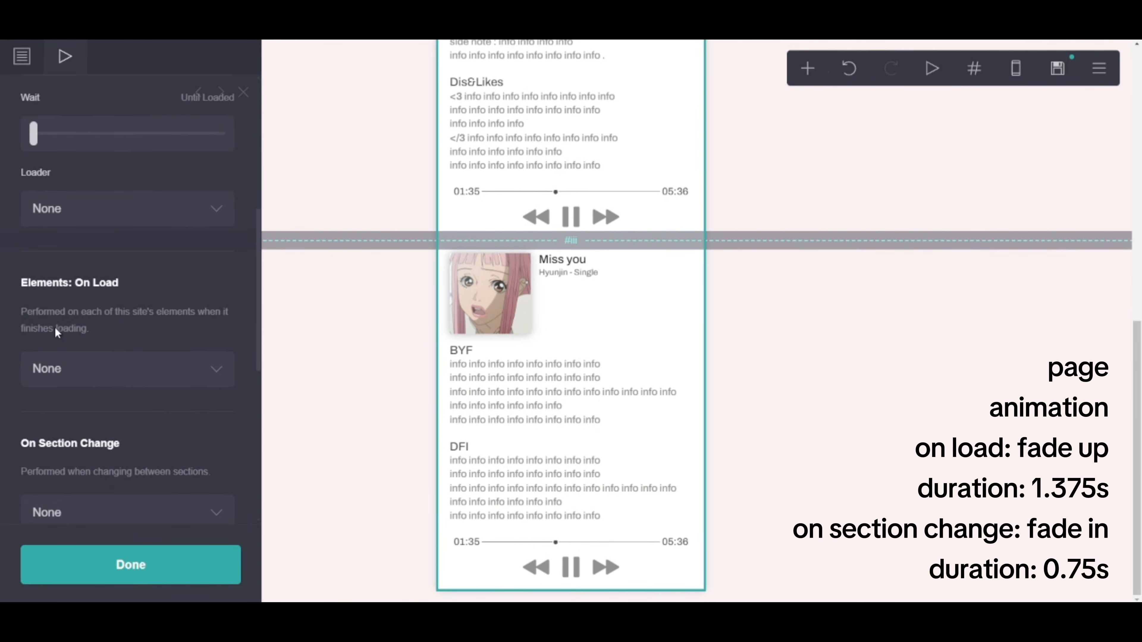
pyautogui.scroll(-4, 65, 369)
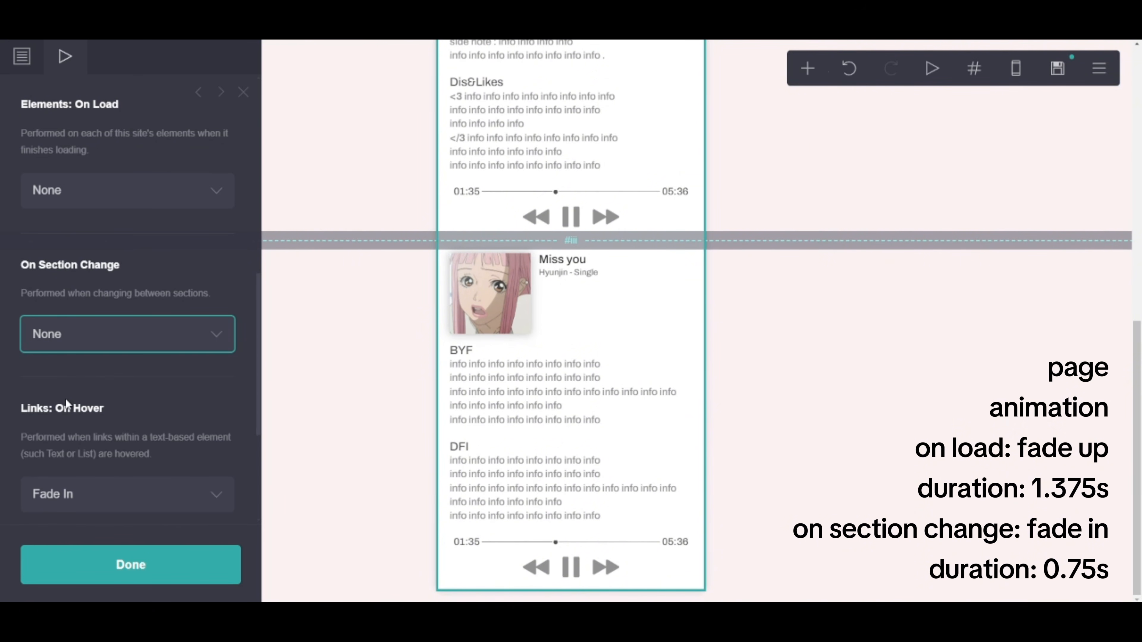
pyautogui.click(60, 379)
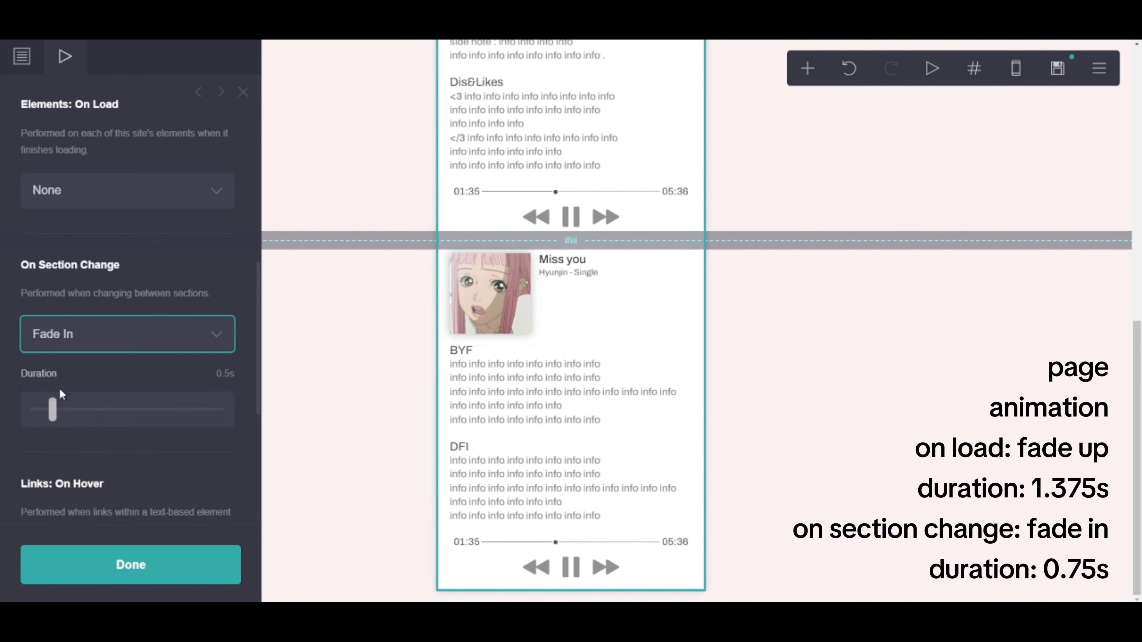
pyautogui.moveTo(56, 407); pyautogui.dragTo(63, 407)
# Step: Open the publishing settings and enter the site title "ilynlo tut 51" and the description "!!"
pyautogui.click(1067, 58)
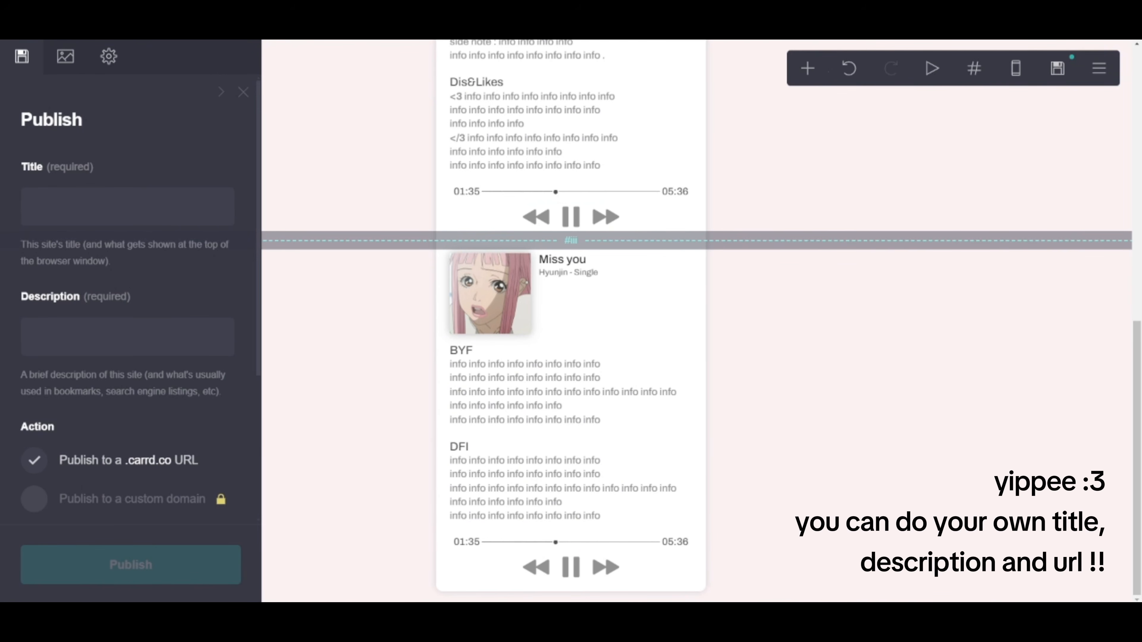
pyautogui.click(154, 214)
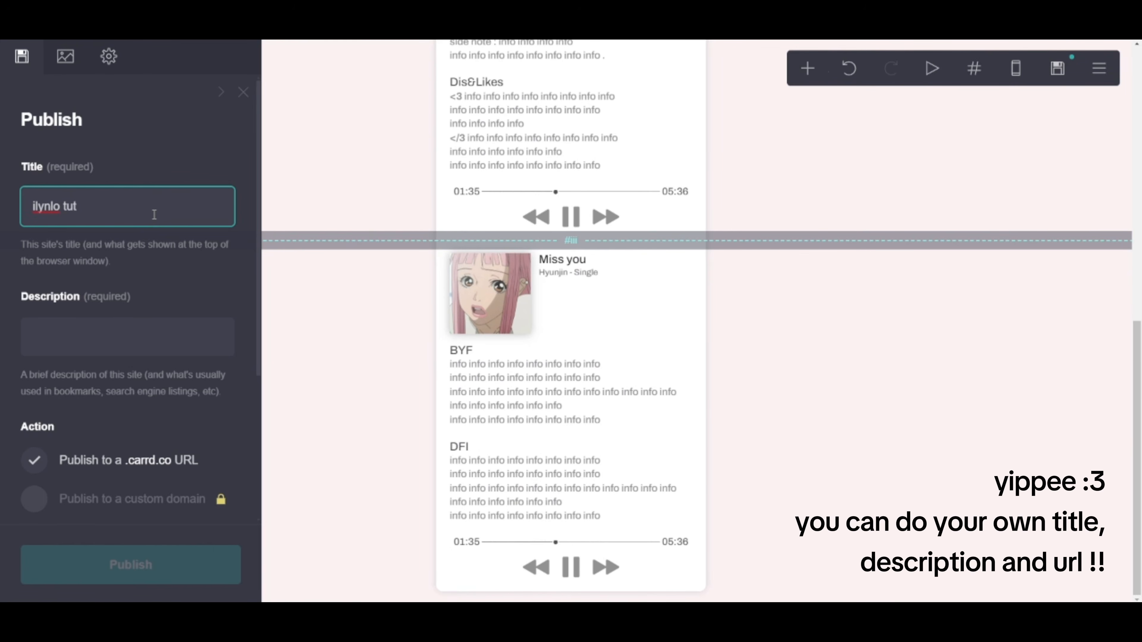
pyautogui.click(124, 338)
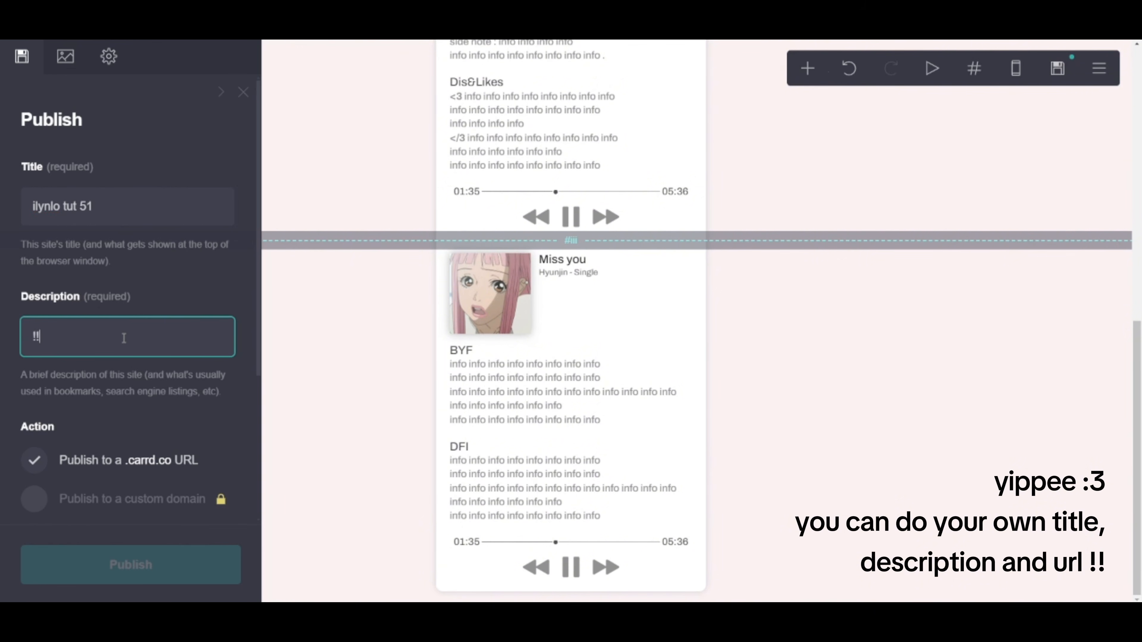
# Step: Publish the site to the URL ilynlotut51.carrd.co and open the published page
pyautogui.scroll(-4, 113, 383)
pyautogui.click(103, 447)
pyautogui.write('ilynlotut51')
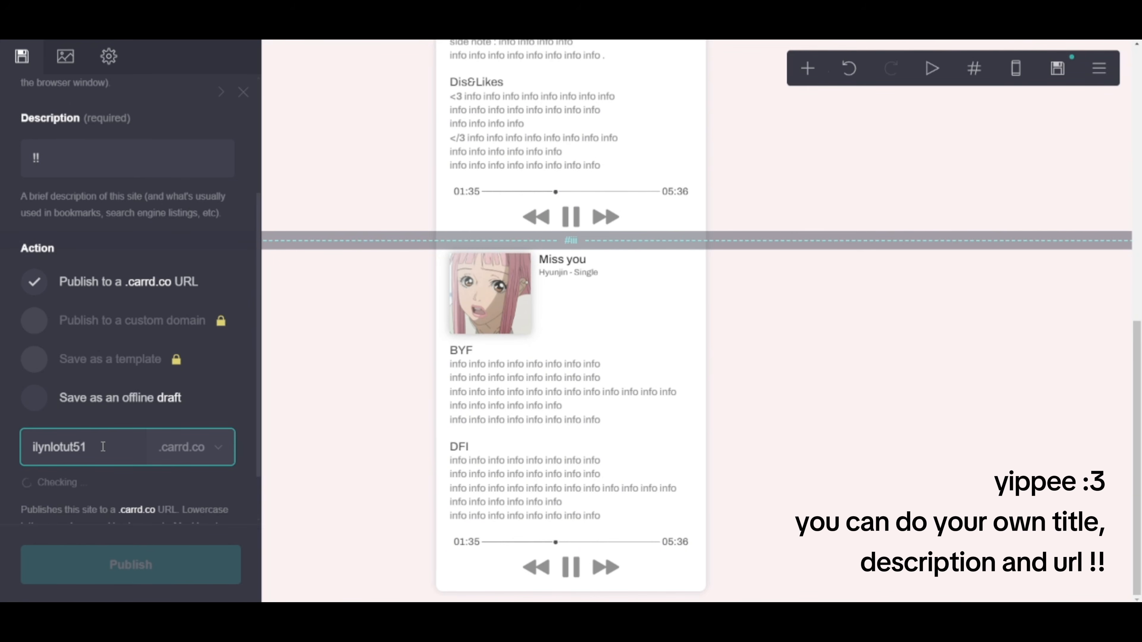
pyautogui.click(204, 560)
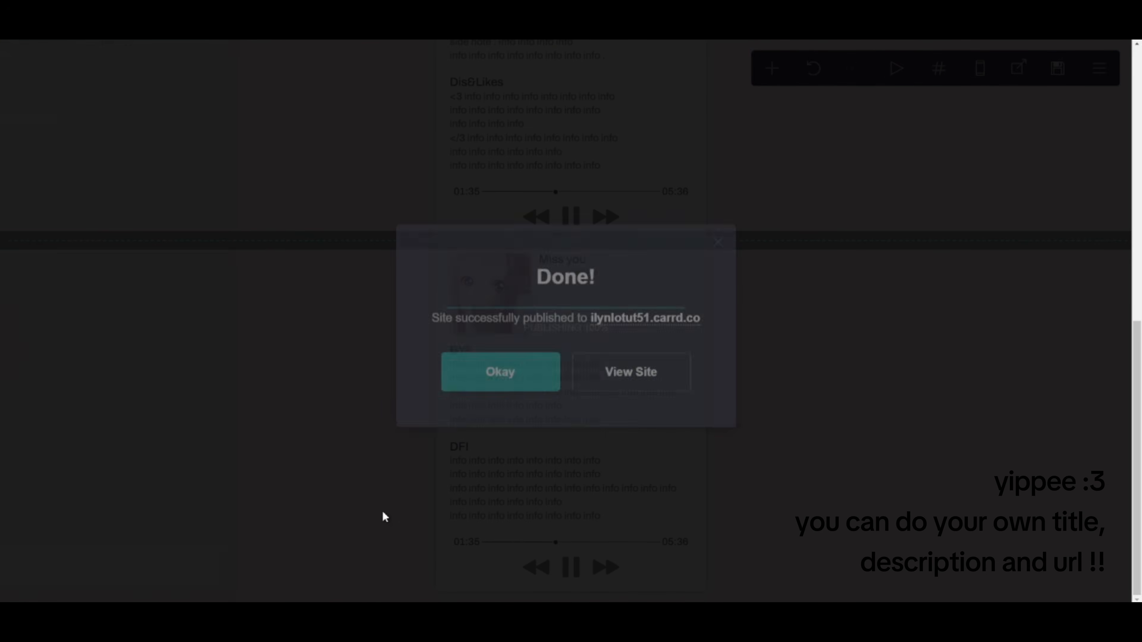
pyautogui.click(620, 313)
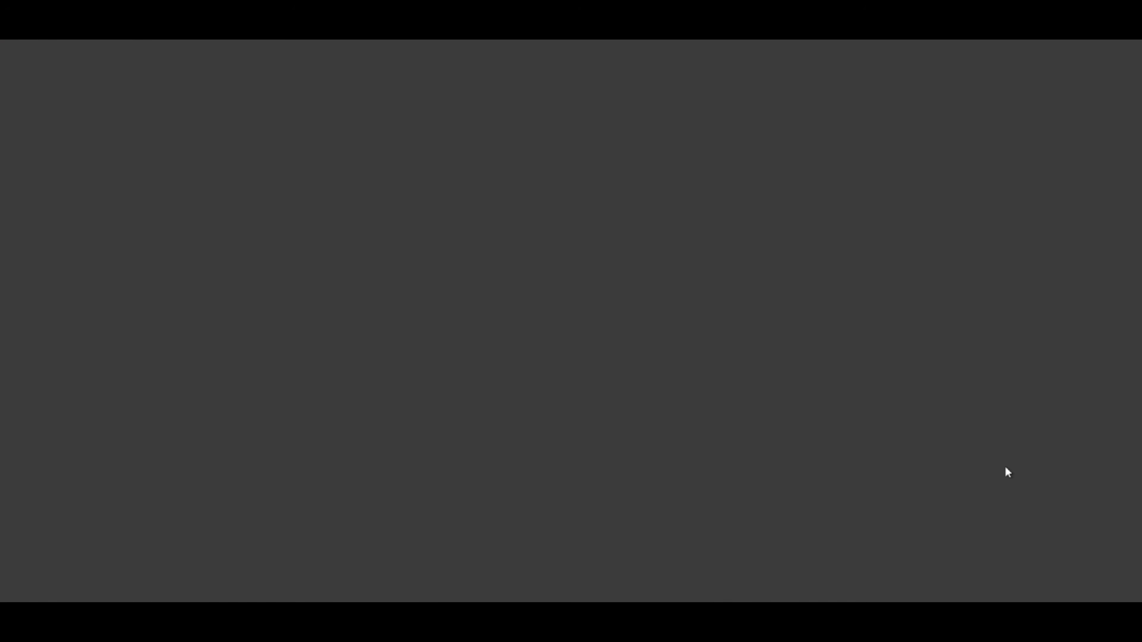